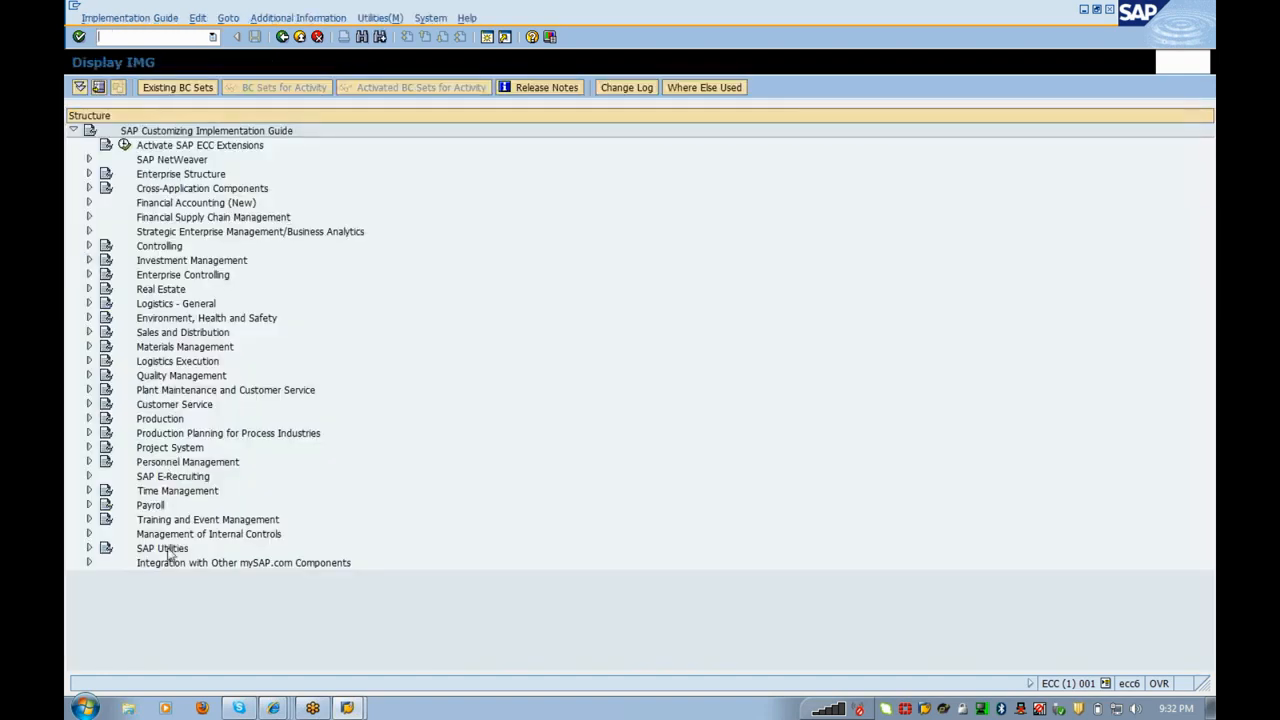
Step: Switch from the SAP customizing guide to the Gmail Inbox window in Internet Explorer
click(168, 550)
click(273, 708)
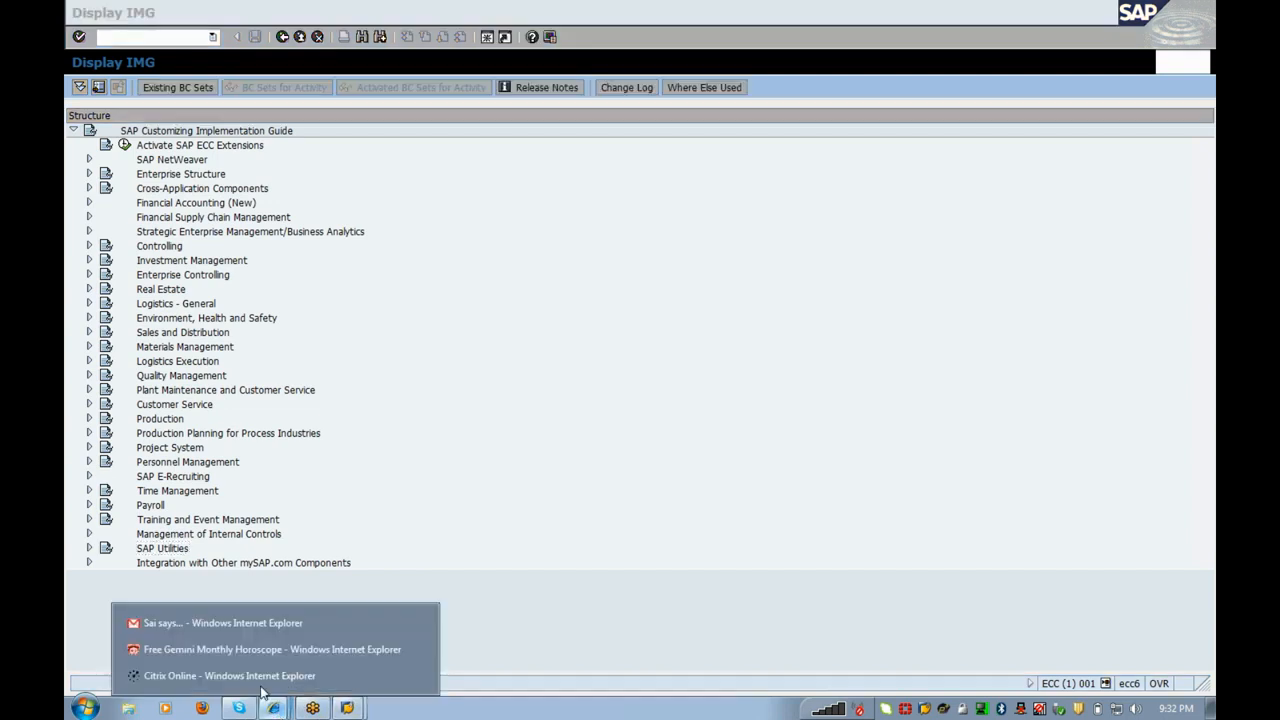
click(262, 624)
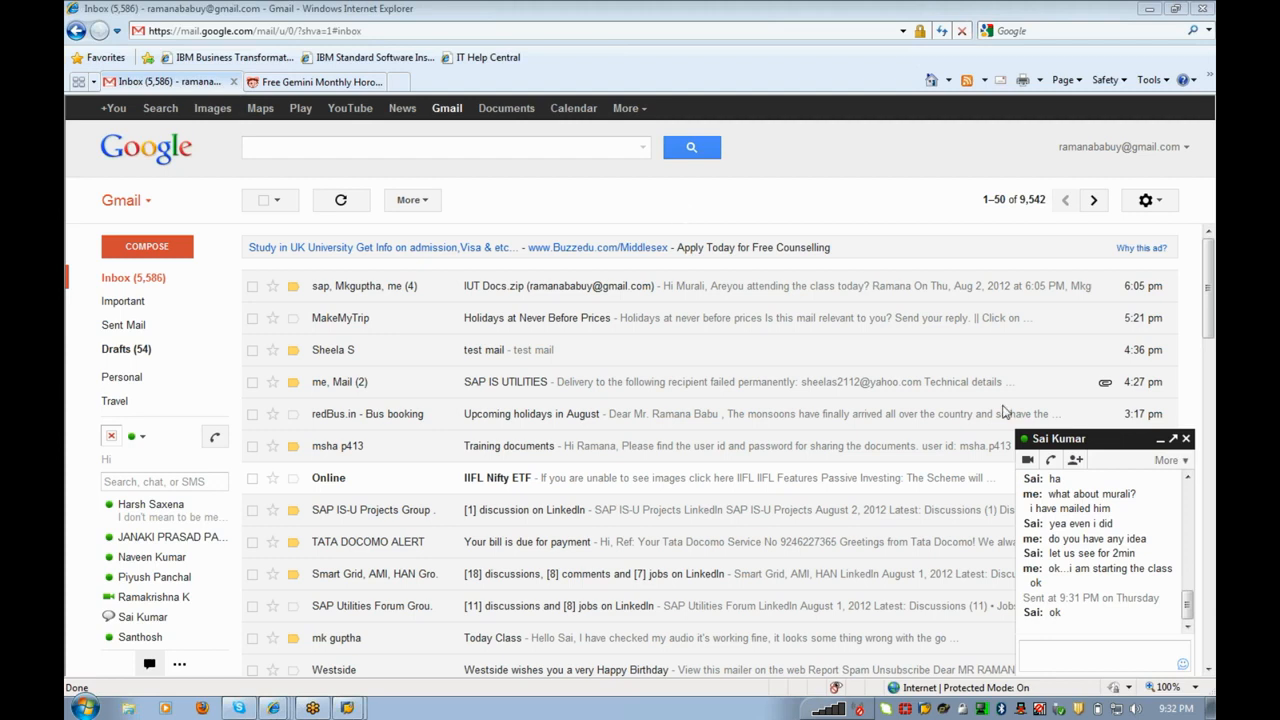
Step: Close the Gmail chat conversation window that covers the inbox list
click(1185, 441)
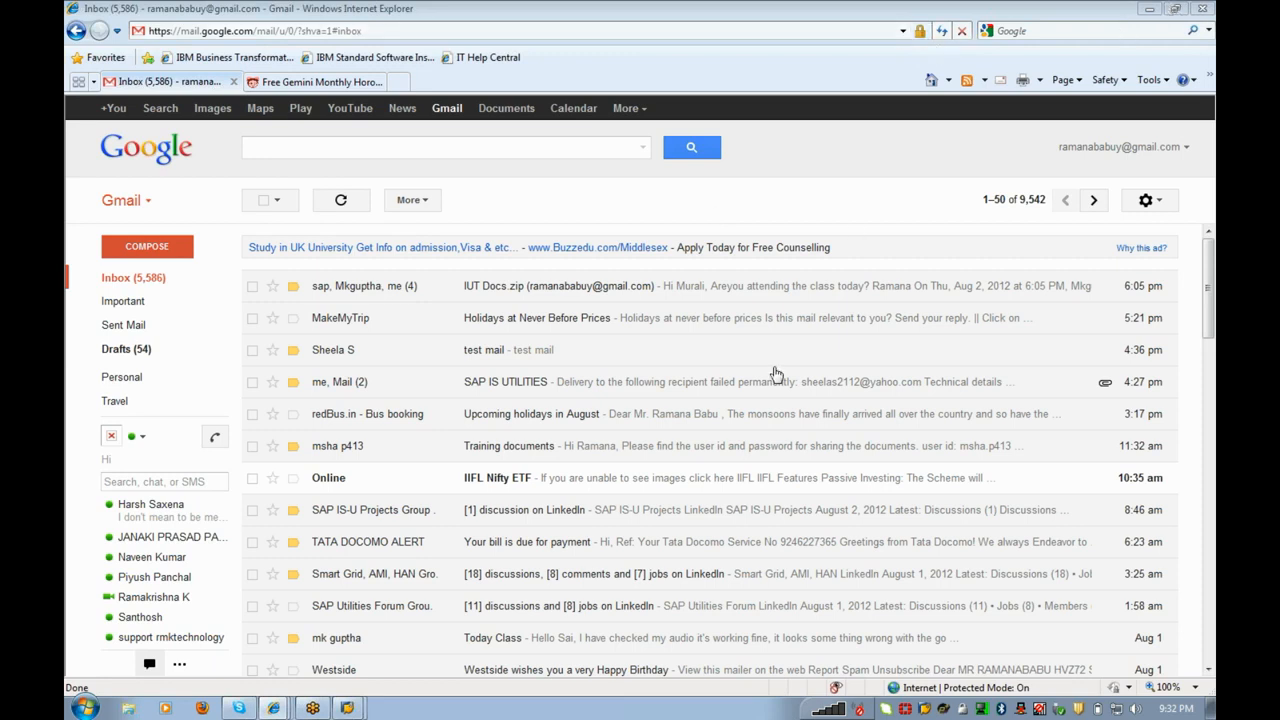
mouse_move(365, 708)
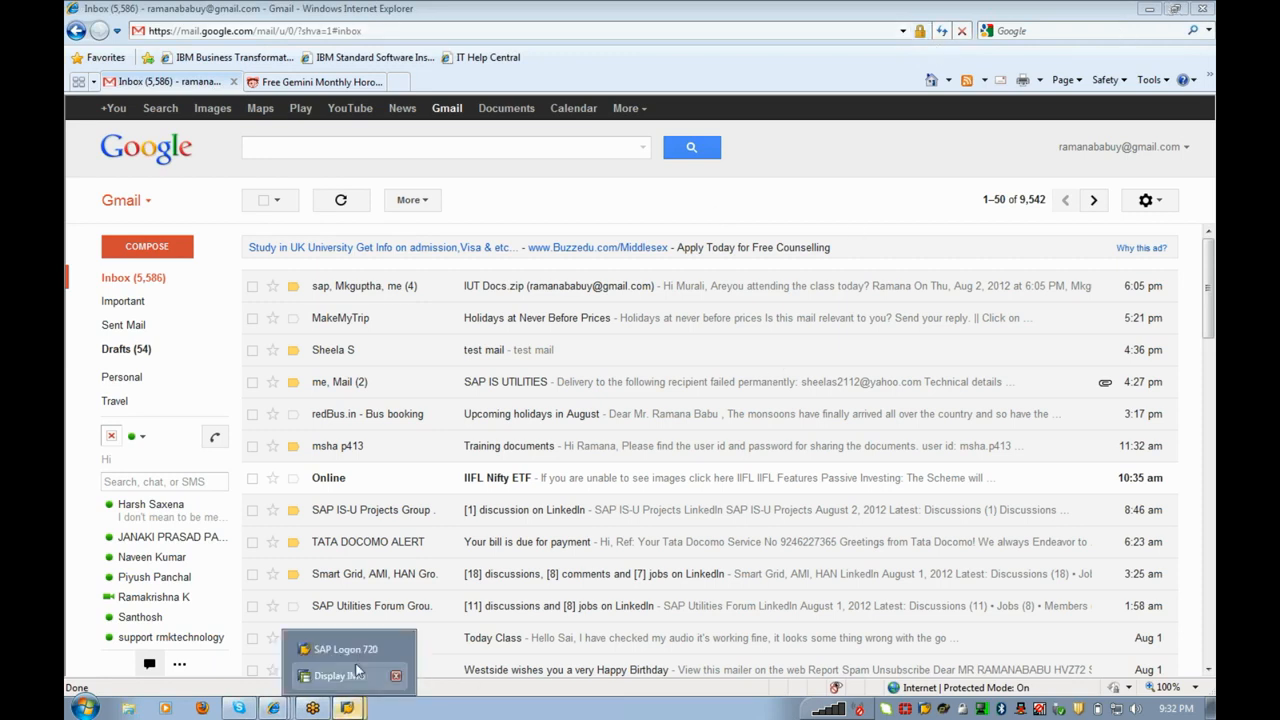
Step: Back in Display IMG, expand SAP Utilities > Contract Billing > Billing Master Data > Rate Structure to Define Rate Determination
click(355, 675)
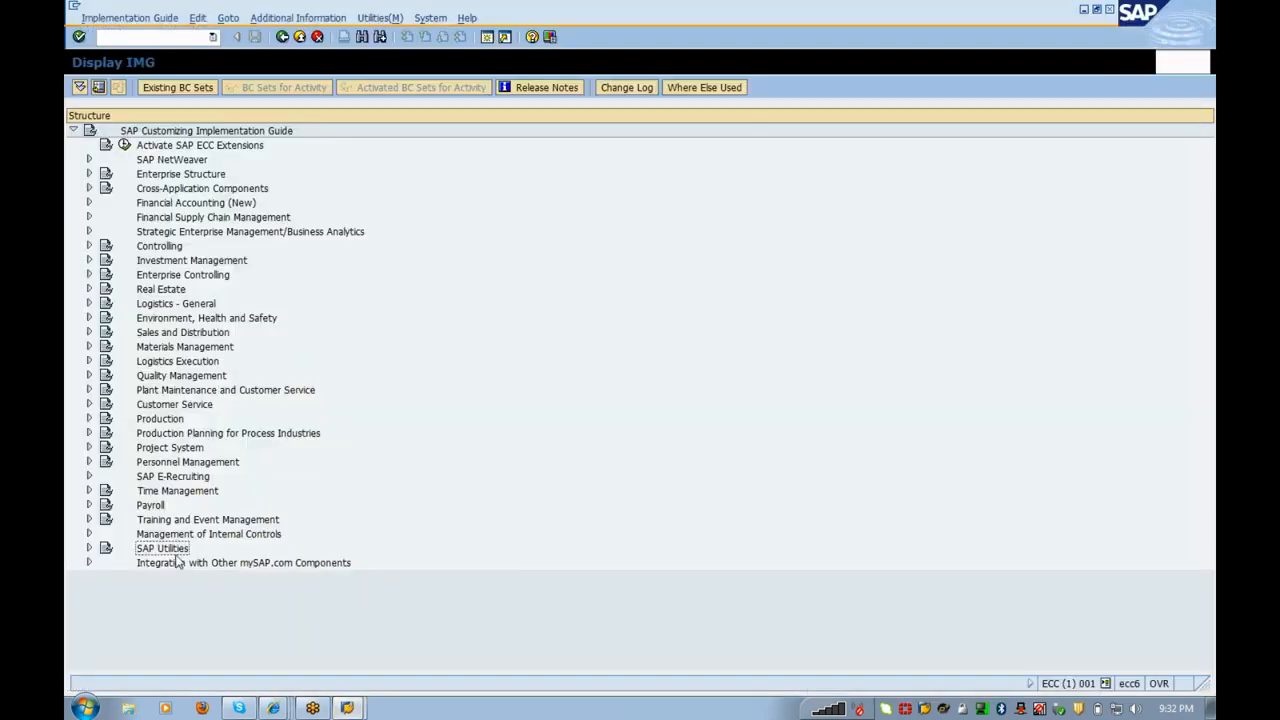
click(88, 548)
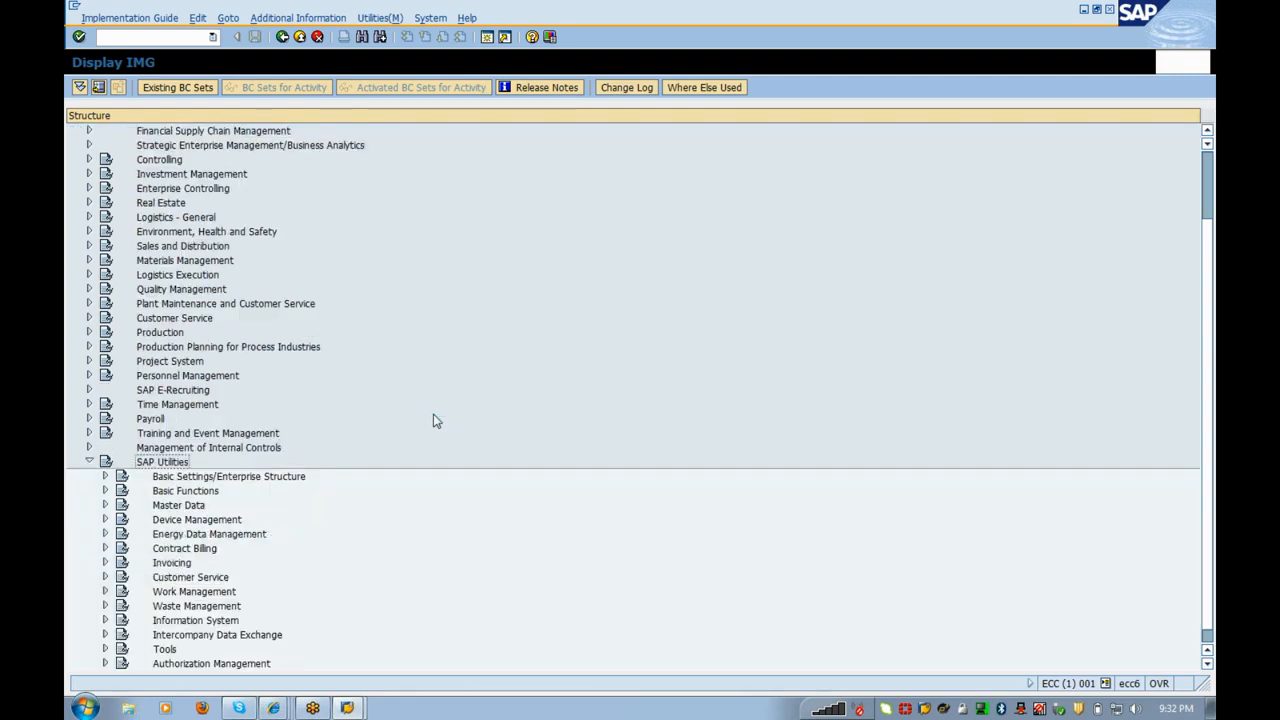
key(Down)
key(Down)
key(Down)
key(Down)
key(Down)
key(Down)
key(Right)
key(Down)
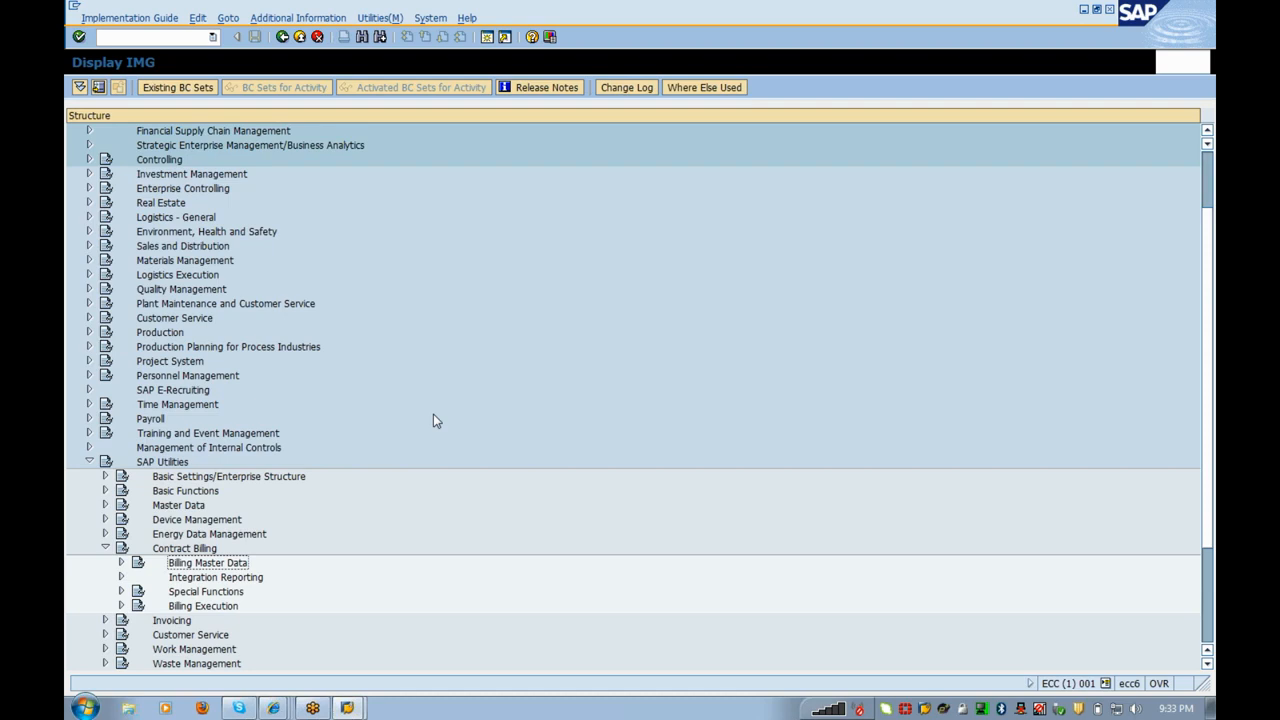
key(Right)
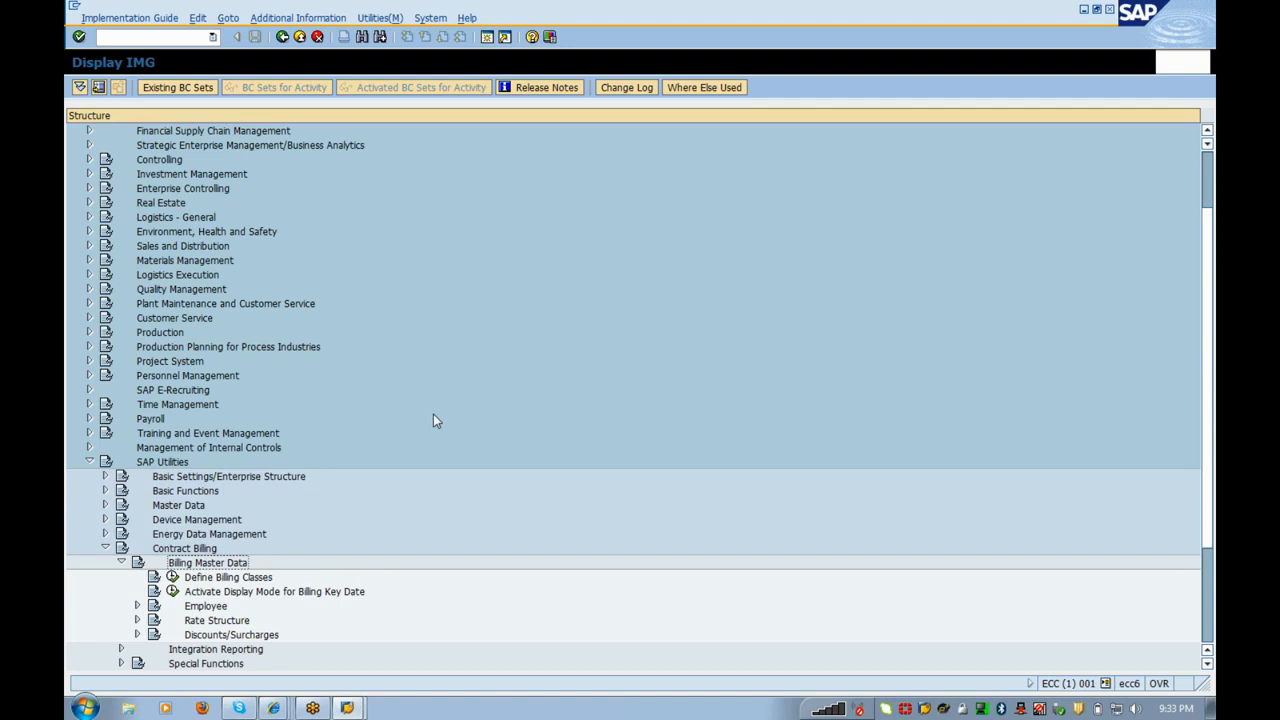
key(Down)
key(Down)
key(Down)
key(Return)
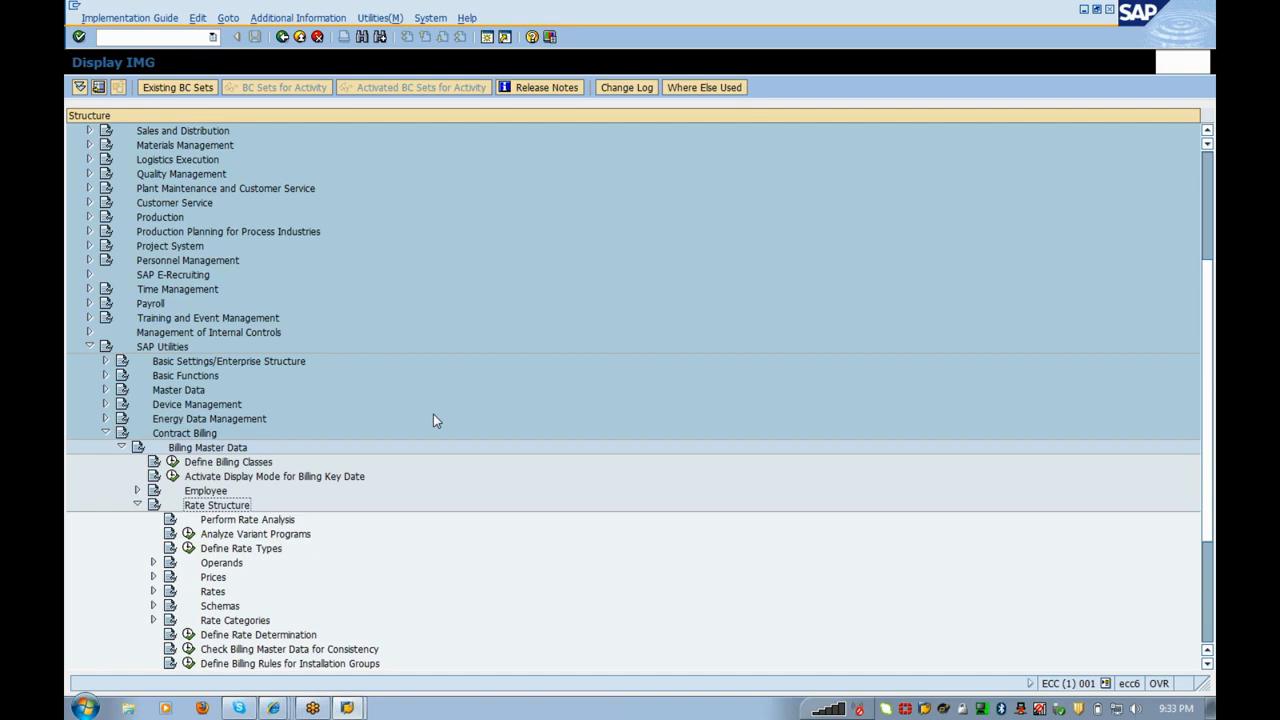
key(Down)
key(Down)
key(Down)
key(Down)
key(Down)
key(Down)
key(Down)
key(Down)
key(Down)
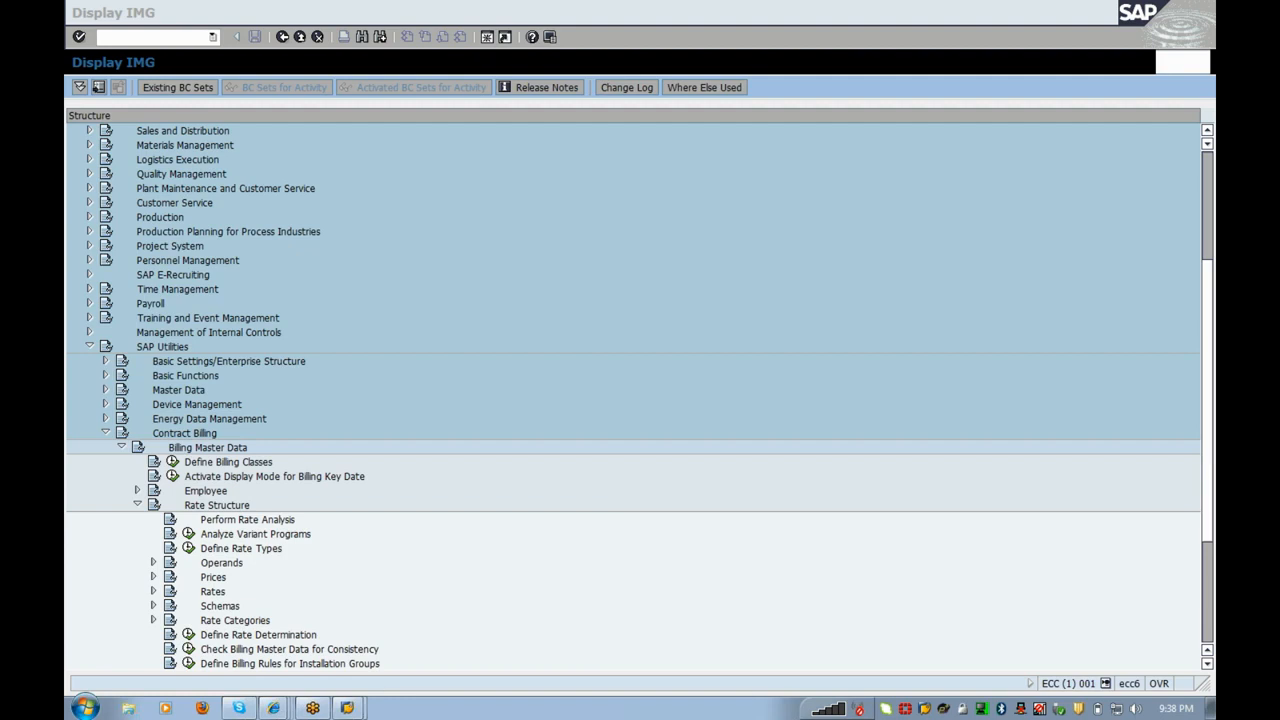
Step: In Gmail, open the 'test' message, select its sender's name and address, and return to the inbox
click(274, 706)
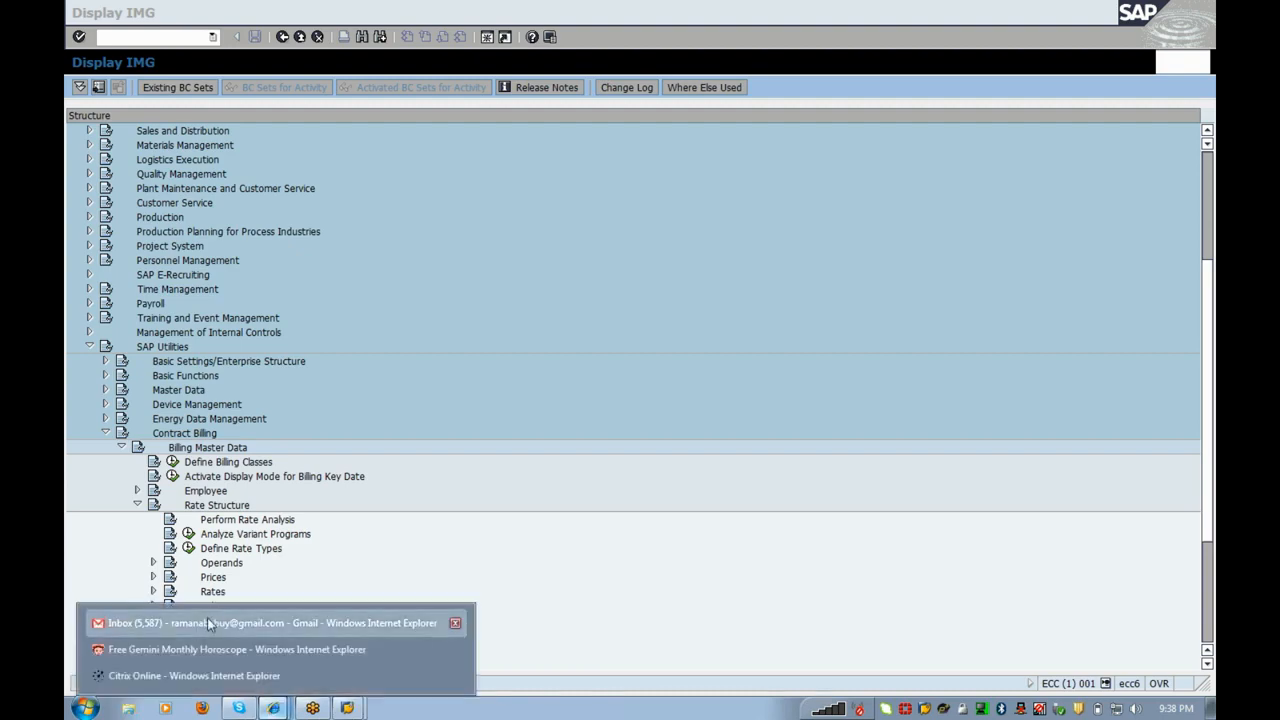
click(207, 622)
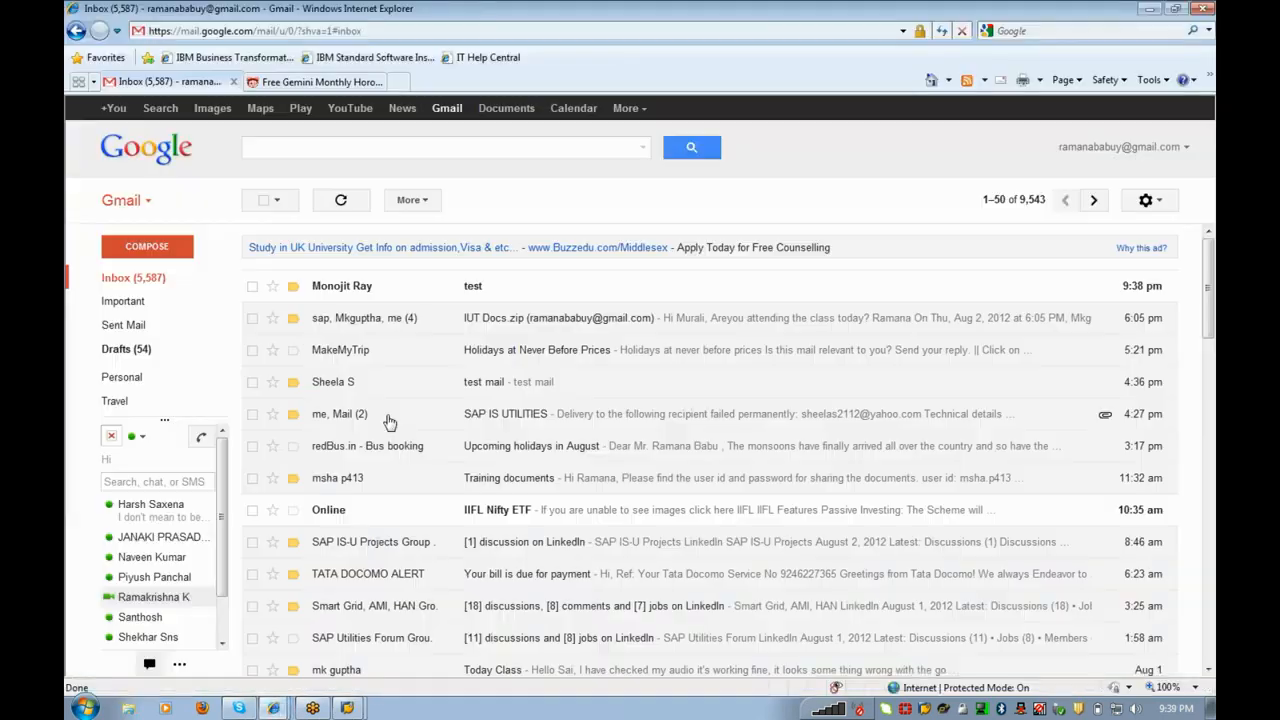
click(468, 288)
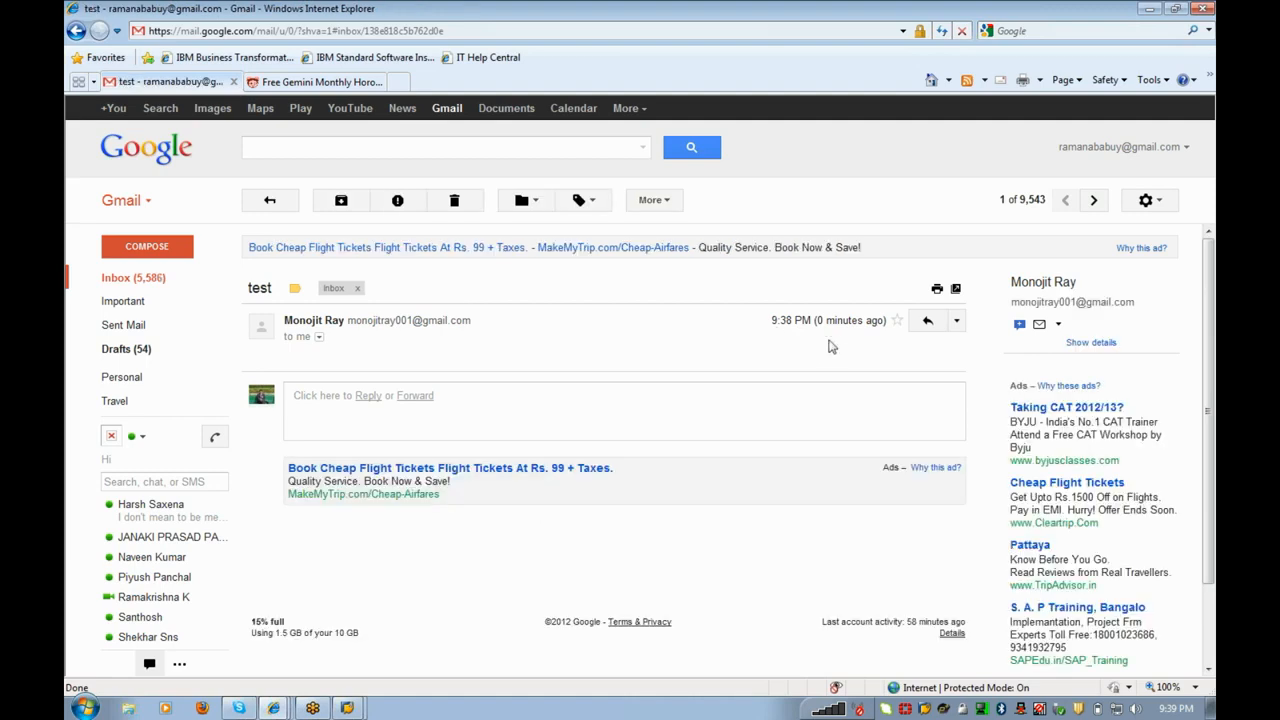
drag(284, 321, 487, 325)
key(ctrl+c)
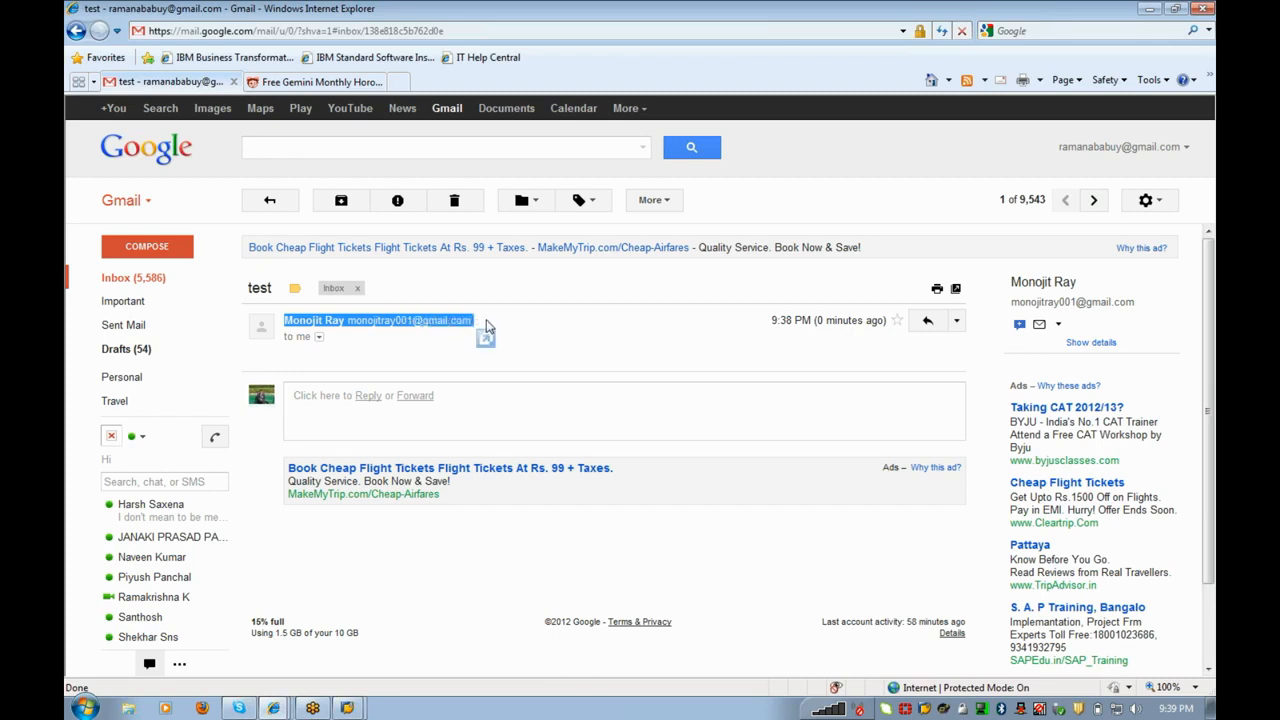
click(140, 278)
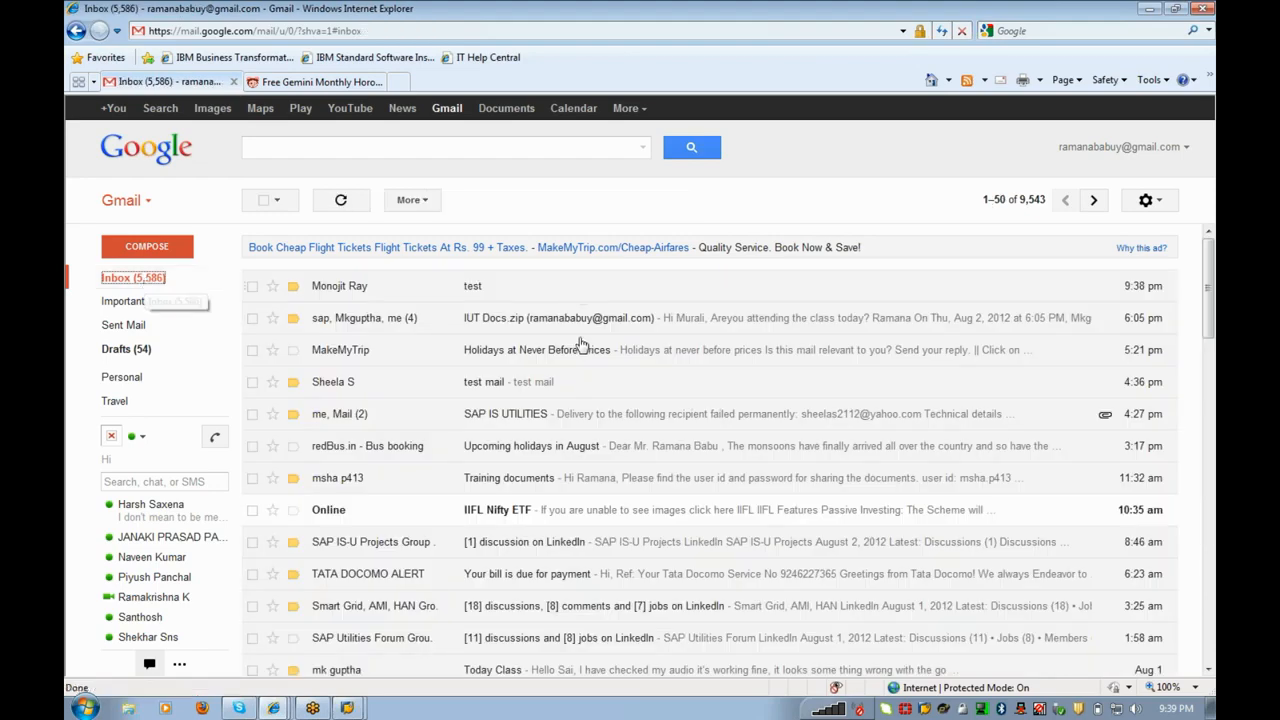
Step: Open the IUT Docs.zip conversation and expand its first shared-file message
click(580, 327)
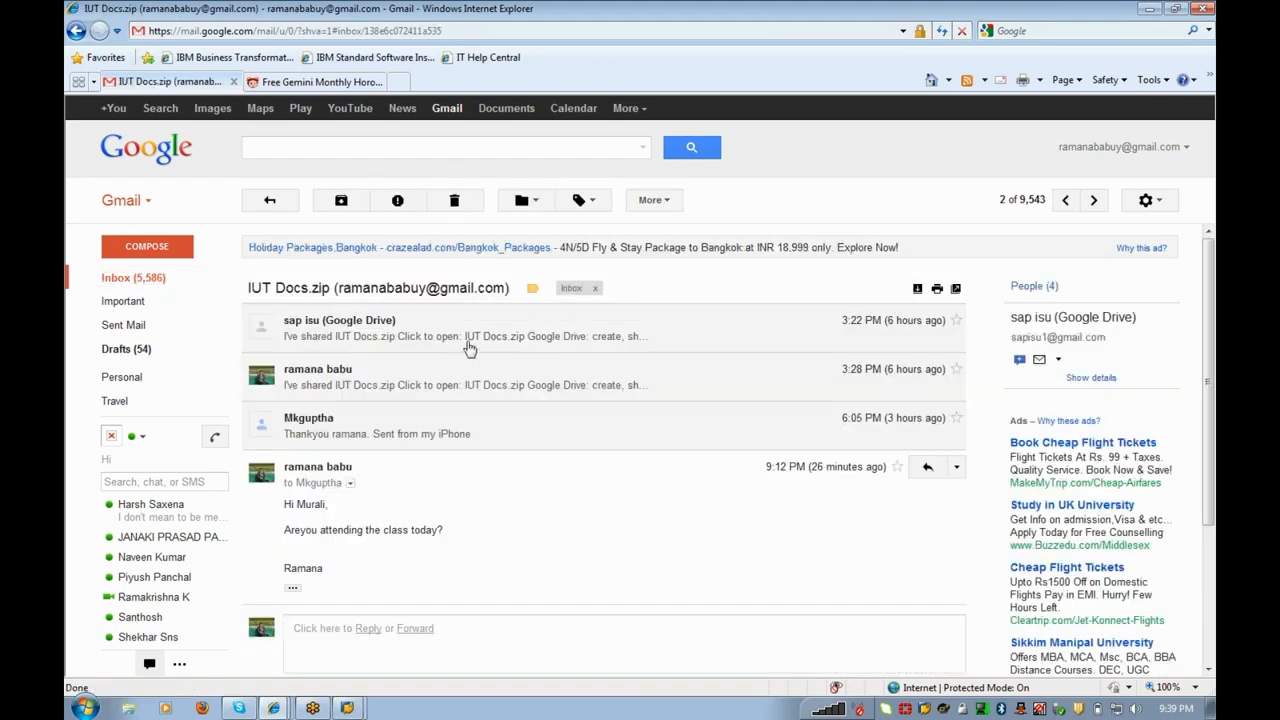
click(469, 340)
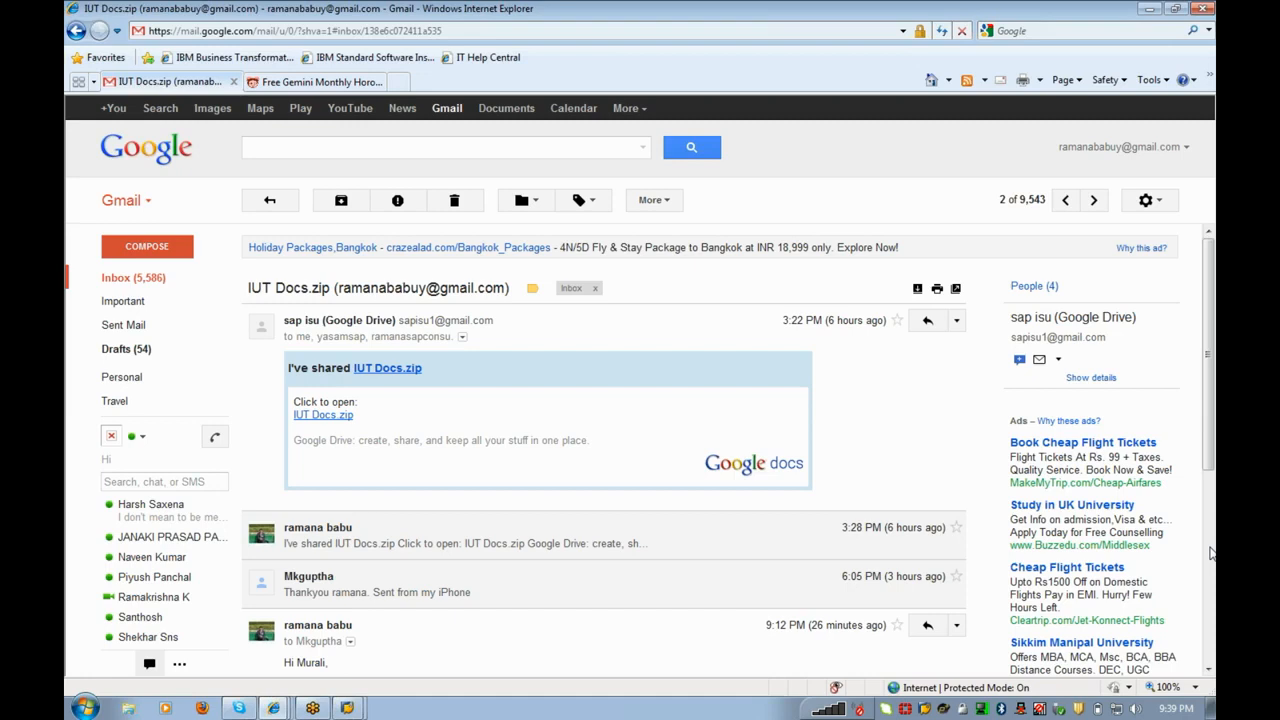
scroll(1210, 553, down, 5)
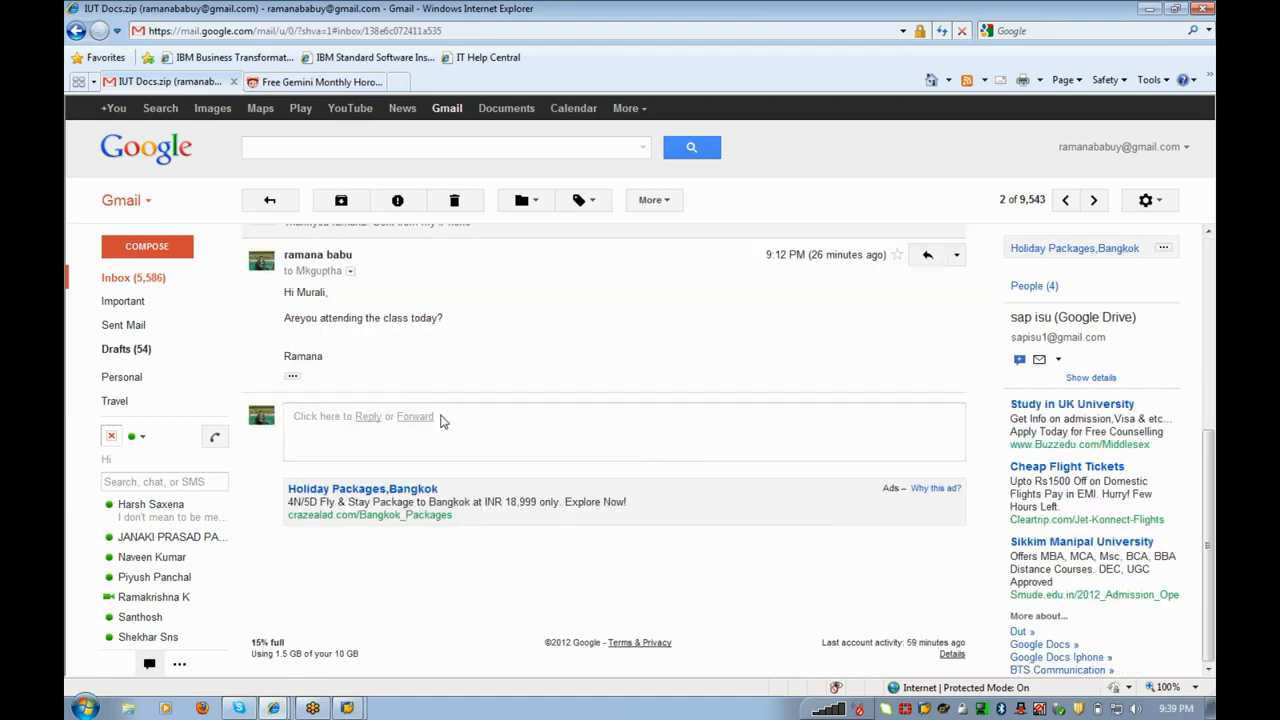
Step: Forward the IUT Docs.zip conversation, pasting the copied recipient into the To field
click(415, 417)
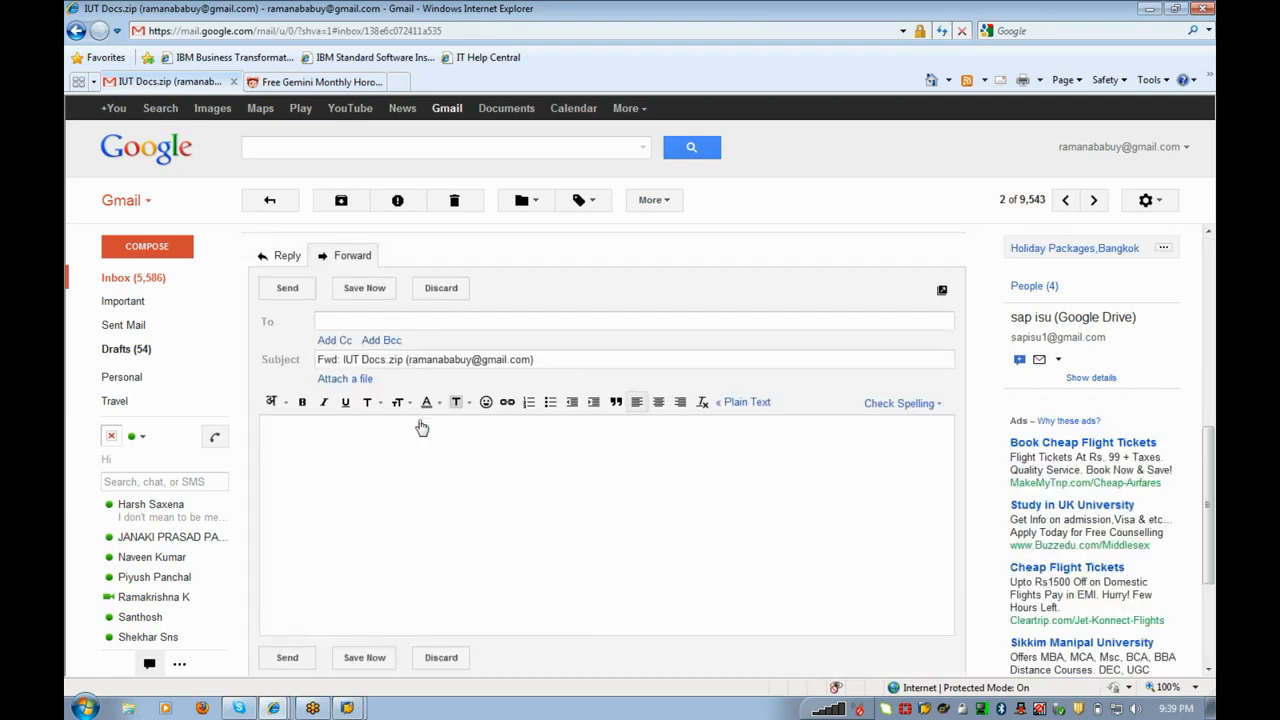
key(ctrl+v)
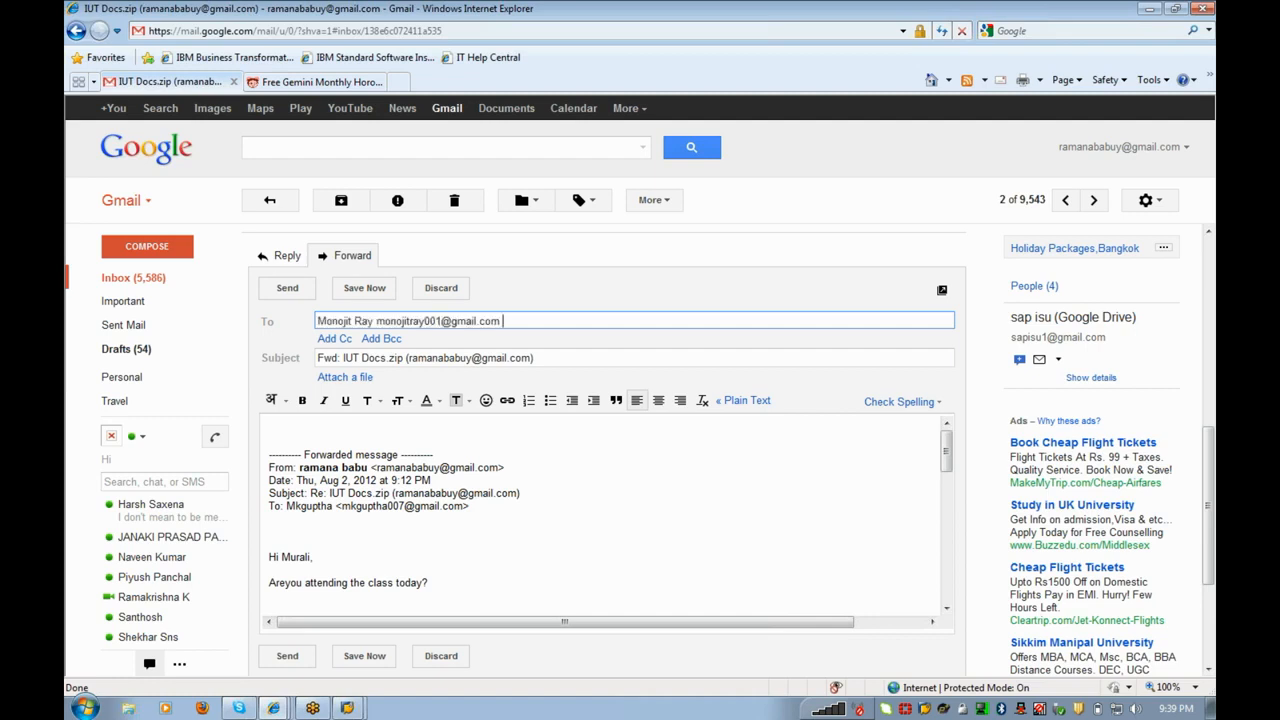
key(Tab)
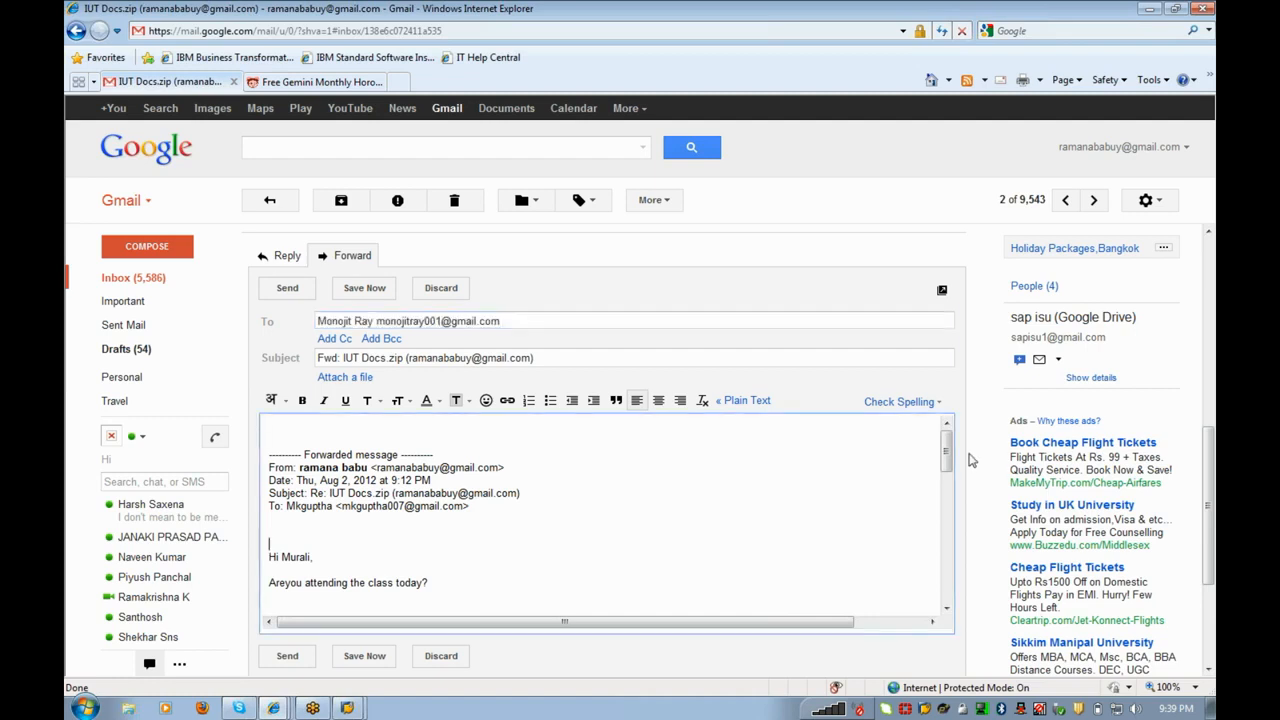
mouse_move(949, 460)
mouse_down()
mouse_move(948, 517)
mouse_move(946, 455)
mouse_up()
Step: Strip the contact name so only the e-mail address remains, send the forward, and go back to the inbox
click(289, 293)
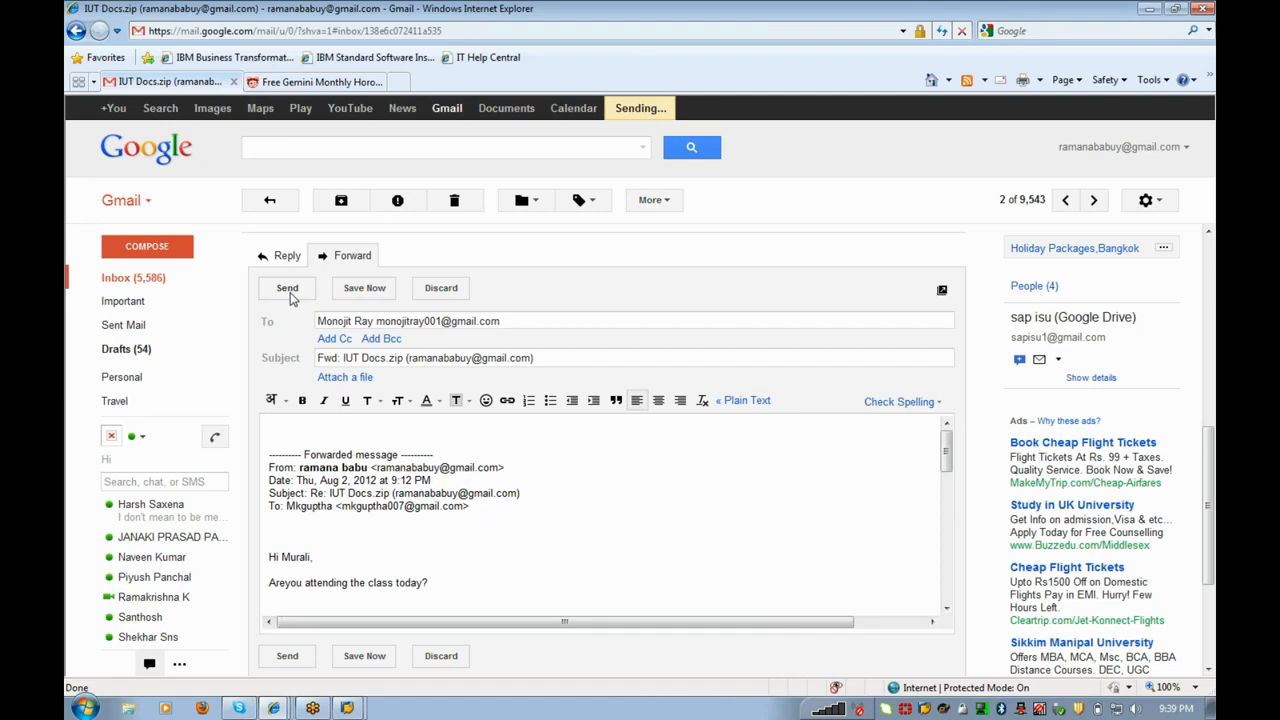
click(494, 424)
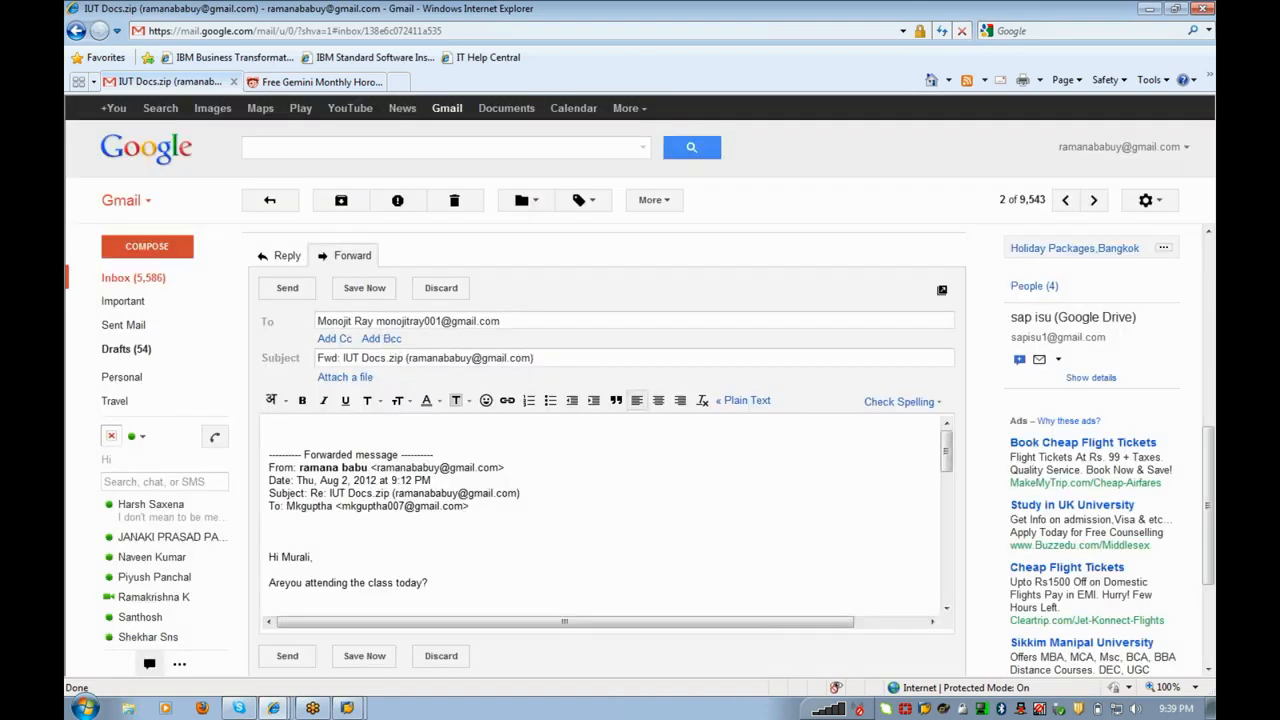
drag(377, 321, 279, 317)
key(BackSpace)
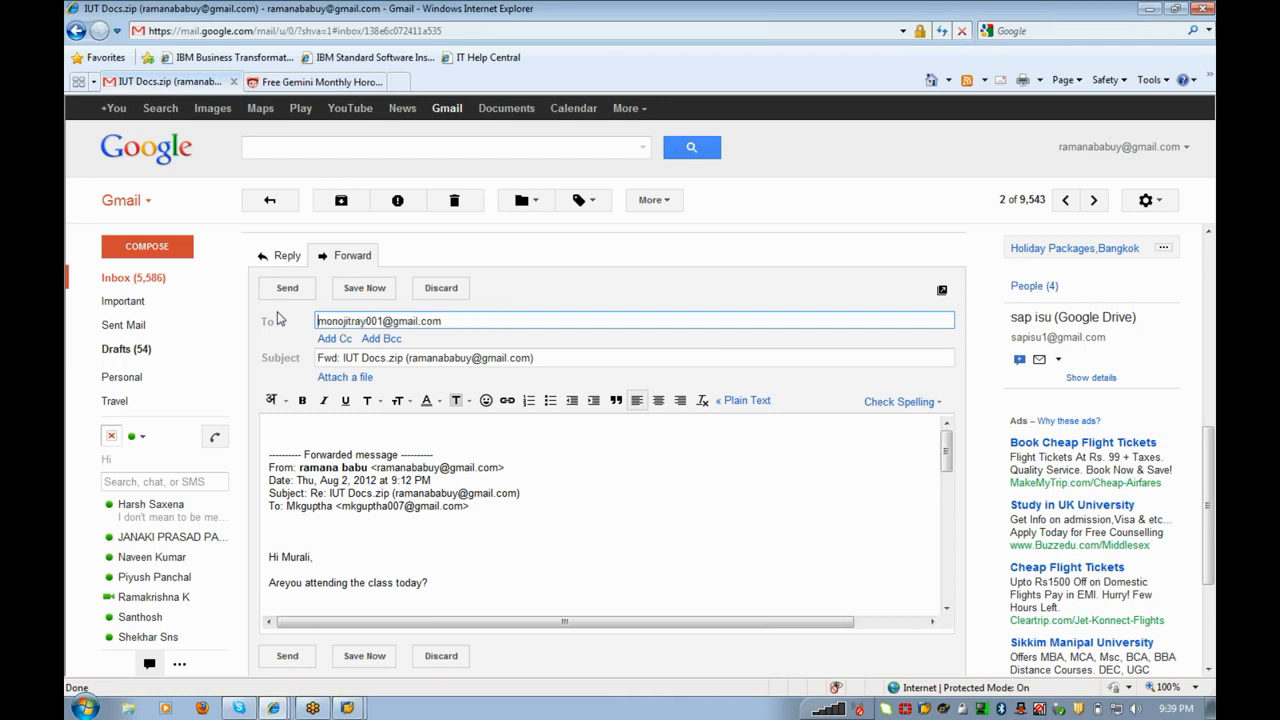
click(280, 295)
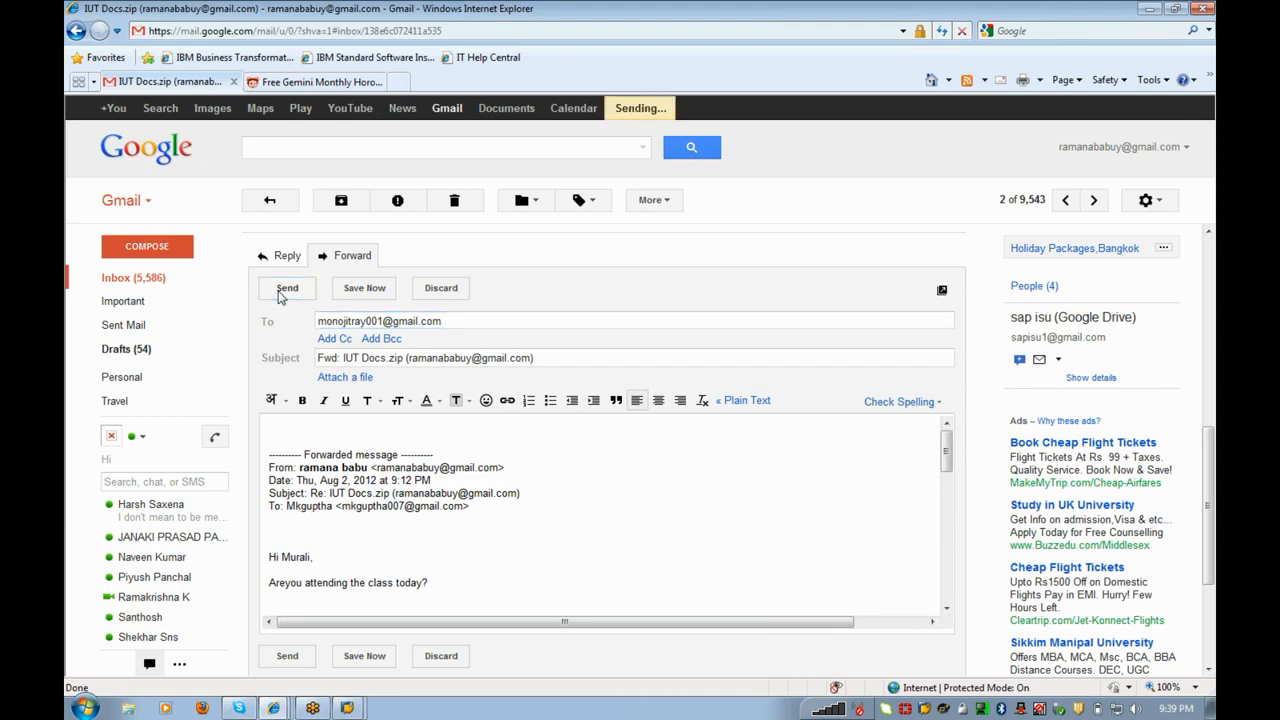
click(160, 278)
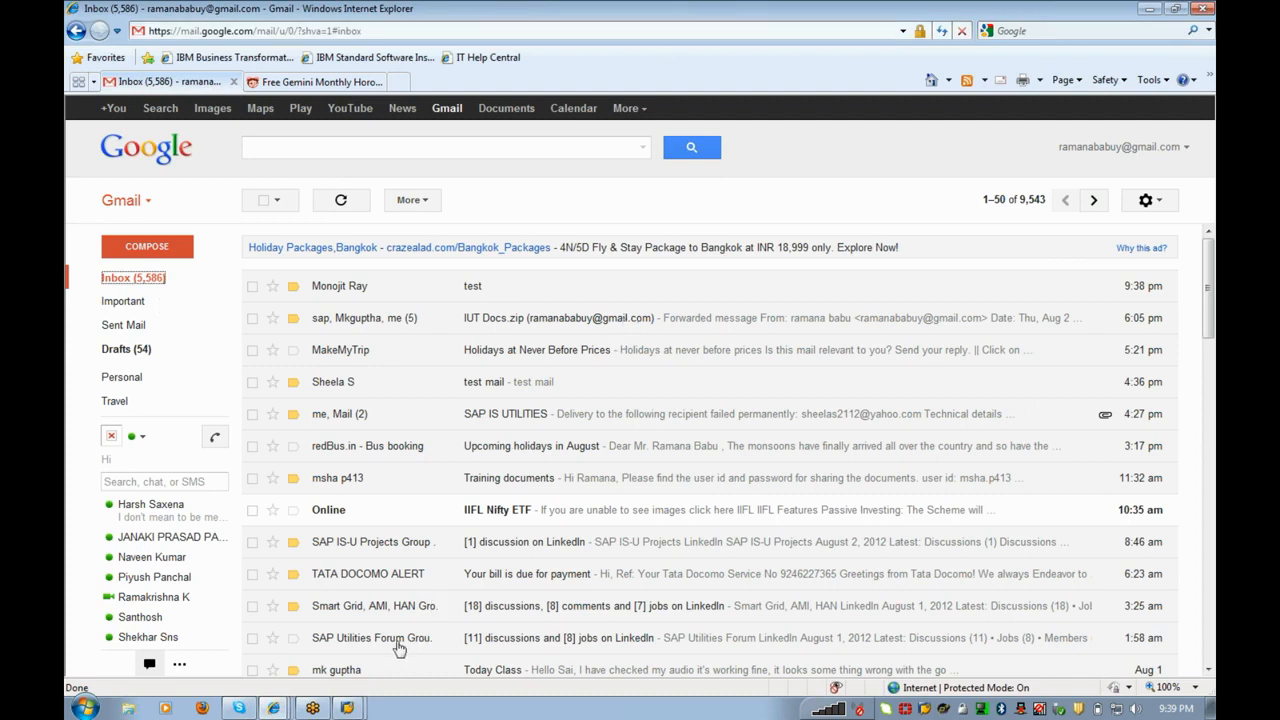
Step: Switch back to the SAP Display IMG window from the taskbar
mouse_move(352, 708)
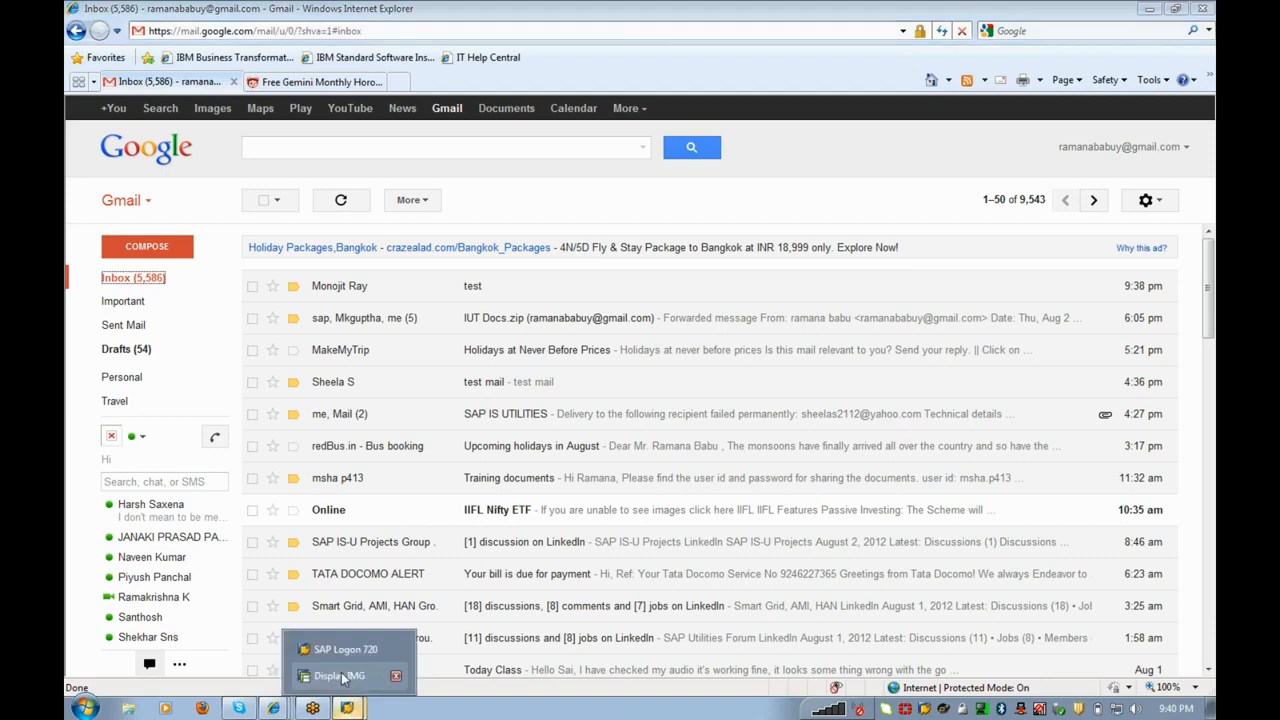
click(343, 679)
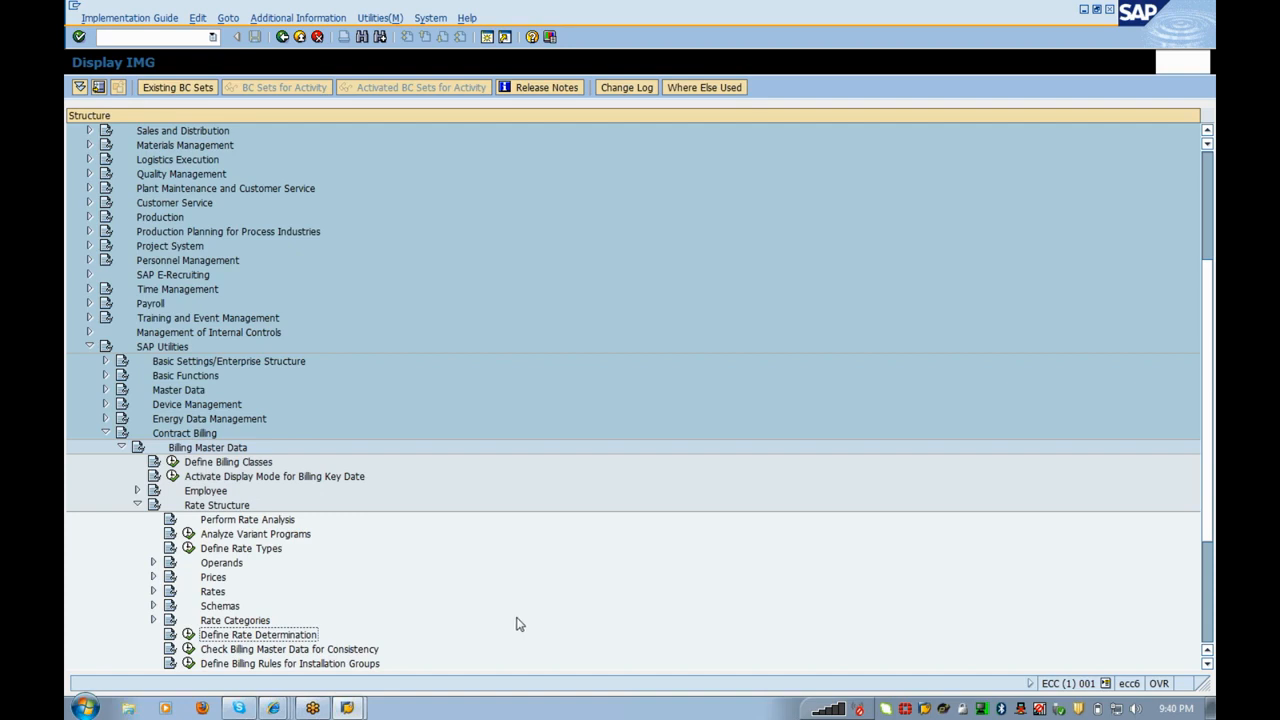
Step: Open Define Rate Determination and enter rate category CONS_01 from the search help
click(191, 636)
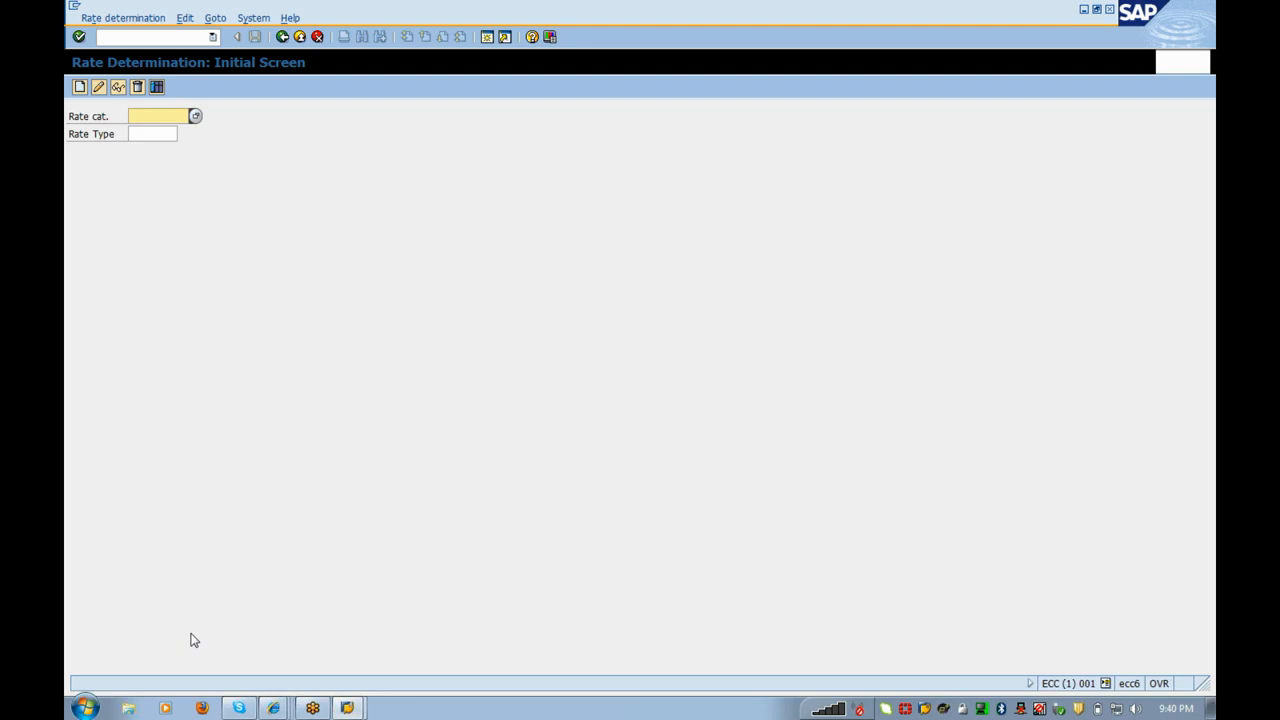
key(Return)
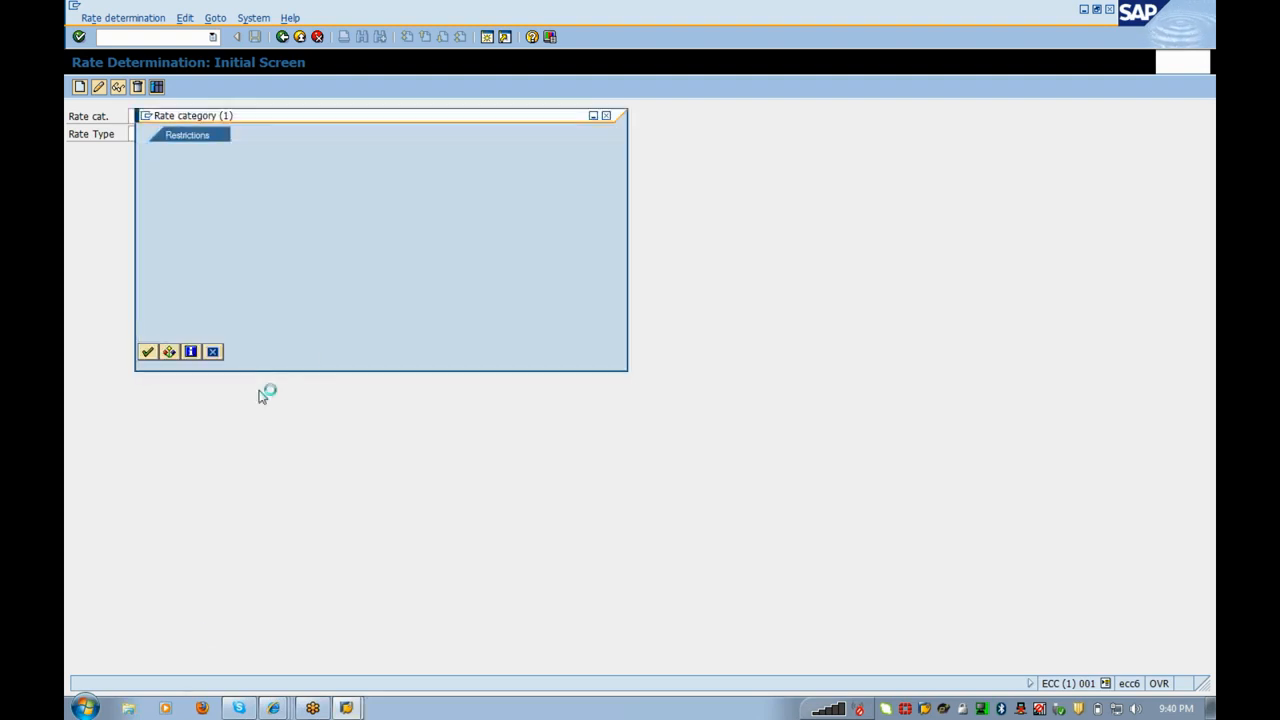
key(Return)
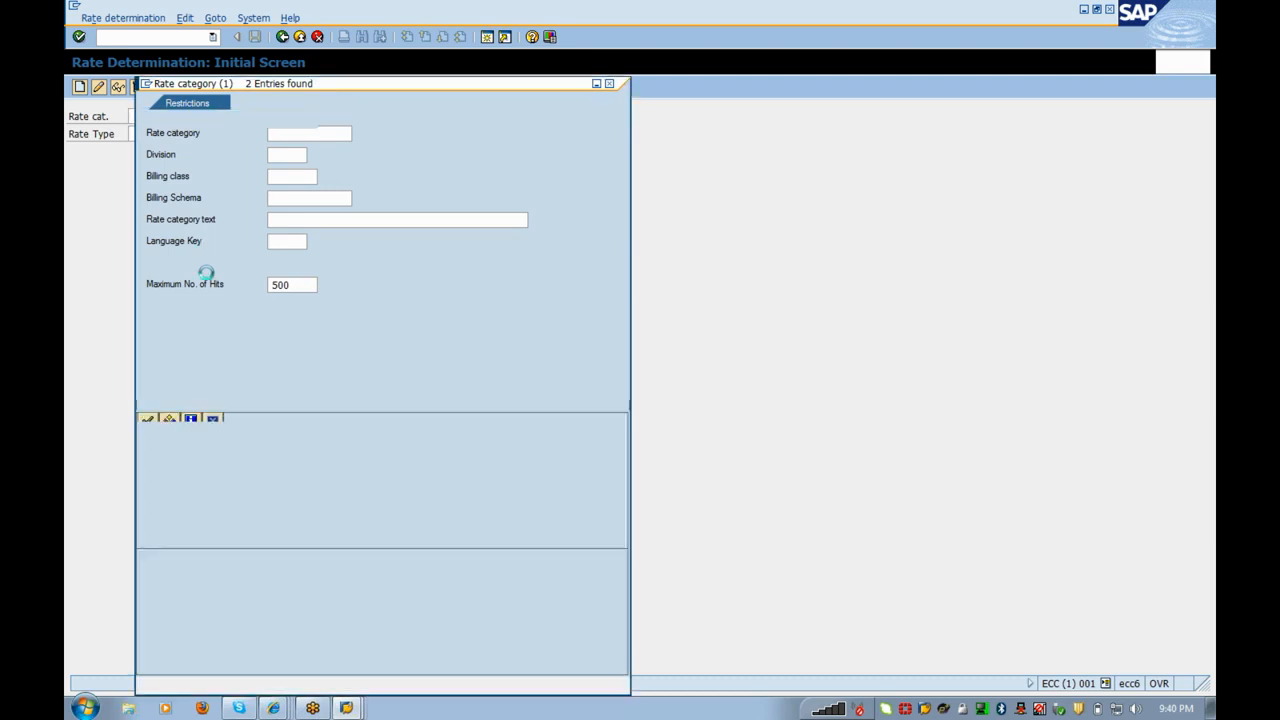
double_click(172, 176)
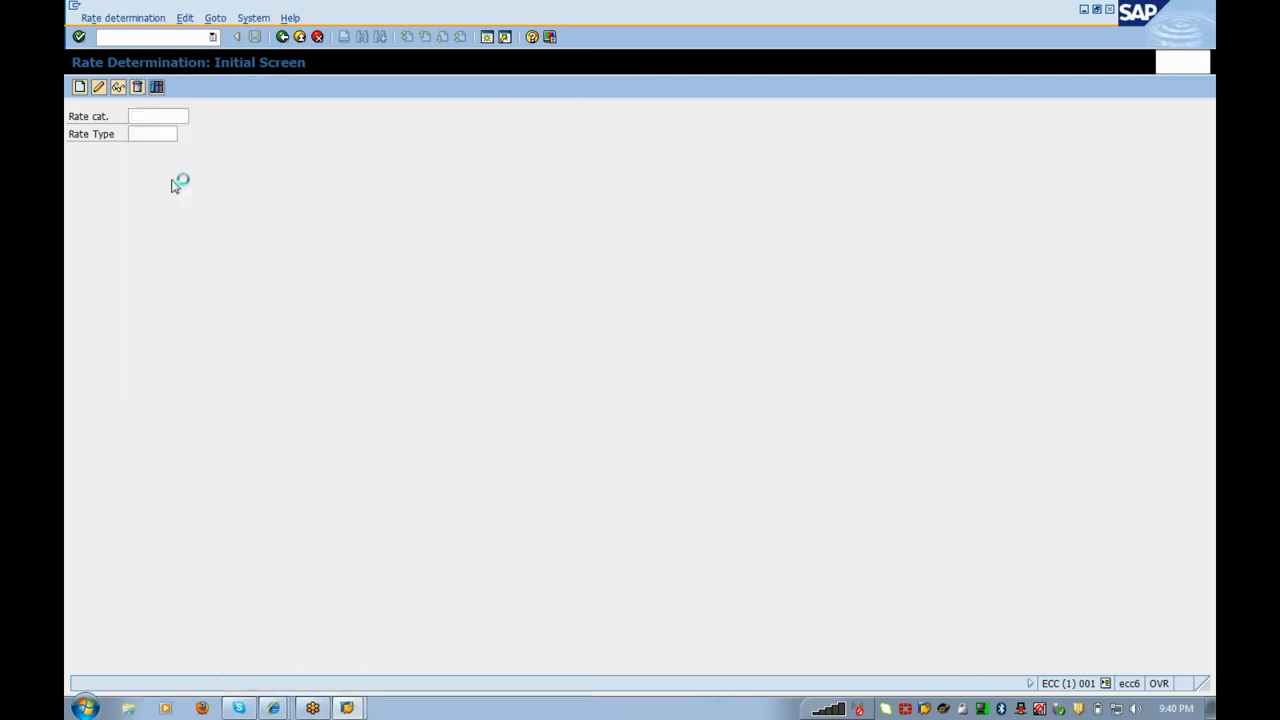
key(Tab)
Step: Pick rate type ZREG from the search help and start creating the rate determination
click(193, 134)
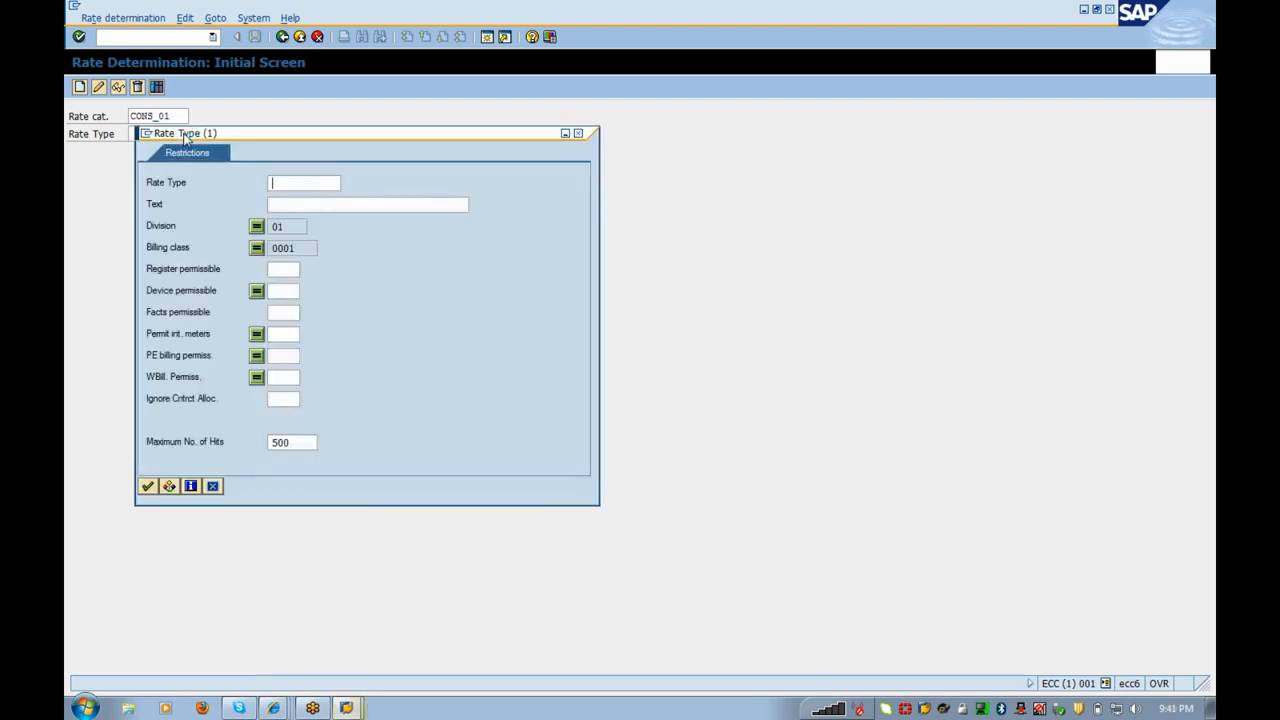
key(Return)
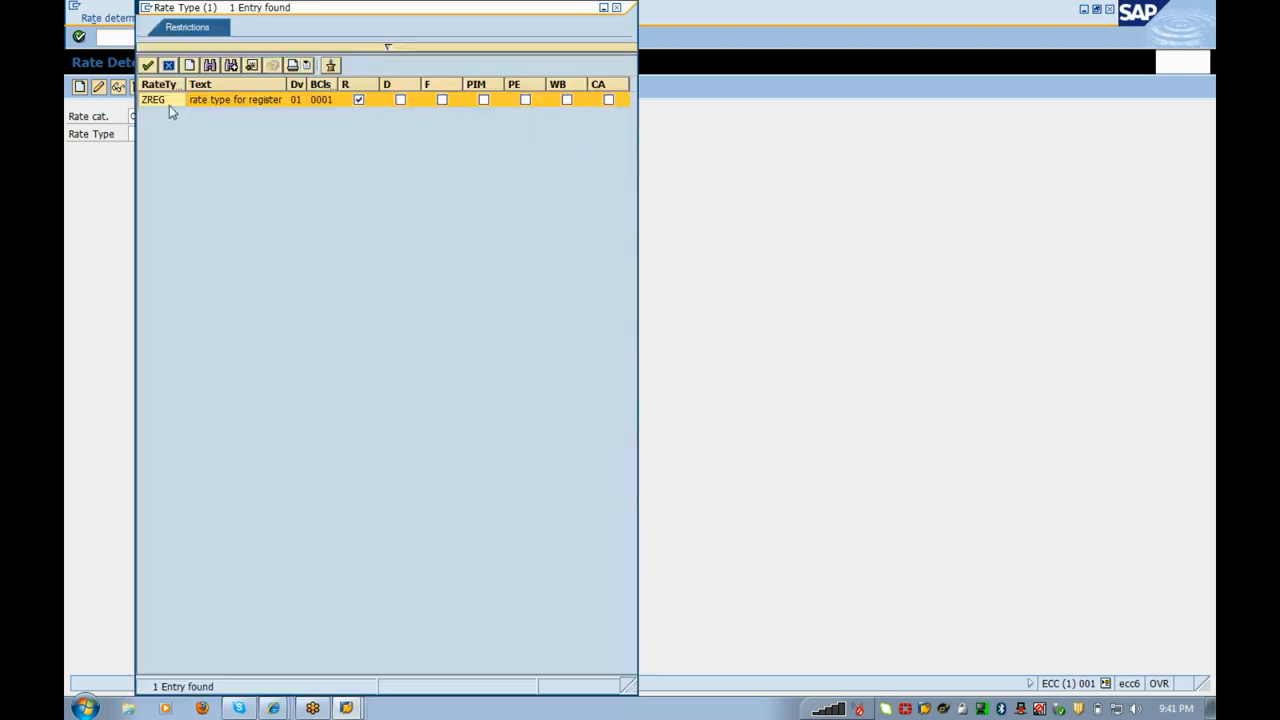
double_click(169, 104)
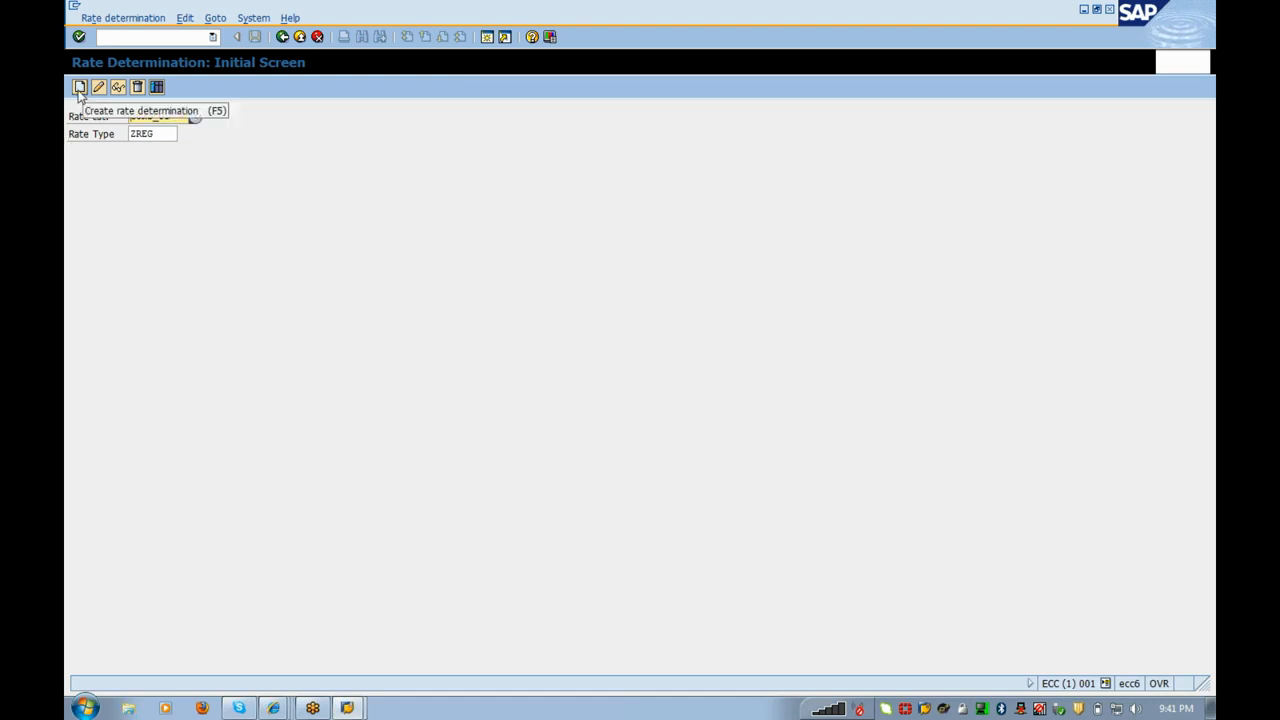
click(79, 88)
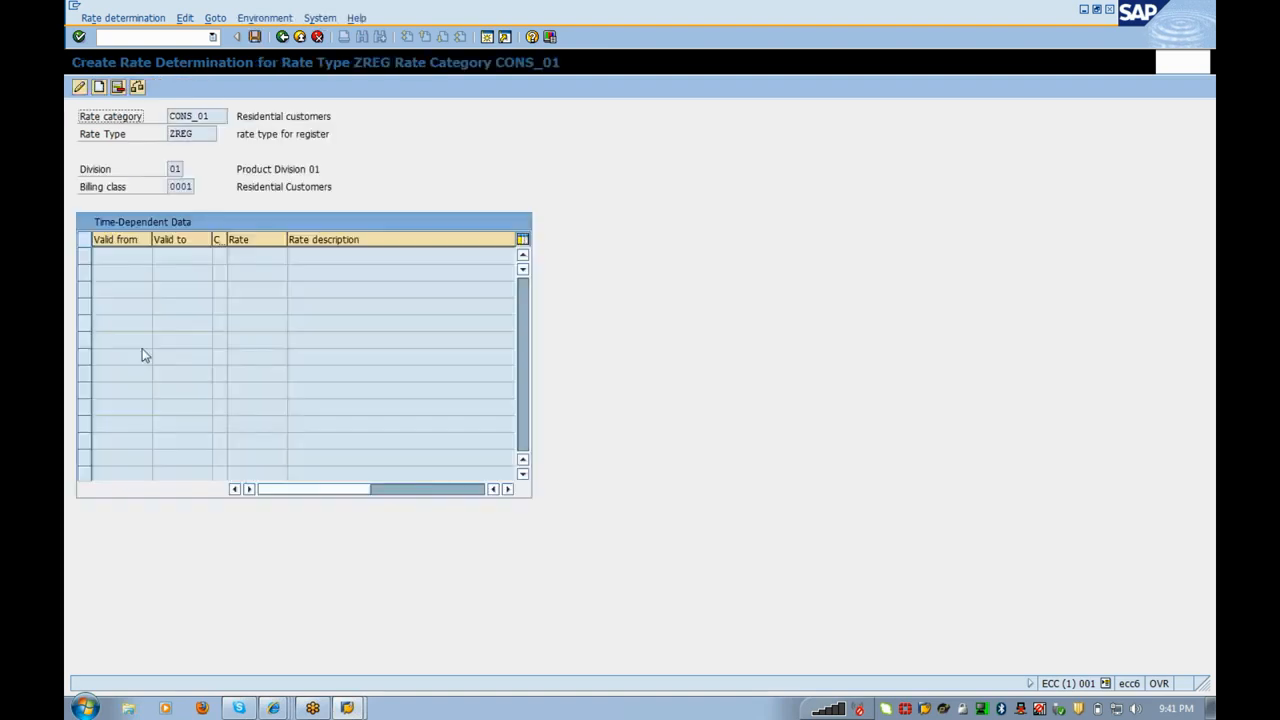
Step: Insert a period valid 01.01.2012 to 31.12.9999 with rate CONS_01 (Consumption Charges)
click(98, 88)
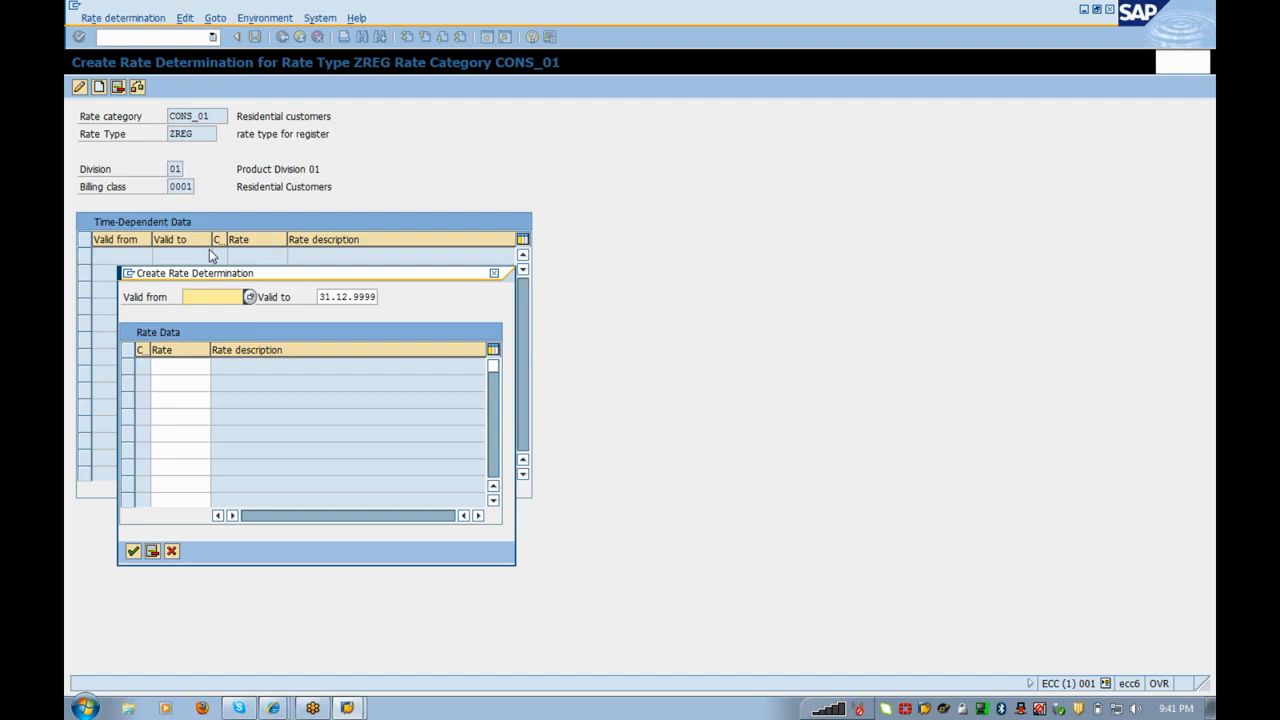
text(01012012)
click(216, 368)
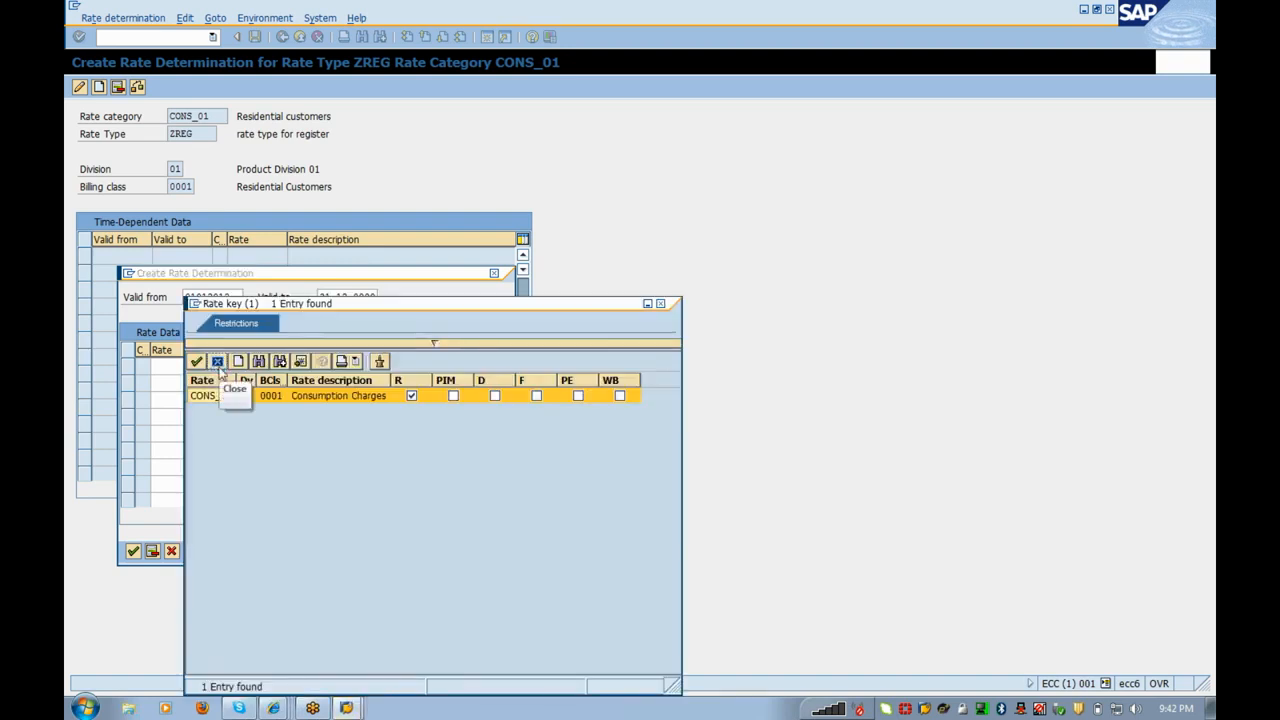
double_click(207, 395)
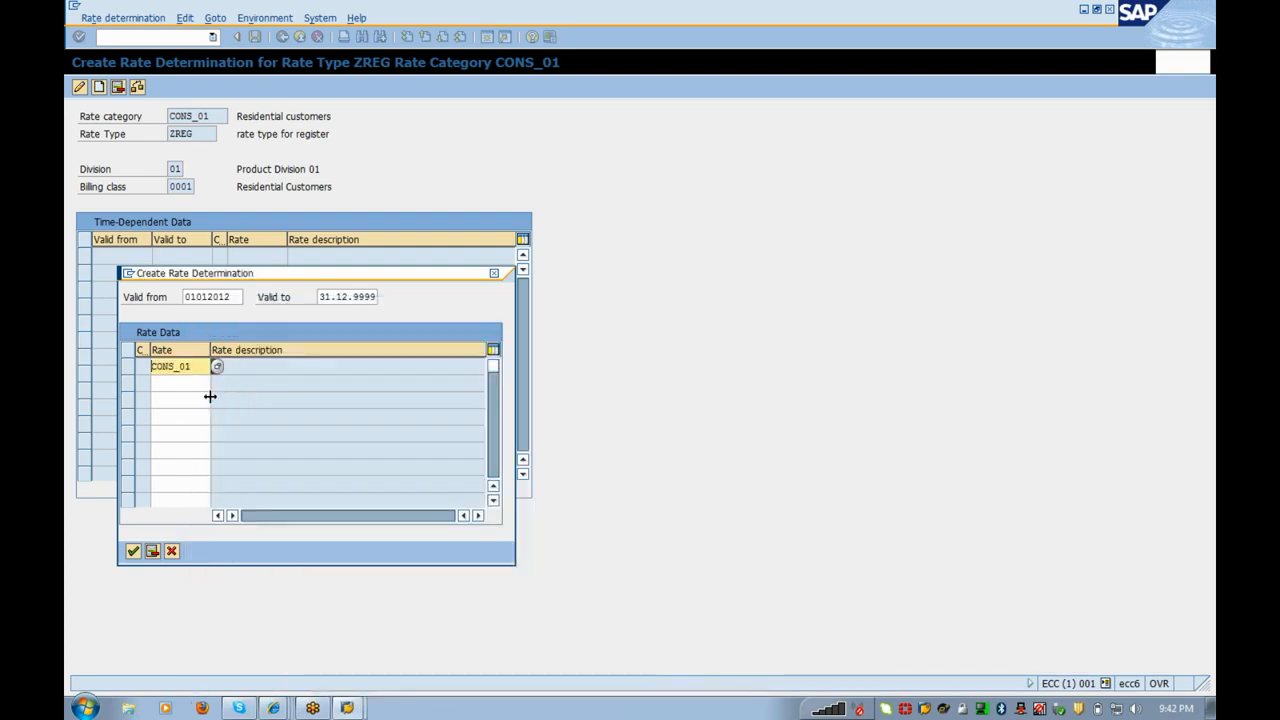
click(133, 551)
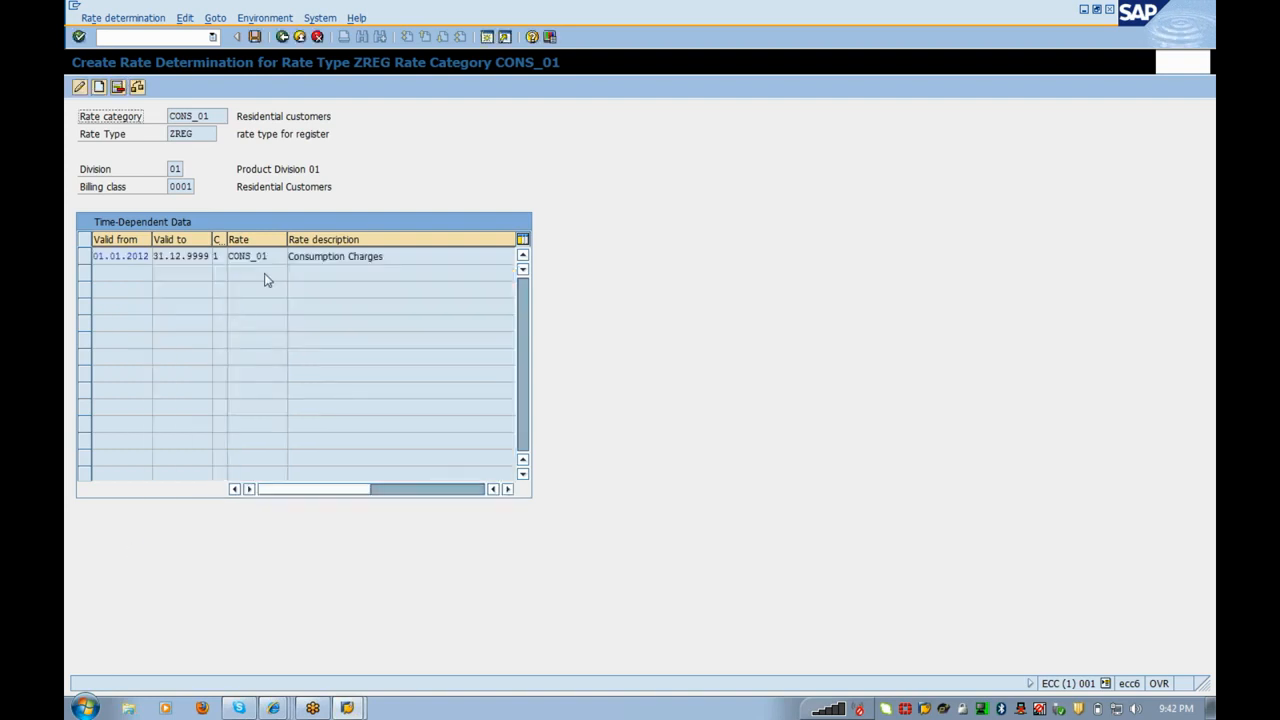
Step: Save the ZREG / CONS_01 rate determination and return to the IMG tree
drag(384, 257, 67, 237)
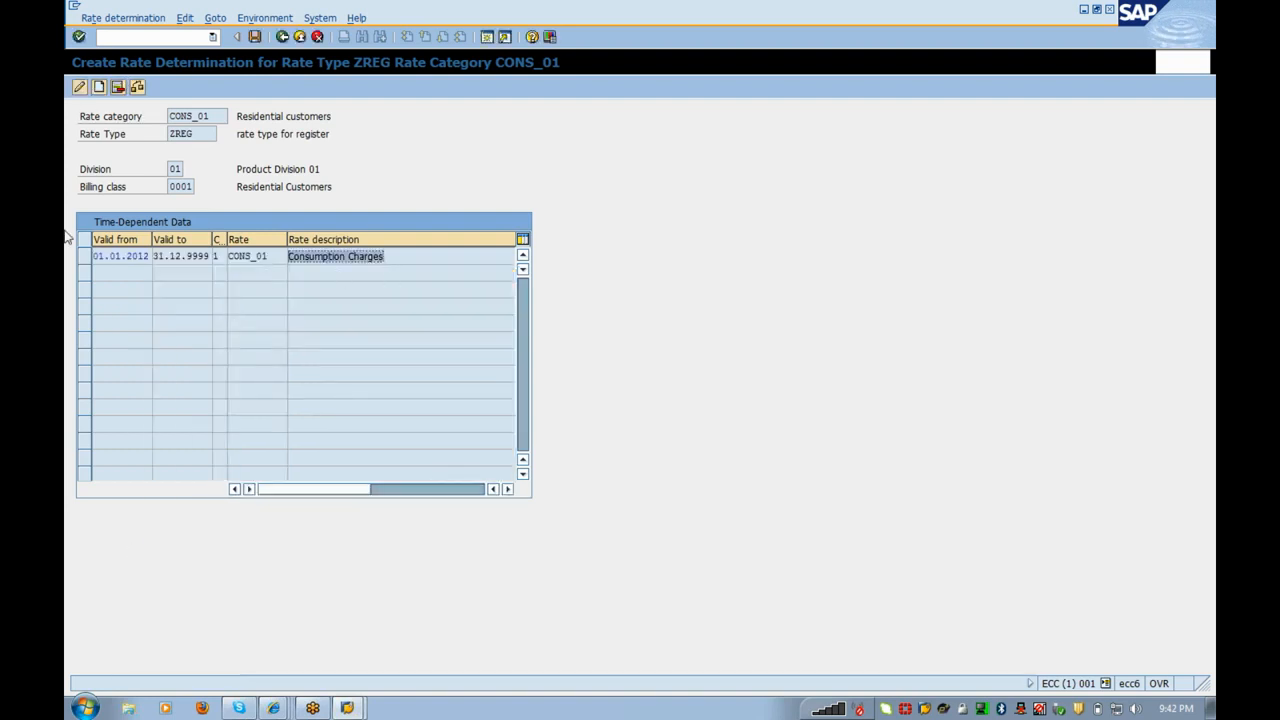
click(169, 257)
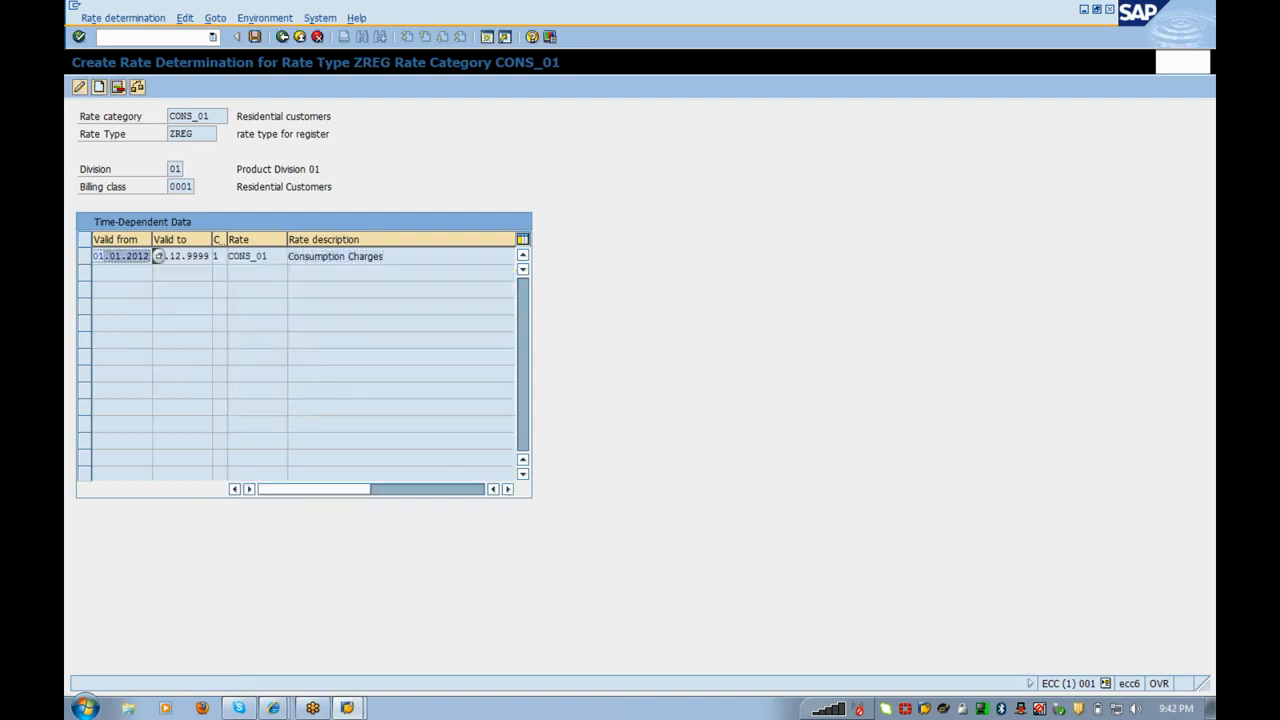
click(255, 37)
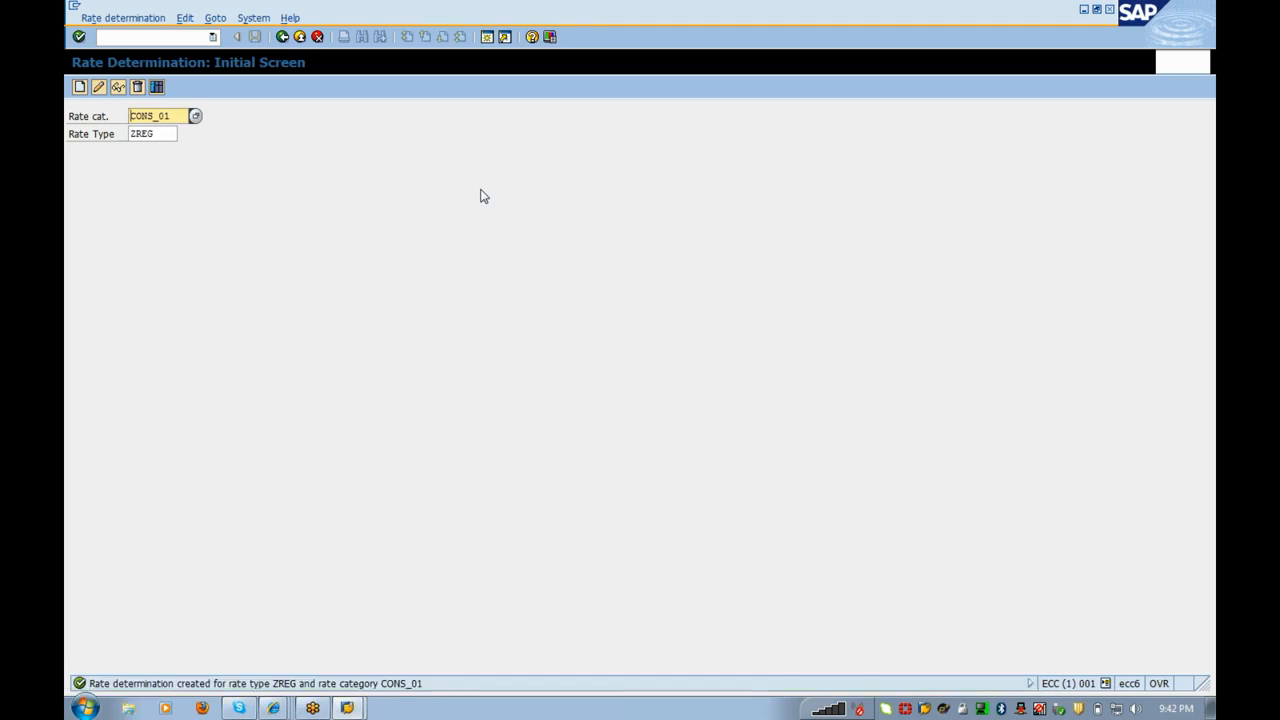
click(280, 40)
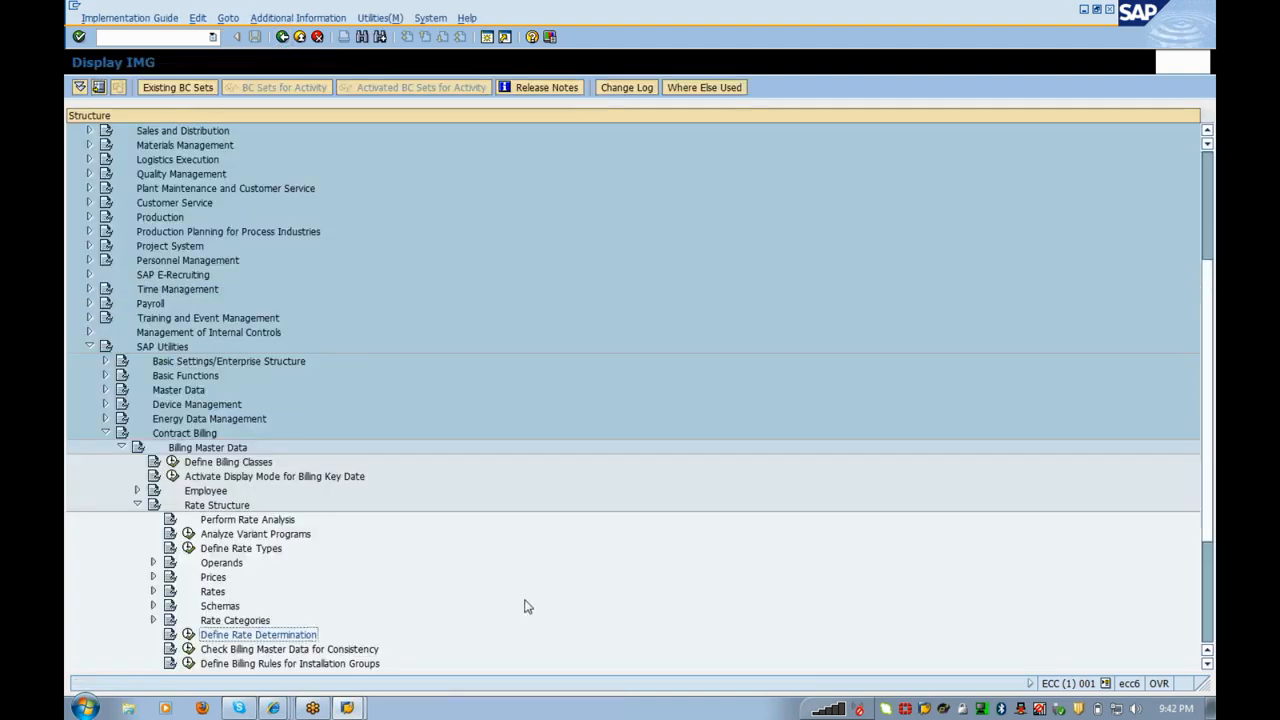
Step: Browse the Rate Structure activities under Billing Master Data in the IMG tree
key(Down)
key(Down)
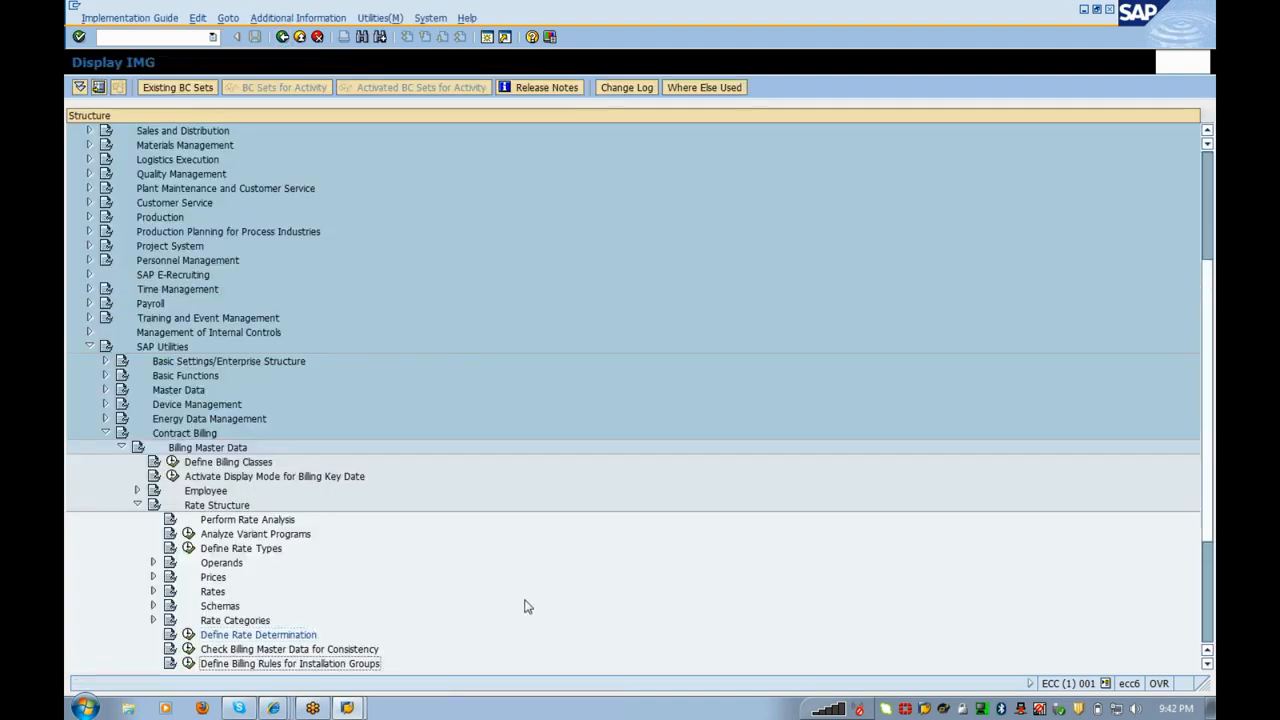
key(Down)
key(Down)
key(Up)
key(Up)
key(Up)
key(Up)
key(Up)
key(Up)
key(Up)
key(Up)
key(Up)
key(Up)
key(Up)
key(Up)
key(Up)
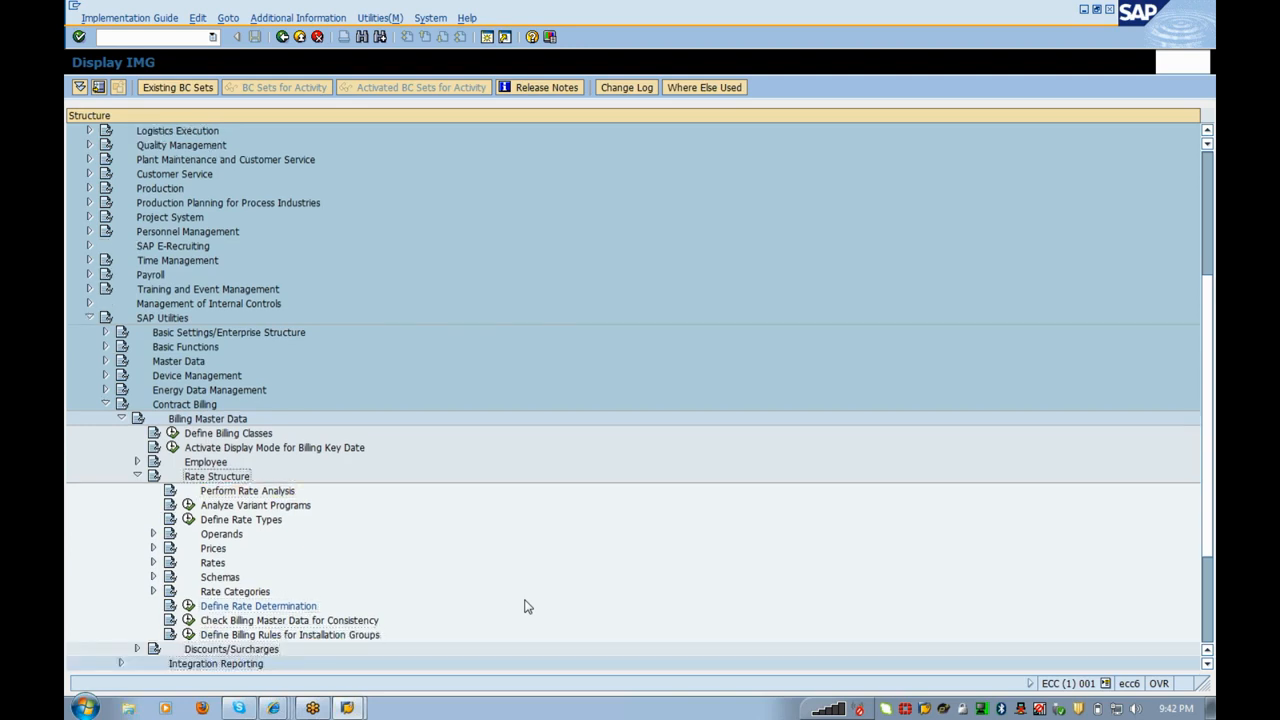
key(Down)
key(Down)
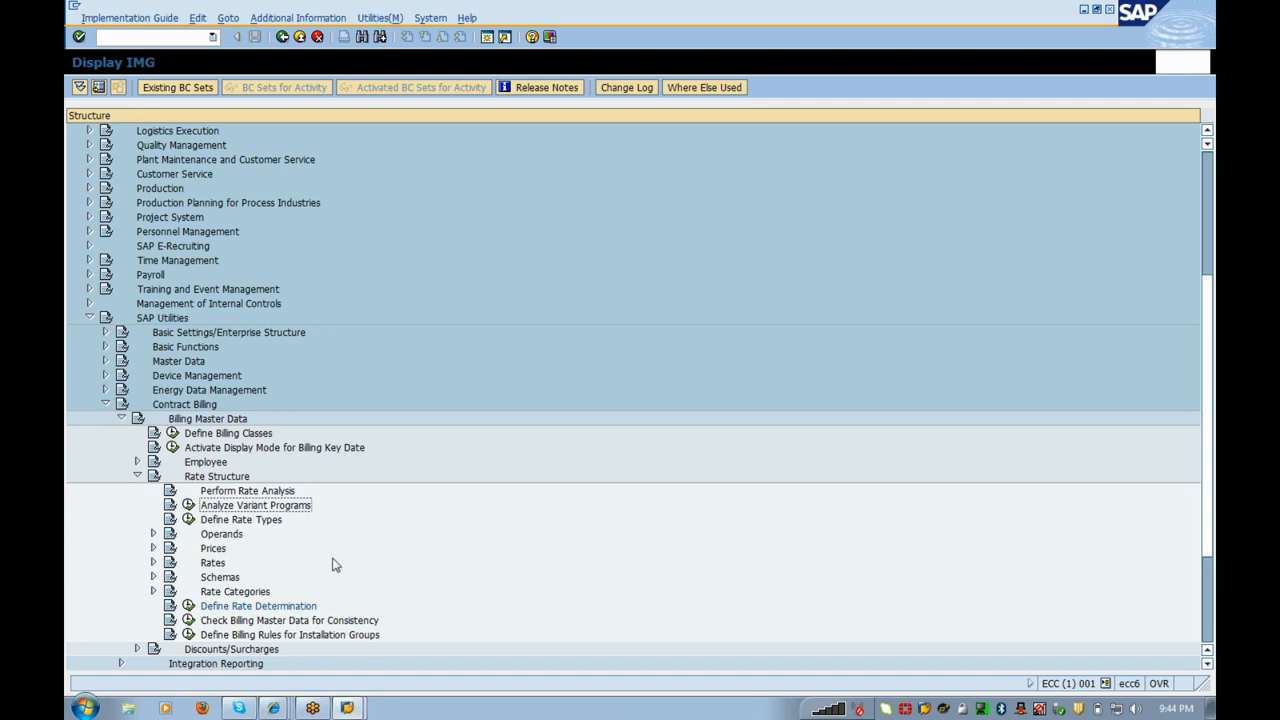
key(Up)
key(Up)
key(Up)
key(Up)
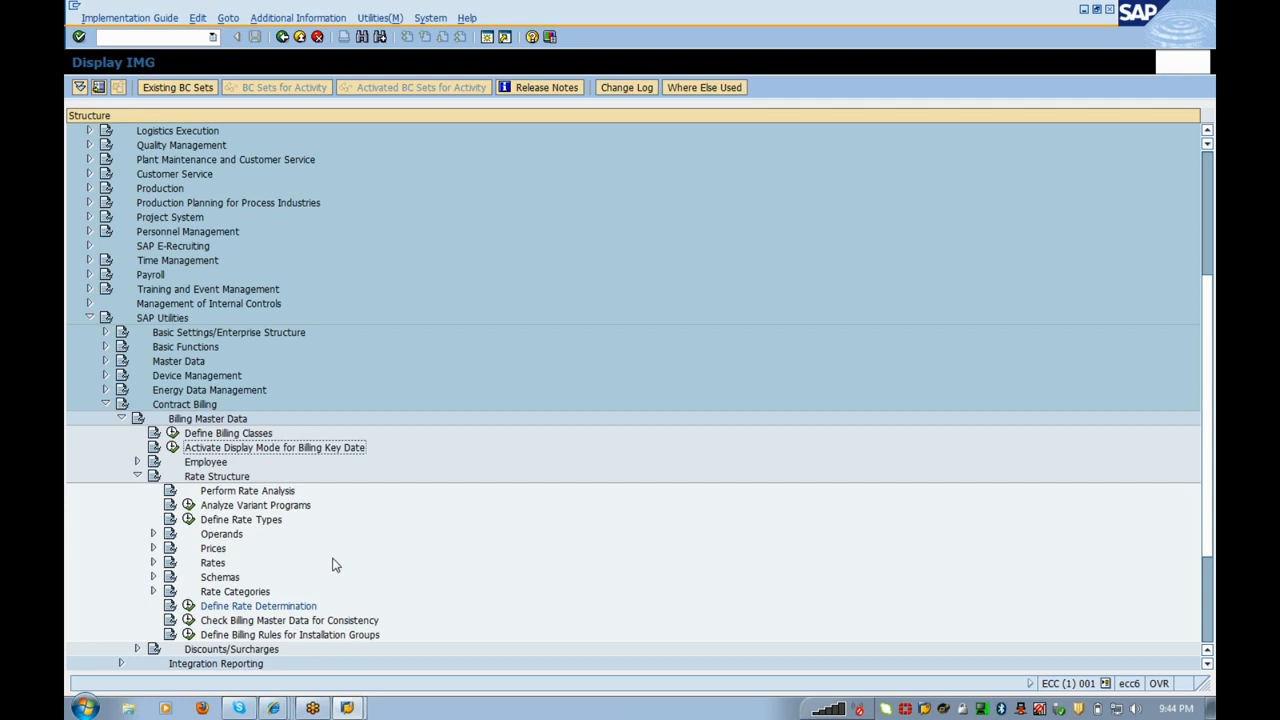
Step: Switch to the Gmail inbox, glance at the test message and its reply form, then return to the inbox
click(285, 710)
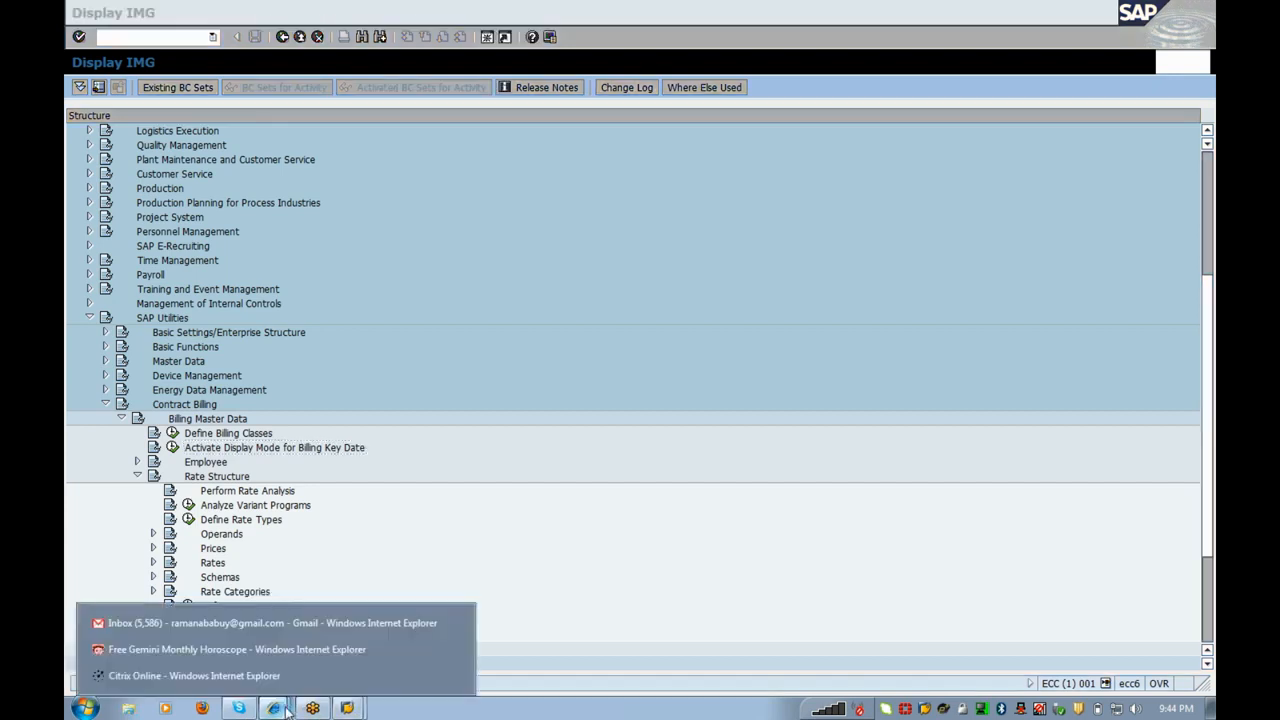
click(244, 629)
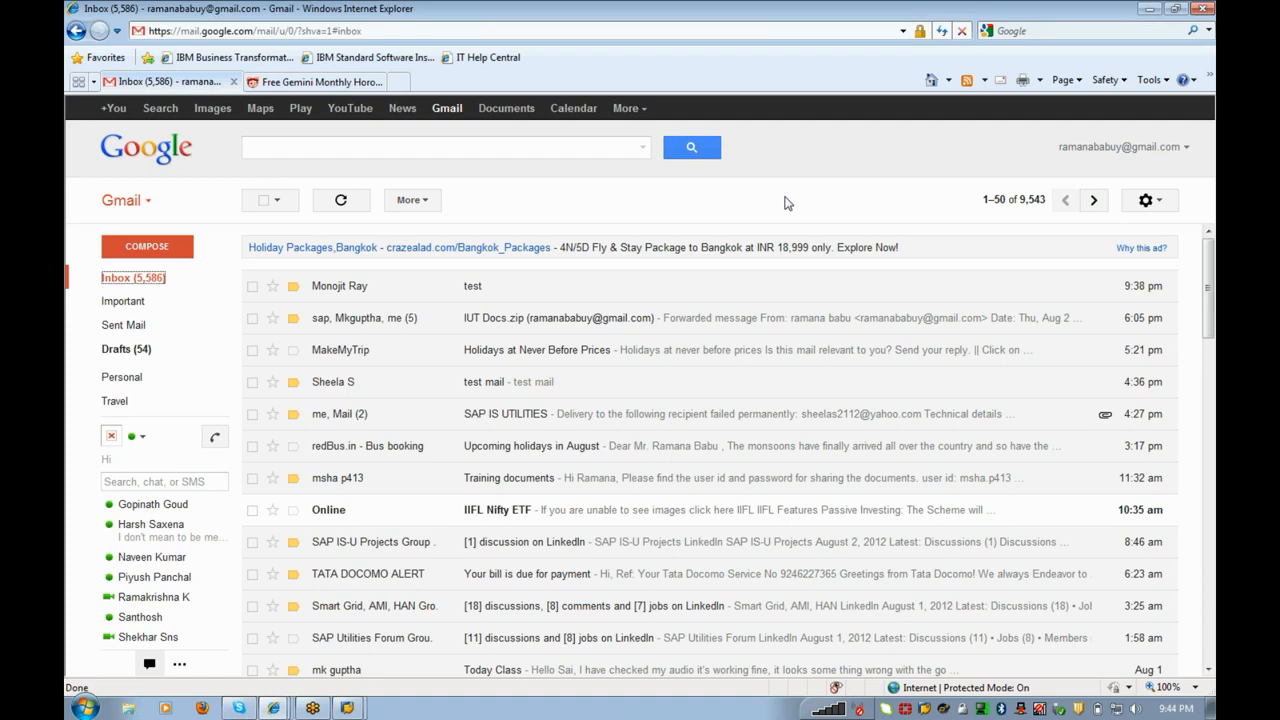
click(504, 298)
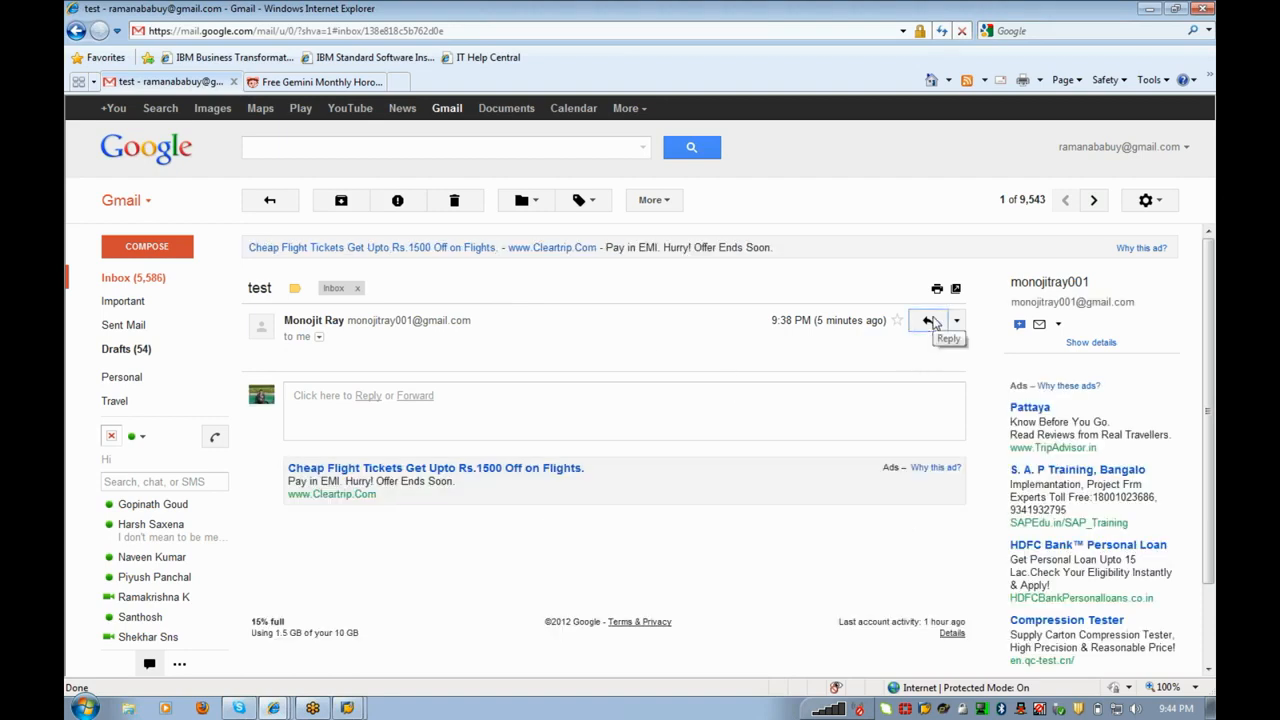
click(929, 321)
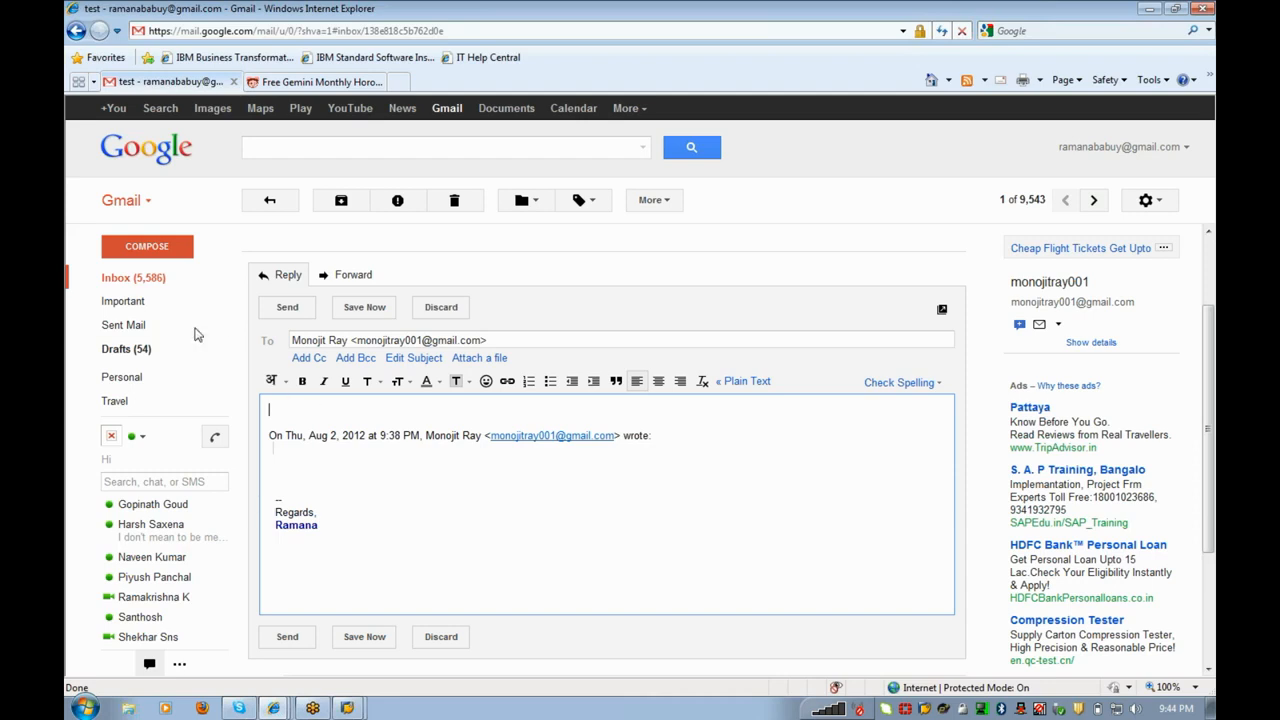
click(152, 277)
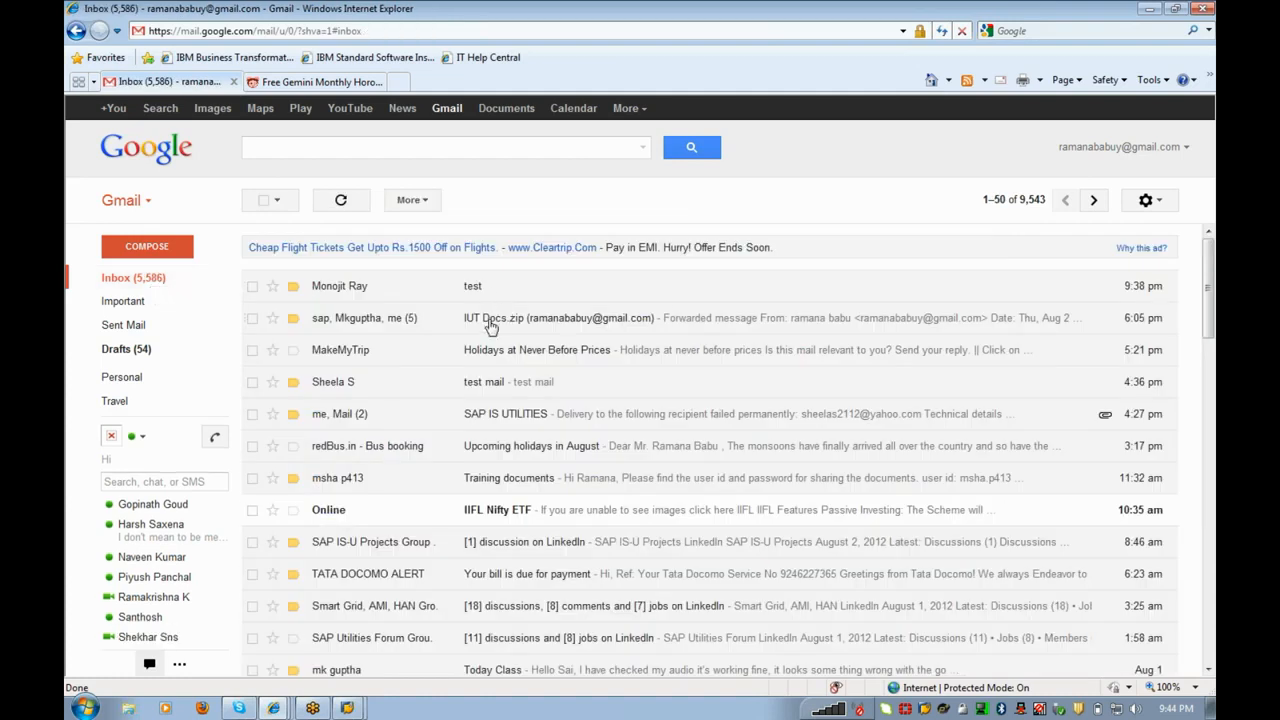
Step: Open the IUT Docs.zip conversation and select the Google Drive sharer's name and address line
click(541, 414)
click(130, 277)
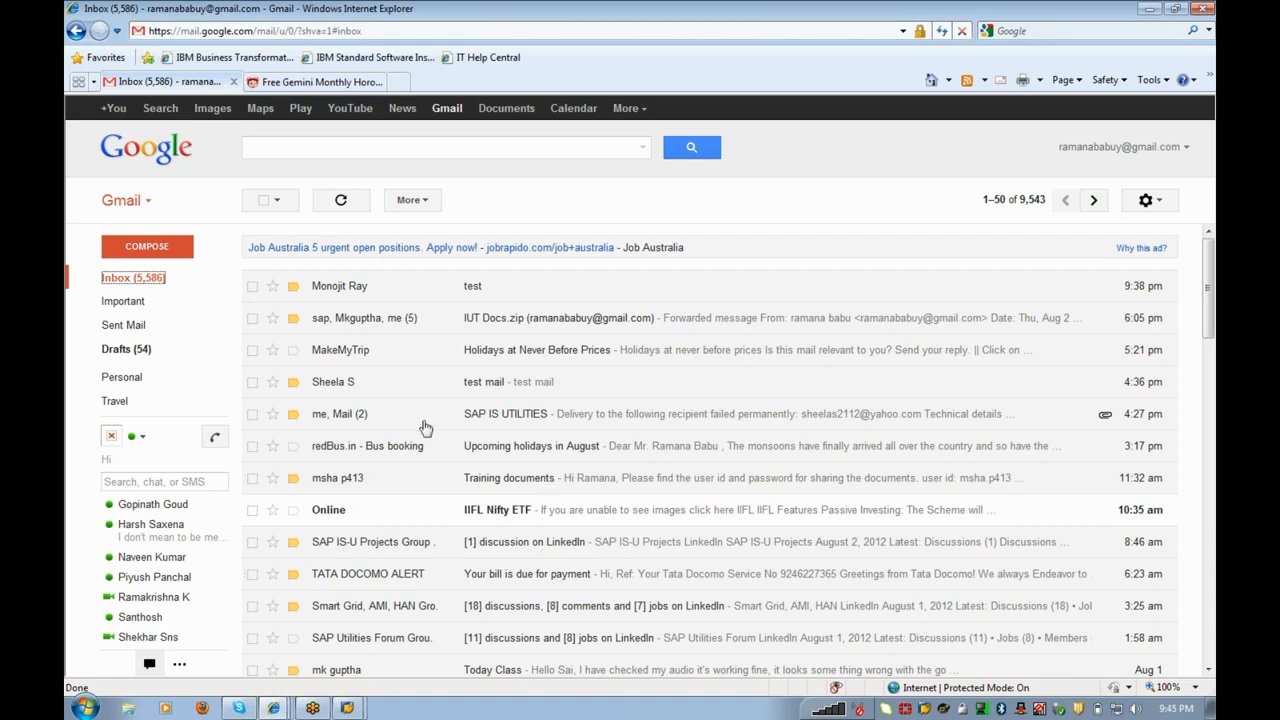
click(424, 331)
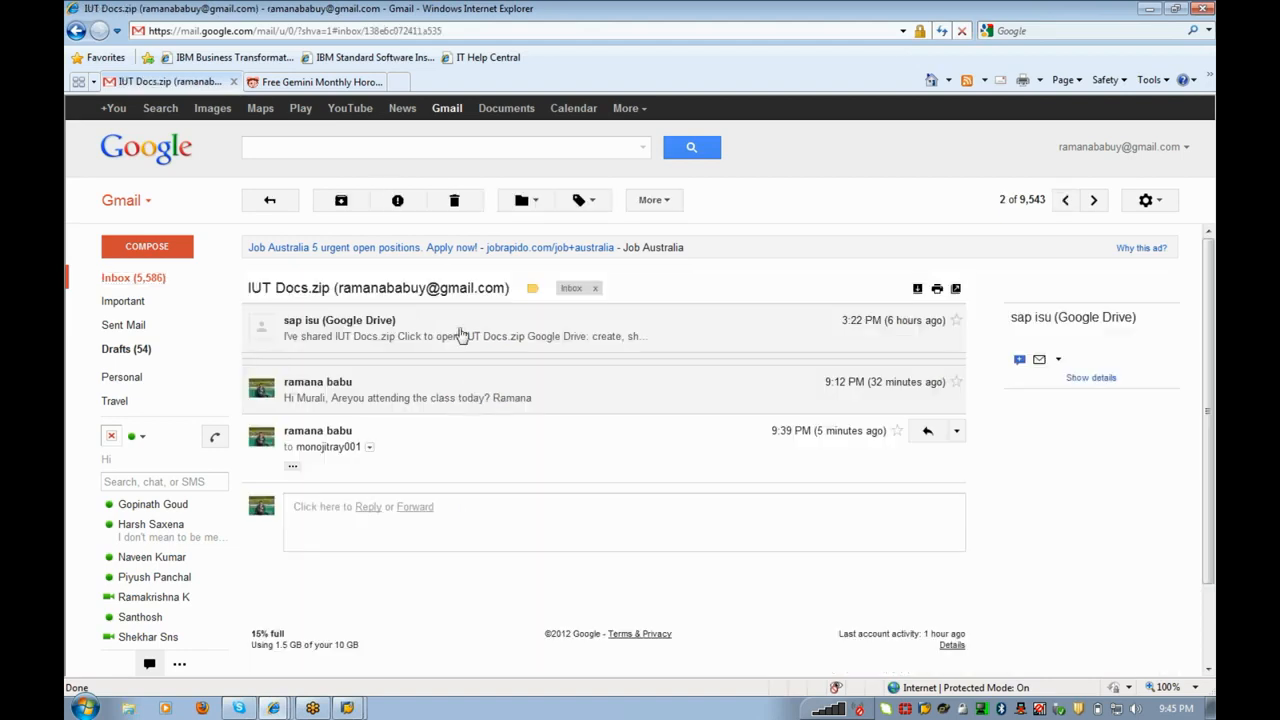
click(461, 333)
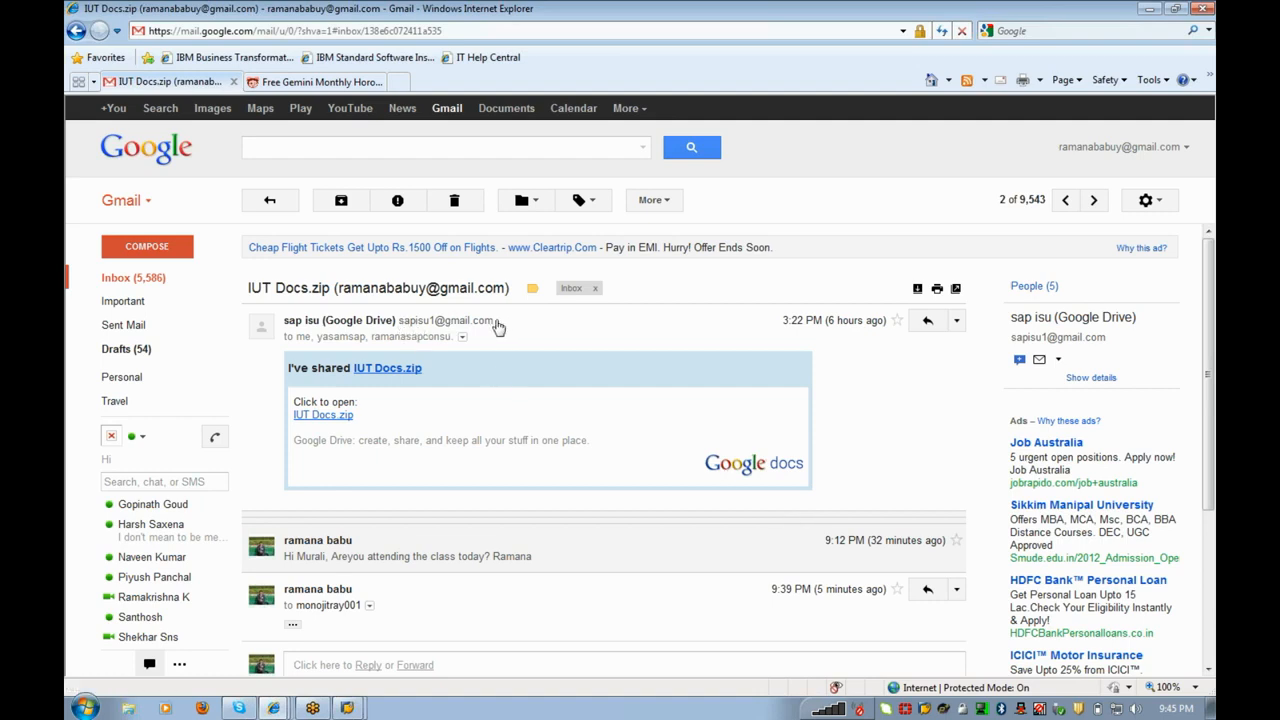
triple_click(466, 323)
click(566, 322)
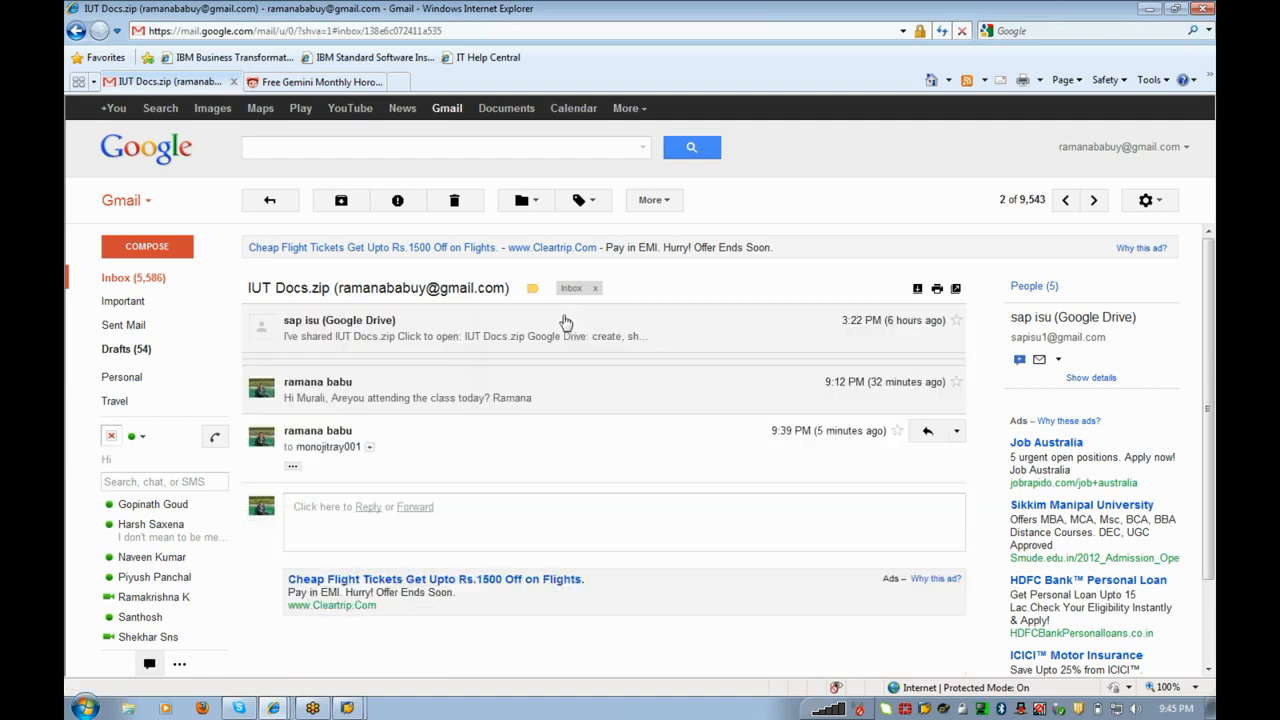
Step: Reselect the sharer's name, address and time line, then open the test message
click(367, 329)
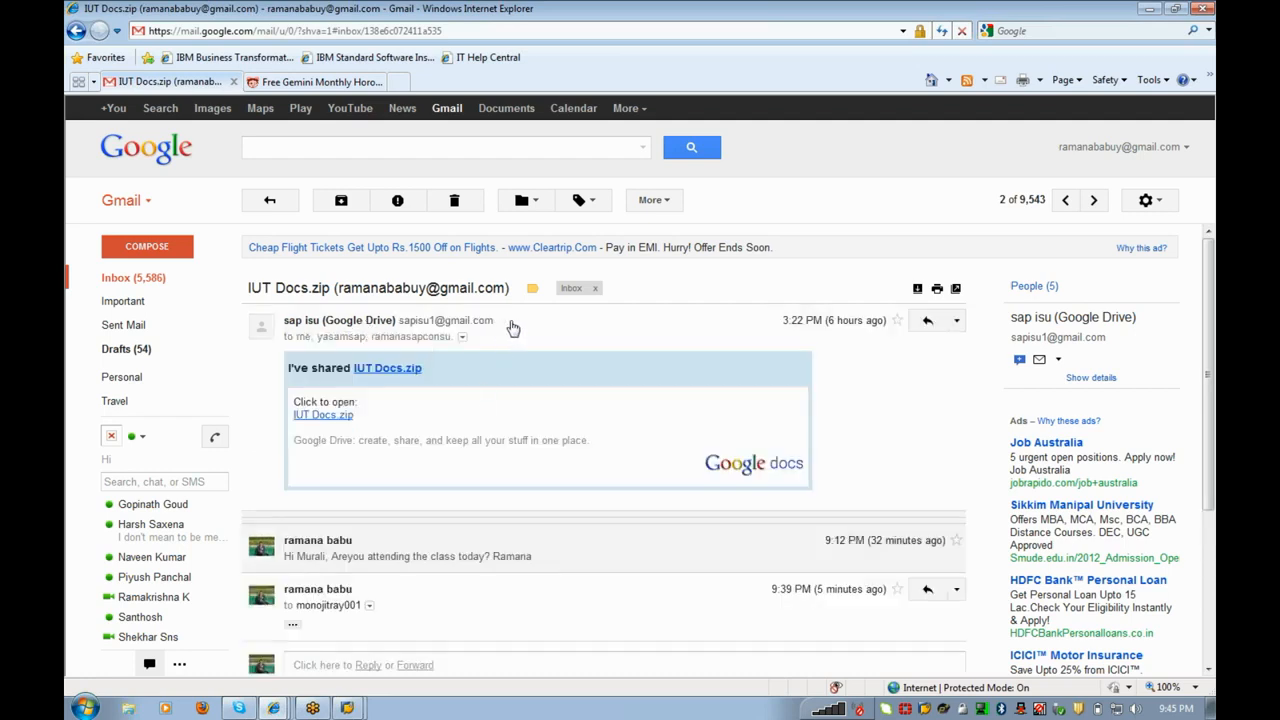
triple_click(530, 320)
click(535, 321)
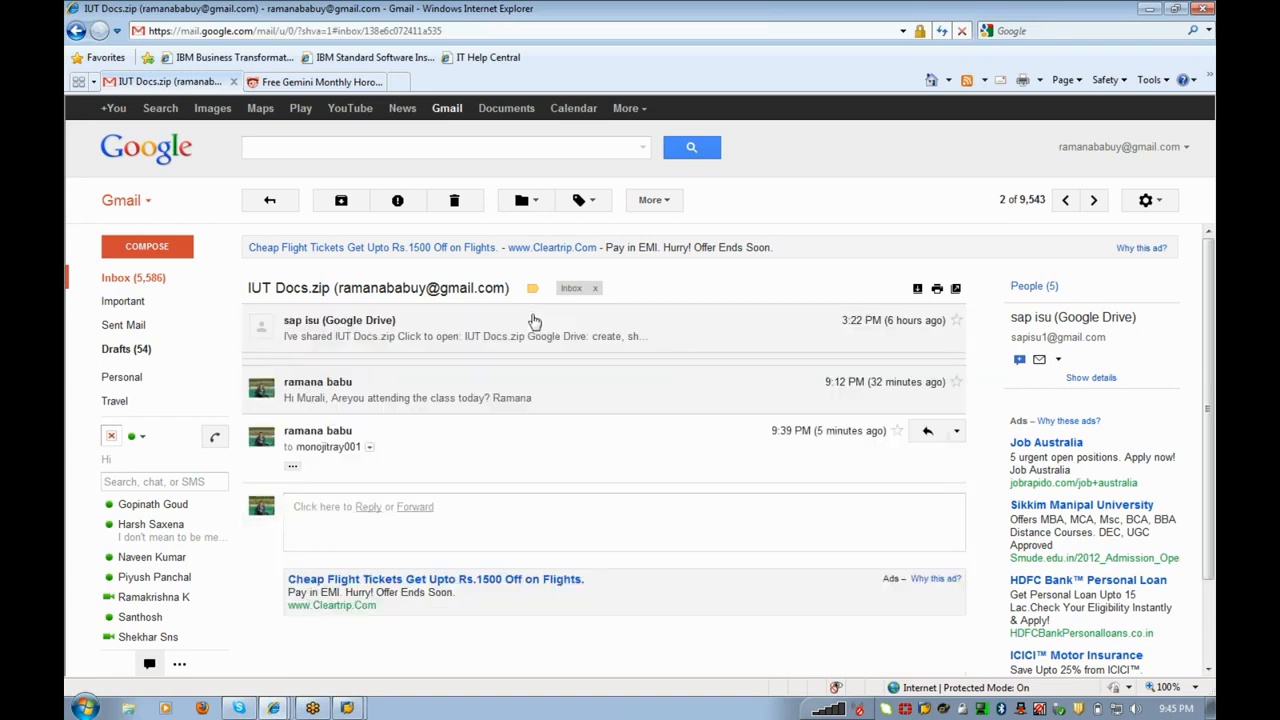
click(492, 322)
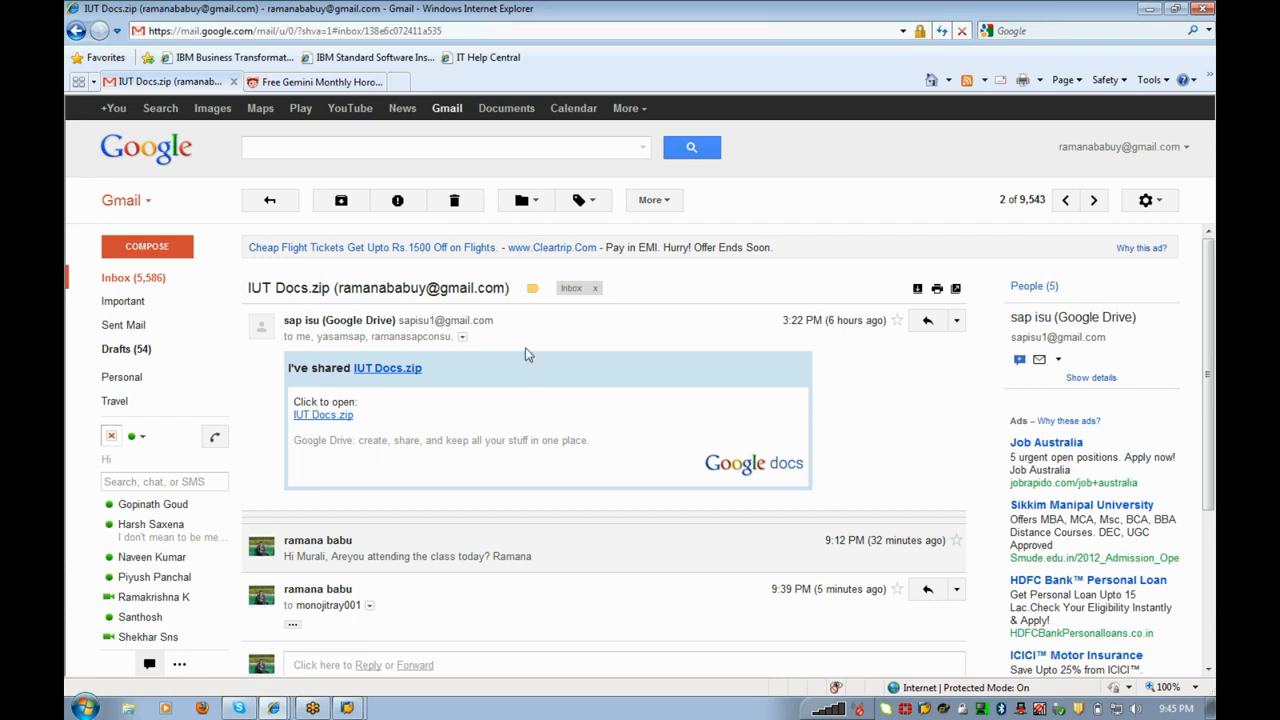
triple_click(505, 318)
key(ctrl+c)
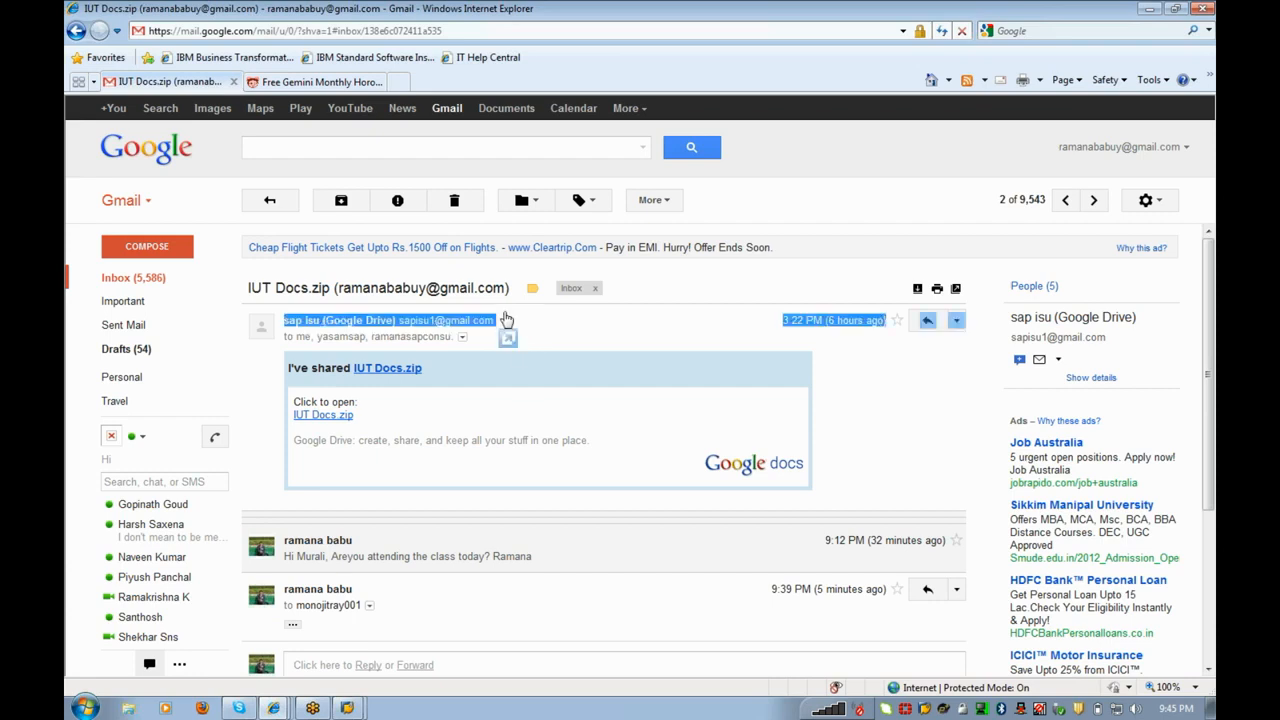
click(155, 282)
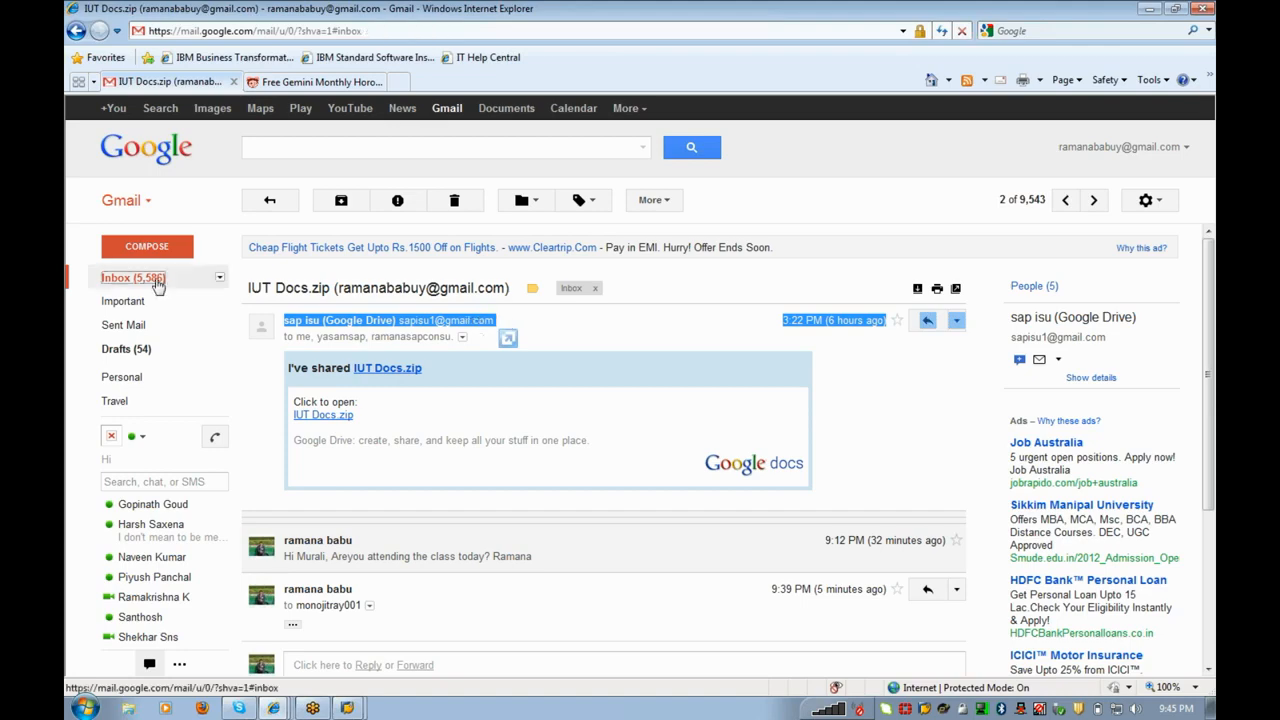
click(555, 287)
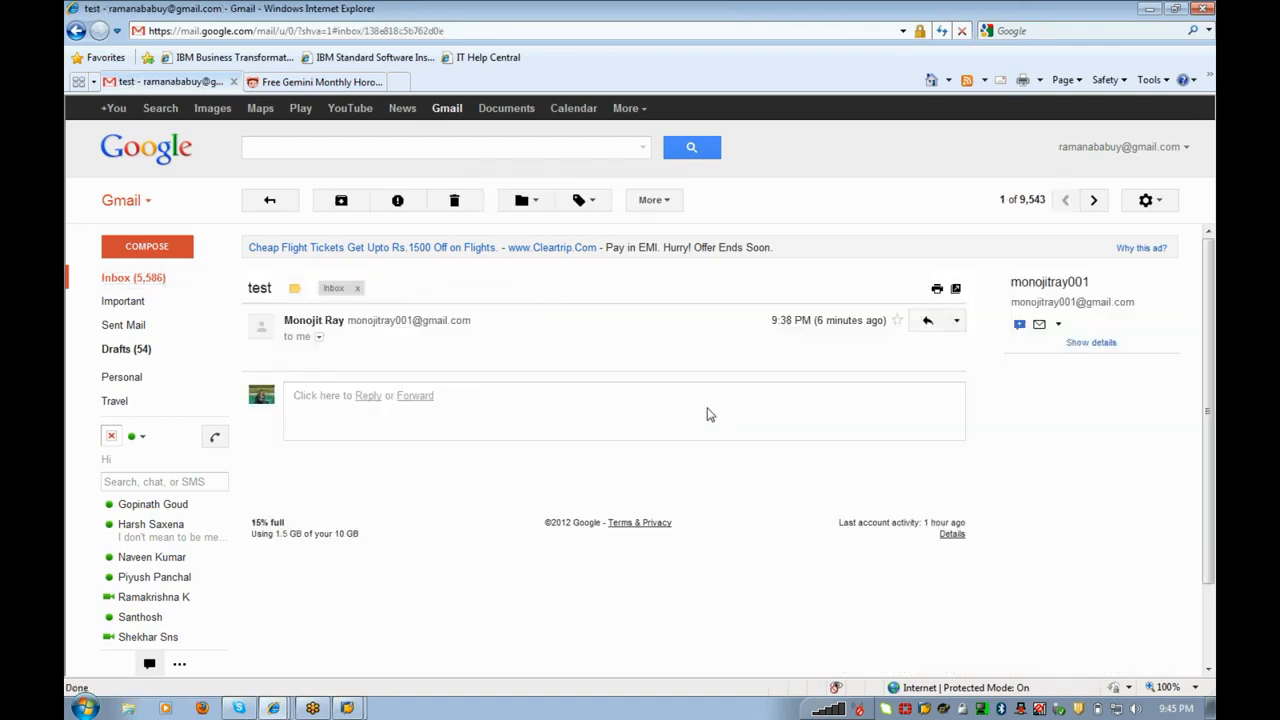
click(937, 321)
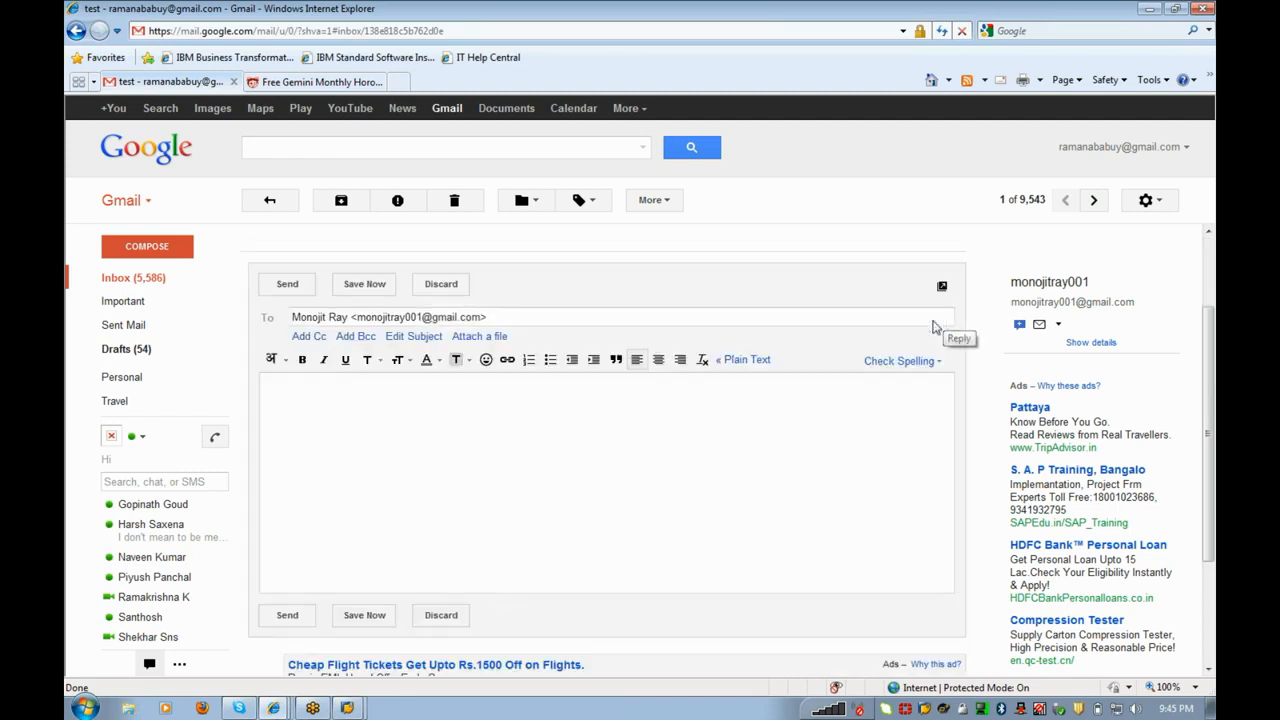
key(ctrl+v)
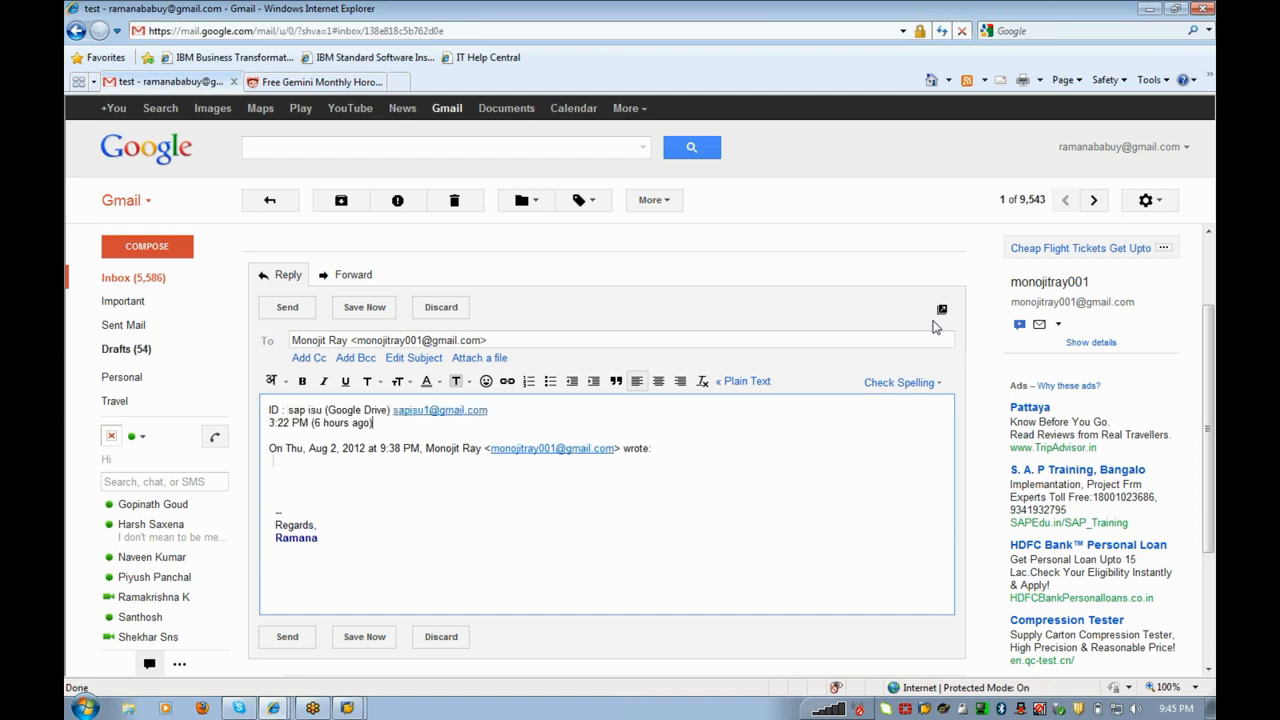
key(BackSpace)
key(BackSpace)
key(BackSpace)
key(BackSpace)
key(BackSpace)
key(BackSpace)
key(BackSpace)
key(BackSpace)
key(BackSpace)
key(BackSpace)
key(BackSpace)
key(BackSpace)
key(BackSpace)
key(BackSpace)
key(BackSpace)
key(BackSpace)
key(BackSpace)
key(BackSpace)
key(BackSpace)
key(BackSpace)
key(BackSpace)
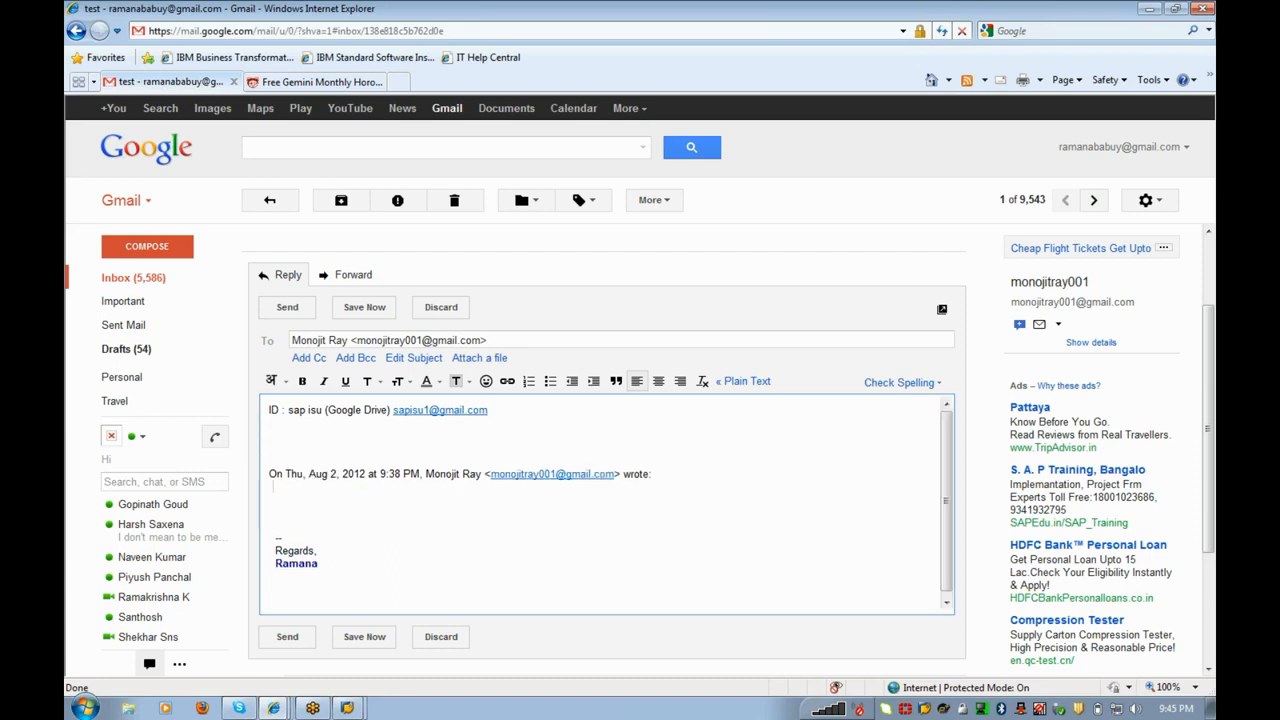
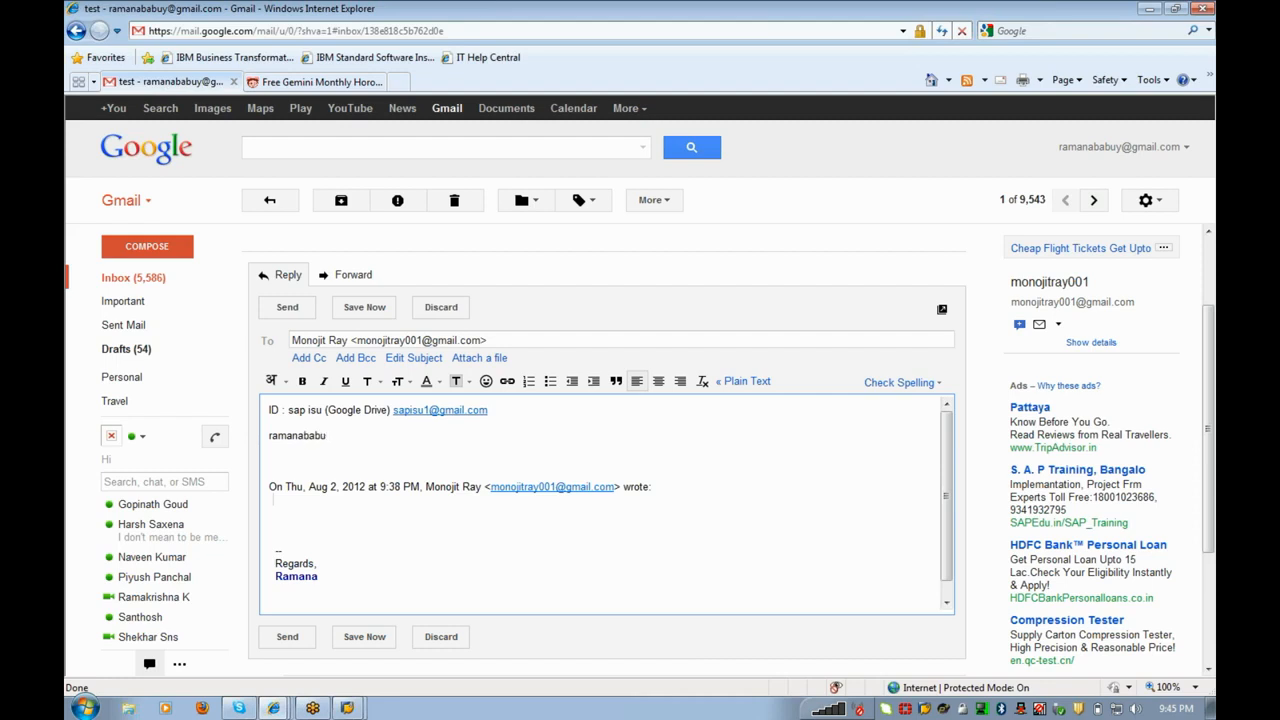
key(Left)
key(Left)
click(305, 316)
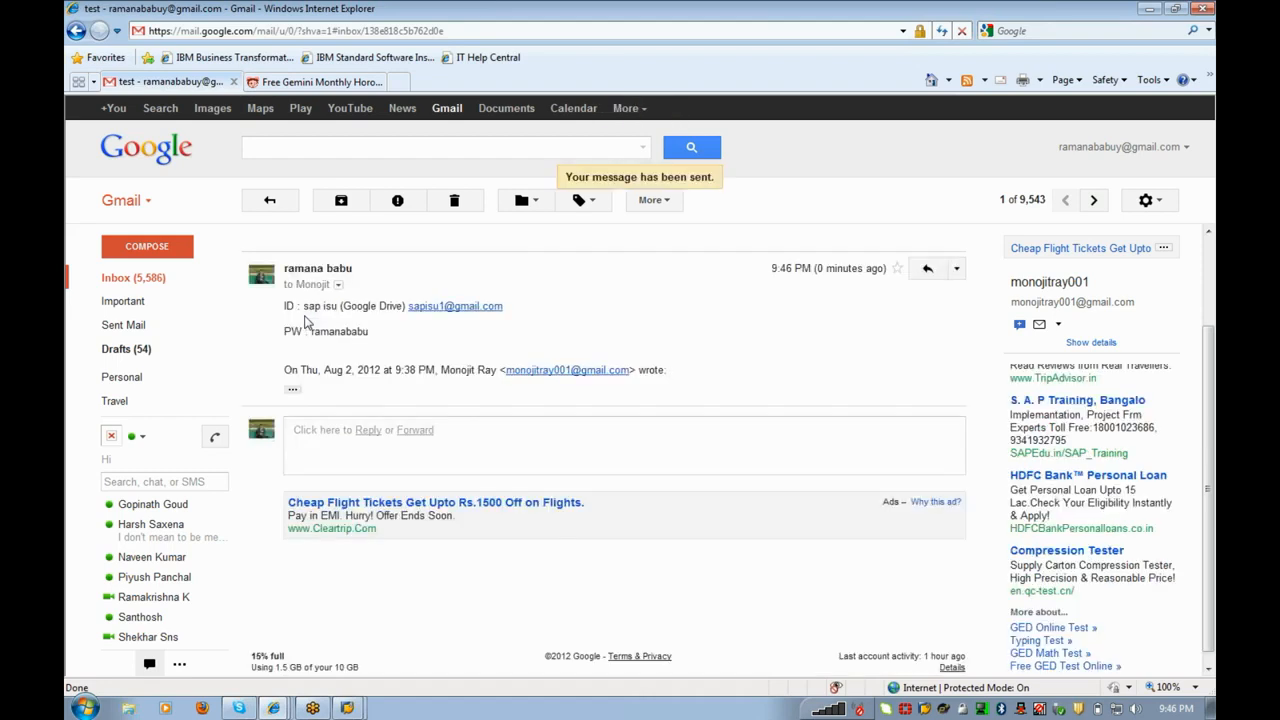
Step: Return to the SAP Display IMG window and run Define Rate Types under Rate Structure
click(150, 284)
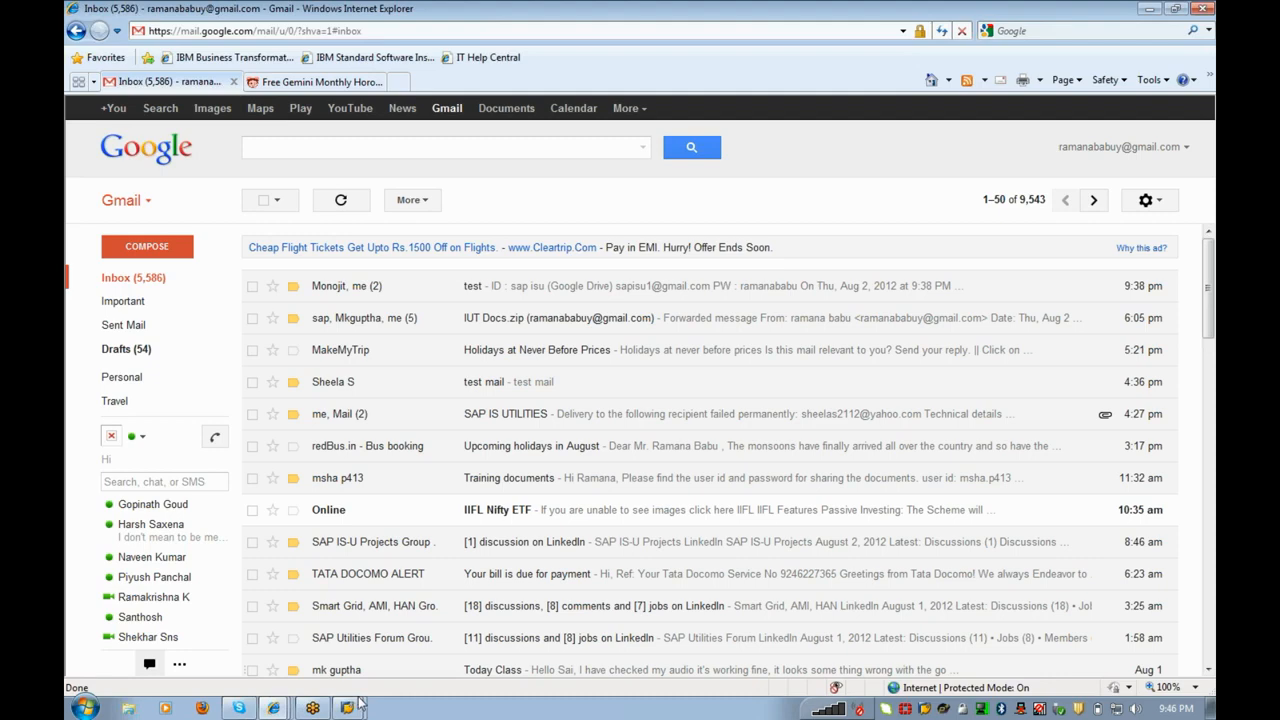
mouse_move(352, 709)
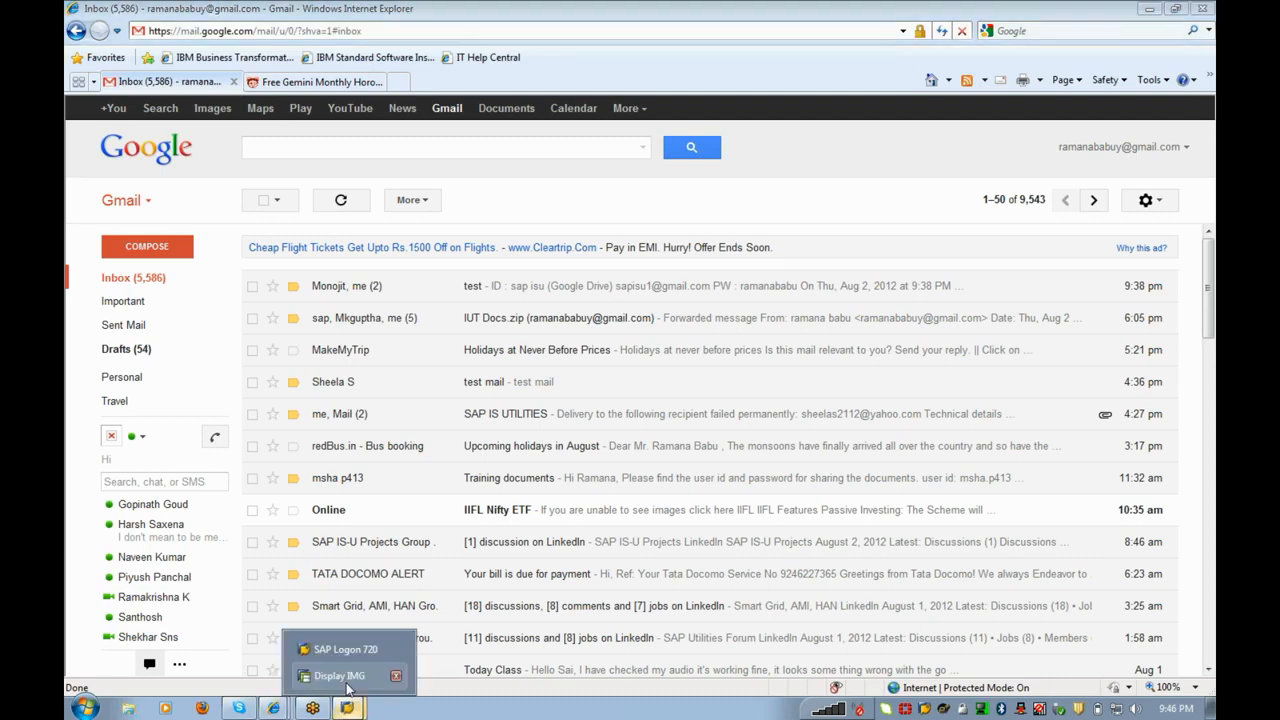
click(340, 677)
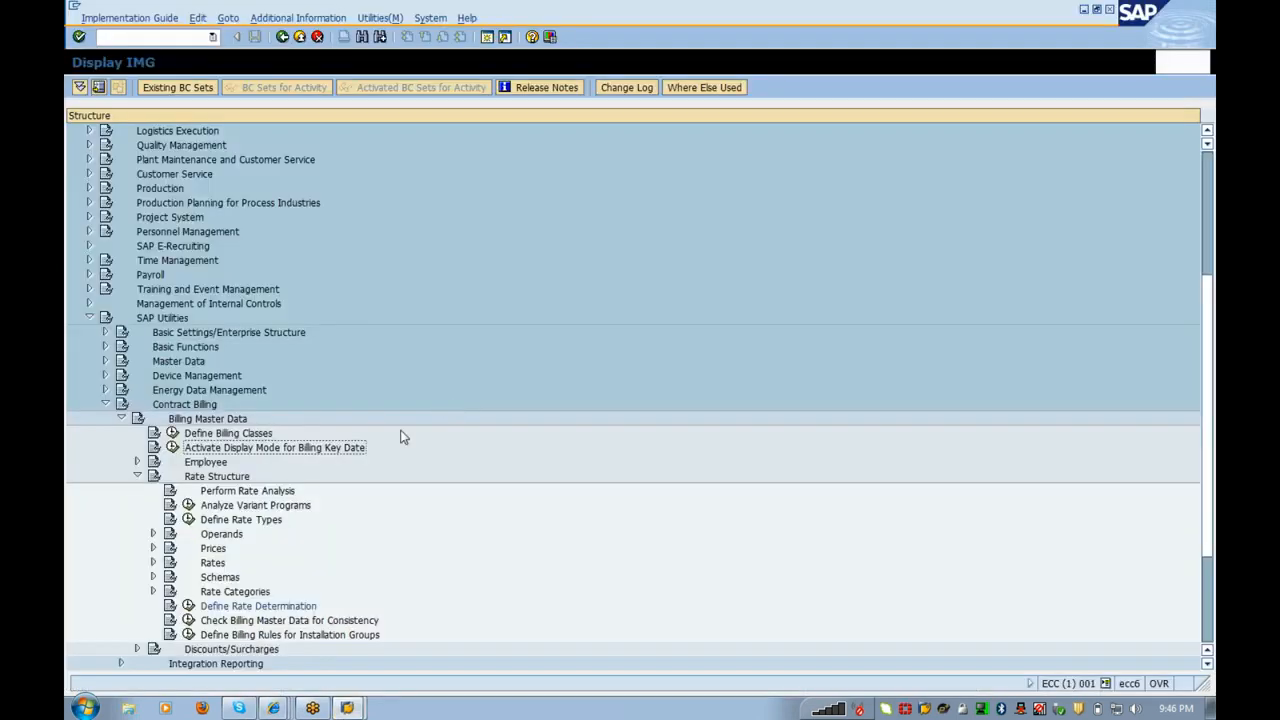
click(190, 522)
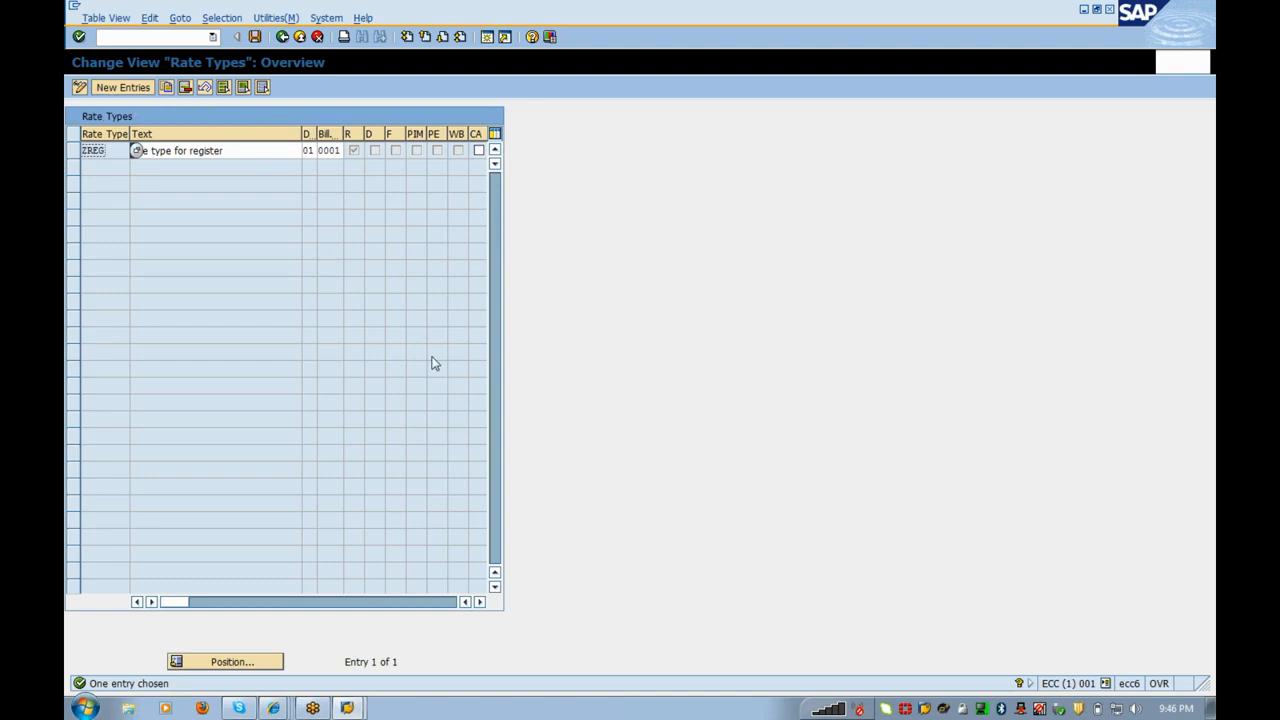
Step: Add a new rate type ZFLAT described as 'Flat rate' for division 01
click(129, 94)
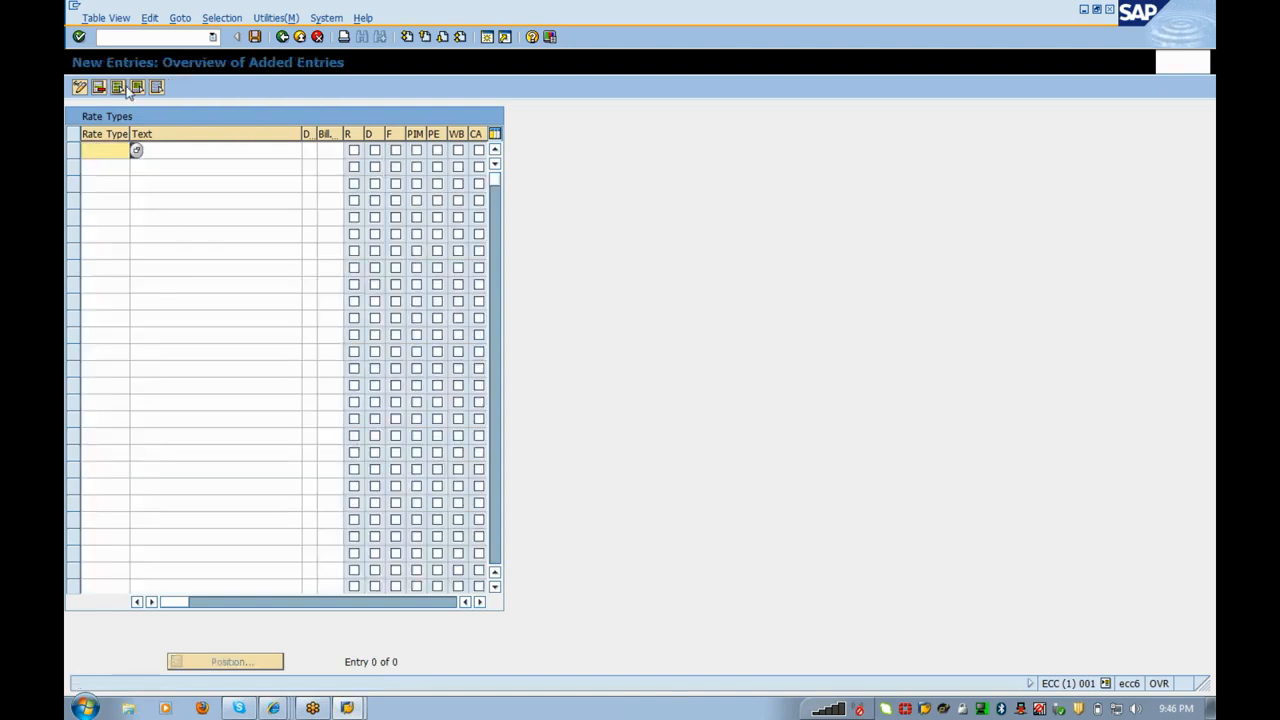
text(ZFLATY)
key(BackSpace)
key(Tab)
text(la)
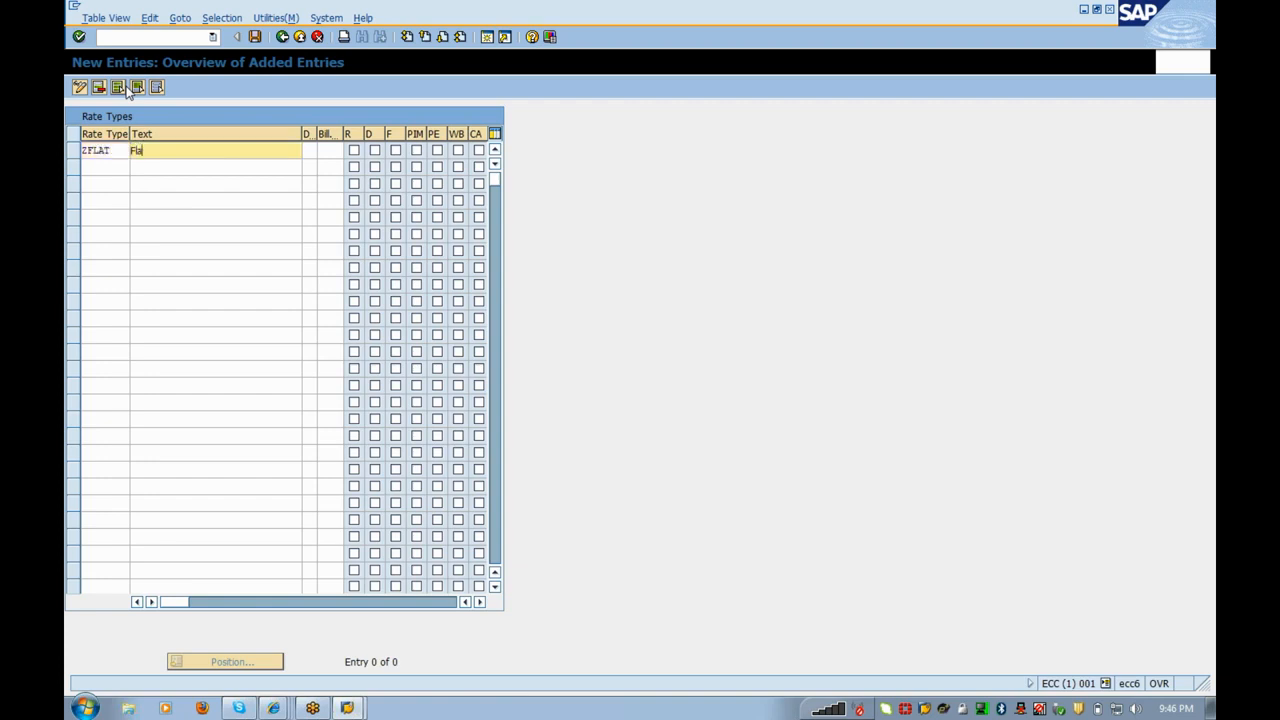
text(t rate)
key(Tab)
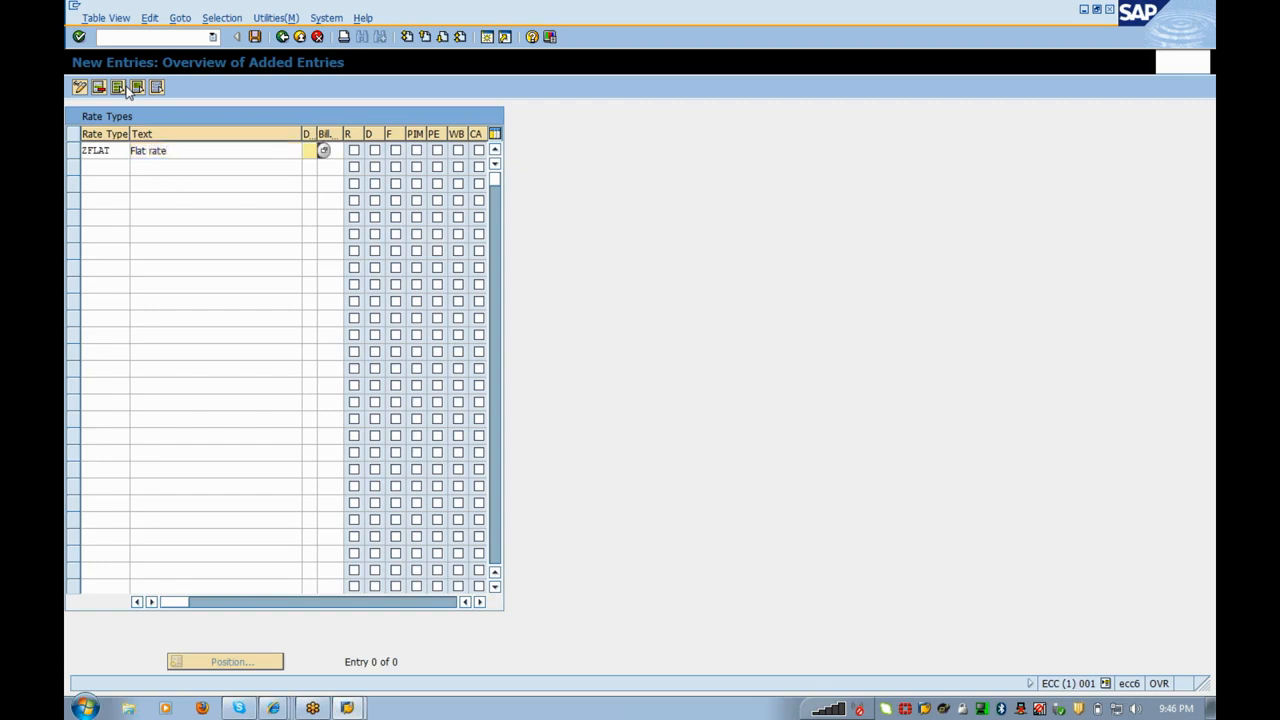
click(323, 151)
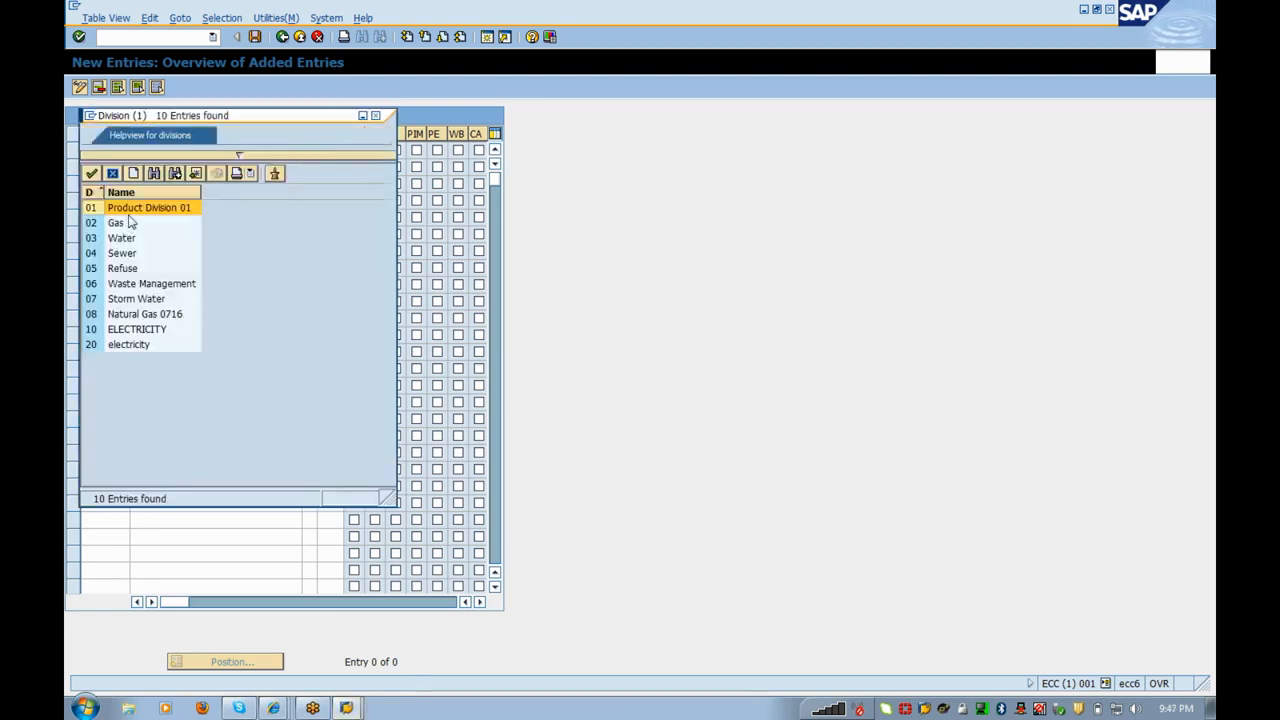
double_click(128, 209)
Step: Give ZFLAT billing class 0001 and the F flag, then save the entry
text(0001)
key(Tab)
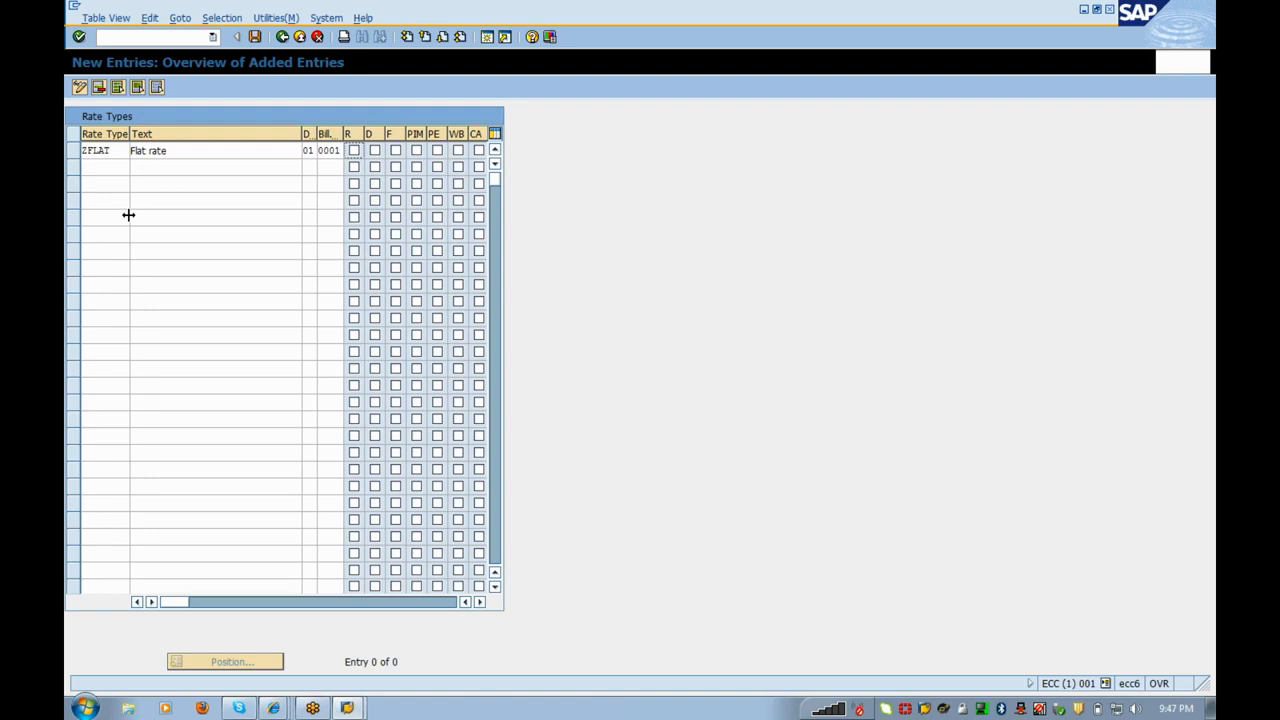
key(Tab)
key(Tab)
key(Tab)
click(395, 151)
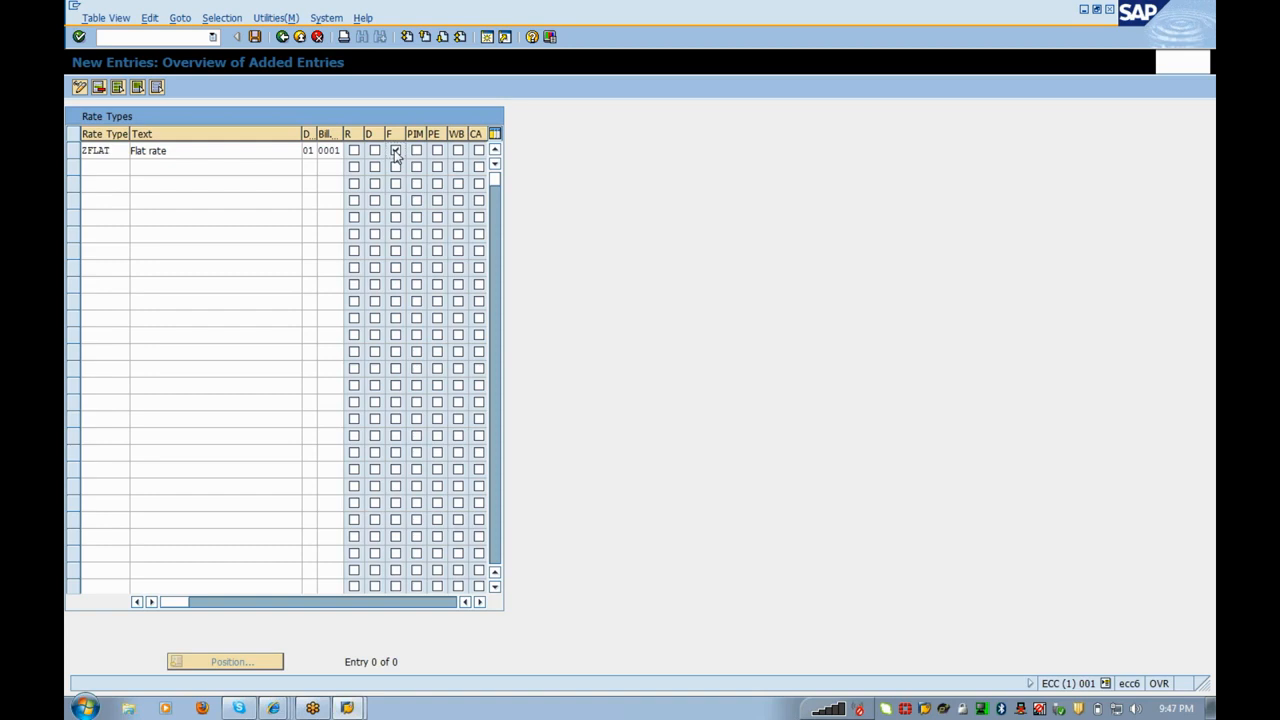
key(Return)
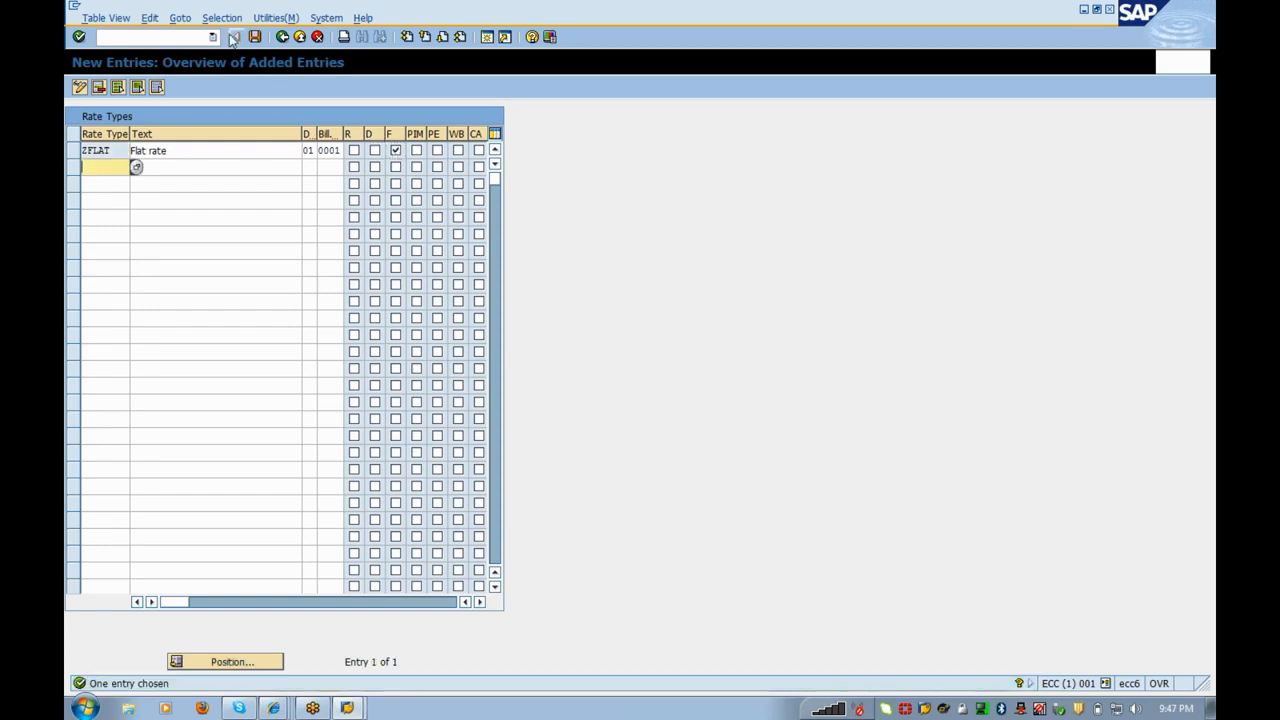
click(255, 37)
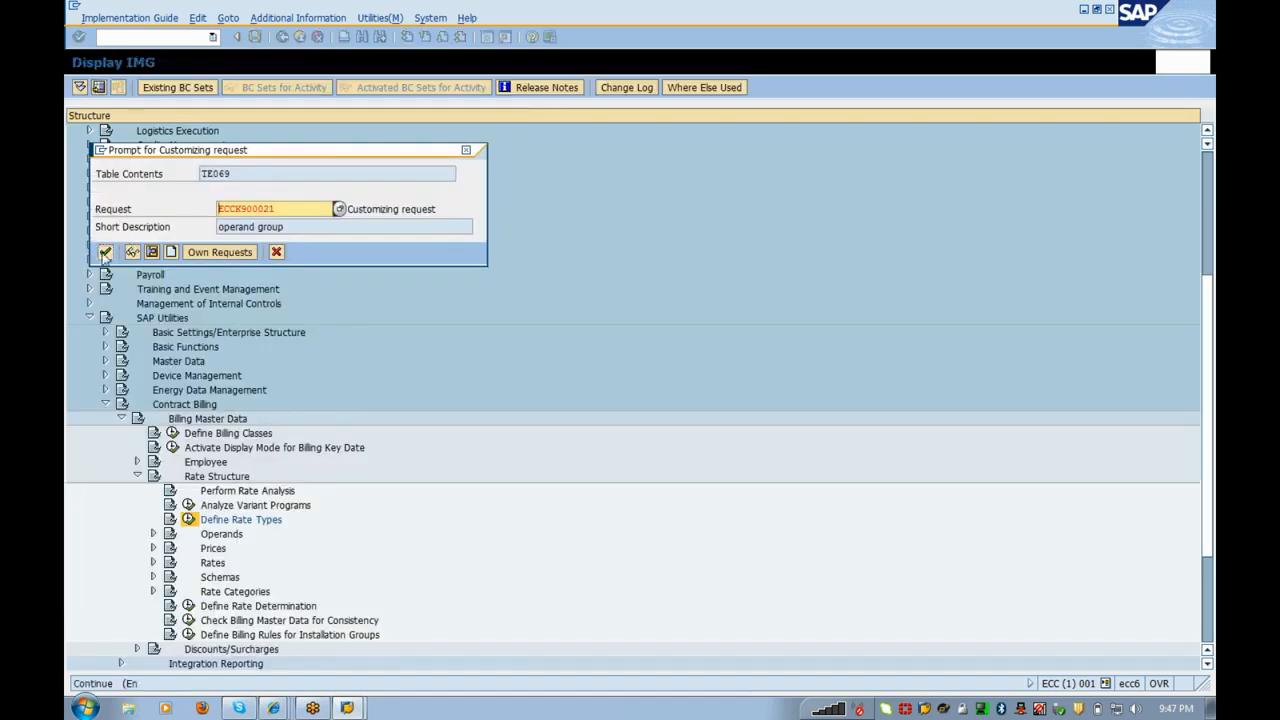
Step: Confirm the customizing request for ZFLAT and return to the IMG tree
click(105, 252)
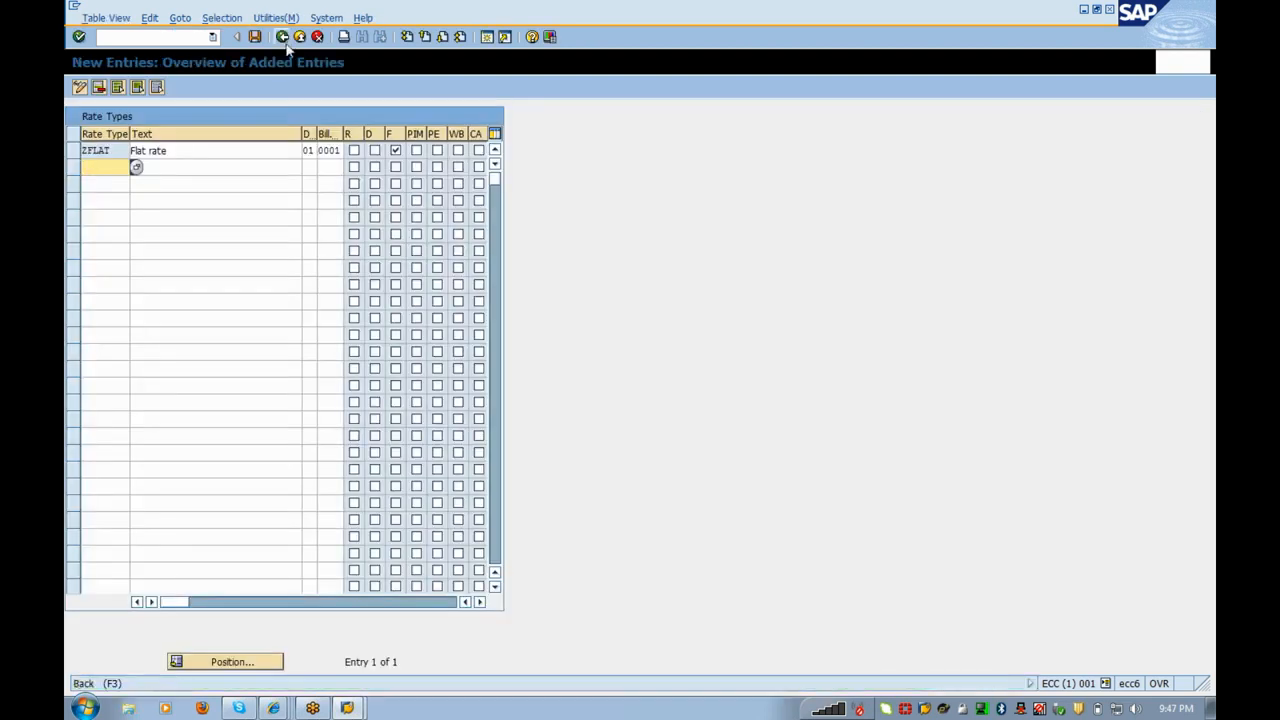
click(284, 40)
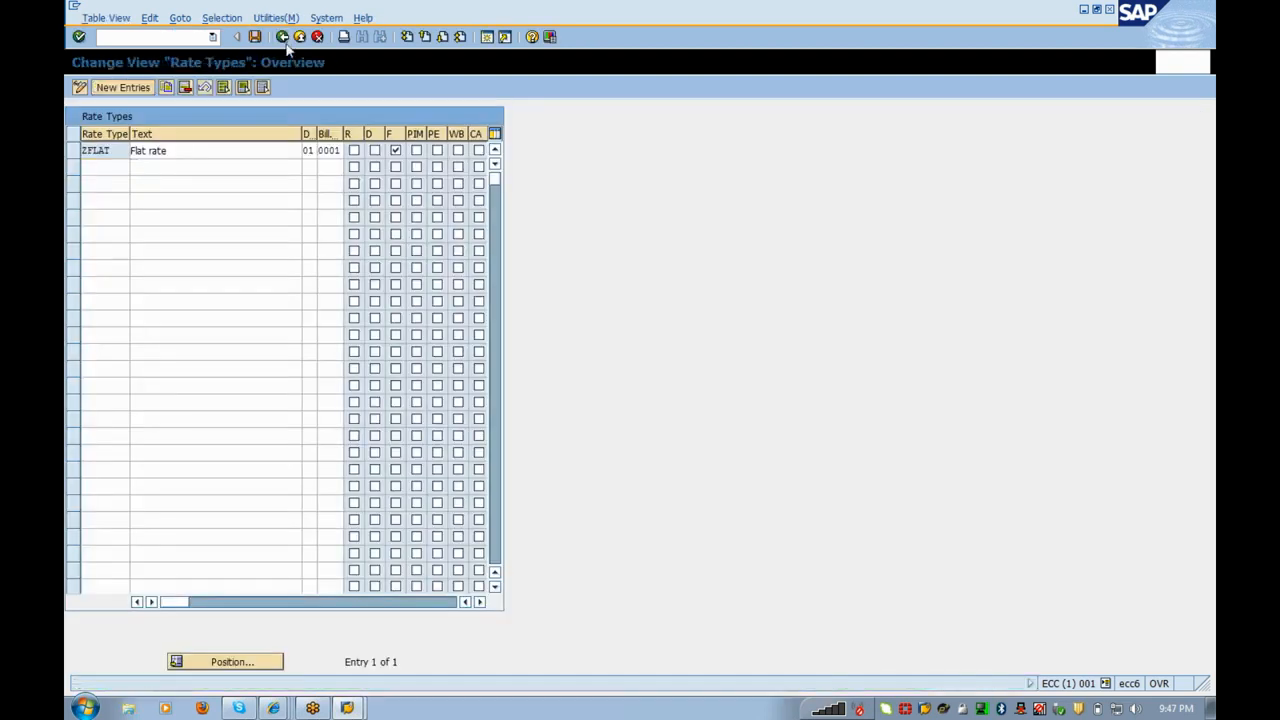
click(297, 40)
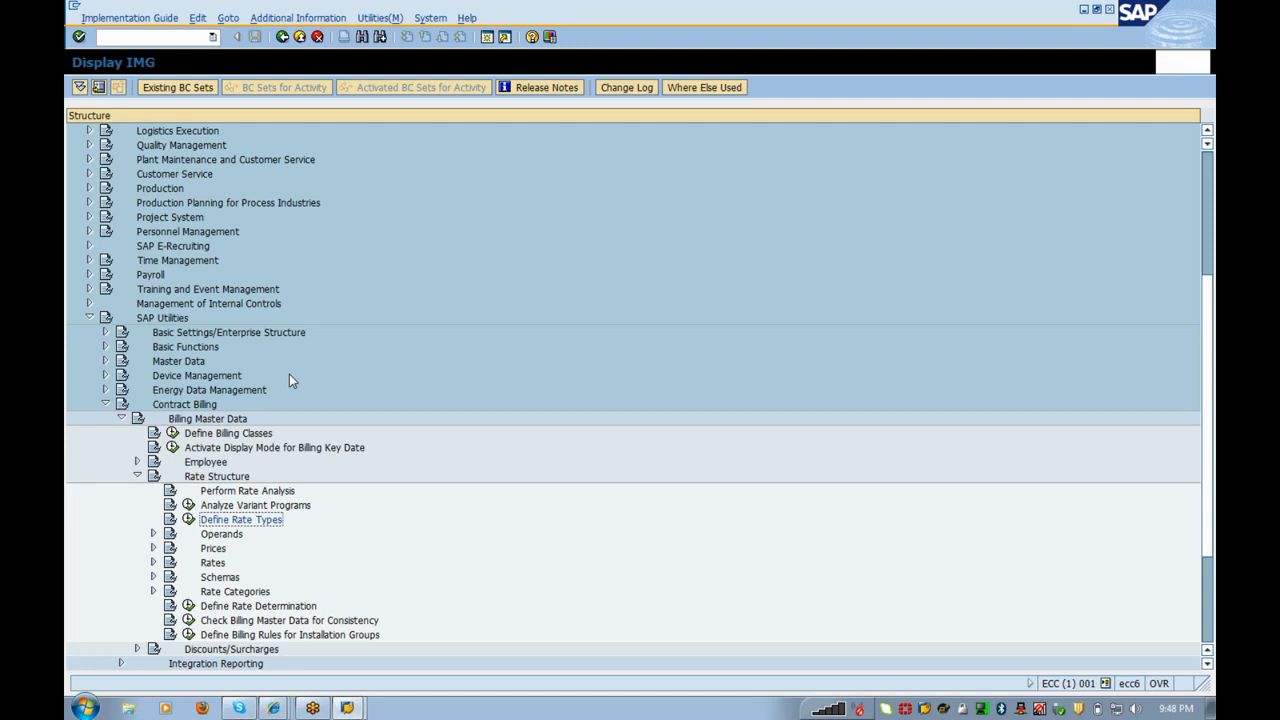
Step: Run Define Rates under Rate Structure > Rates and choose Create Rate
key(Down)
key(Down)
key(Down)
key(Right)
key(Down)
key(Down)
key(Down)
key(Down)
key(Down)
key(Down)
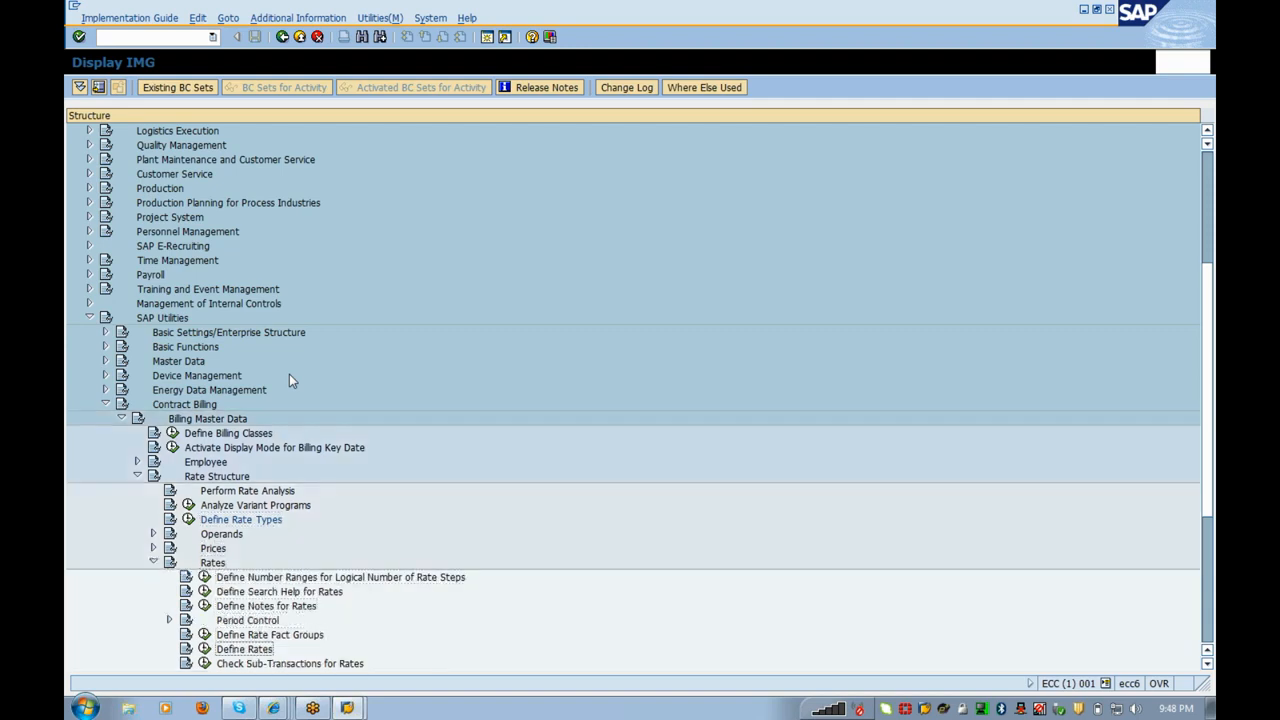
key(Left)
key(Return)
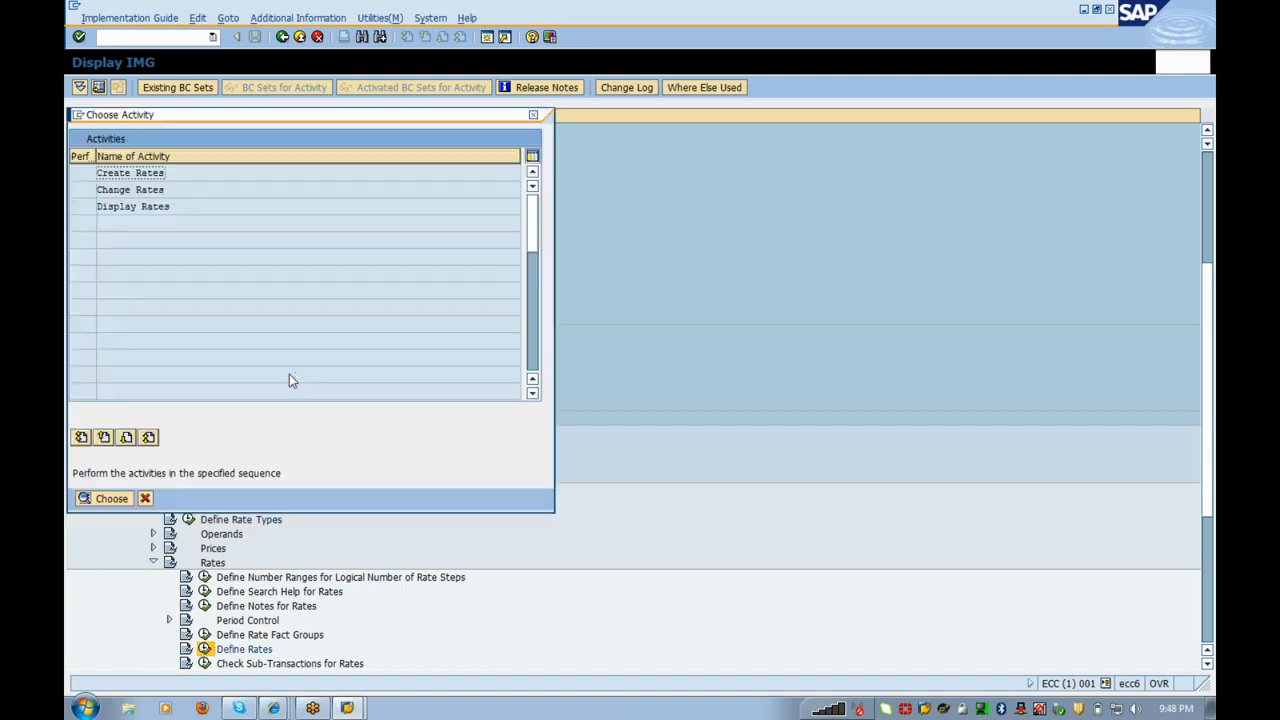
double_click(146, 179)
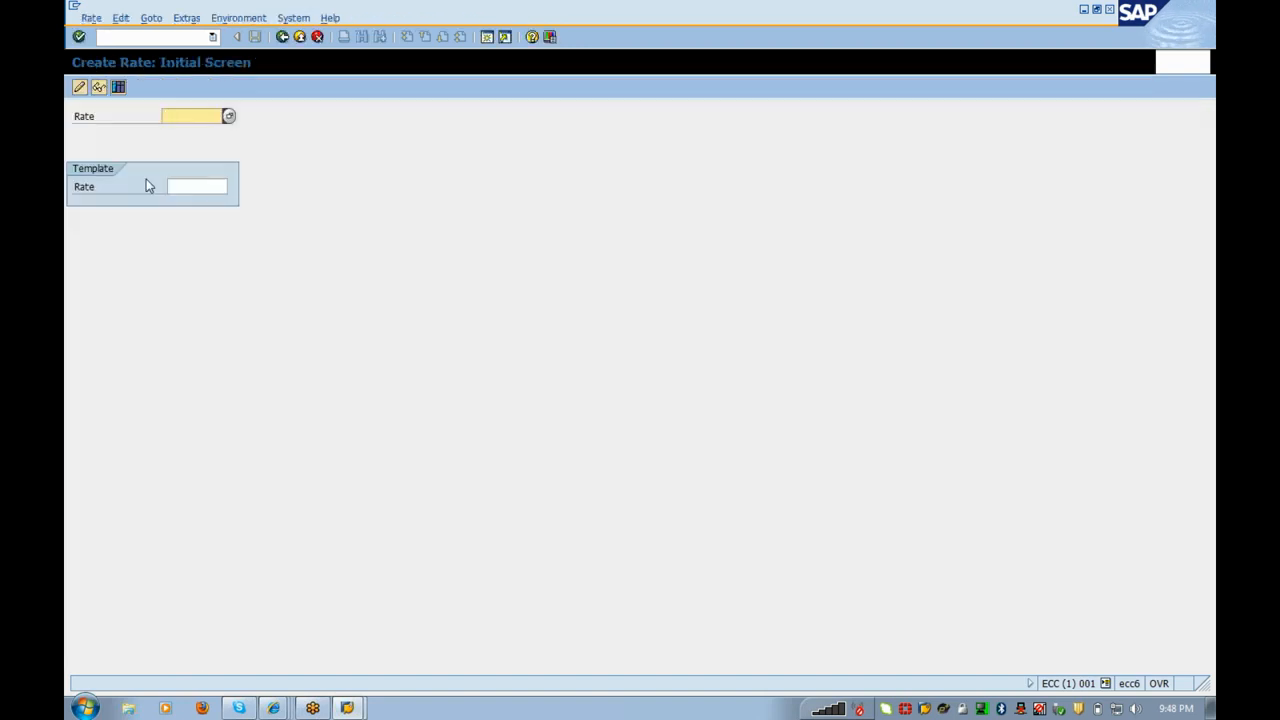
Step: Create rate FIXED_01 described as 'Residential Fixed charges' with division 01 and billing class 0001
text(FIXED_01)
key(Return)
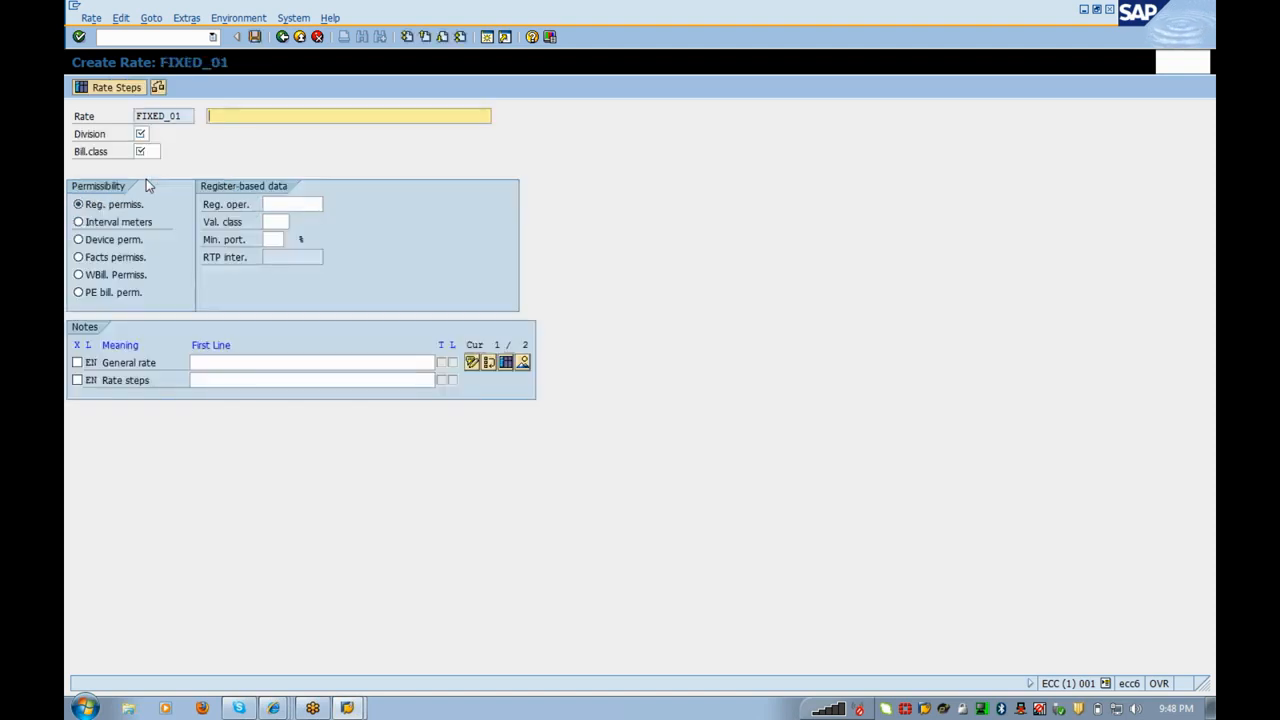
text(Residential Fixed charges)
key(Tab)
text(01)
key(Tab)
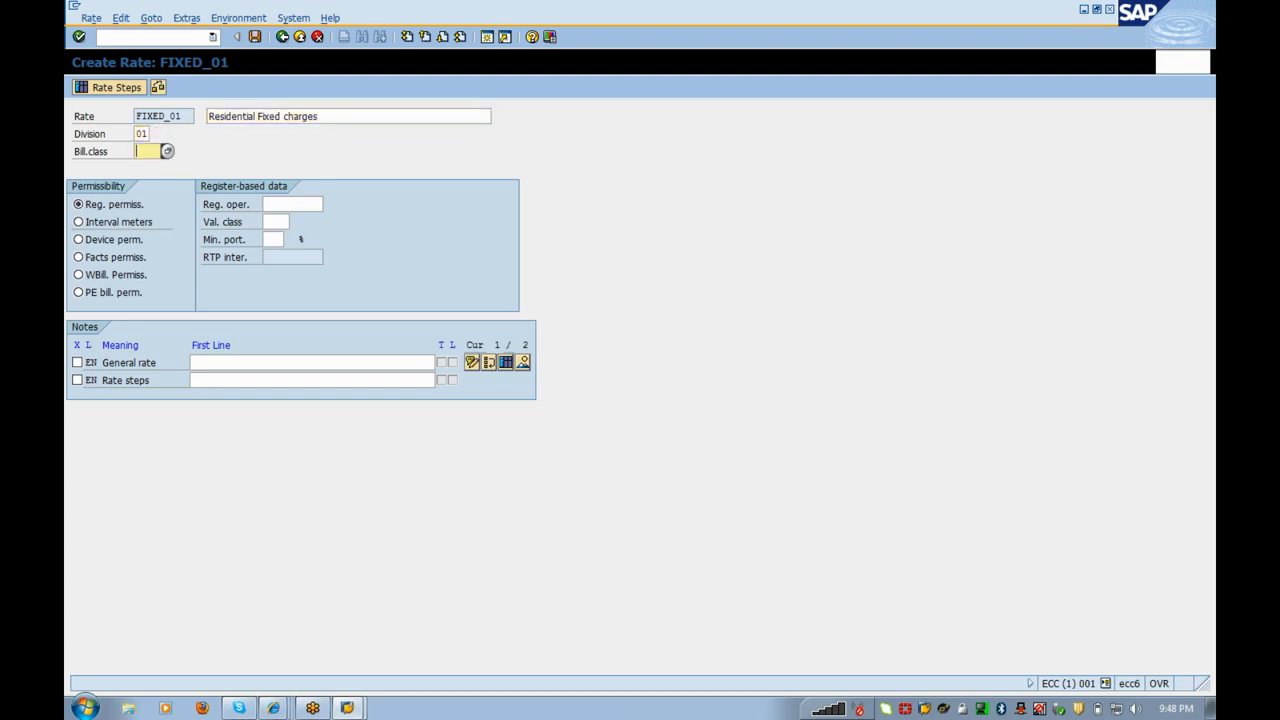
text(0001)
click(262, 116)
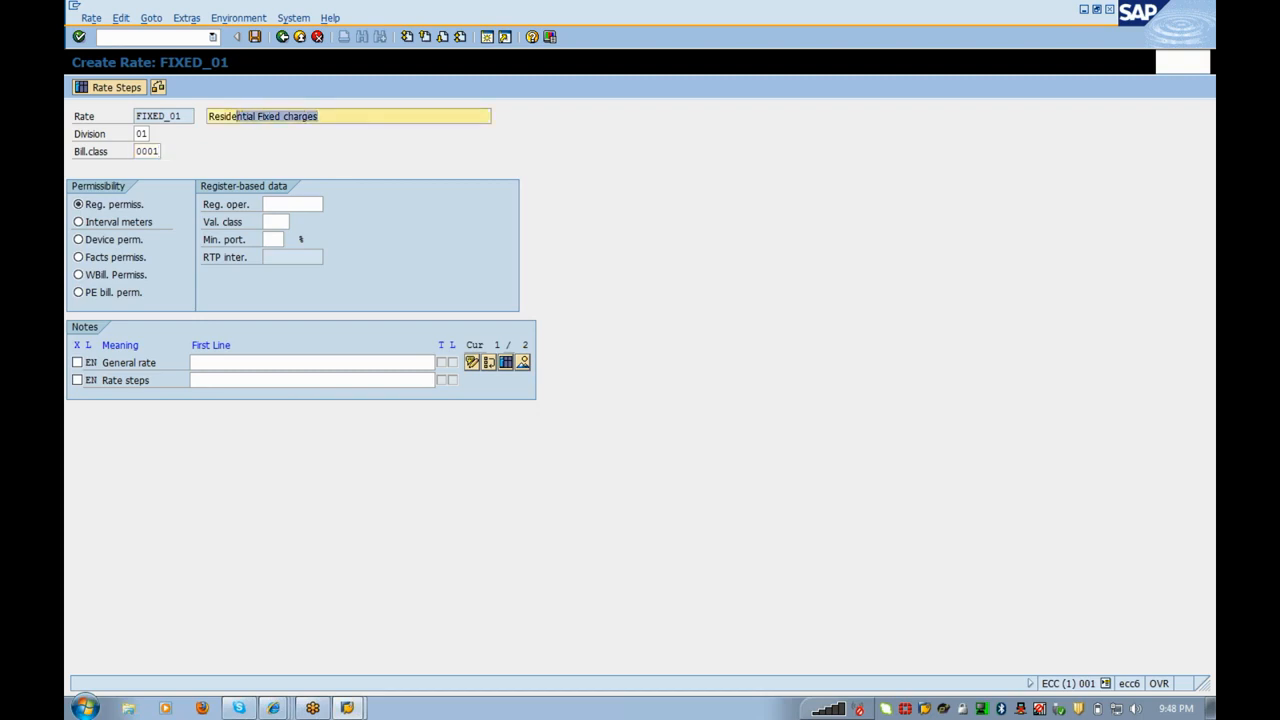
click(318, 116)
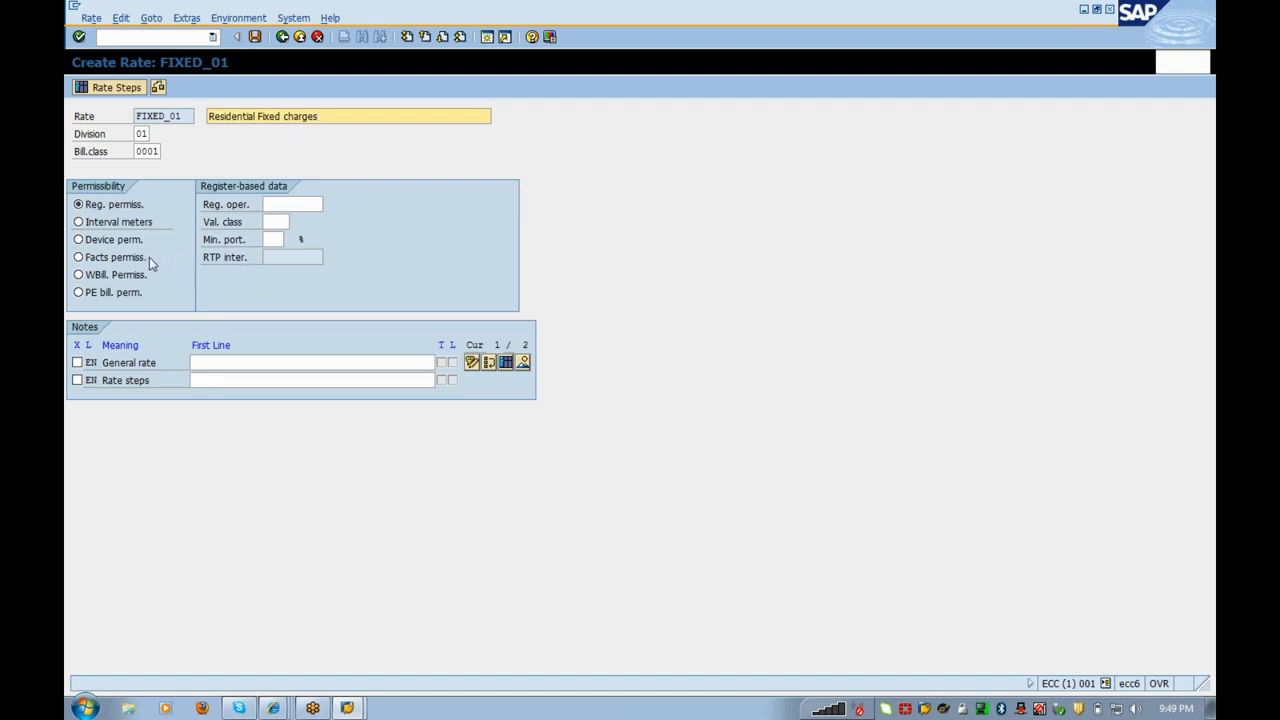
Step: Select Facts permissibility for rate FIXED_01, leaving the register data fields empty
click(107, 262)
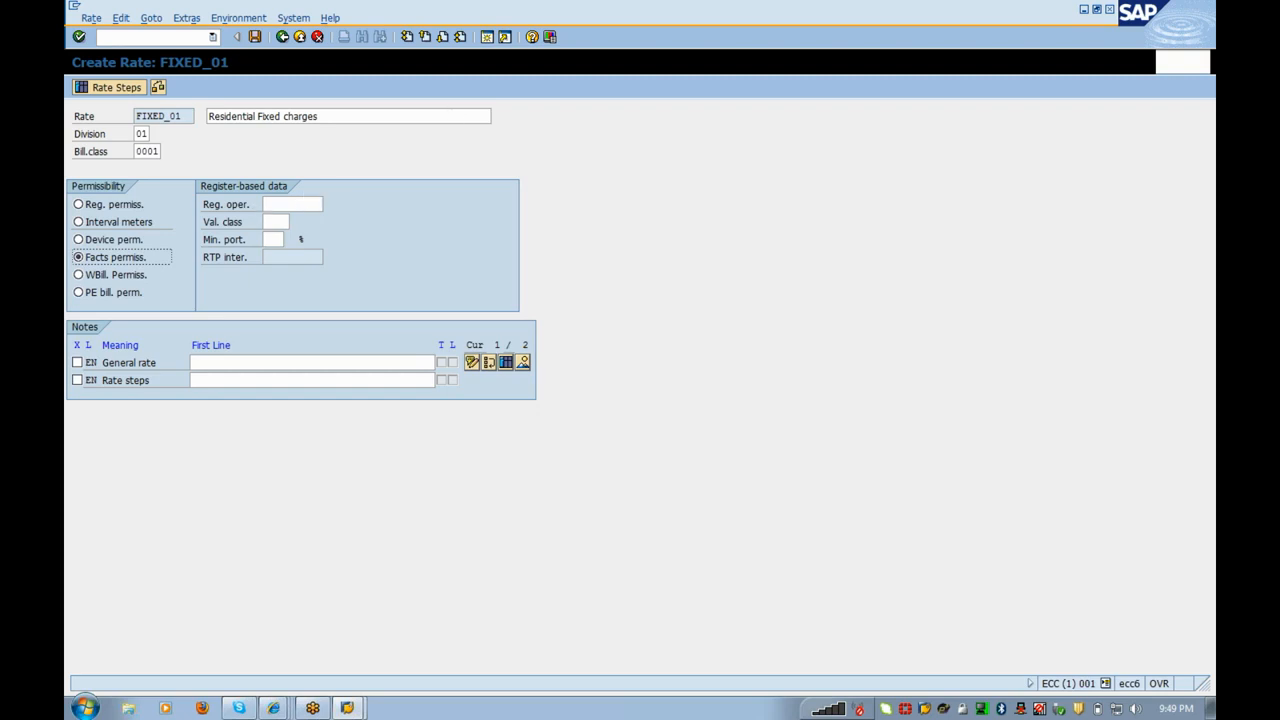
key(Tab)
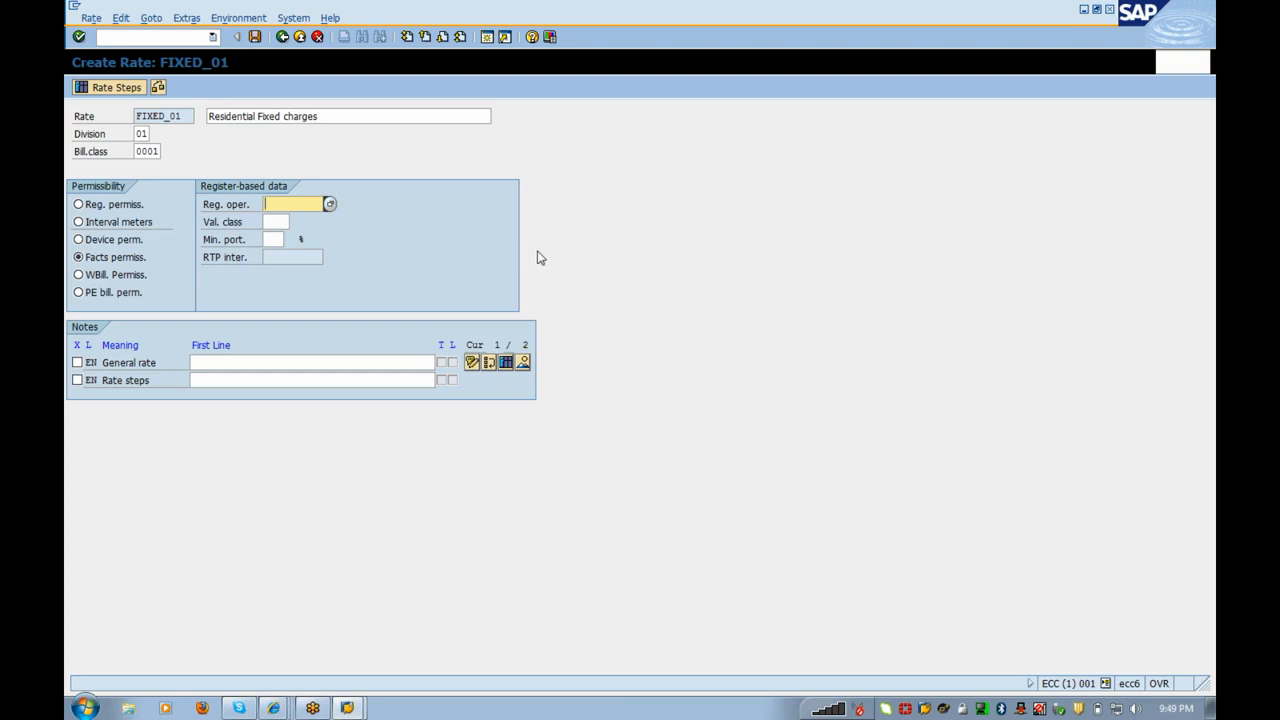
click(115, 259)
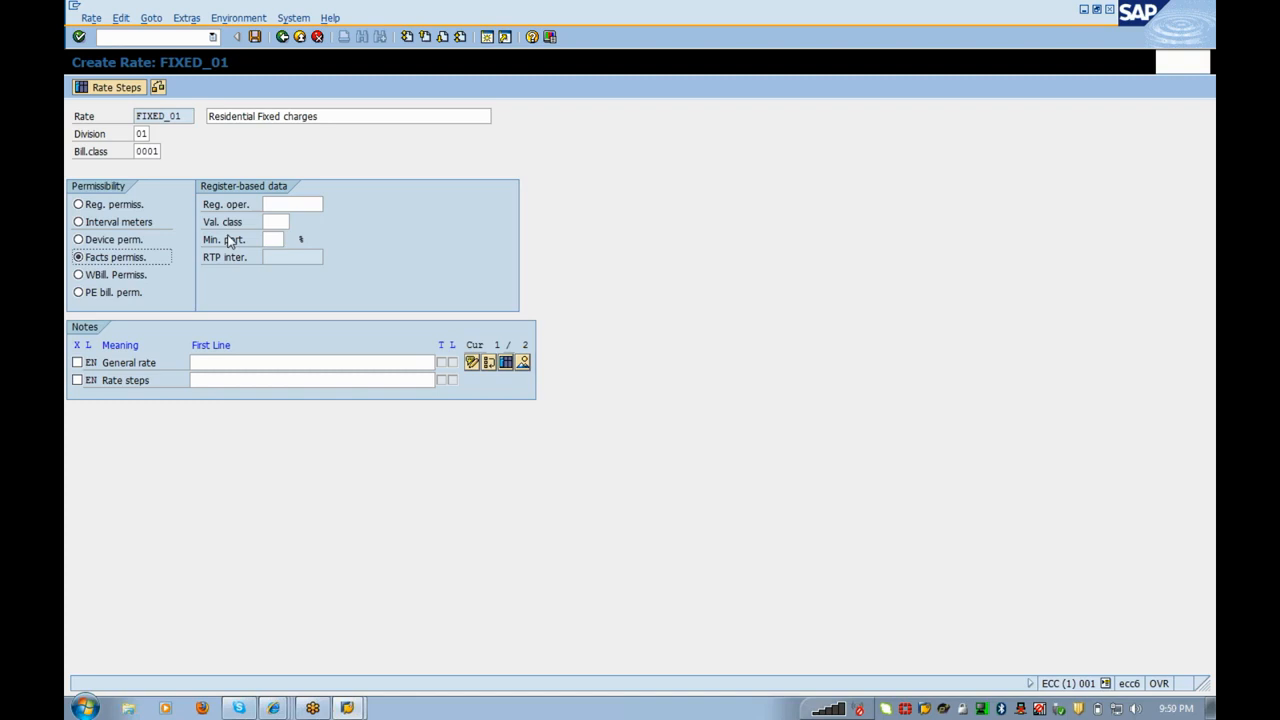
Step: Open FIXED_01's rate steps and list all variant programs for the first step
click(138, 89)
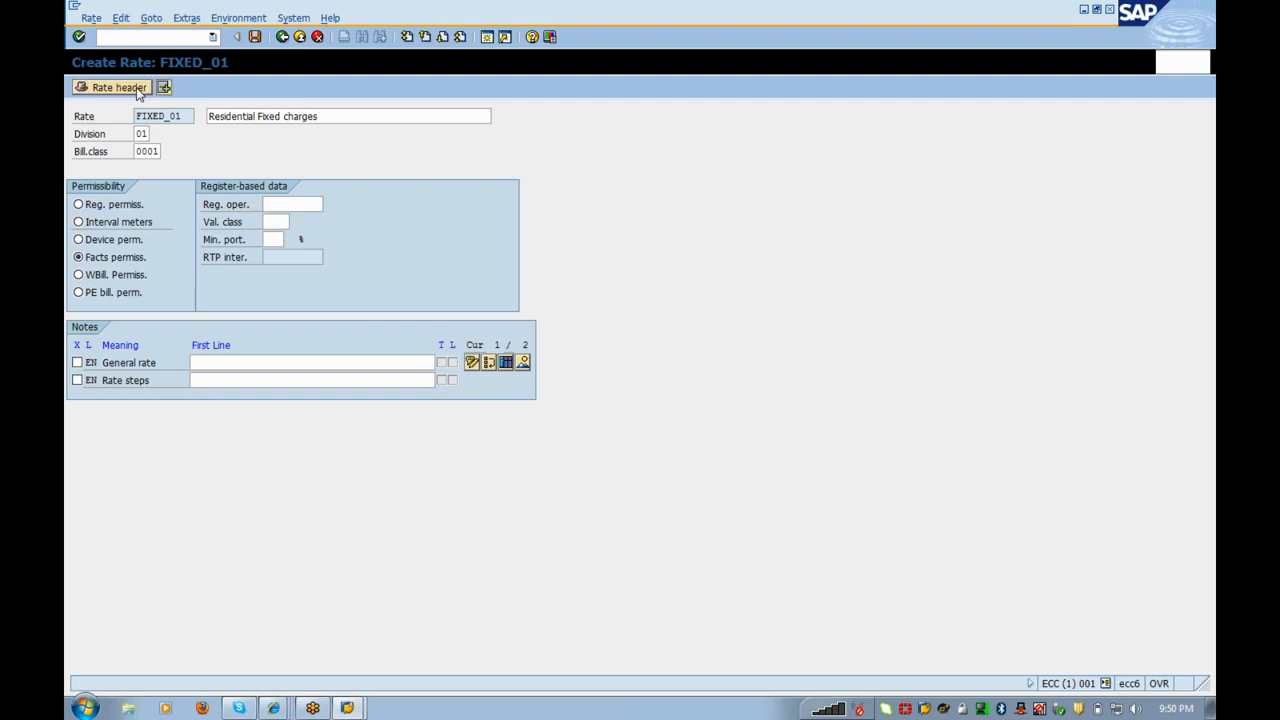
click(165, 135)
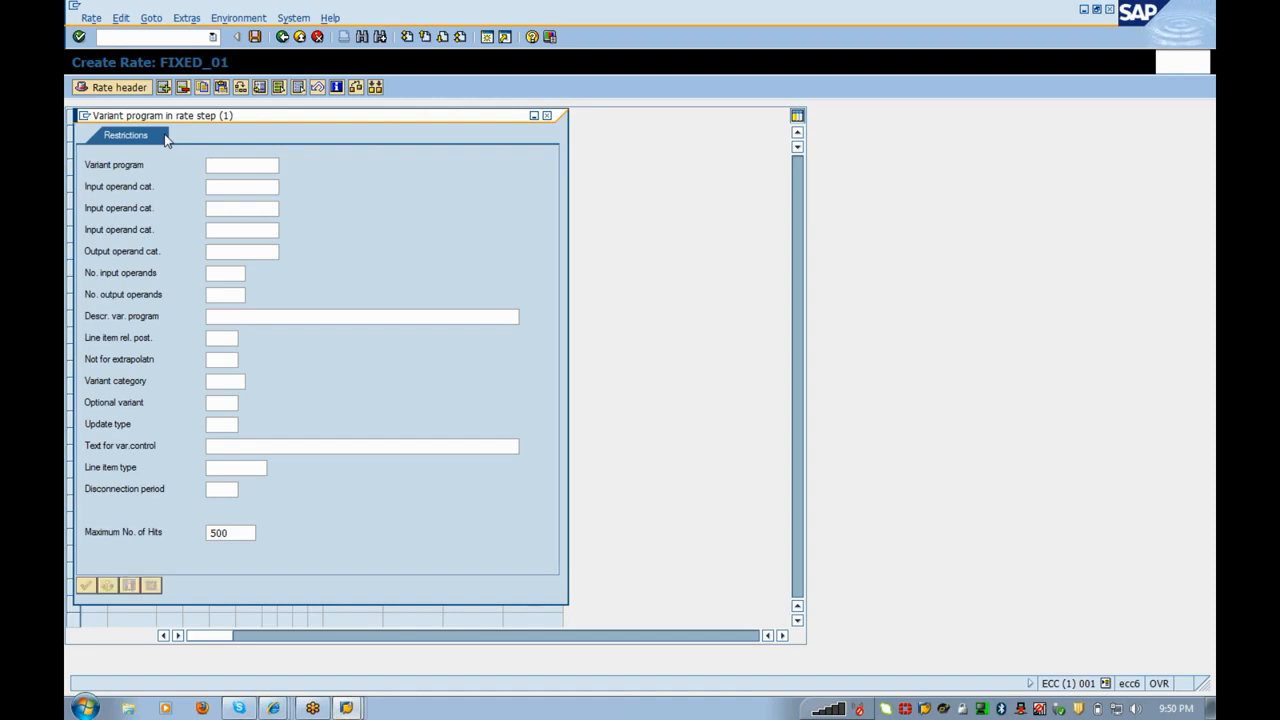
key(Return)
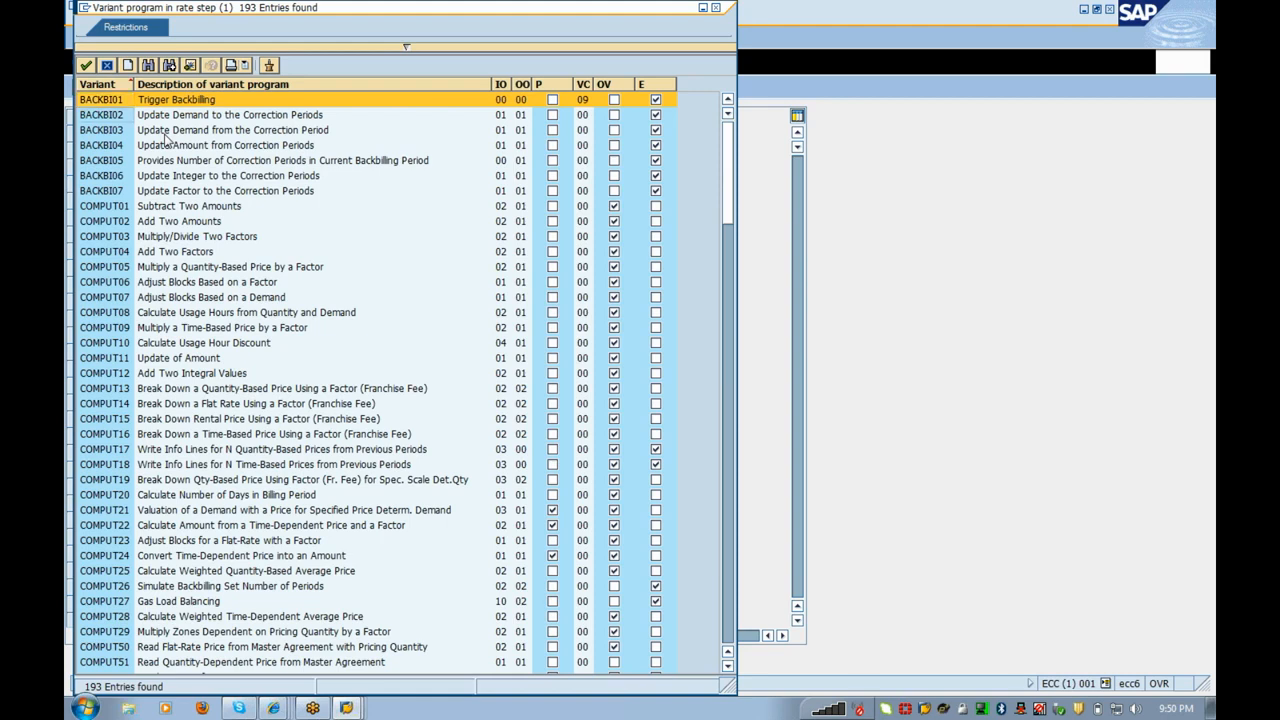
Step: Pick LUMSUM01 (Bill Flat Rate Including a Factor) as the first rate step's variant
key(Down)
key(Down)
key(Down)
key(Down)
key(Down)
key(Down)
key(Down)
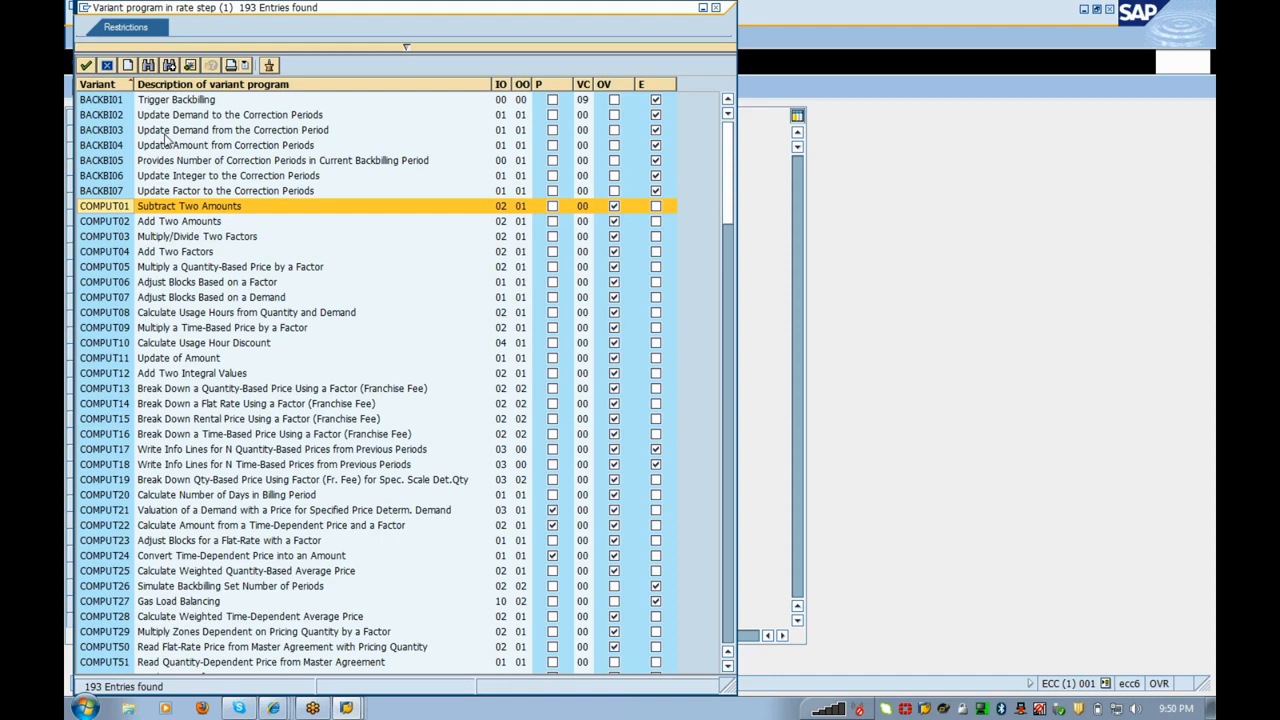
key(Down)
key(Down)
key(Down)
key(Down)
key(Down)
key(Down)
key(Down)
key(Down)
key(Down)
key(Down)
key(Down)
key(Down)
key(Down)
key(Down)
key(Down)
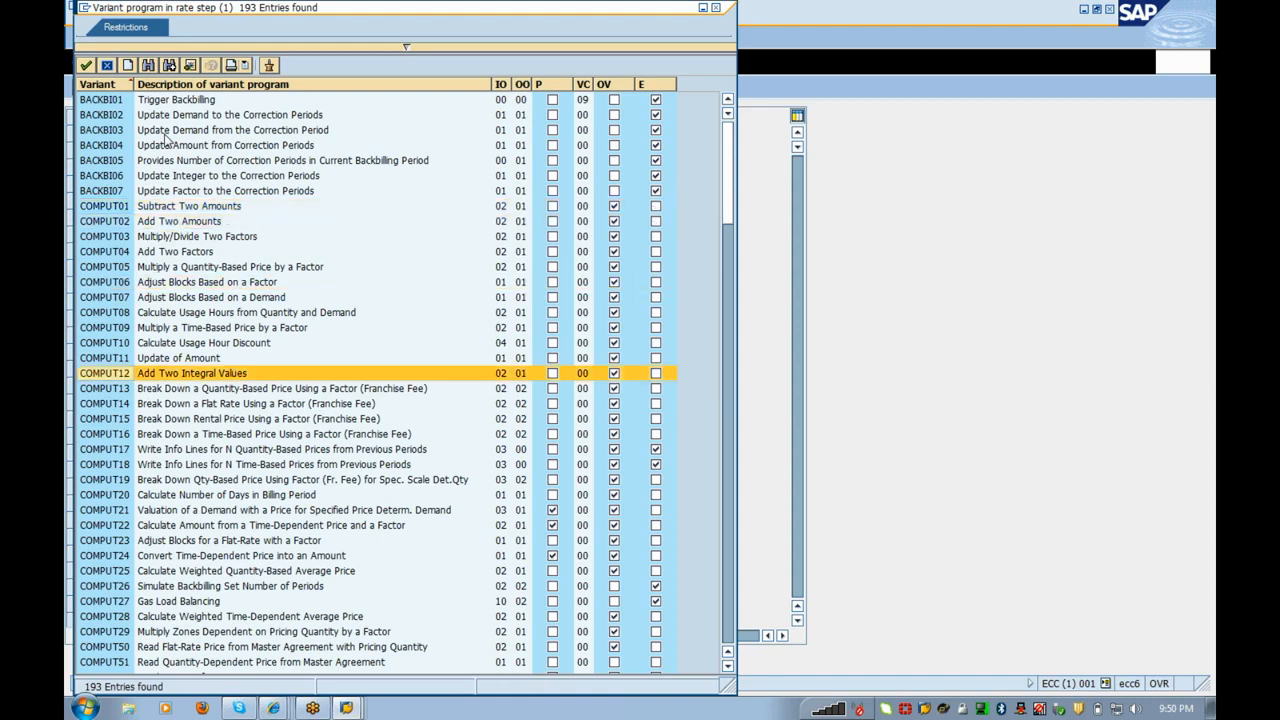
key(Down)
key(Down)
key(Down)
key(Down)
key(Down)
key(Down)
key(Down)
key(Down)
key(Down)
key(Down)
key(Down)
key(Down)
key(Down)
key(Down)
key(Down)
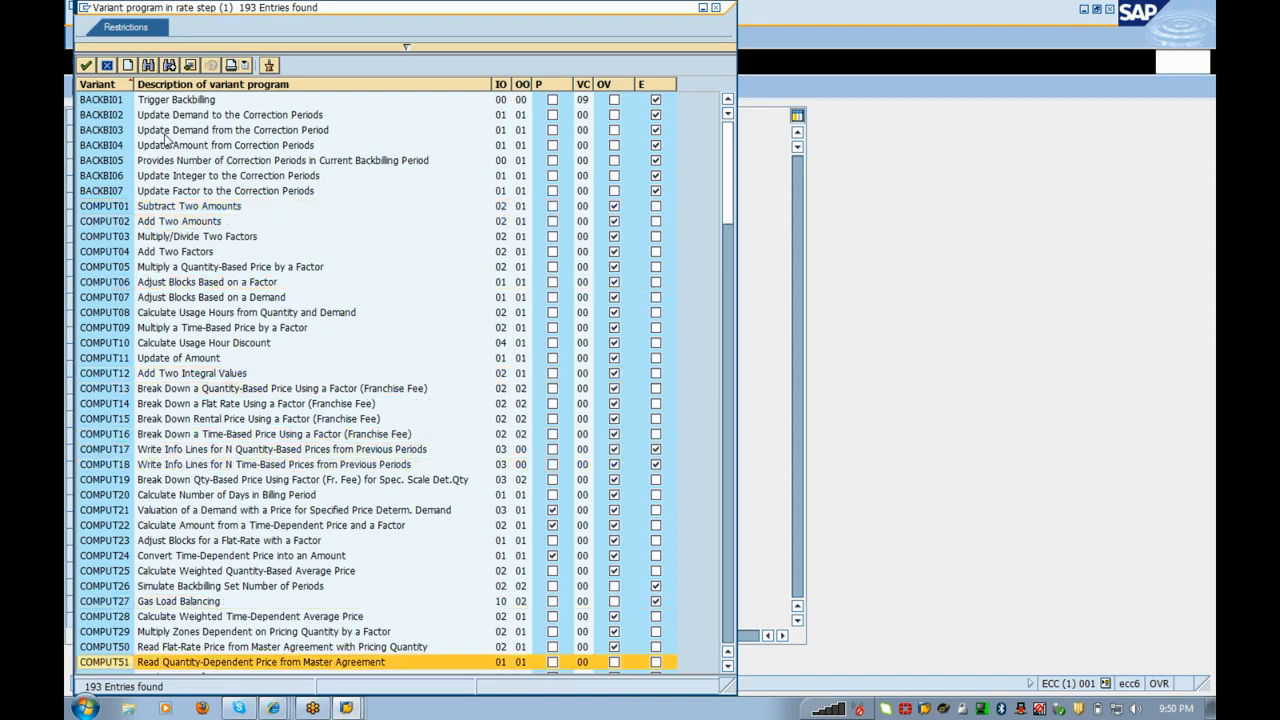
key(Down)
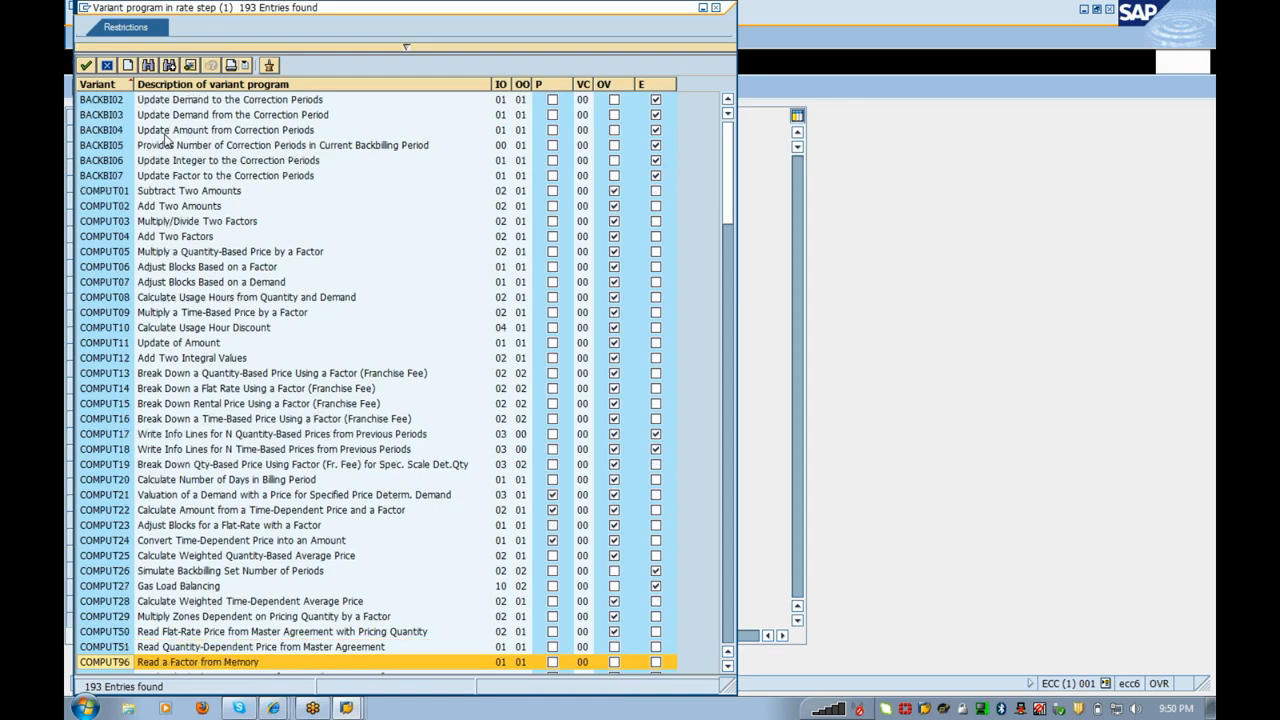
key(Down)
key(Down)
key(Down)
key(Down)
key(Down)
key(Down)
key(Down)
key(Down)
key(Down)
key(Down)
key(Down)
key(Down)
key(Down)
key(Down)
key(Down)
key(Down)
key(Down)
key(Down)
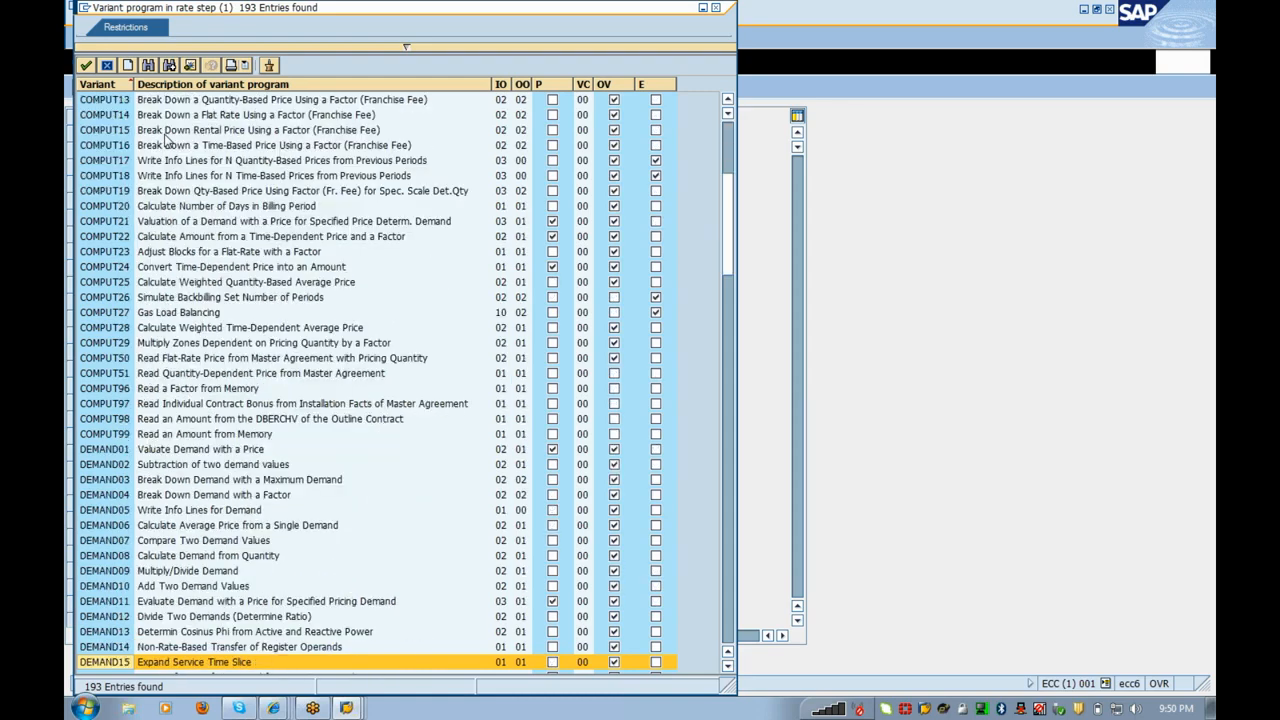
scroll(167, 140, down, 1)
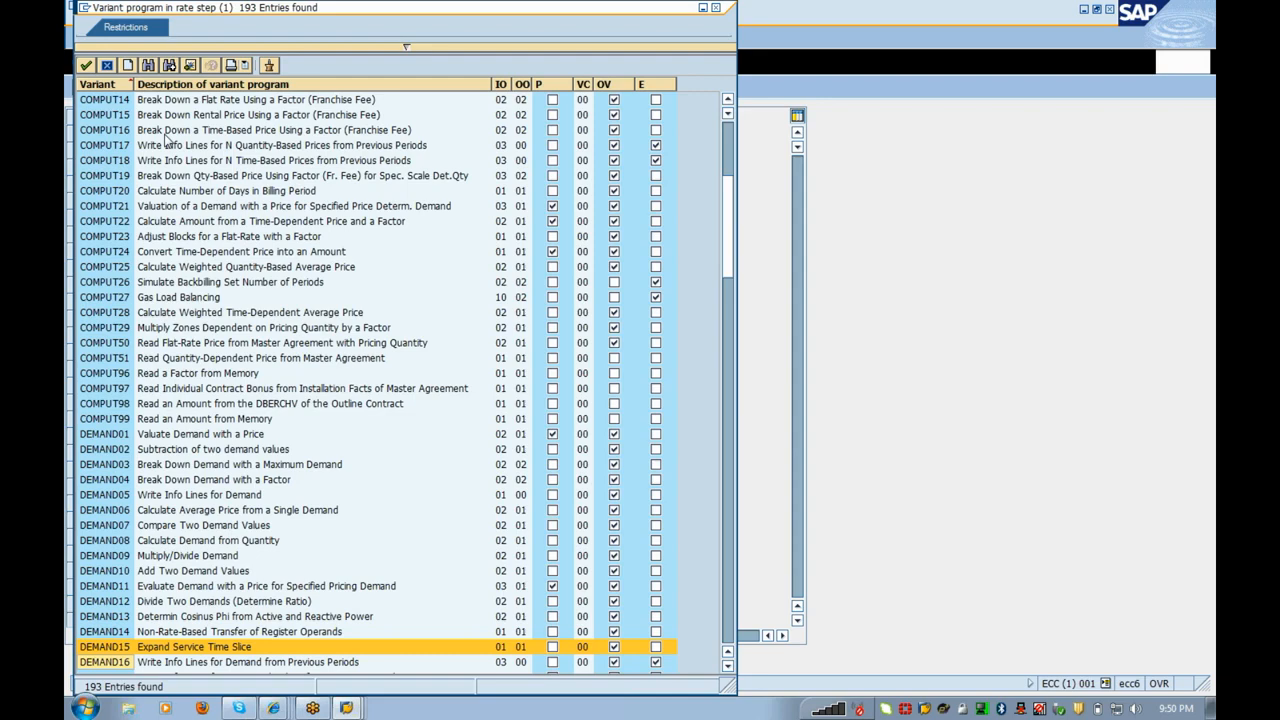
key(Down)
key(Down)
key(Down)
key(Down)
key(Down)
key(Down)
key(Down)
key(Down)
key(Down)
key(Down)
key(Down)
key(Down)
key(Down)
key(Down)
key(Down)
key(Down)
key(Down)
key(Down)
key(Down)
key(Down)
key(Down)
key(Down)
key(Down)
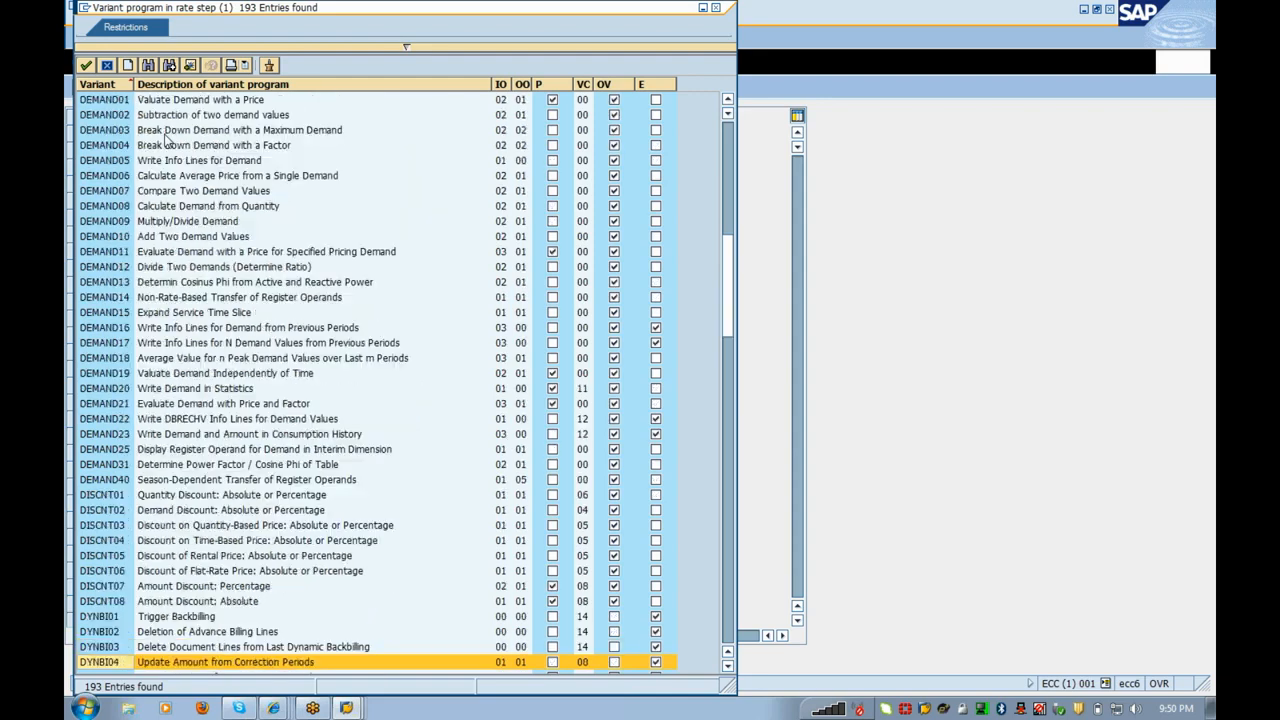
key(Down)
key(Down)
key(Down)
key(Down)
key(Up)
key(Up)
key(Up)
key(Up)
key(Up)
key(Up)
key(Up)
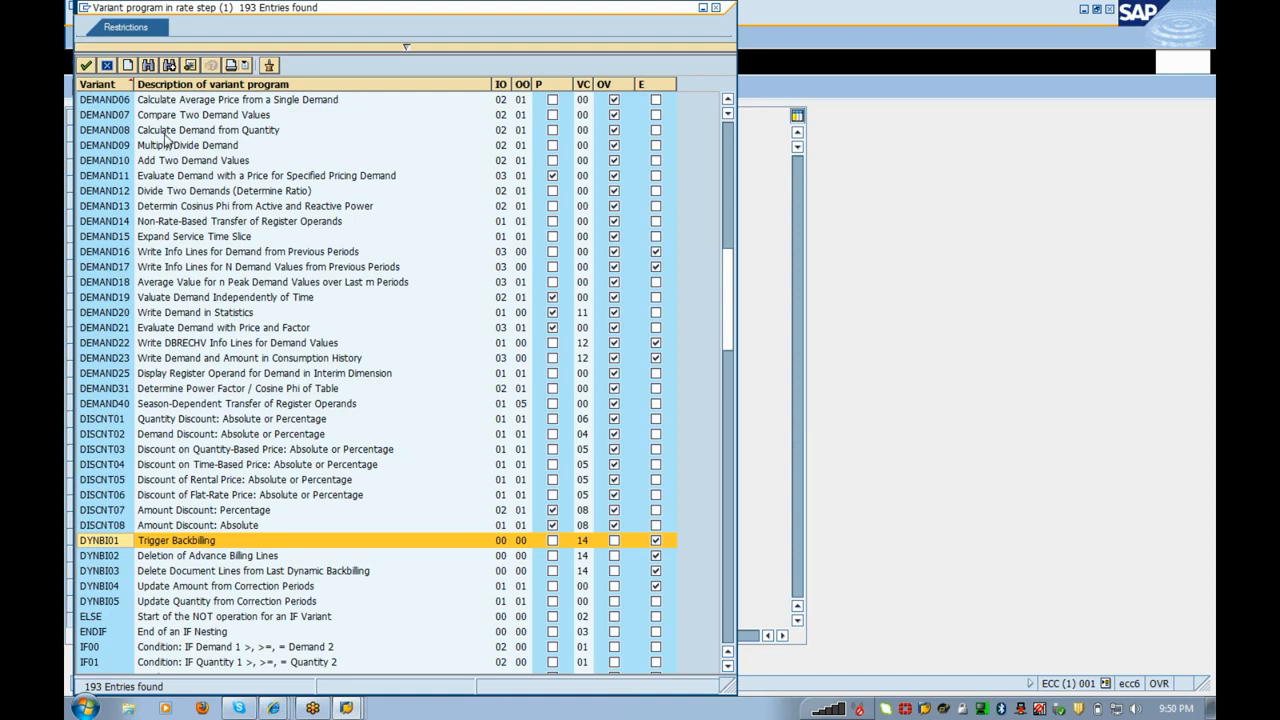
key(Down)
key(Down)
key(Down)
key(Down)
key(Down)
key(Down)
key(Down)
key(Down)
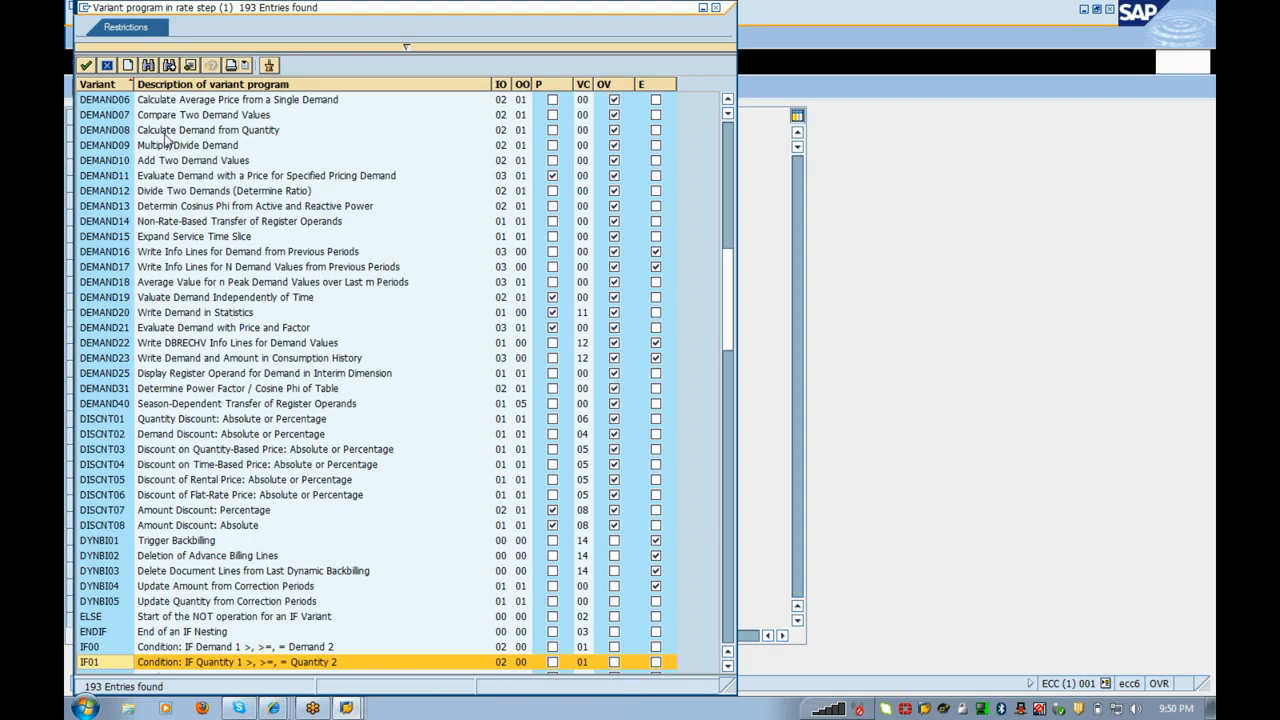
key(Down)
key(Down)
key(Up)
key(Up)
key(Up)
key(Up)
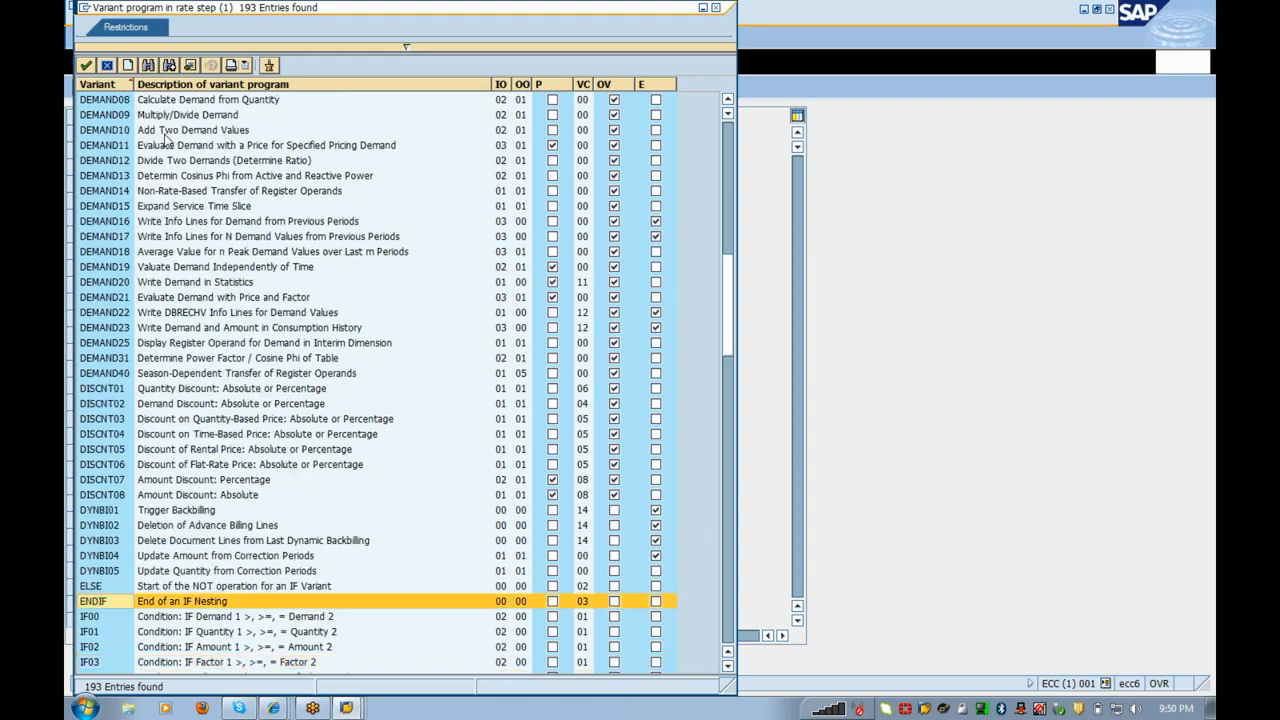
key(Down)
key(Down)
key(Down)
key(Down)
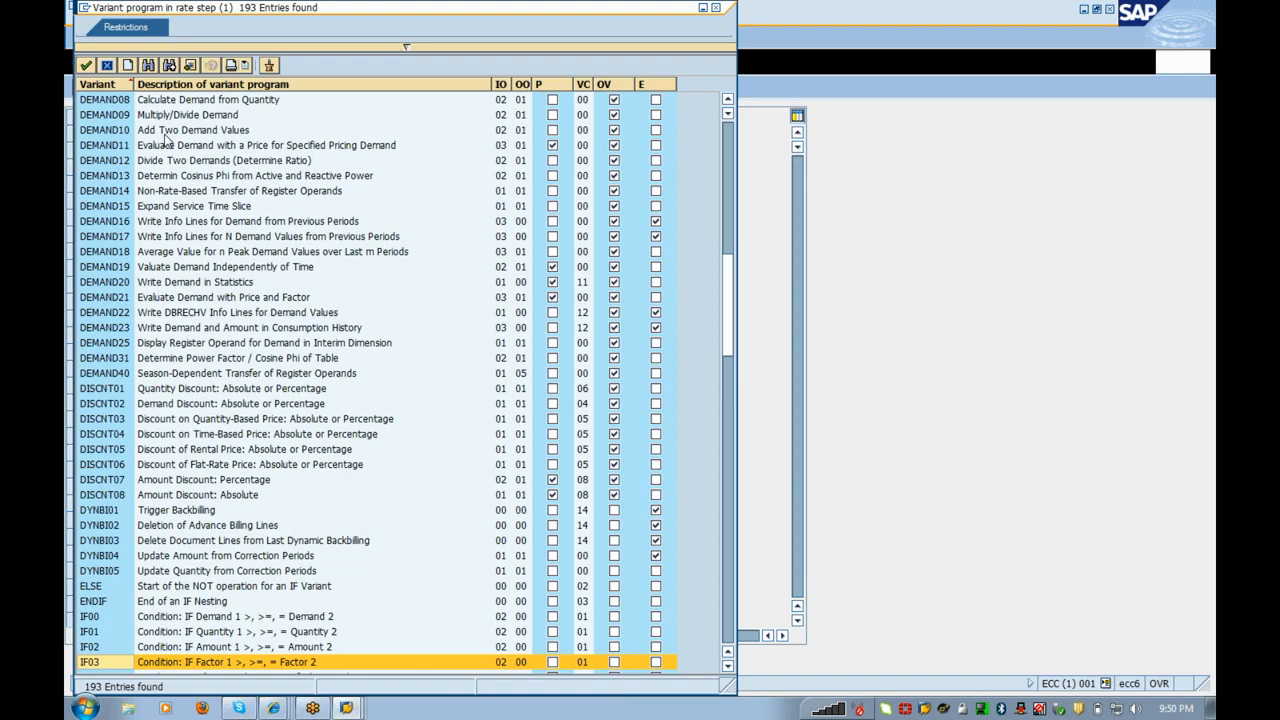
scroll(165, 140, down, 1)
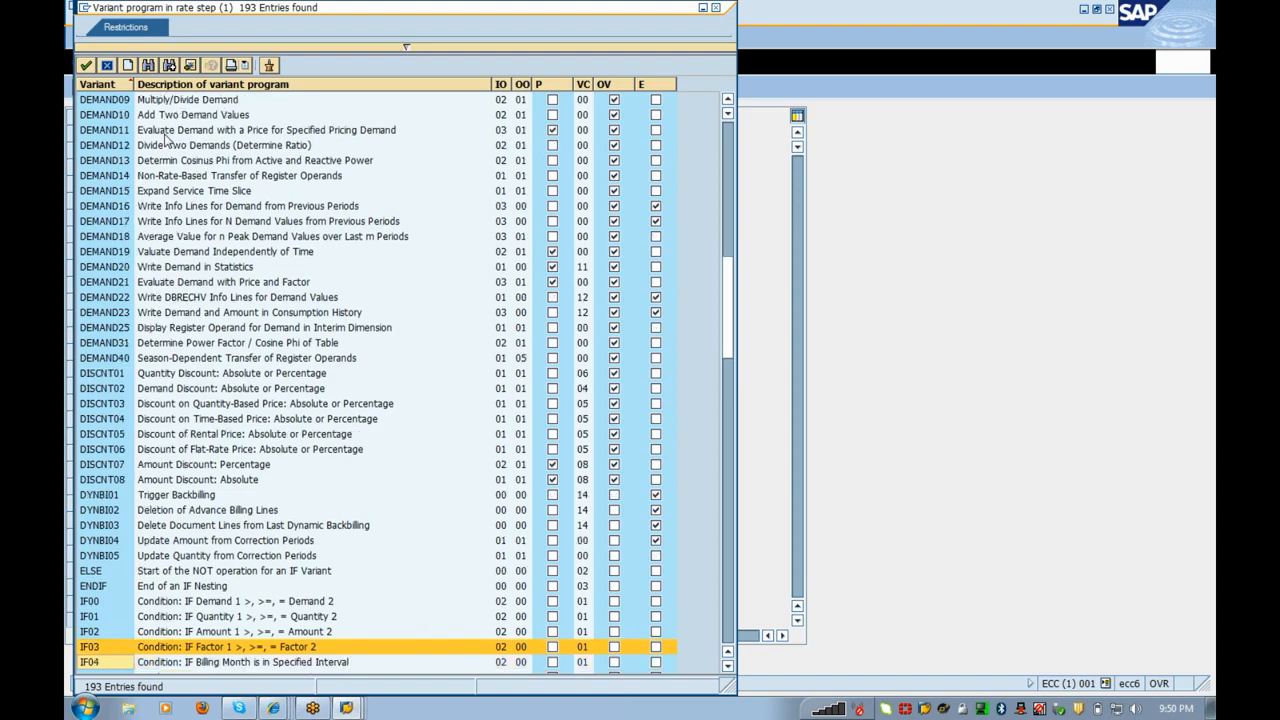
key(Down)
key(Down)
key(Down)
key(Down)
key(Down)
key(Down)
key(Down)
key(Down)
key(Down)
key(Down)
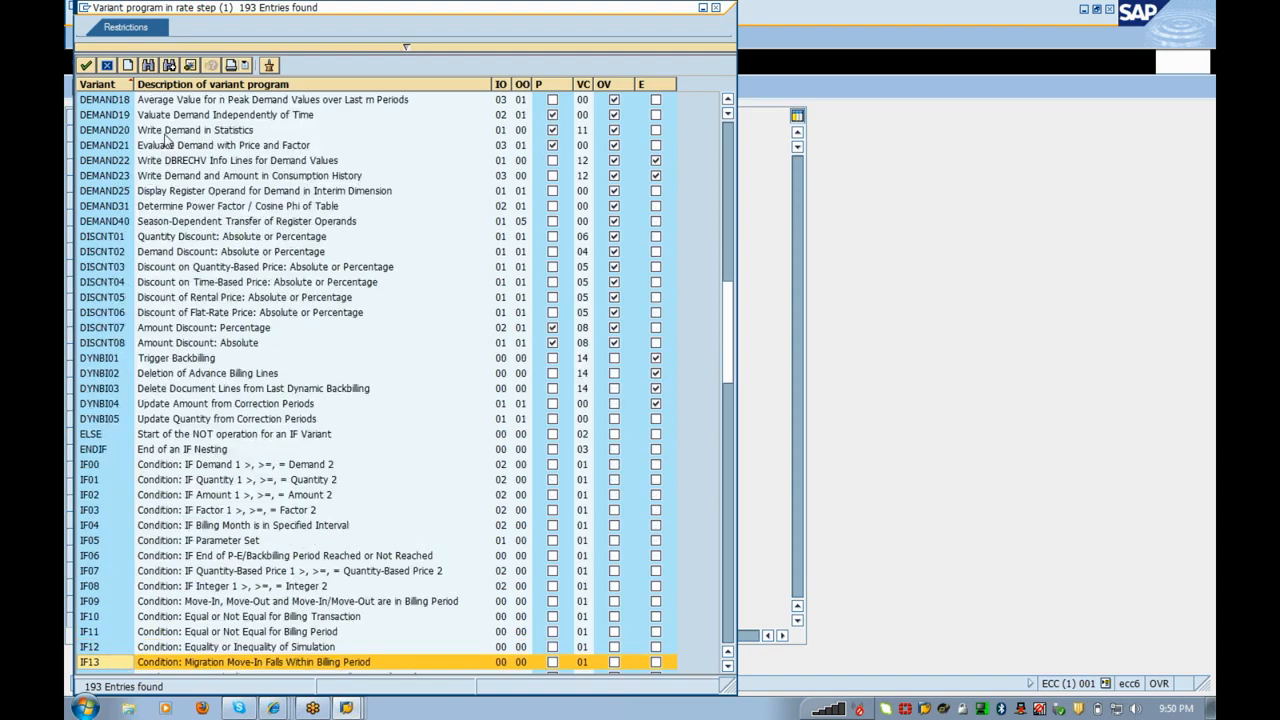
key(Down)
key(Down)
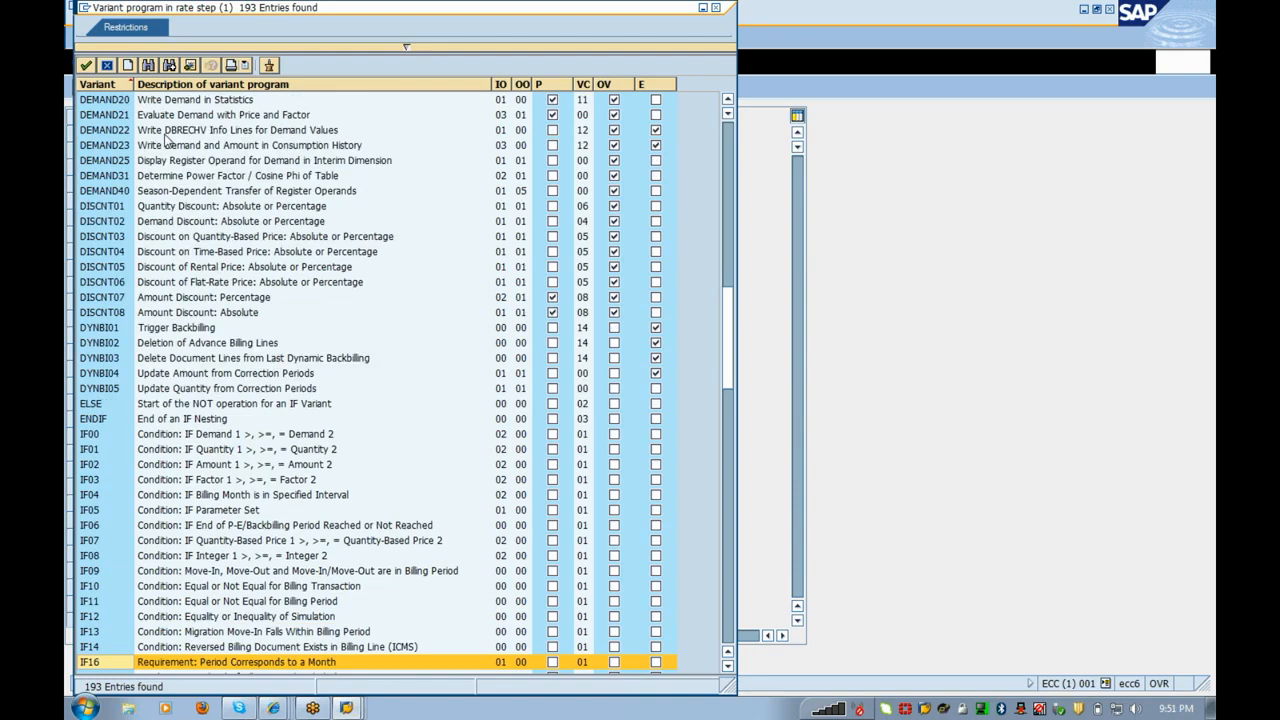
key(Down)
key(Down)
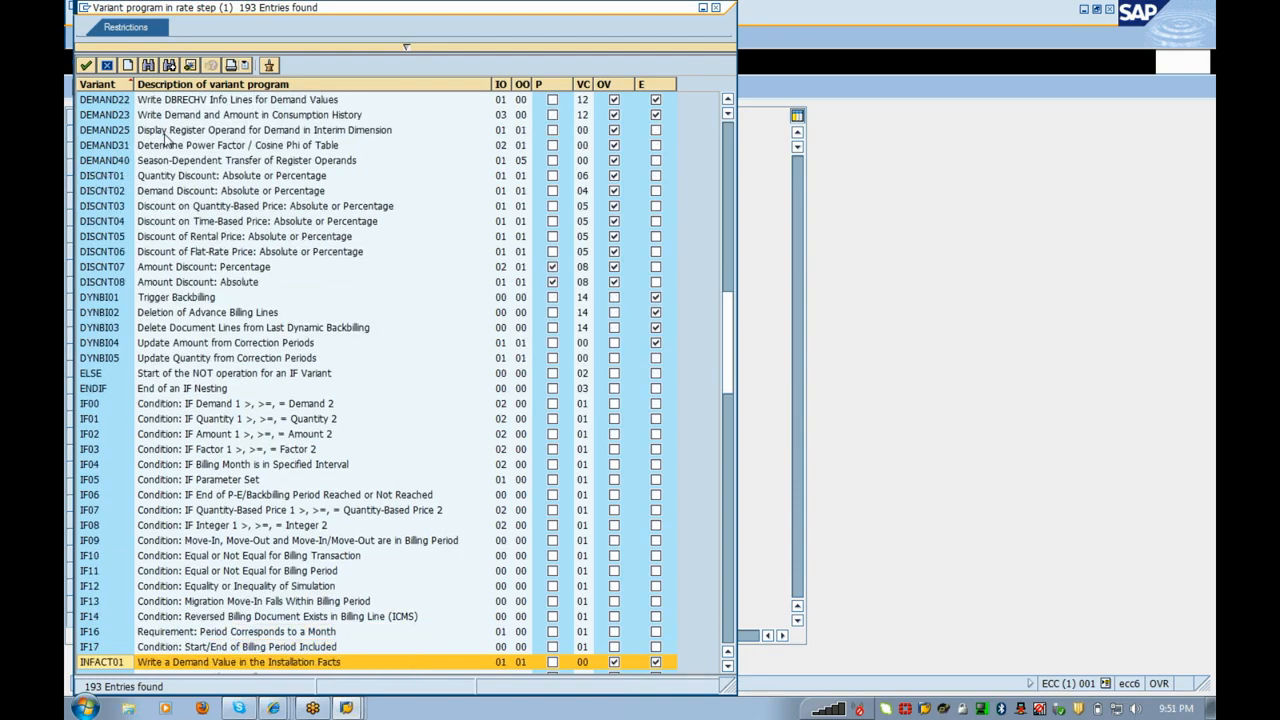
scroll(166, 140, down, 4)
key(Down)
key(Down)
key(Down)
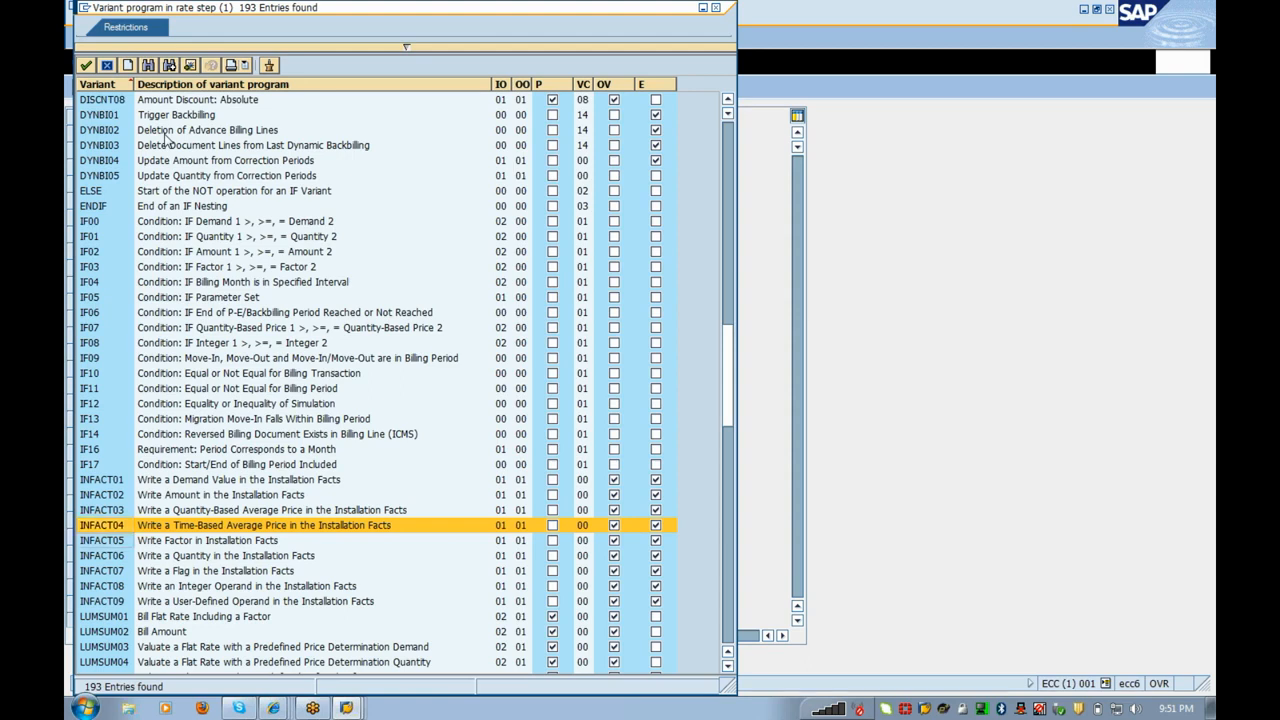
key(Down)
key(Down)
key(Down)
key(Down)
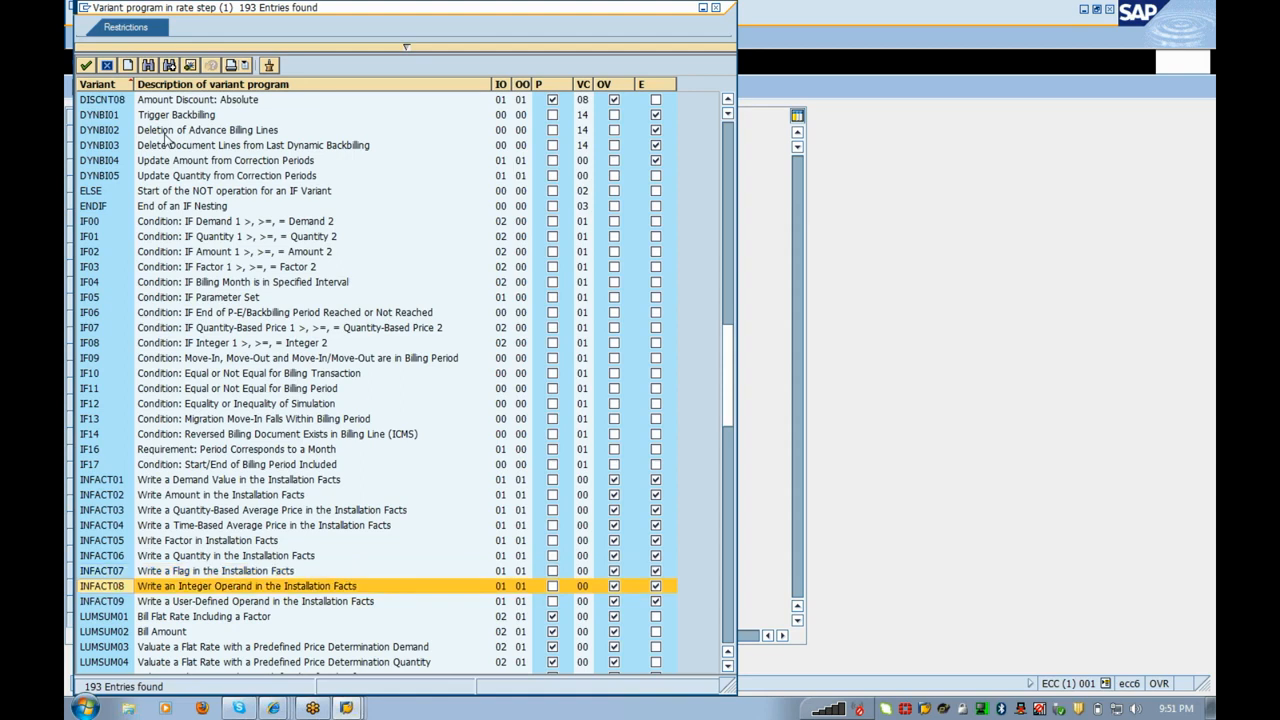
key(Down)
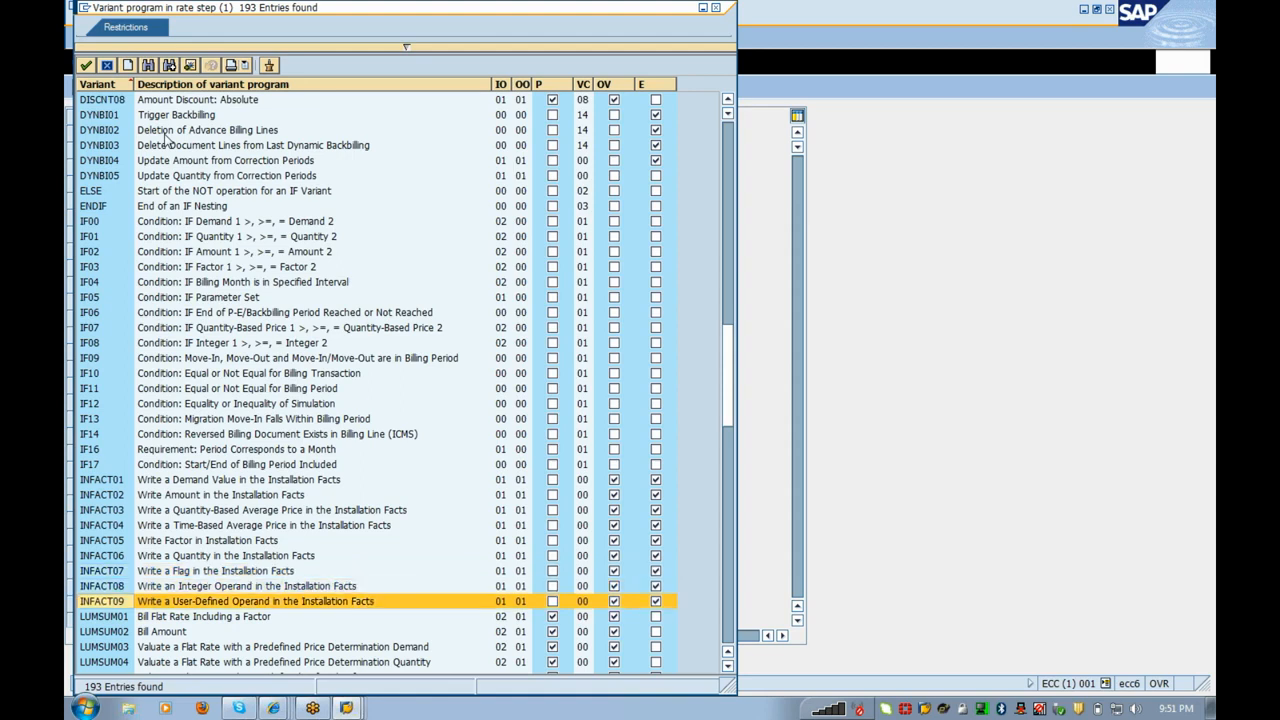
key(Down)
key(Down)
key(Down)
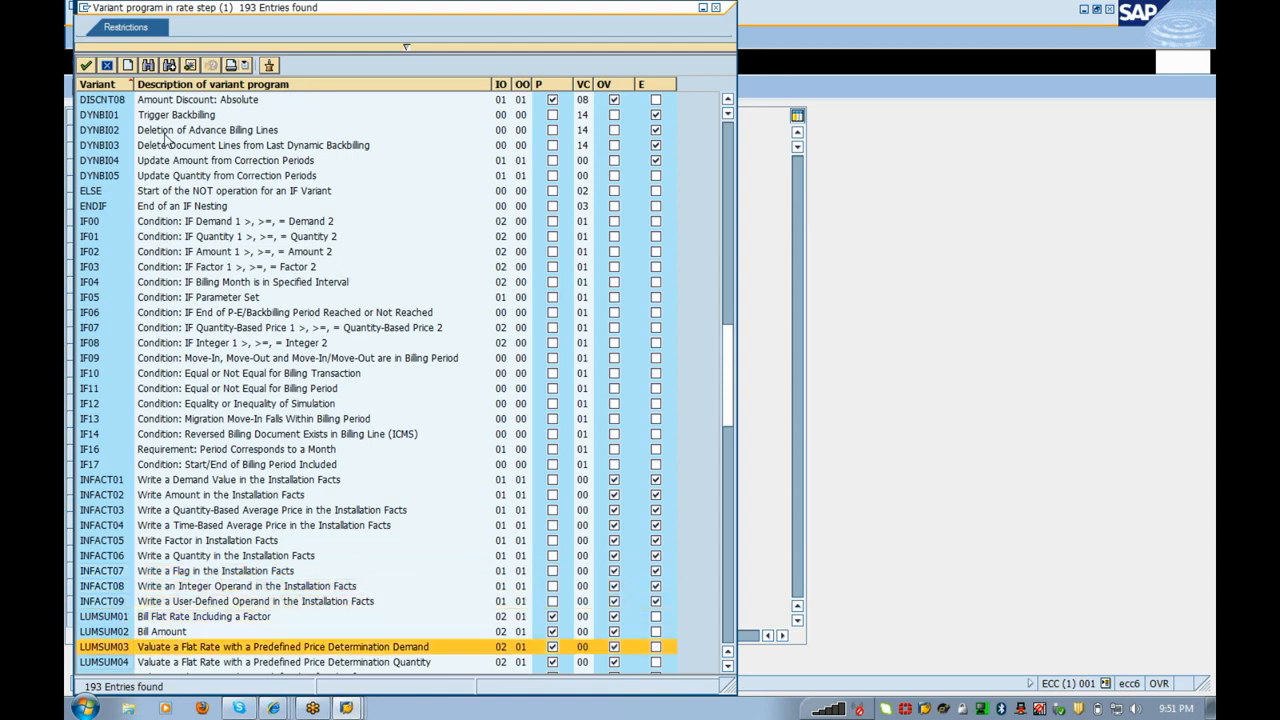
key(Down)
key(Down)
key(Down)
key(Down)
key(Down)
key(Down)
key(Down)
key(Up)
key(Up)
key(Up)
key(Up)
key(Up)
key(Up)
key(Up)
key(Up)
key(Up)
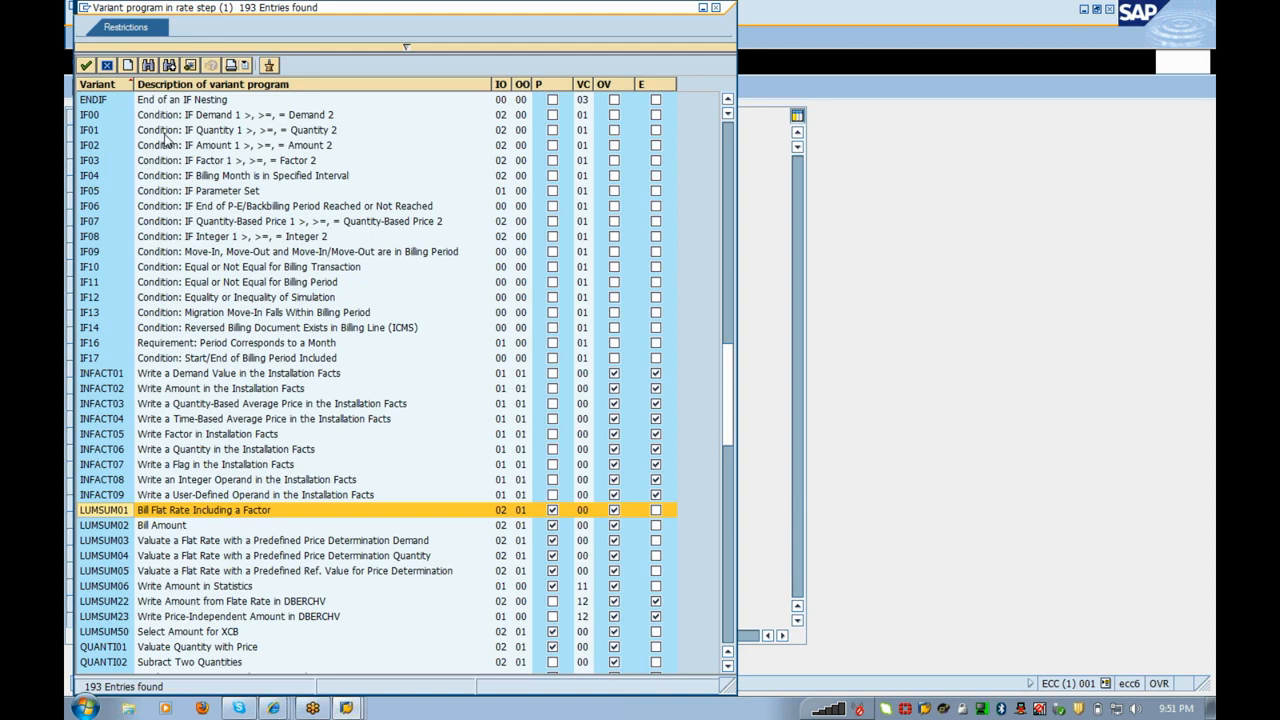
key(Down)
key(Down)
key(Down)
key(Down)
key(Down)
key(Down)
key(Down)
key(Down)
key(Down)
key(Down)
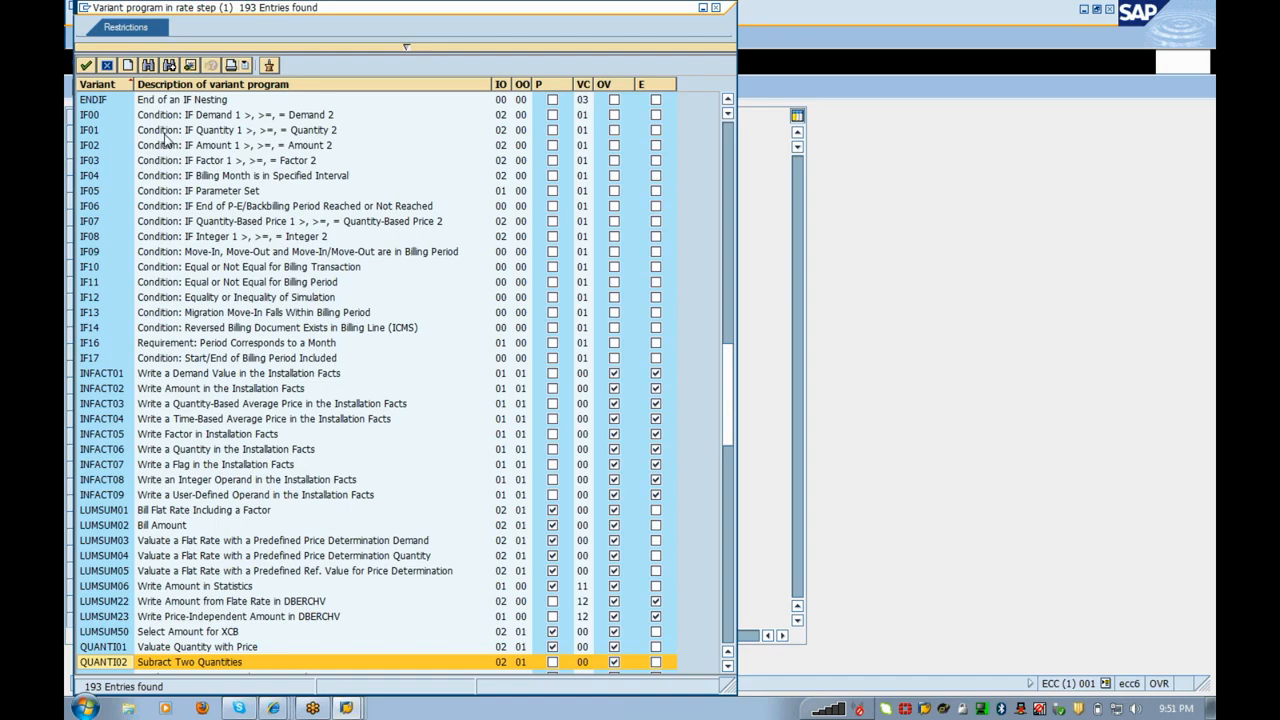
key(Down)
key(Down)
key(Down)
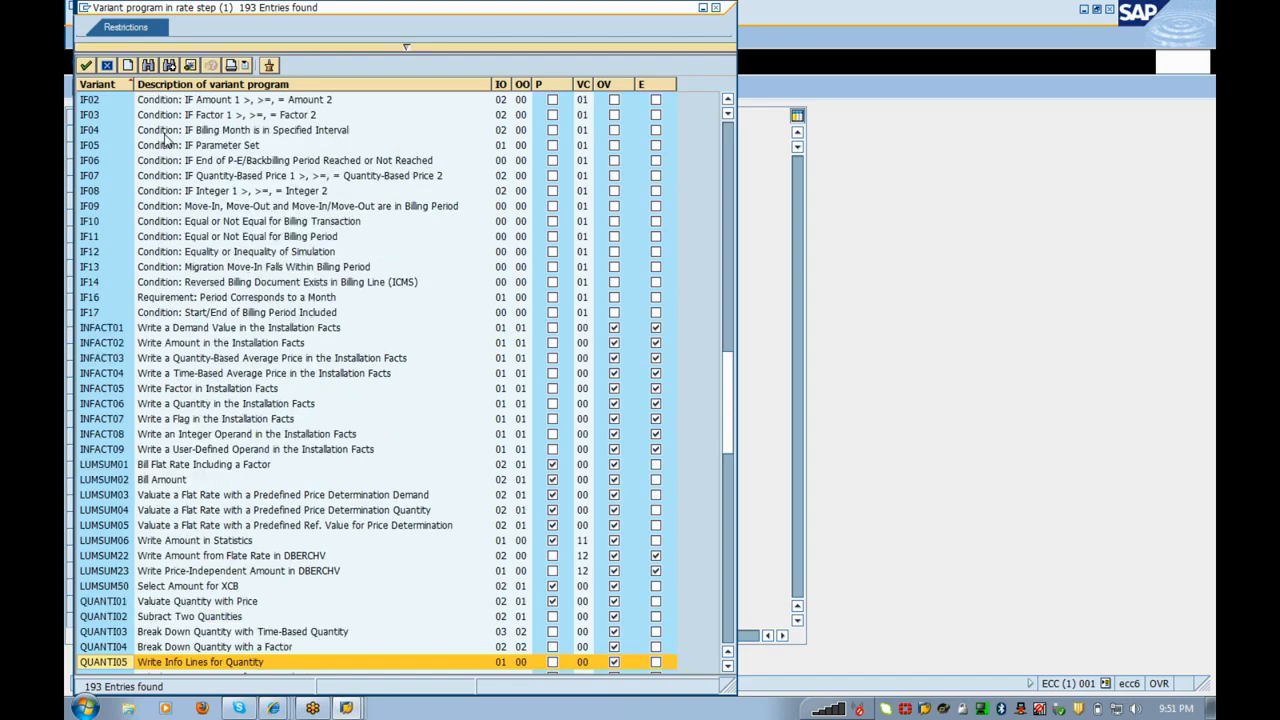
scroll(165, 140, down, 1)
key(Up)
key(Up)
key(Up)
key(Up)
key(Up)
key(Up)
key(Up)
key(Up)
key(Up)
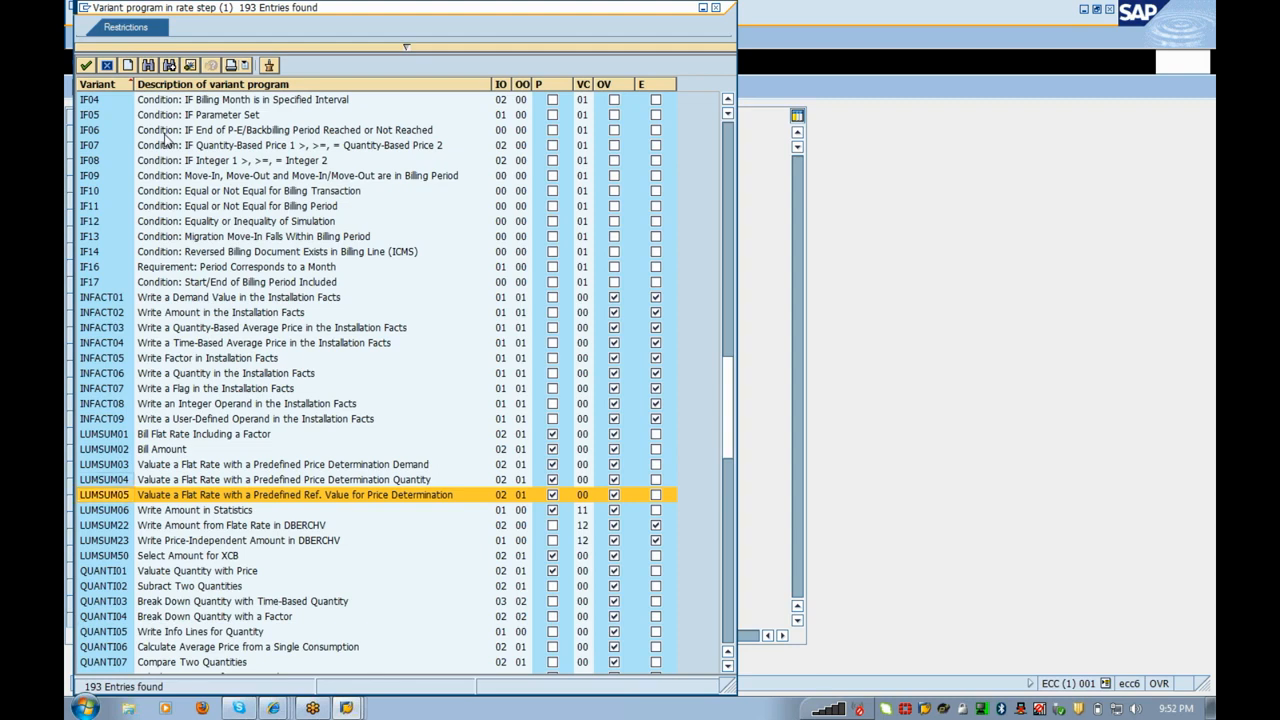
key(Up)
key(Up)
key(Up)
key(Up)
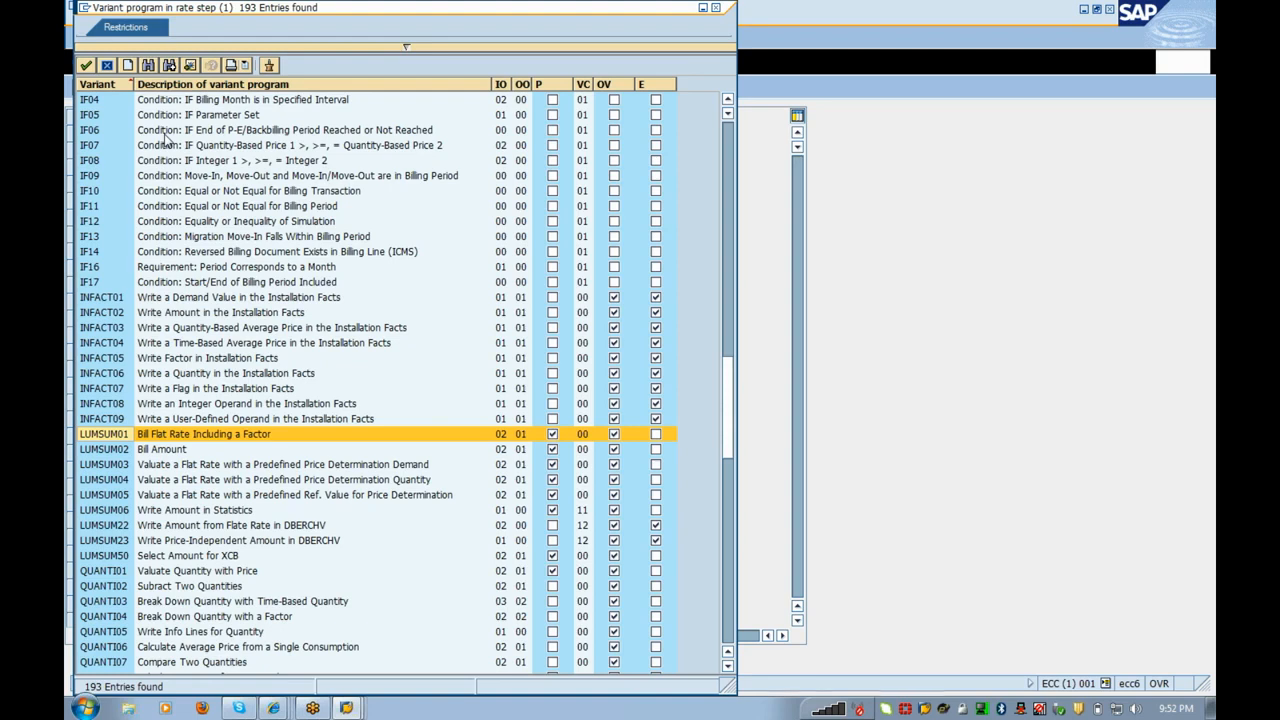
key(Return)
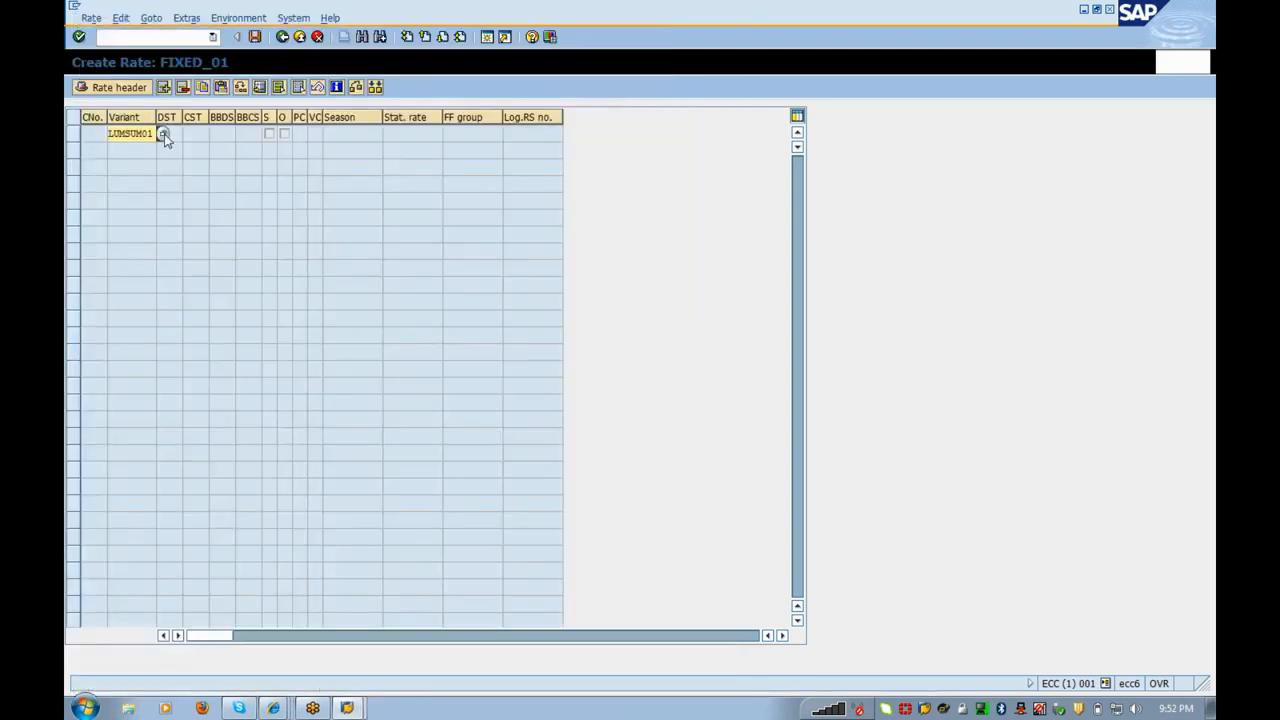
Step: Confirm step 1 with variant LUMSUM01 after reviewing its LPRICE and FACTOR inputs and AMOUNT output
key(Return)
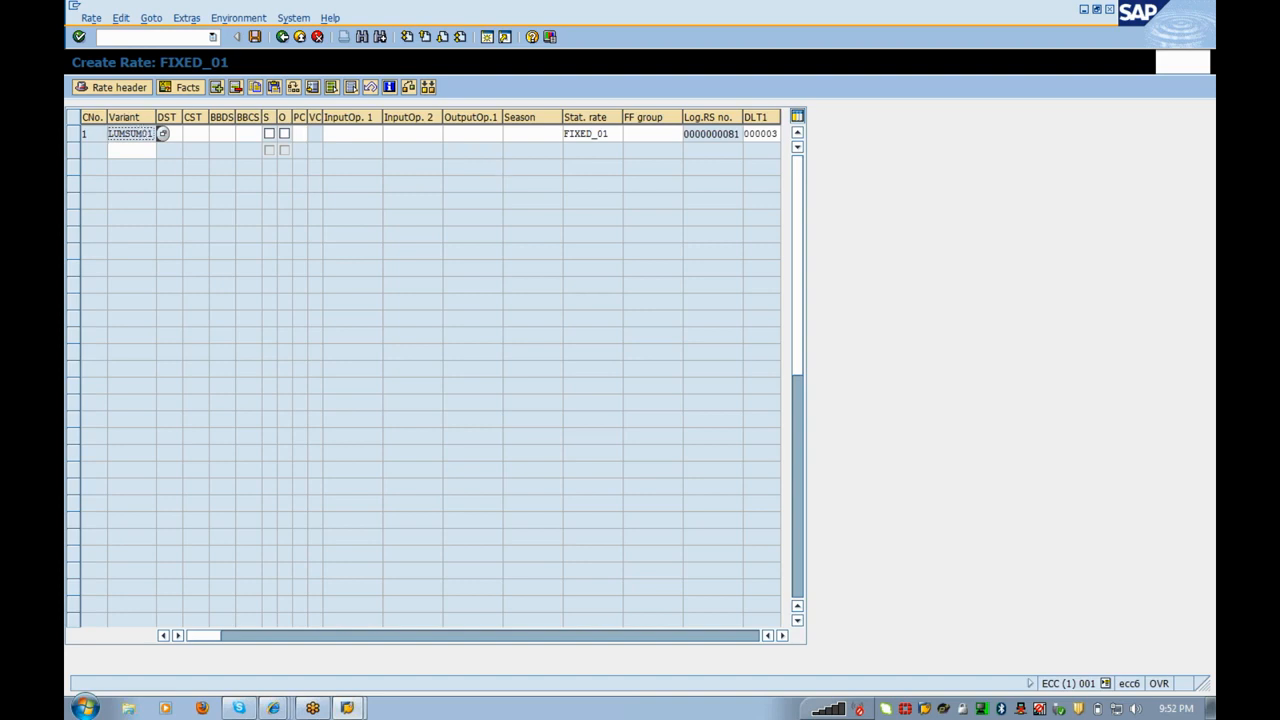
double_click(137, 141)
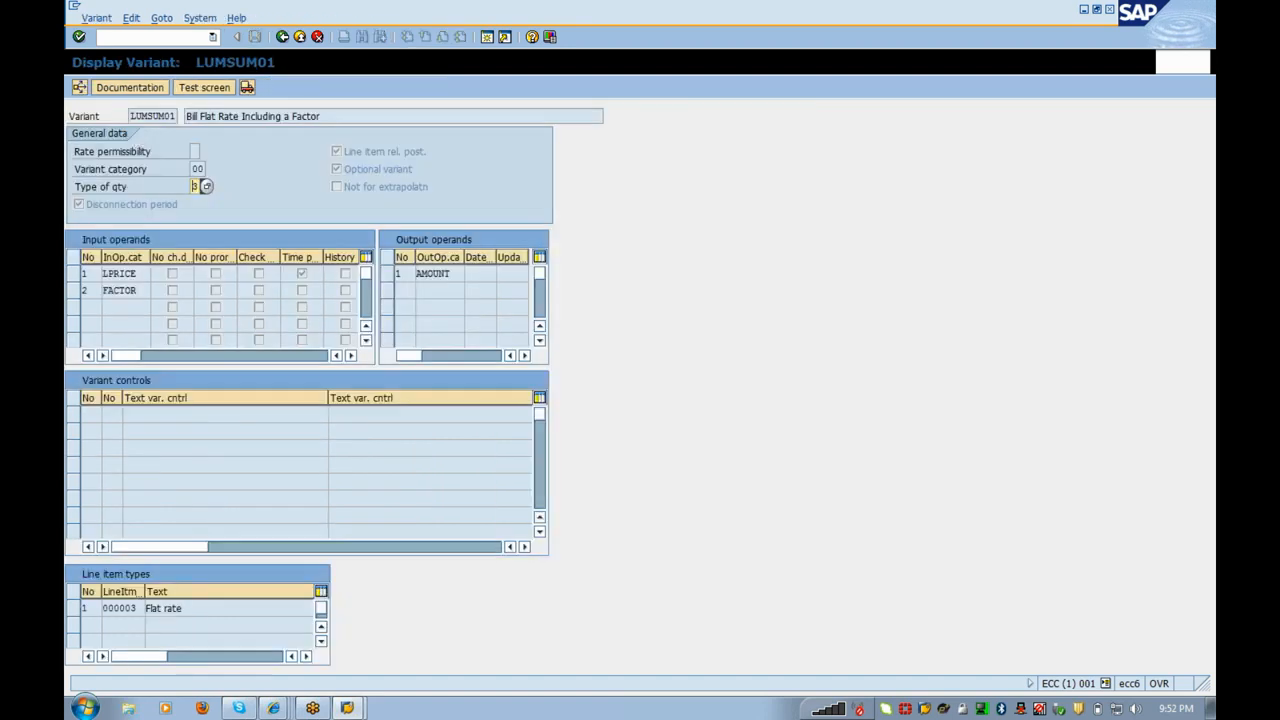
click(157, 273)
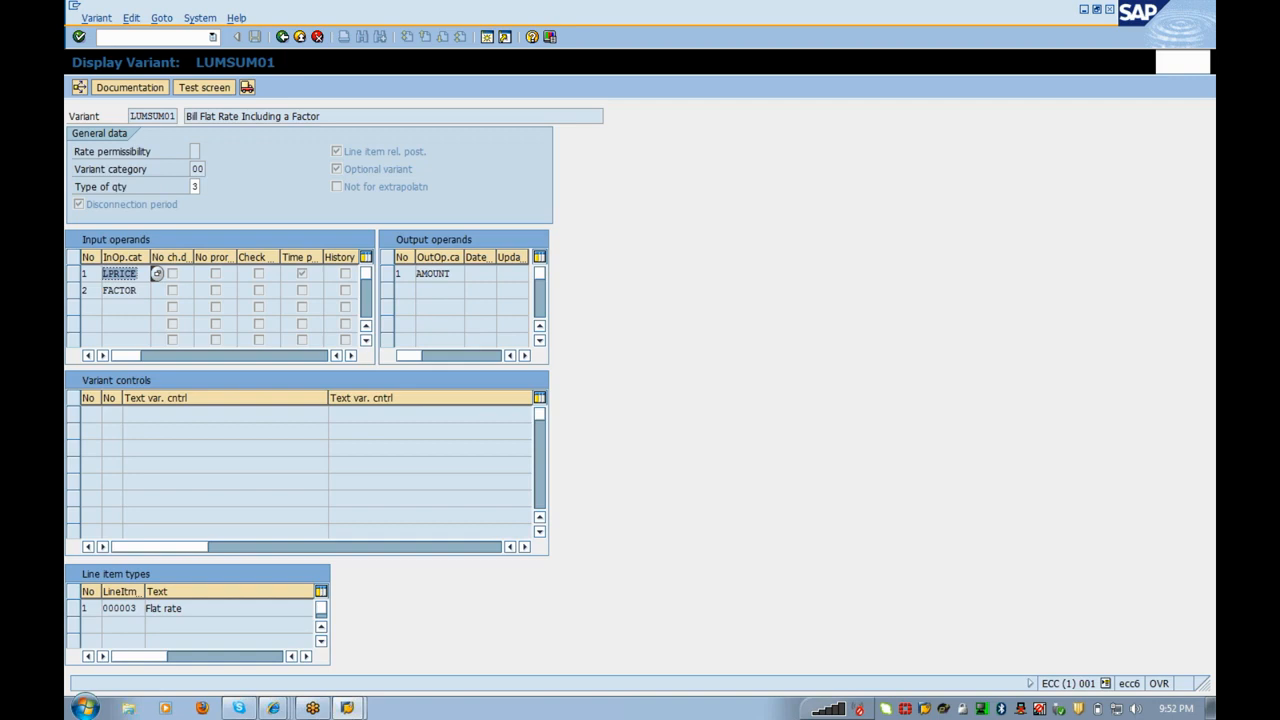
click(157, 290)
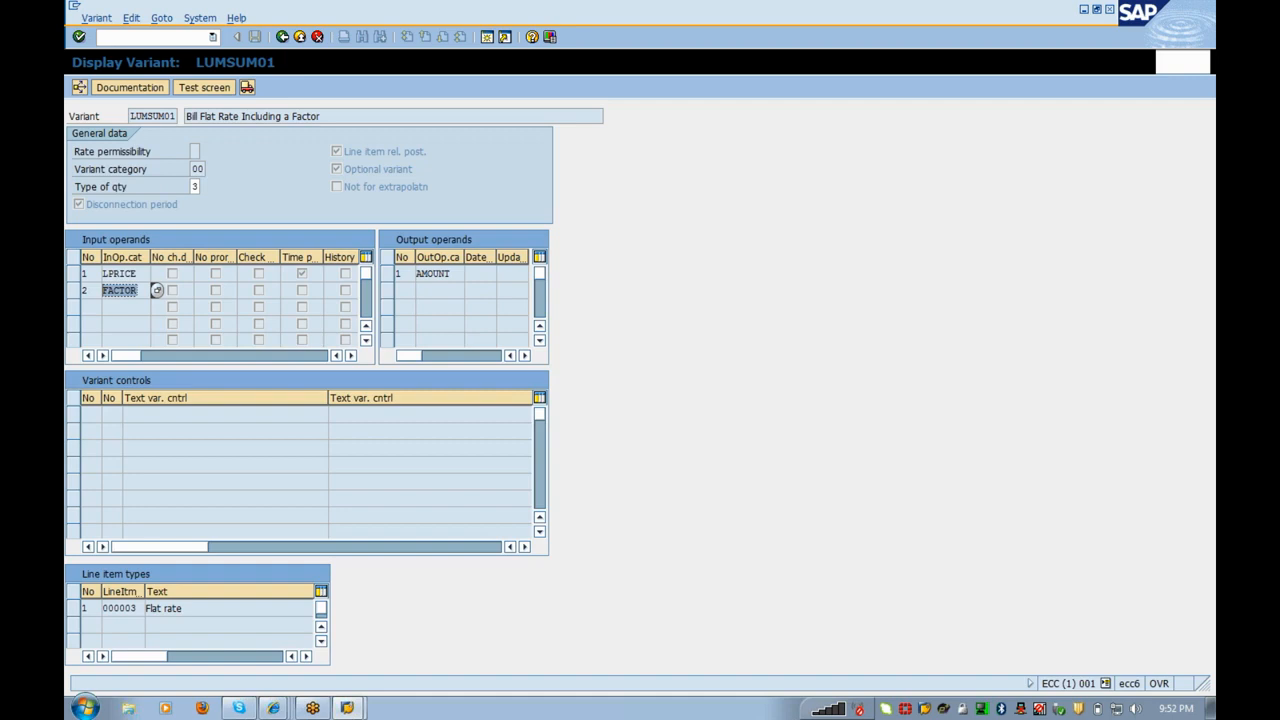
click(470, 273)
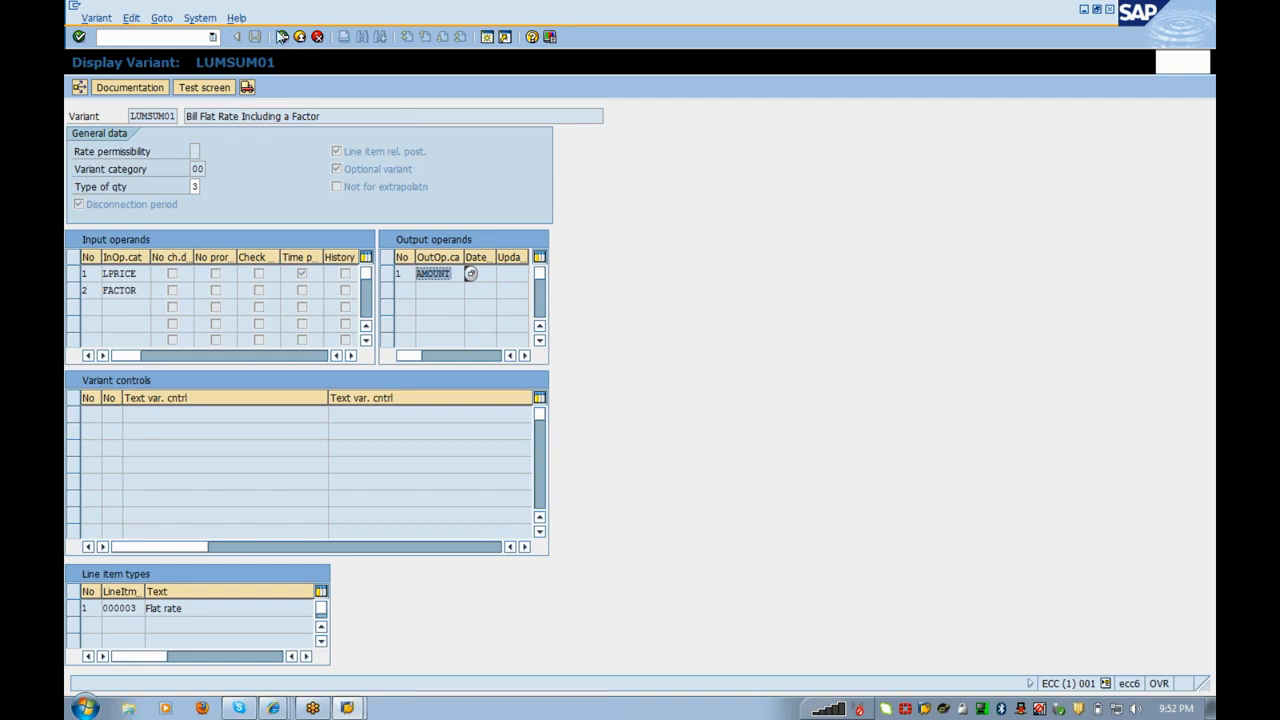
click(282, 37)
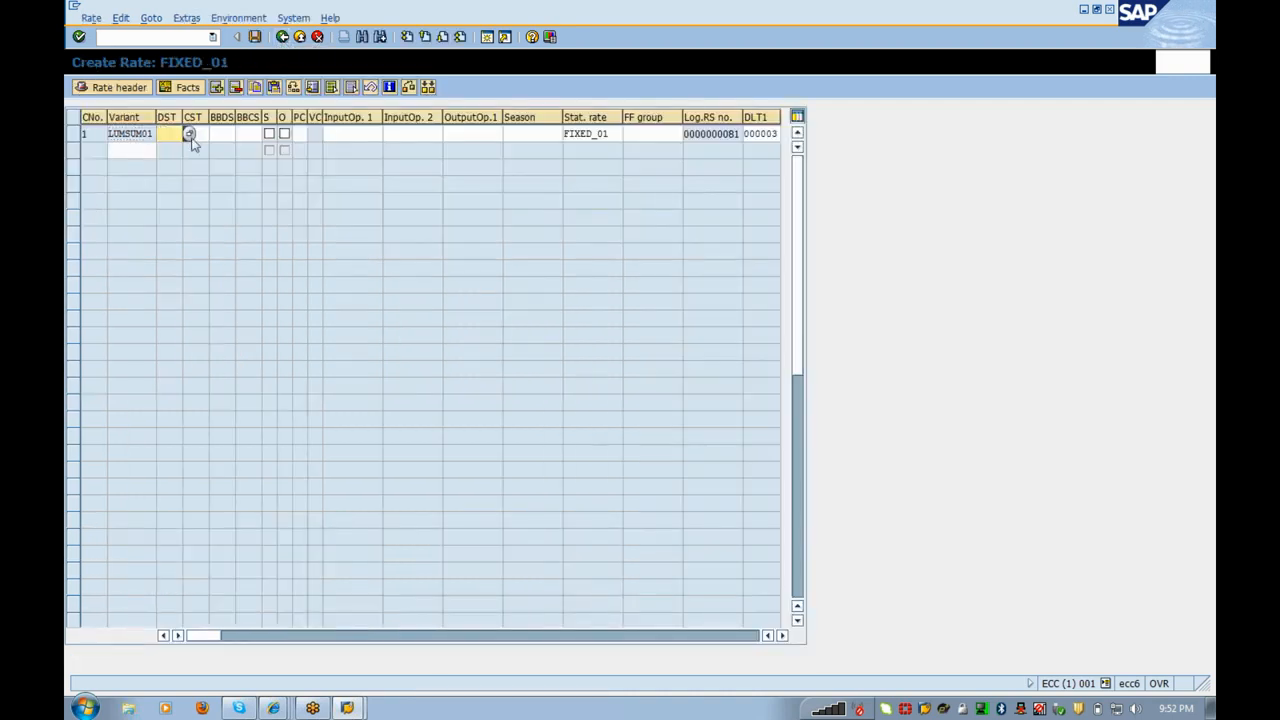
Step: Set the step's debit and credit sub-transactions to COND and CONC
key(F1)
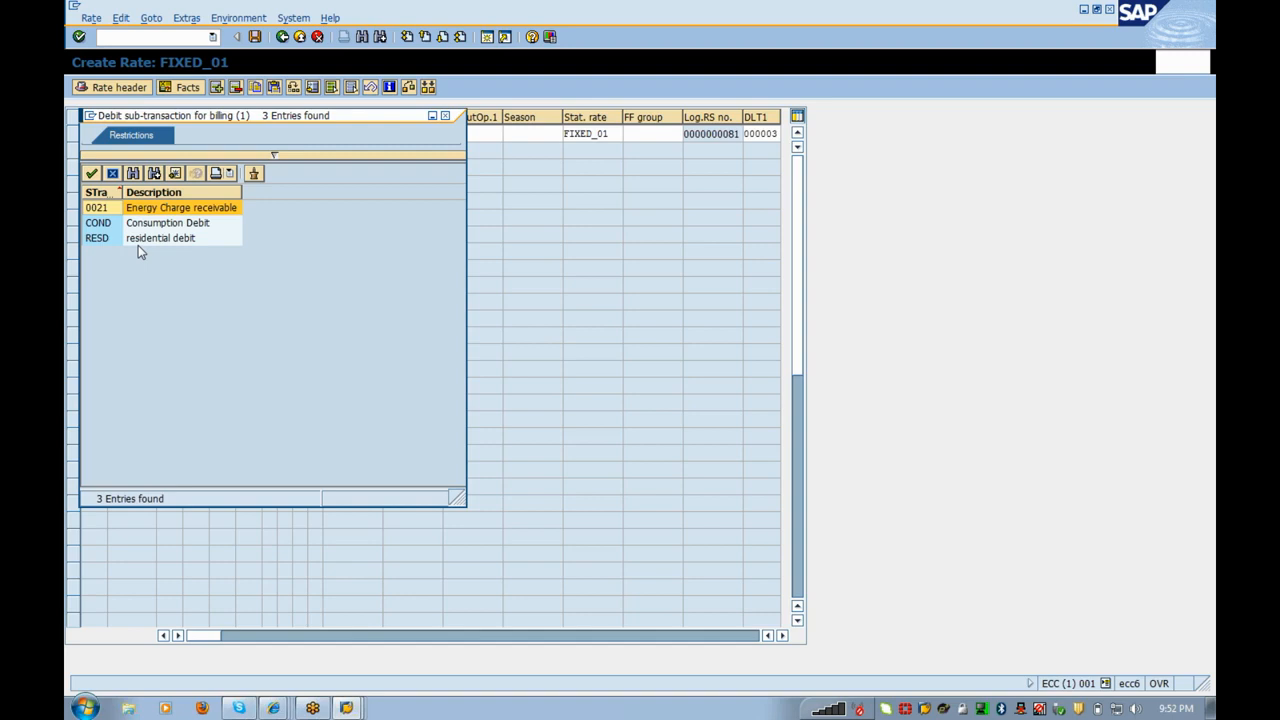
double_click(155, 226)
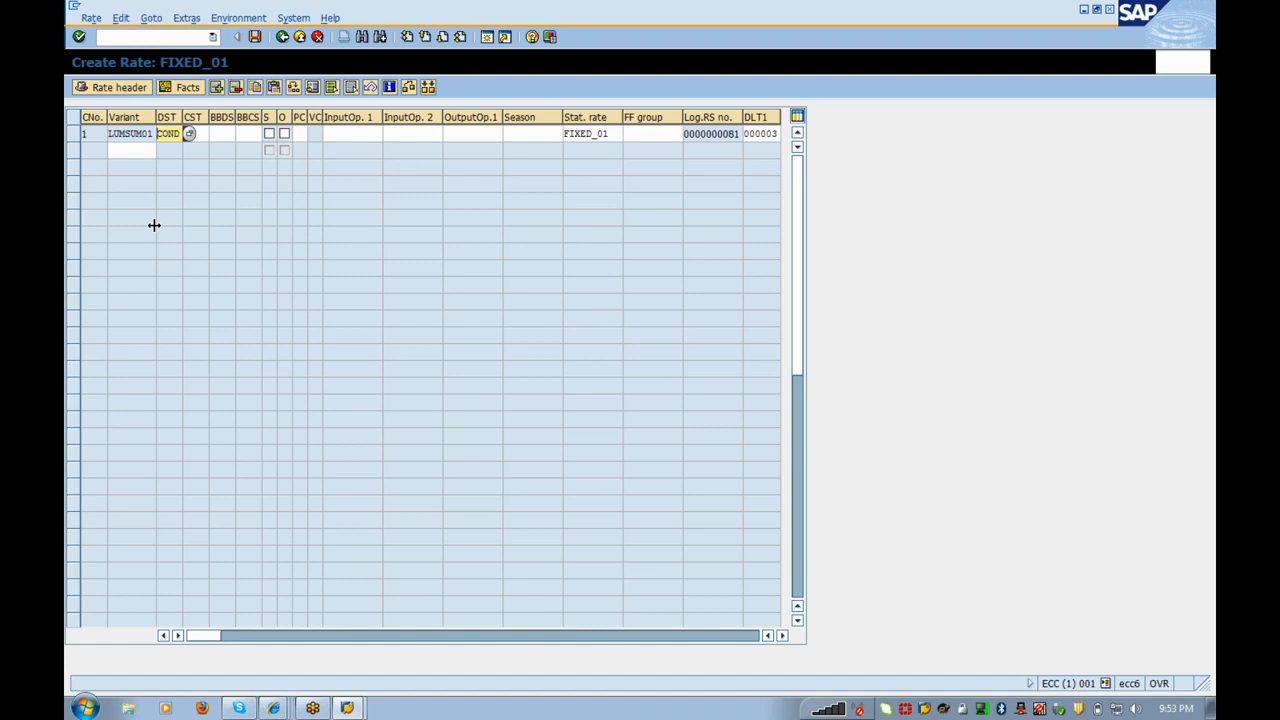
key(Tab)
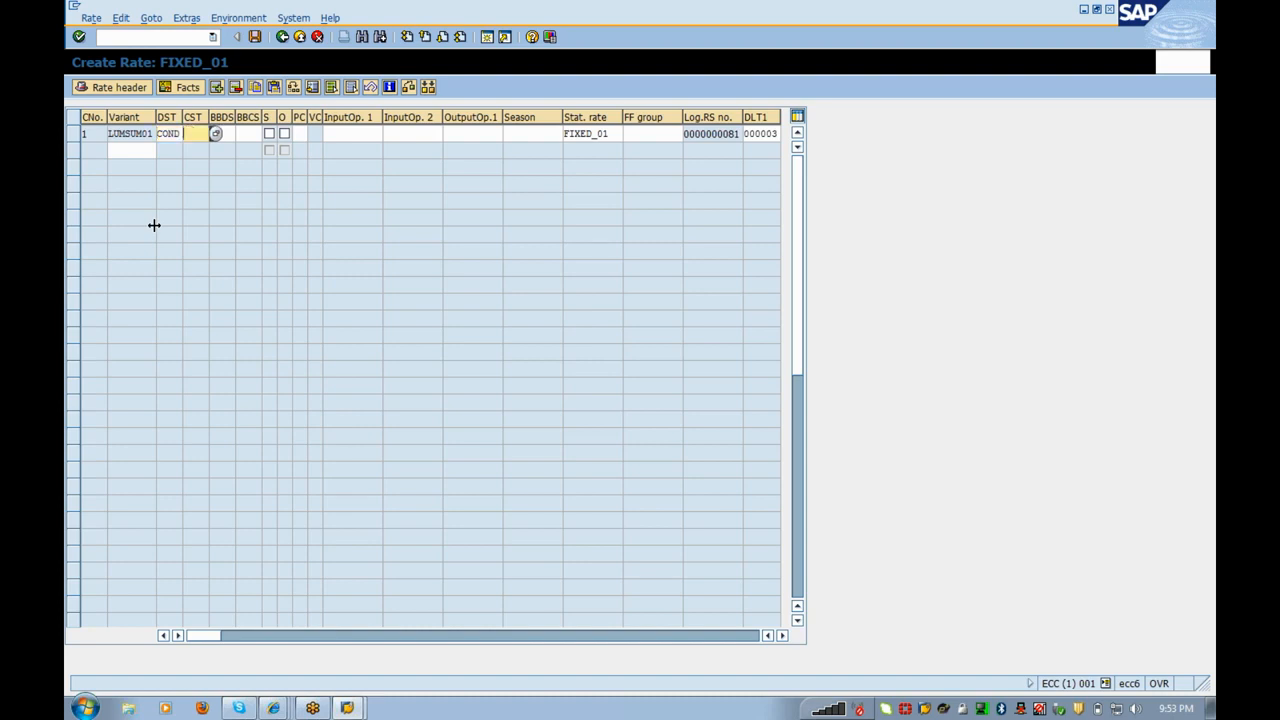
click(213, 135)
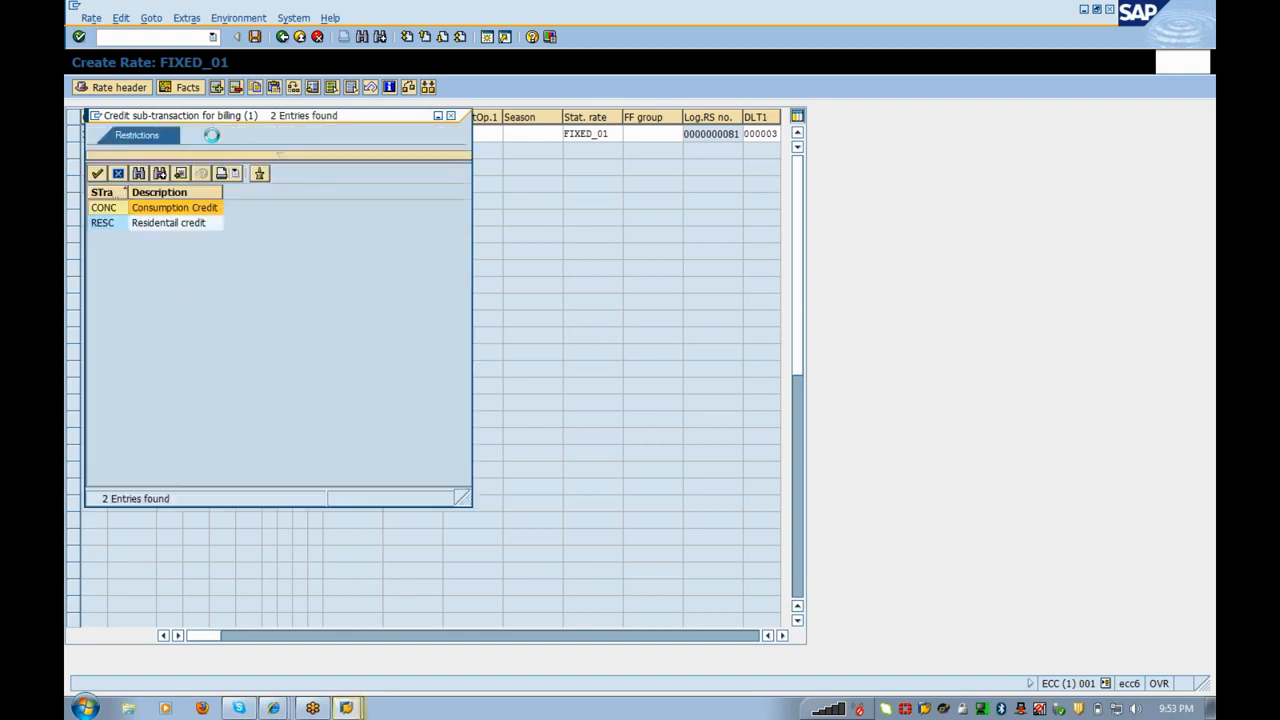
double_click(198, 207)
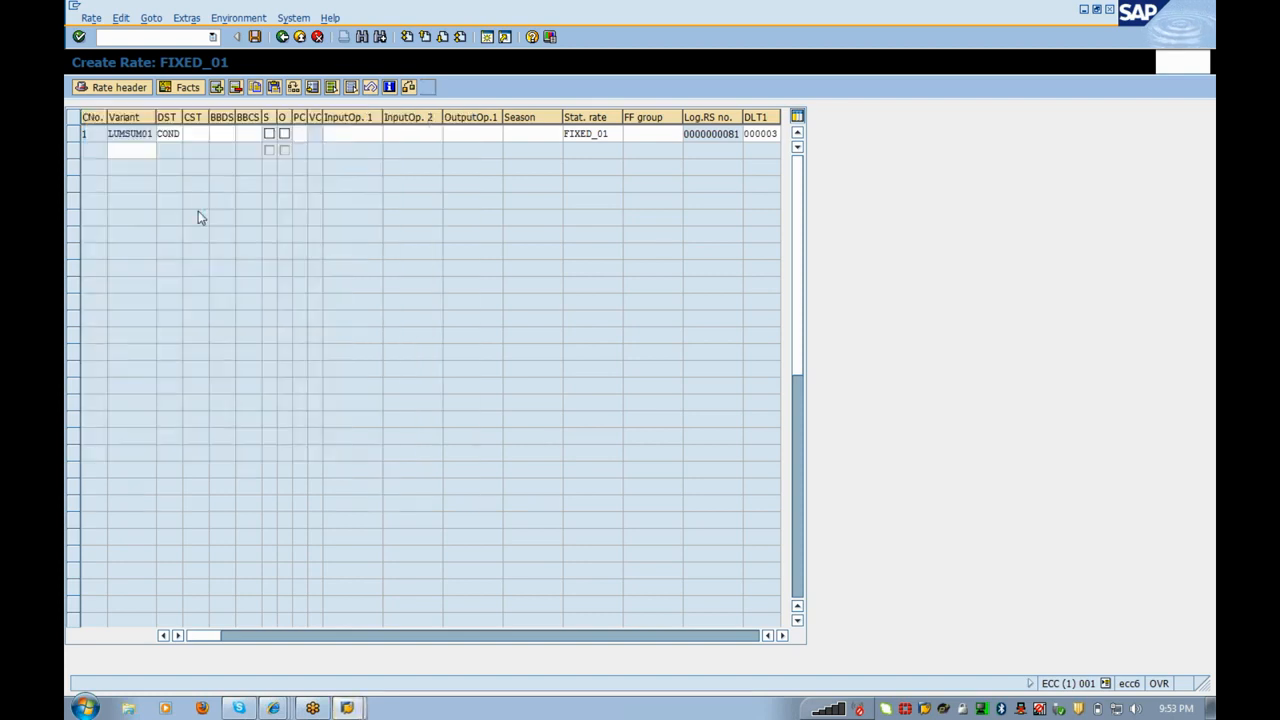
Step: Assign budget billing sub-transactions 0120 and 0110 and period control 00, To the day
key(Return)
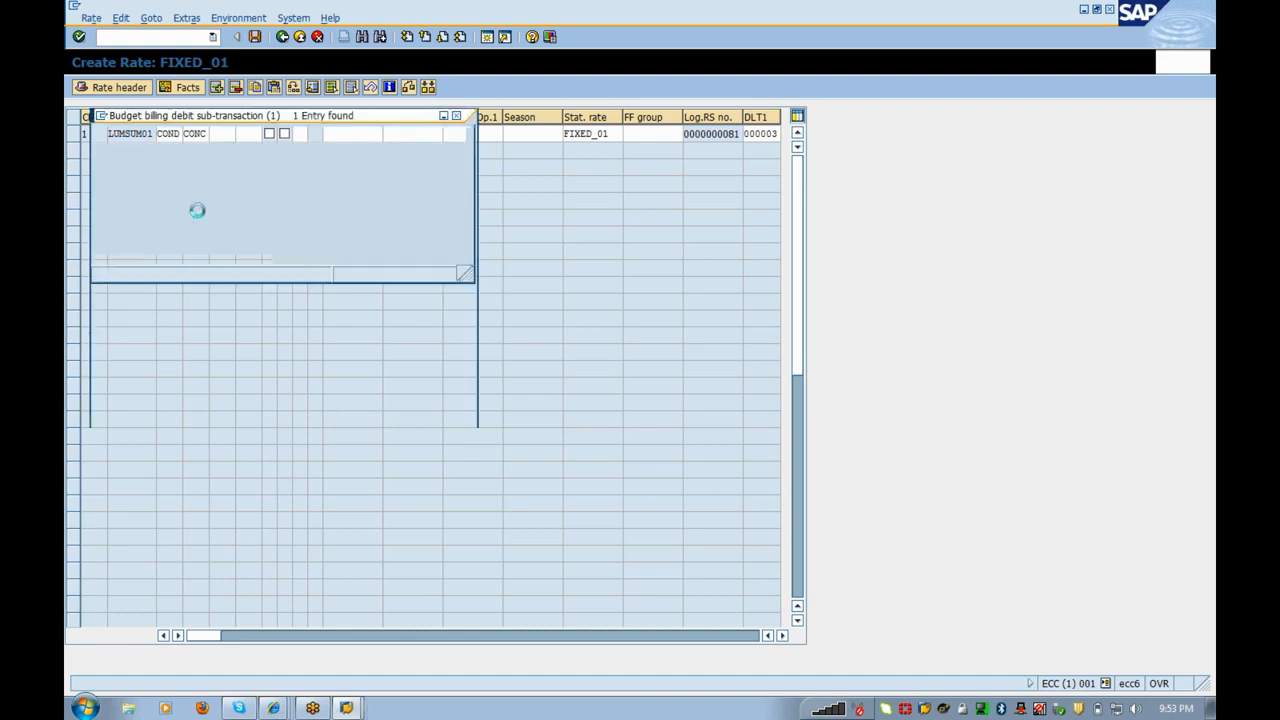
double_click(199, 208)
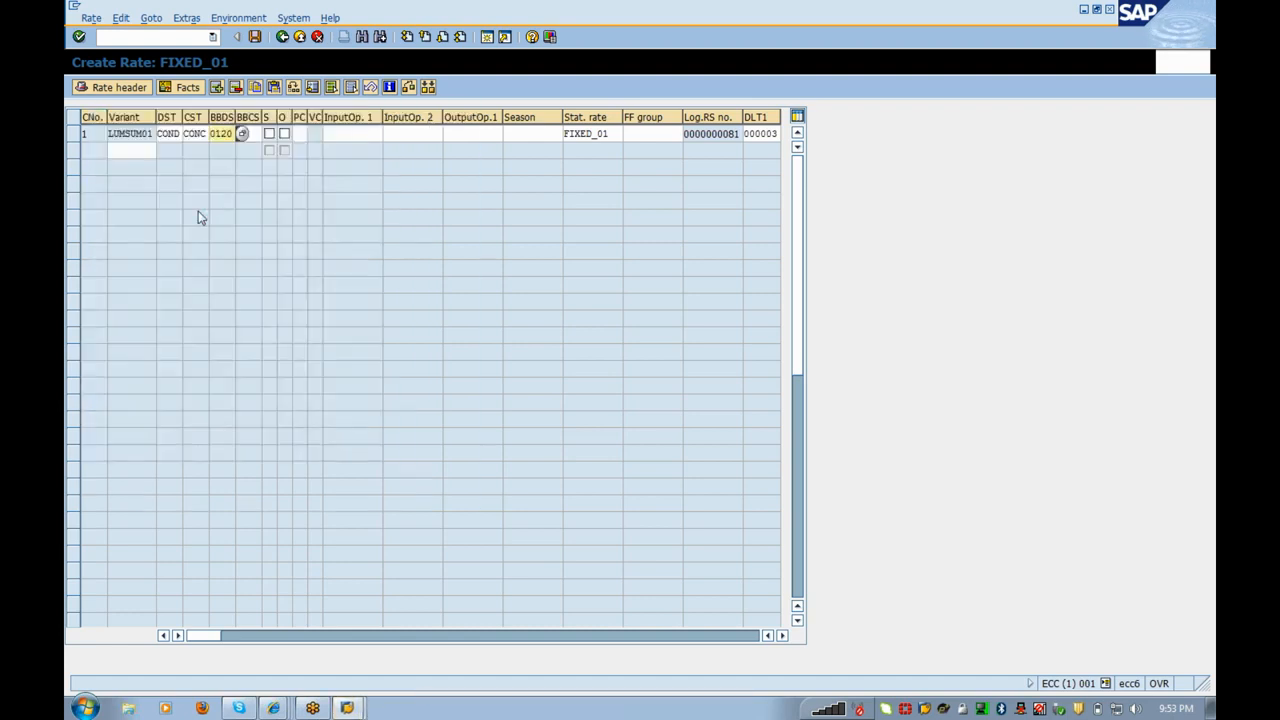
key(F4)
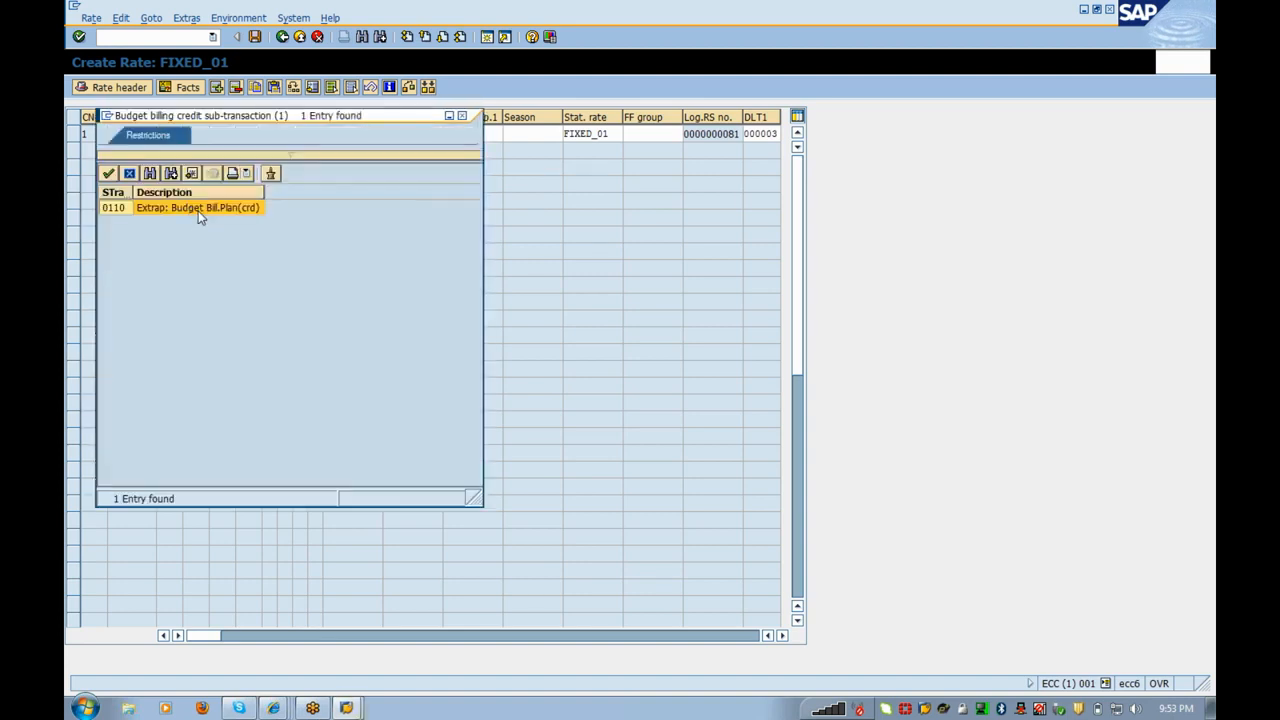
double_click(198, 210)
key(Tab)
key(Tab)
key(Tab)
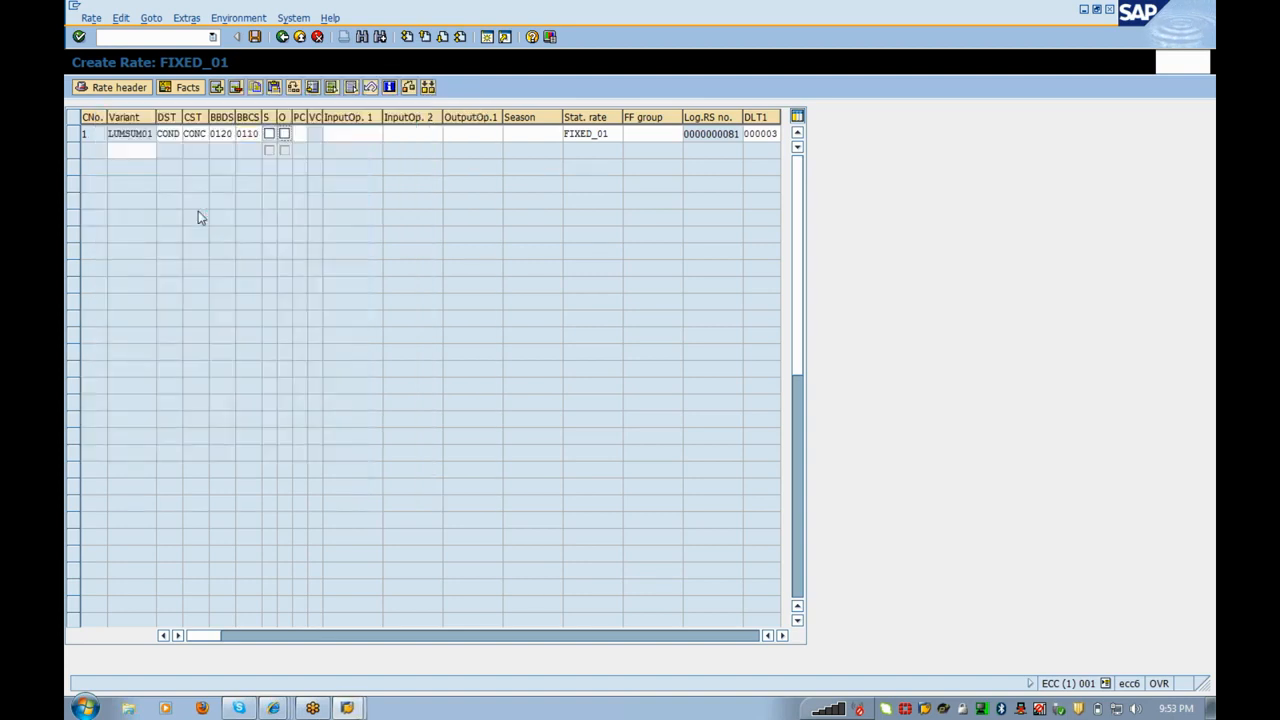
key(F4)
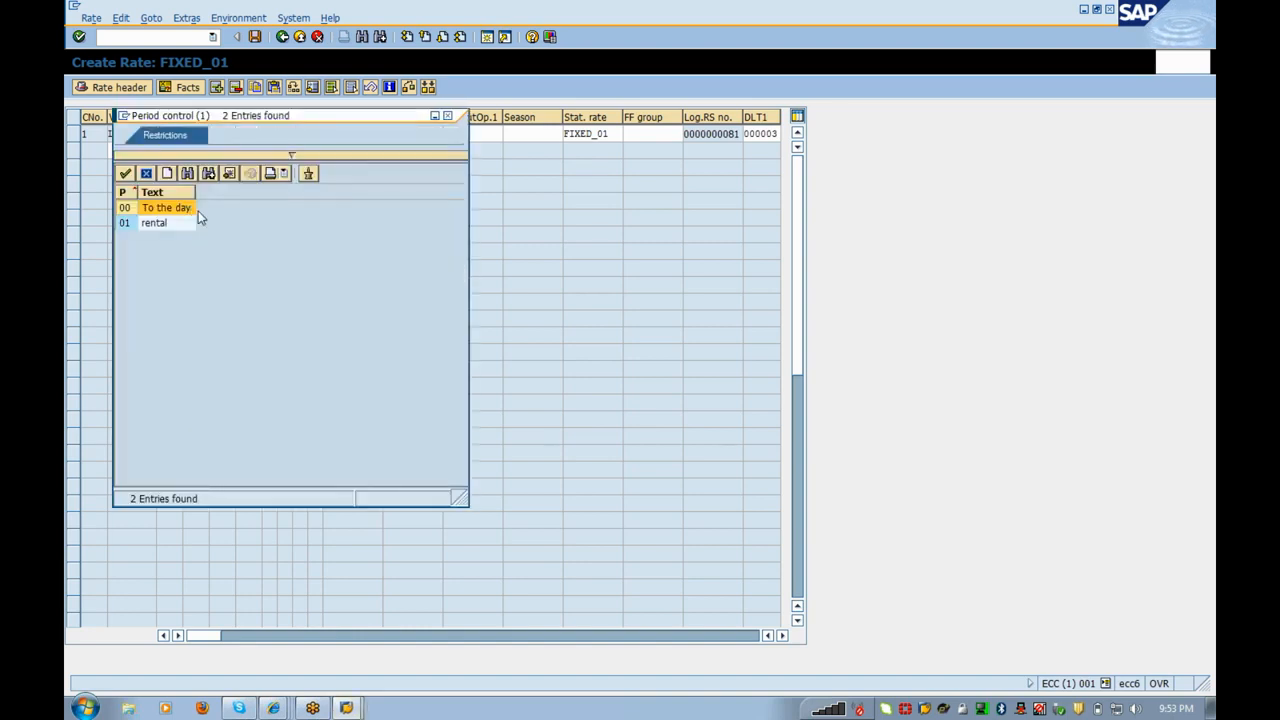
double_click(198, 211)
key(Tab)
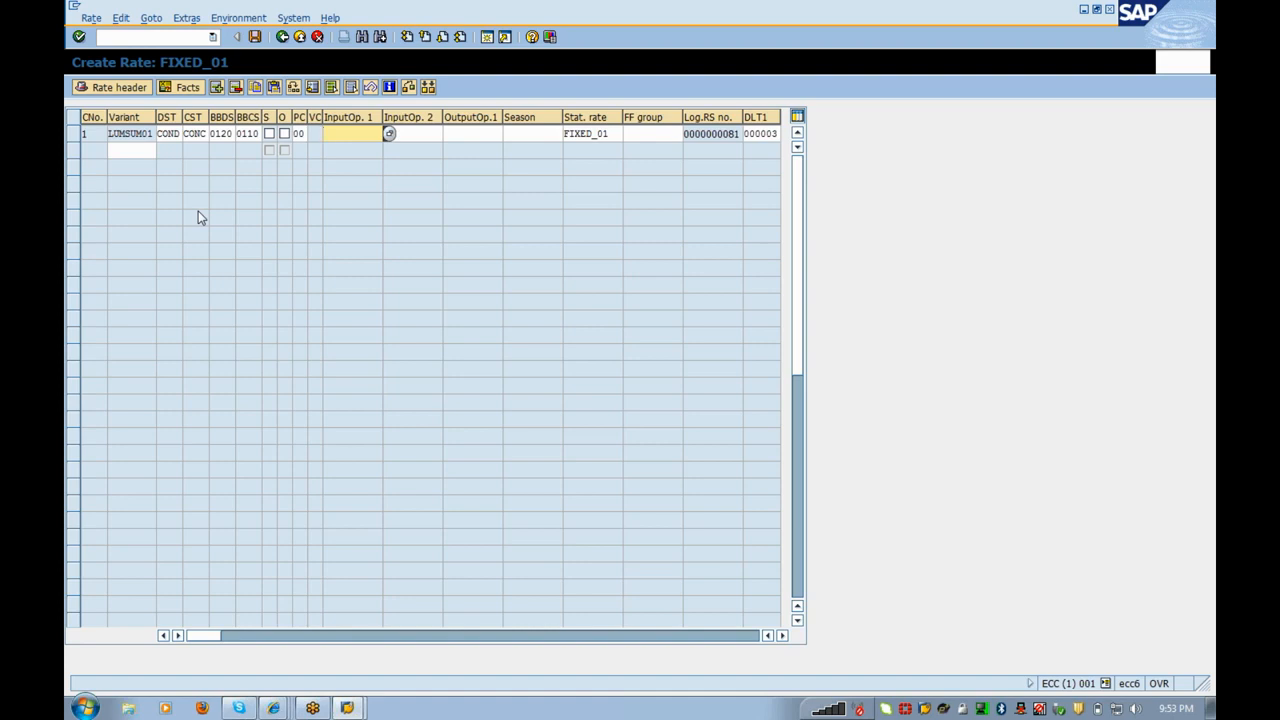
Step: Create input operand FLAT_01 with the text 'Flat rate' and save it
text(FLAT_01)
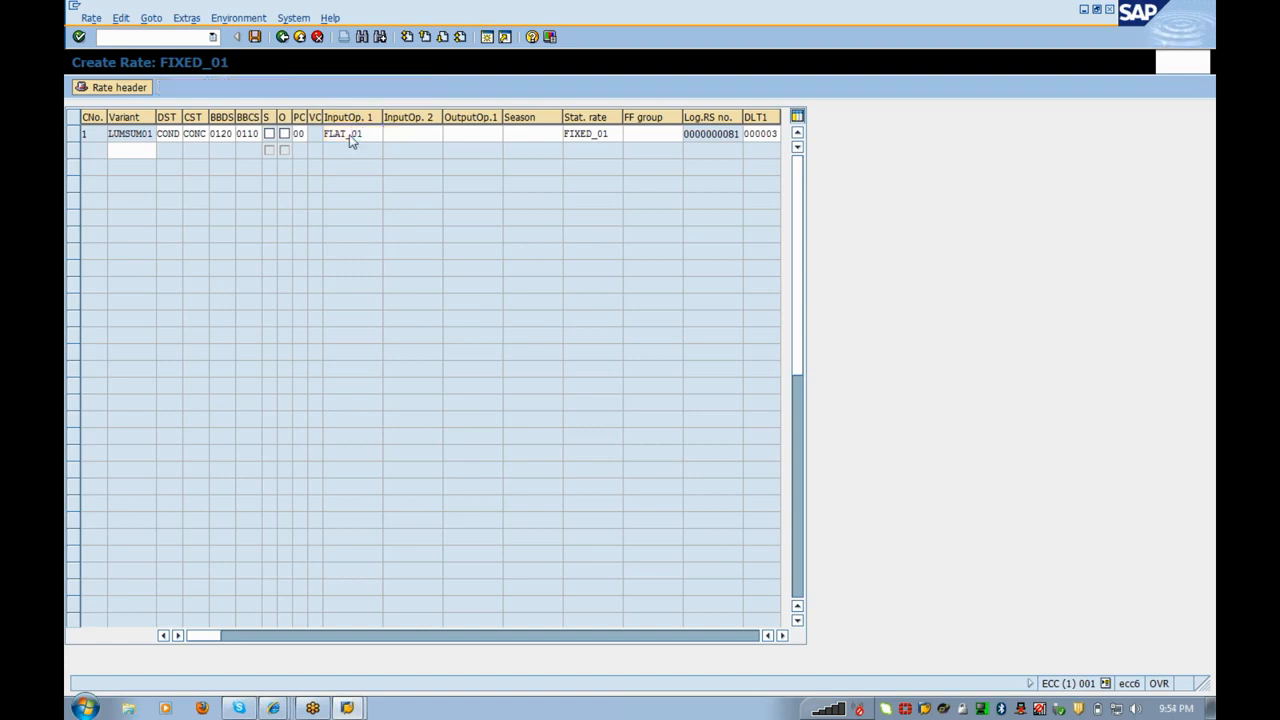
double_click(350, 141)
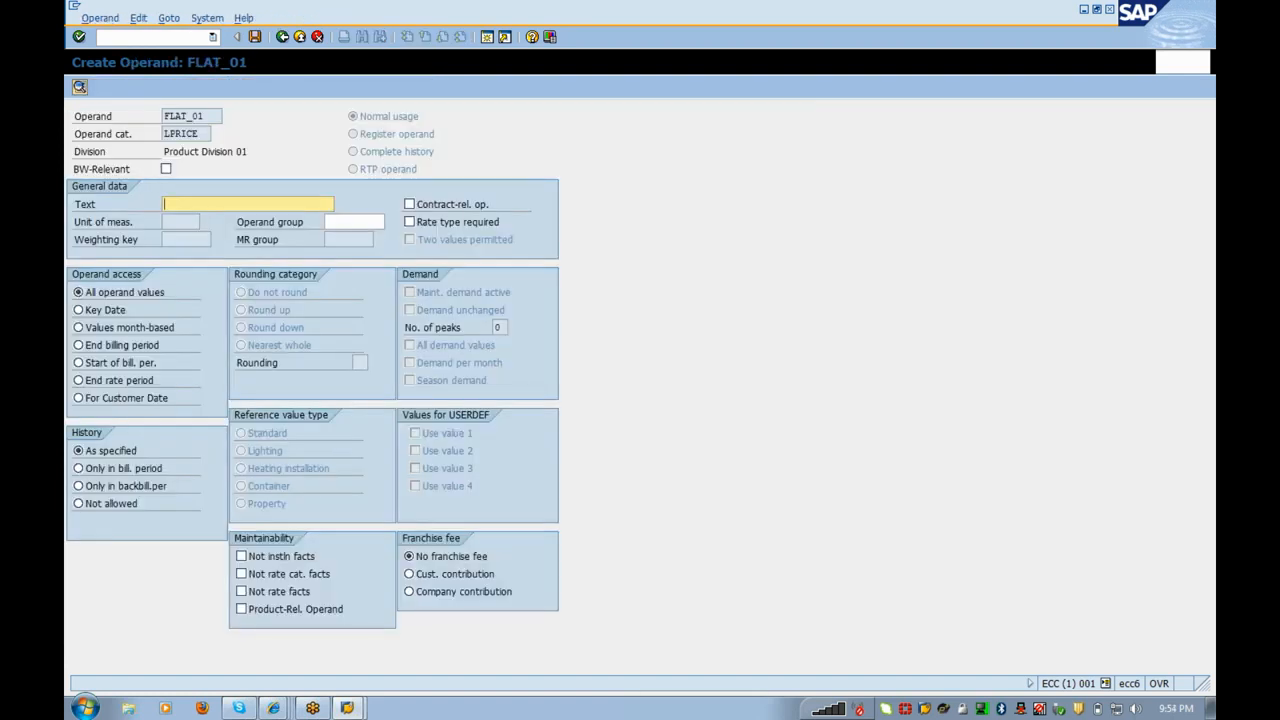
text(Flat rate)
click(256, 37)
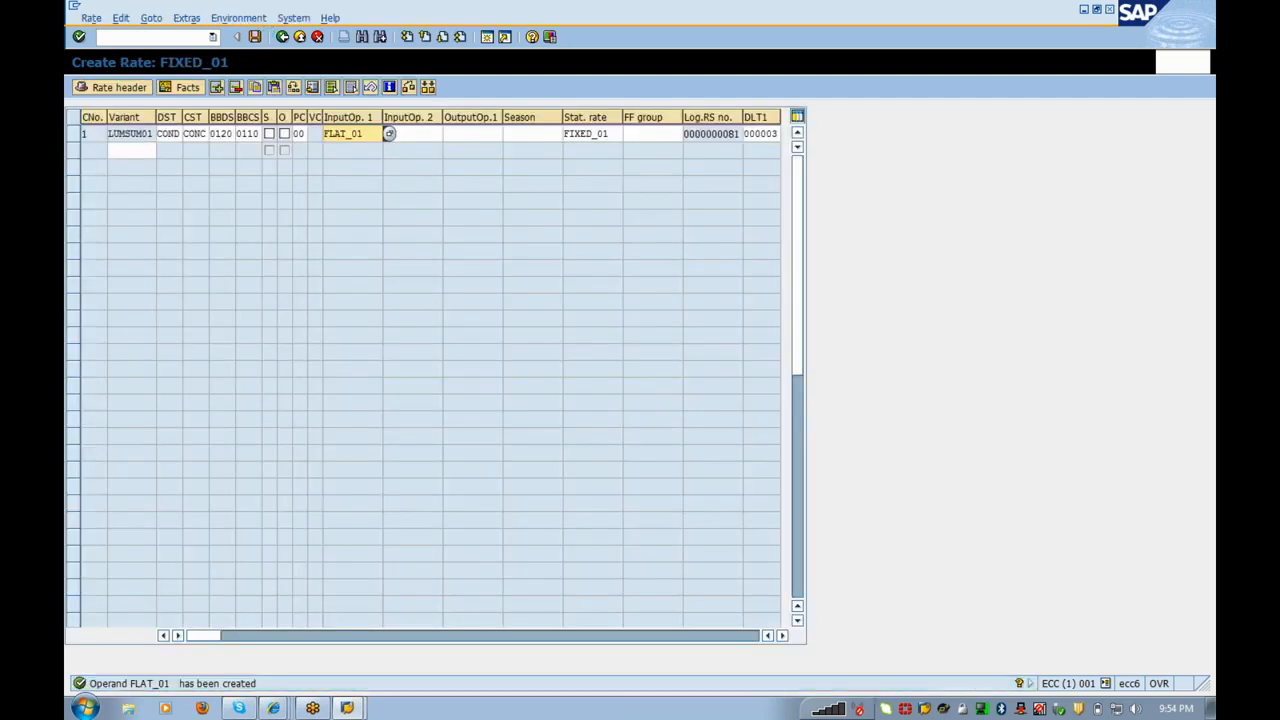
Step: Create second input operand FACTOT_01 with the text 'Factor' and save it
click(389, 133)
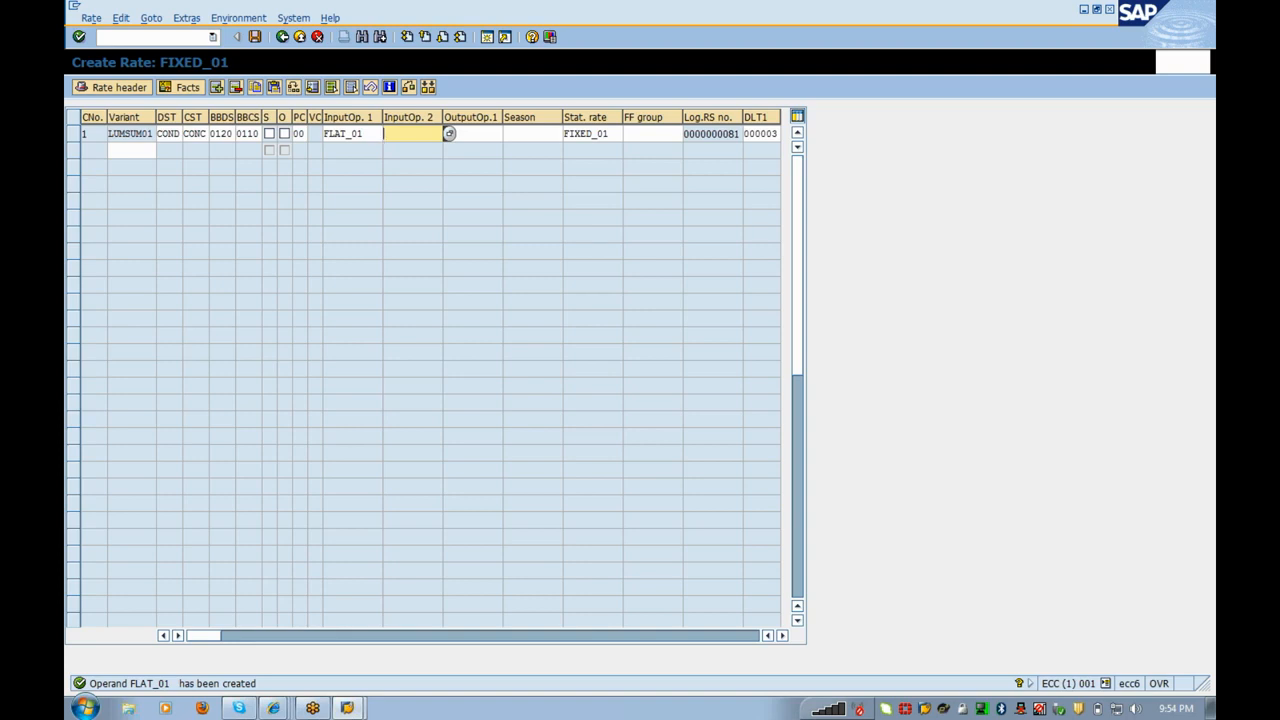
text(FACTOT_01)
double_click(420, 136)
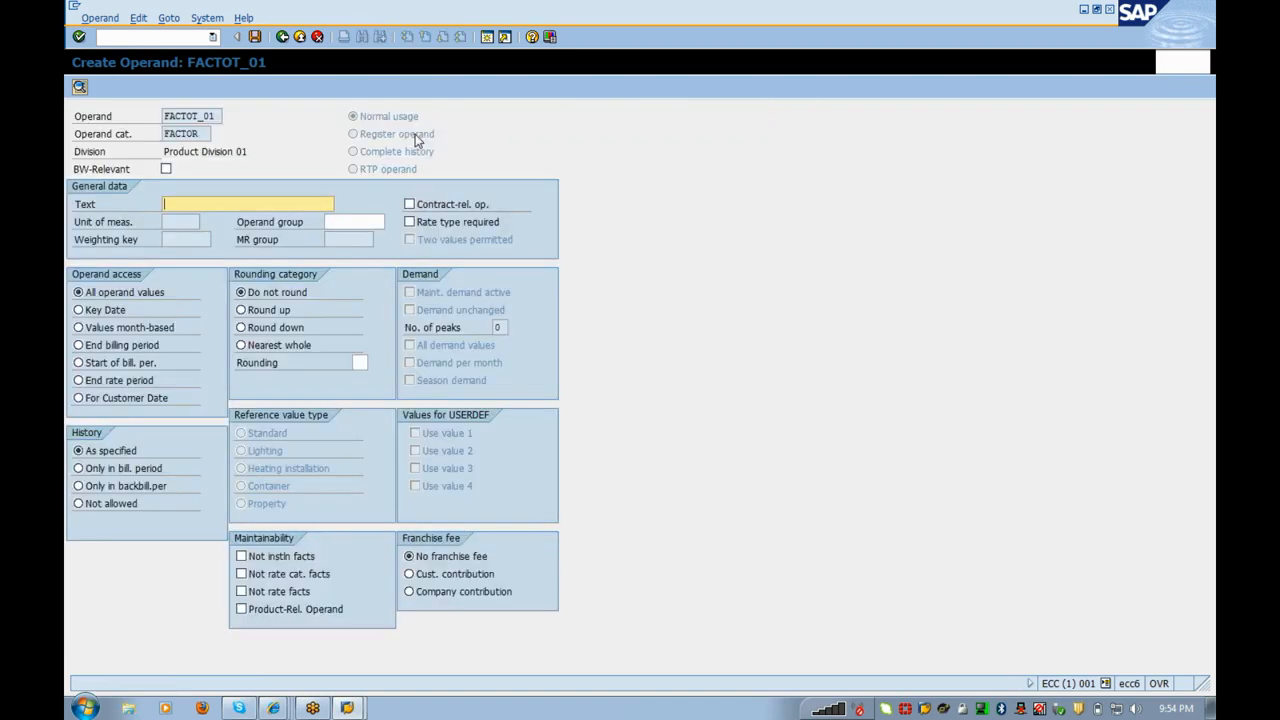
text(Factor)
click(256, 38)
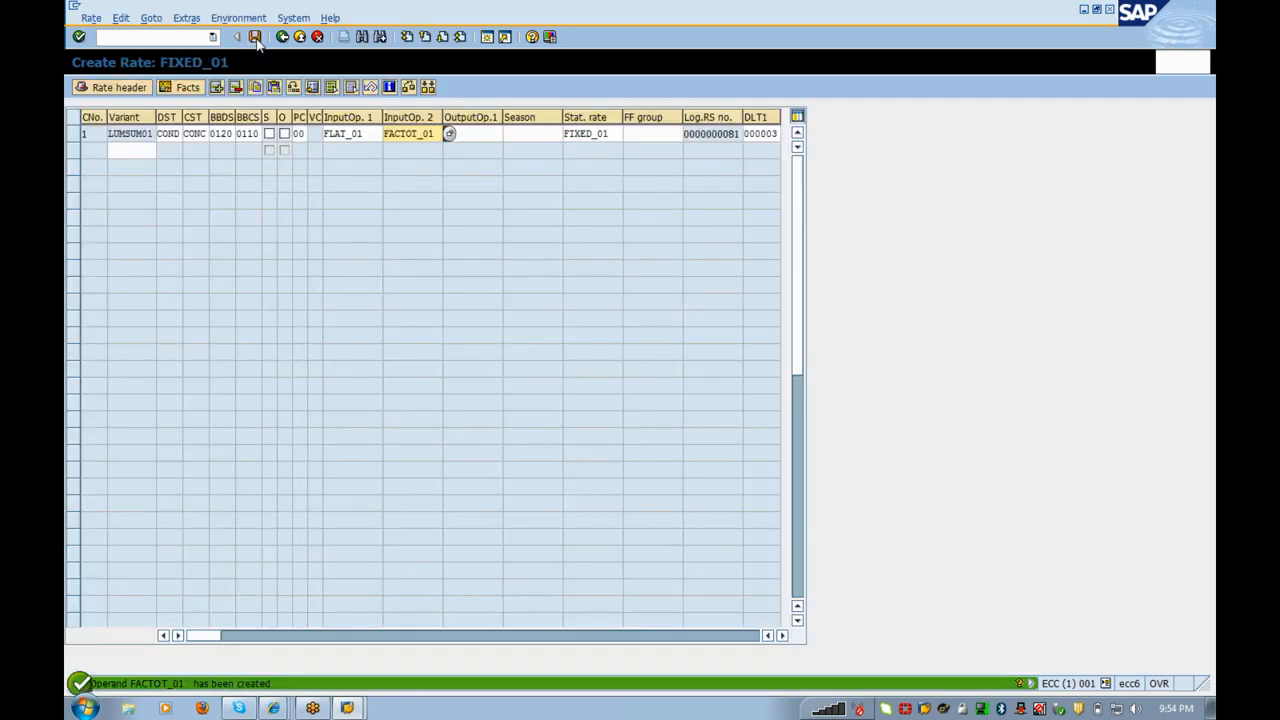
Step: Create output operand FLAT_AMT described as 'Amount', then save rate FIXED_01
key(Tab)
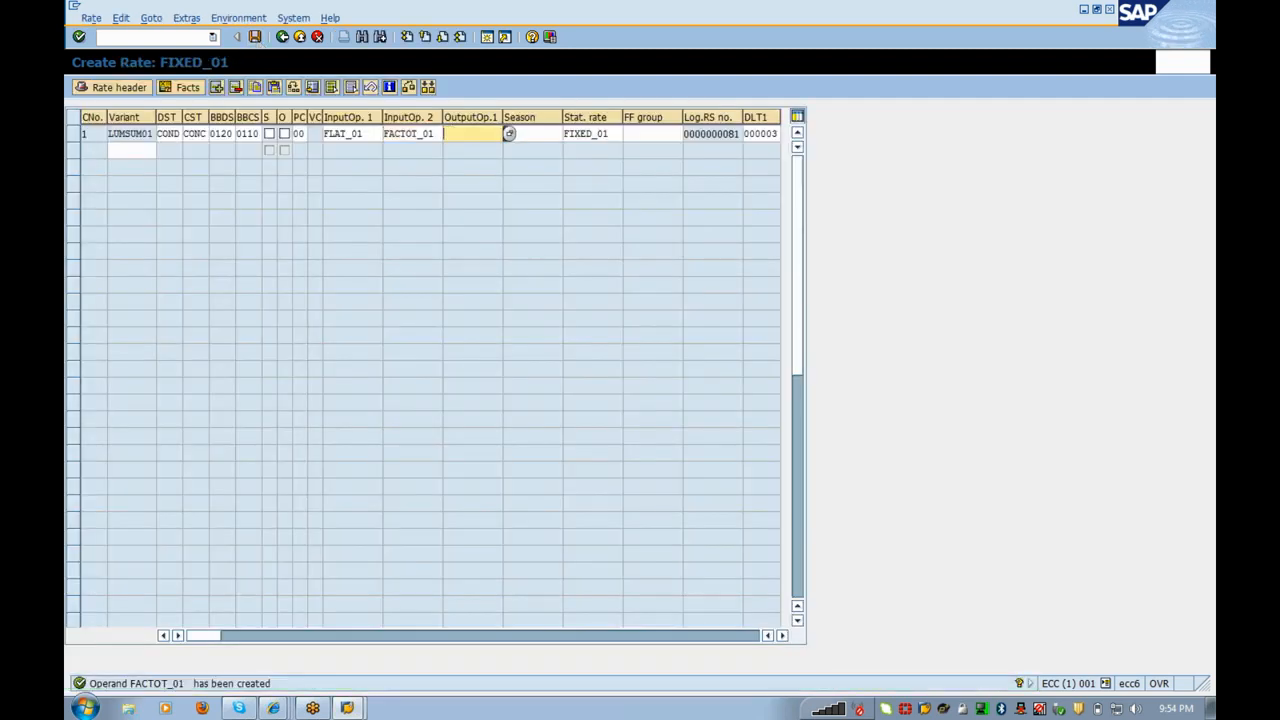
click(509, 134)
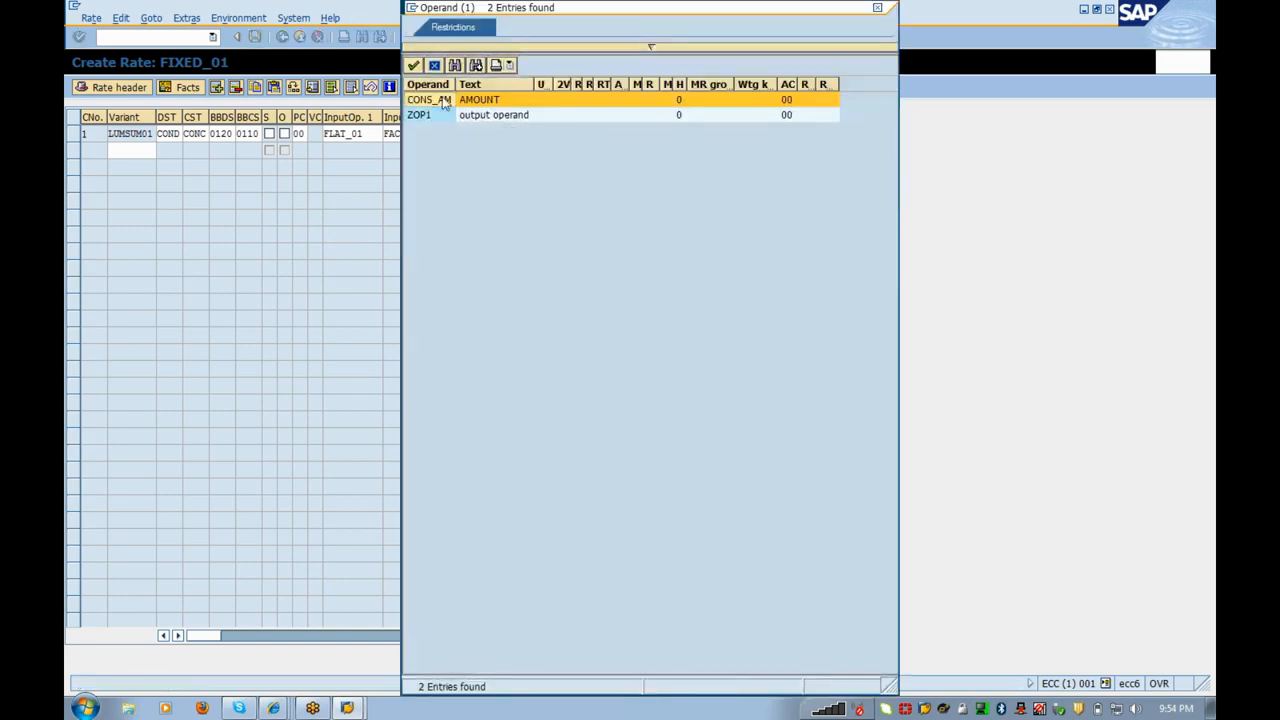
click(434, 65)
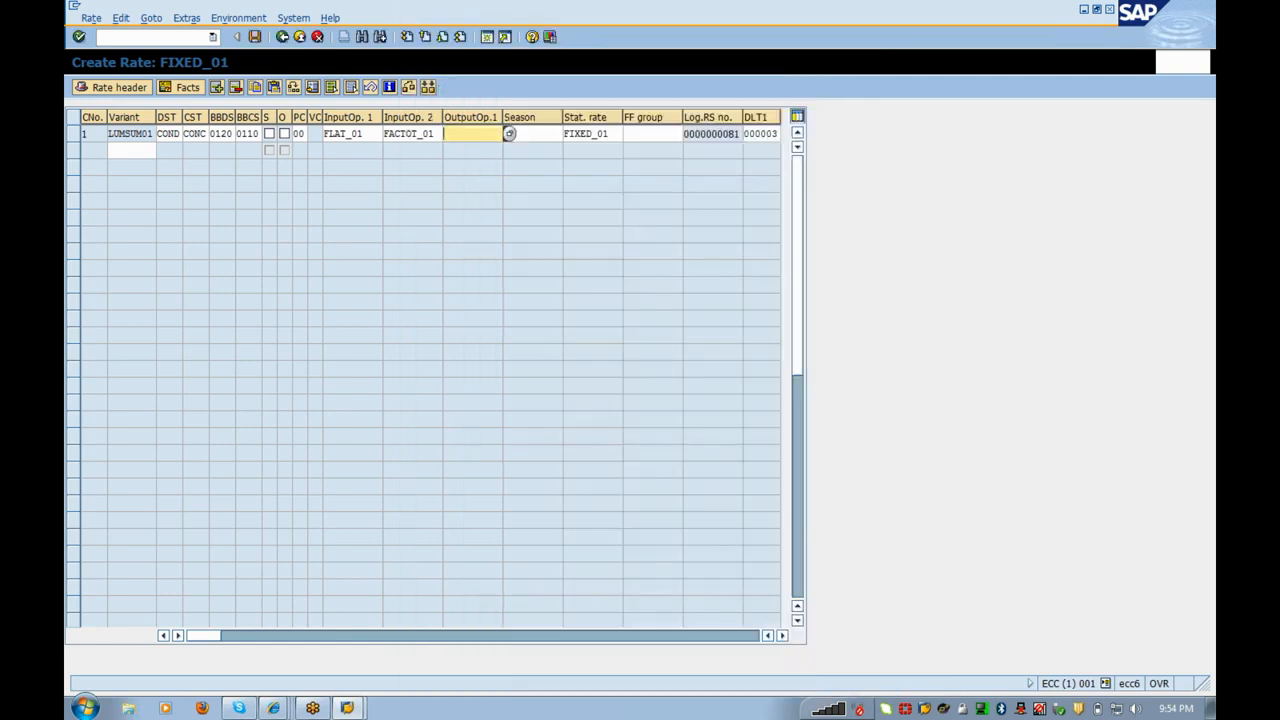
text(FLAT_AMT)
double_click(466, 134)
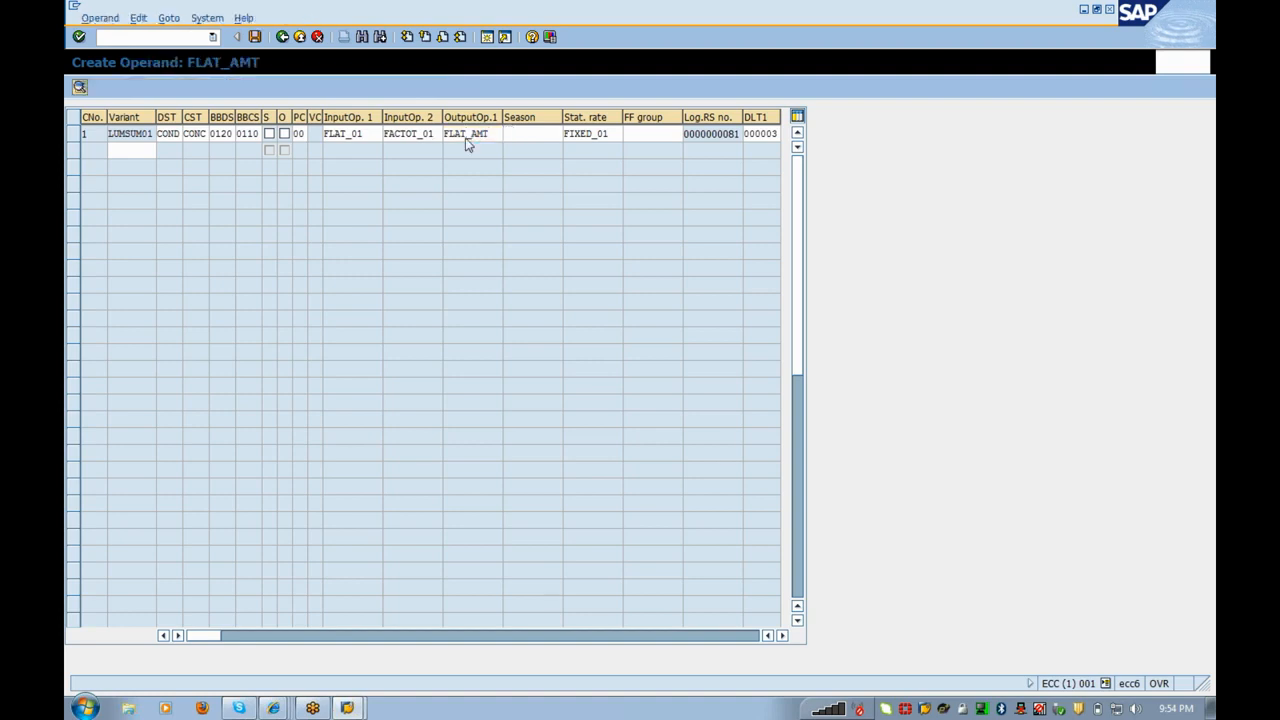
text(Amount)
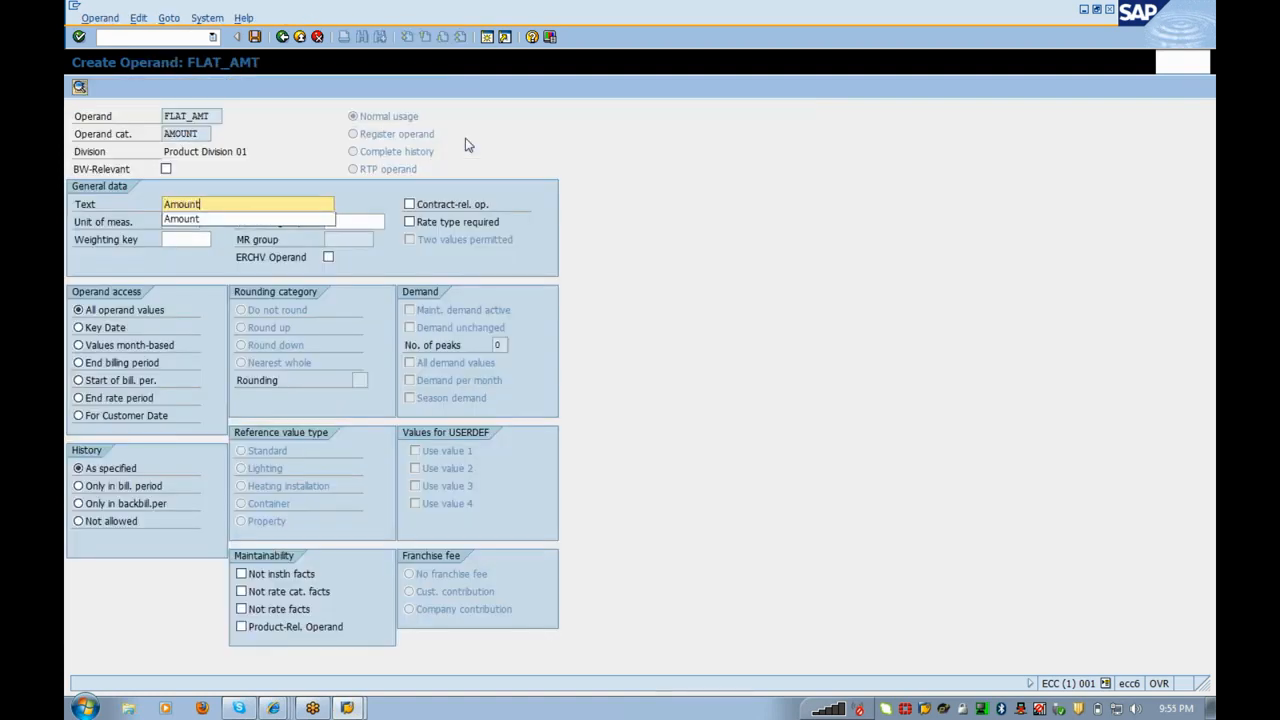
key(Return)
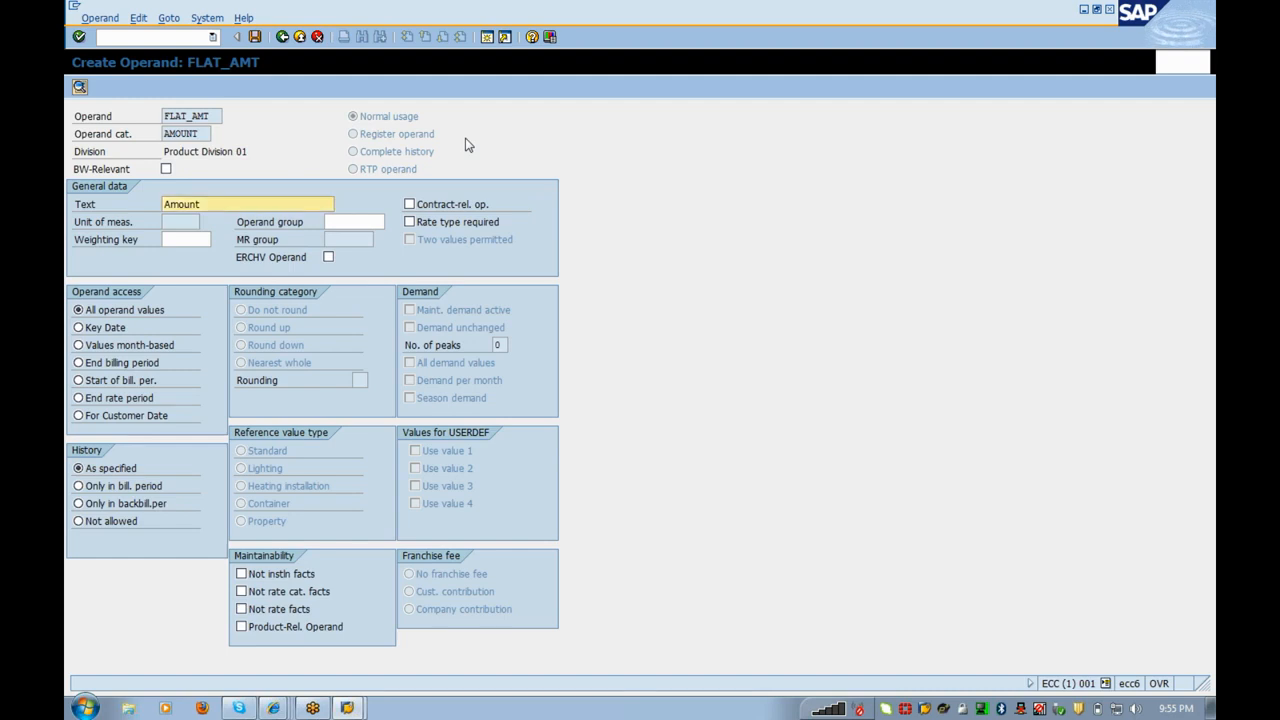
click(254, 37)
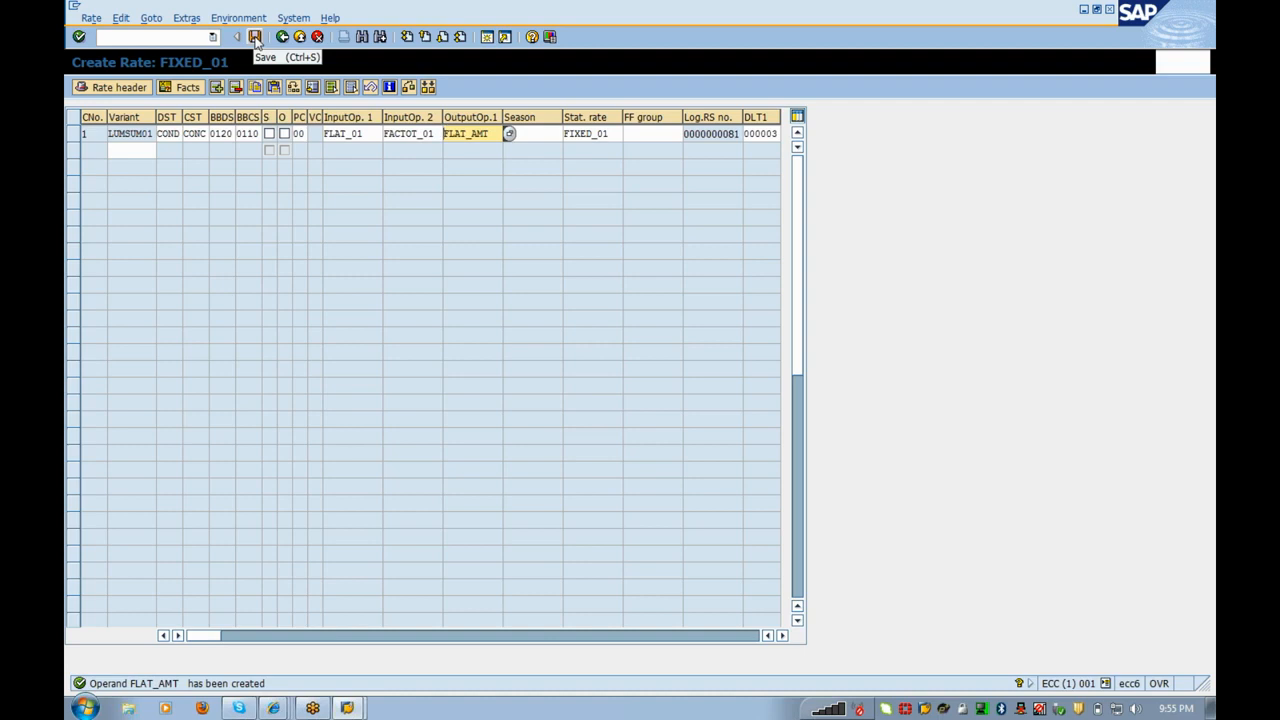
click(254, 37)
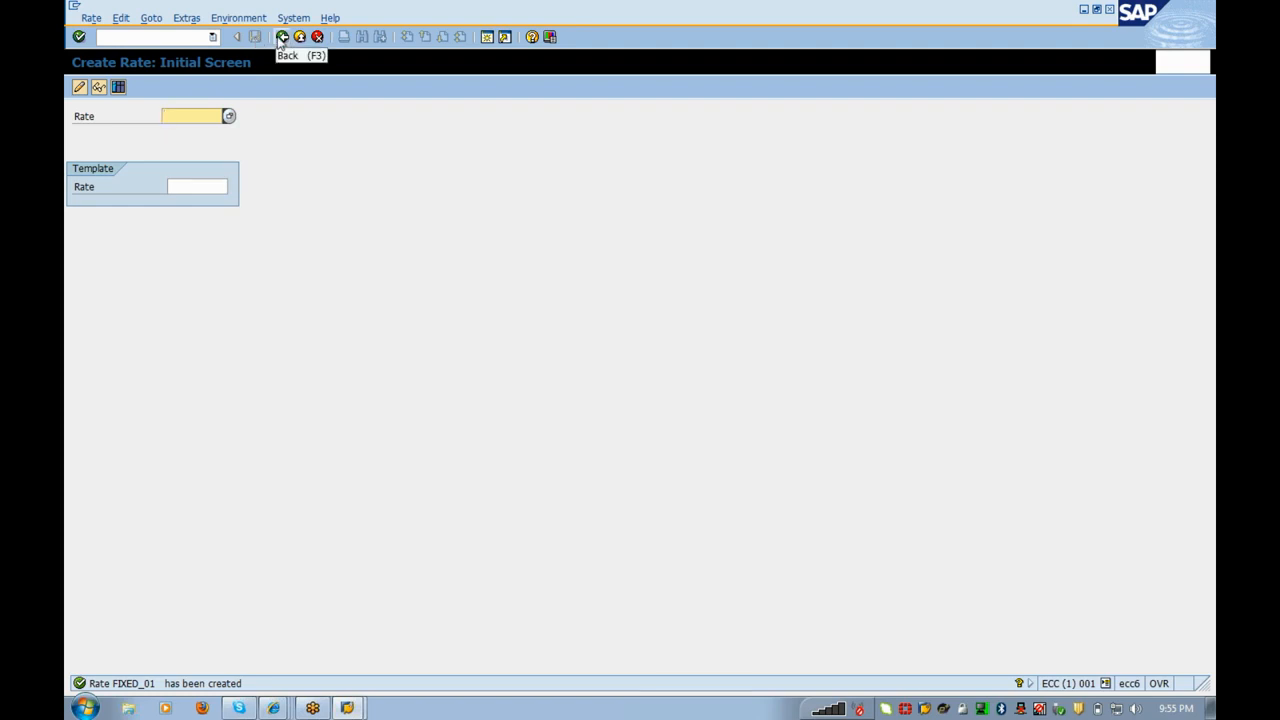
Step: Leave rate creation and rerun the Define Rates activity from the IMG
click(282, 37)
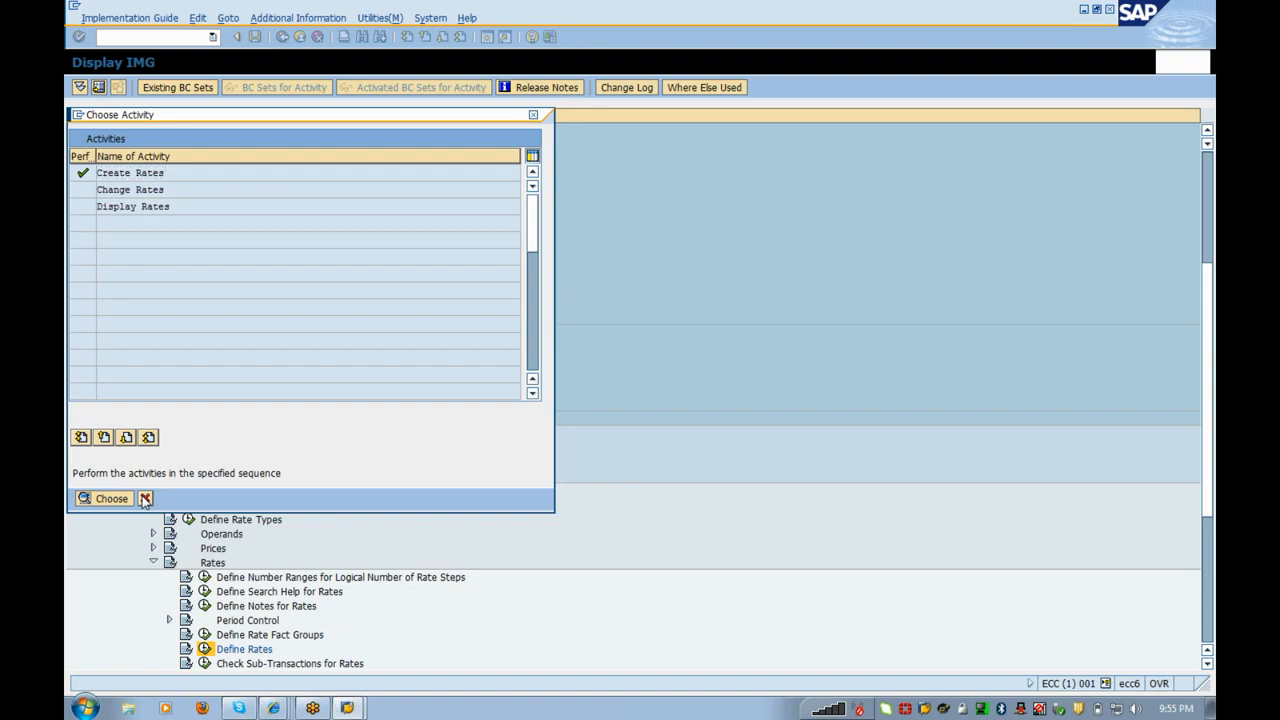
click(145, 499)
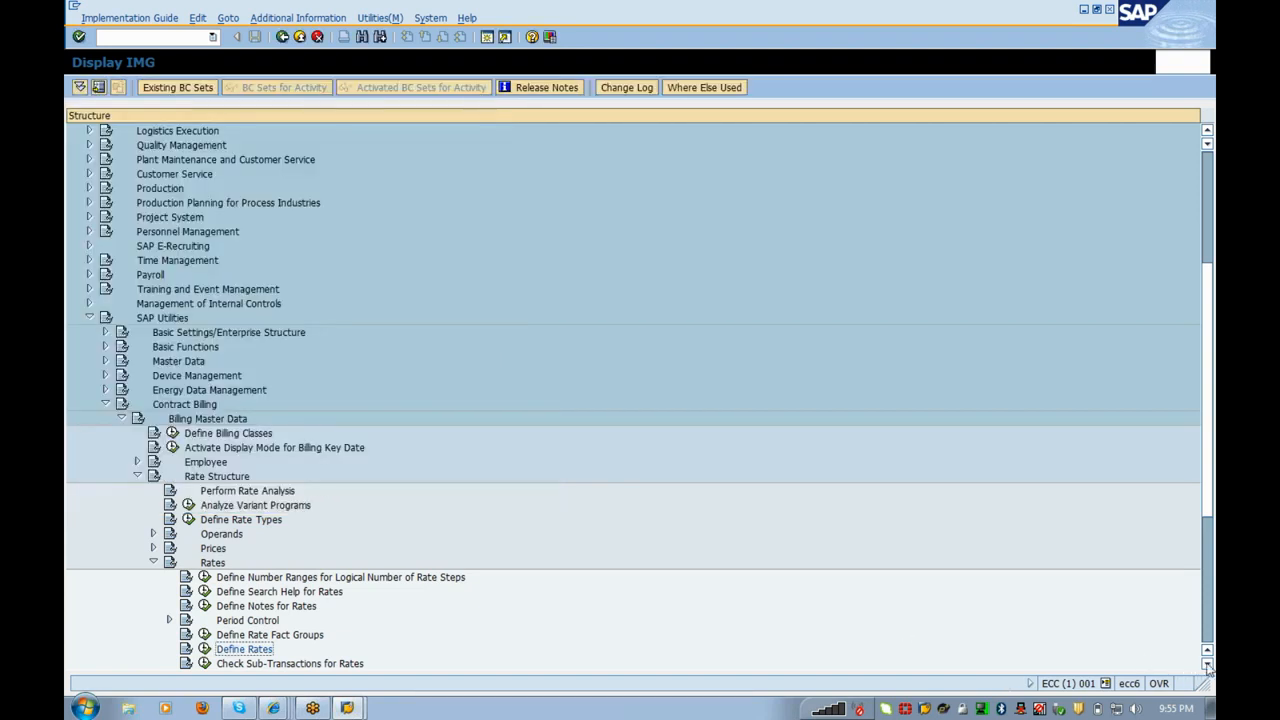
click(1207, 664)
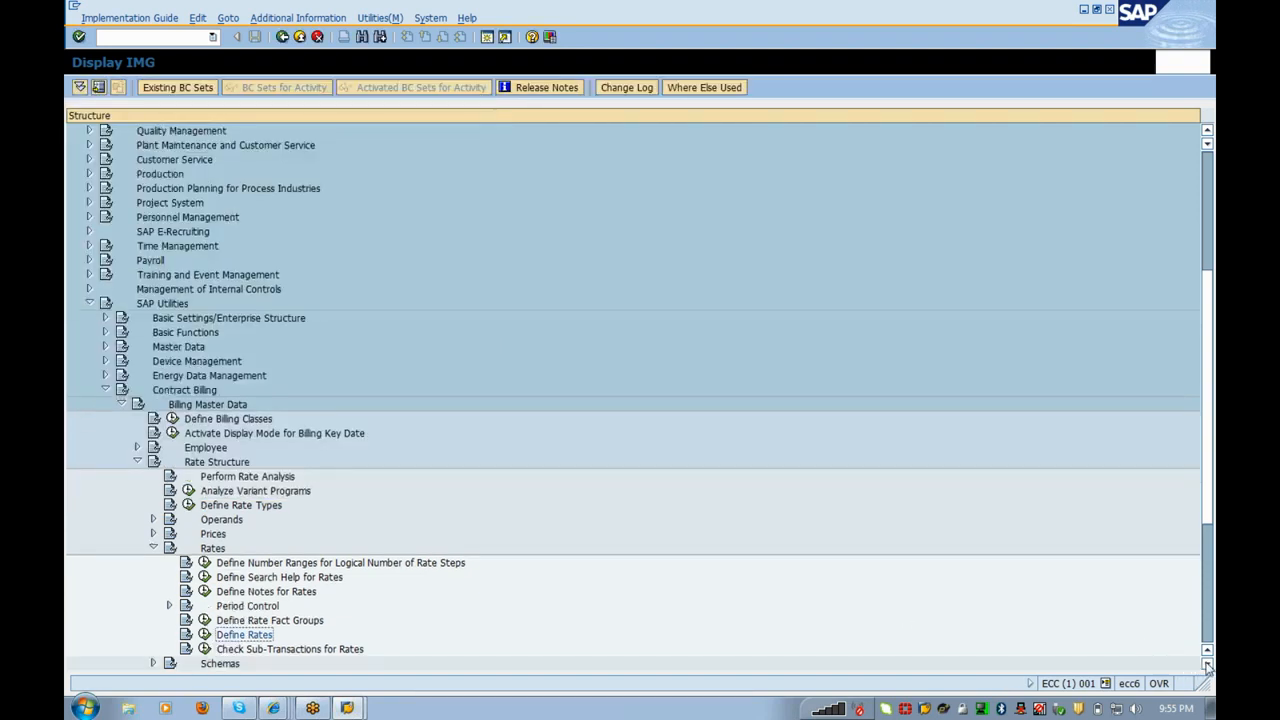
click(1207, 664)
click(1207, 664)
click(1207, 664)
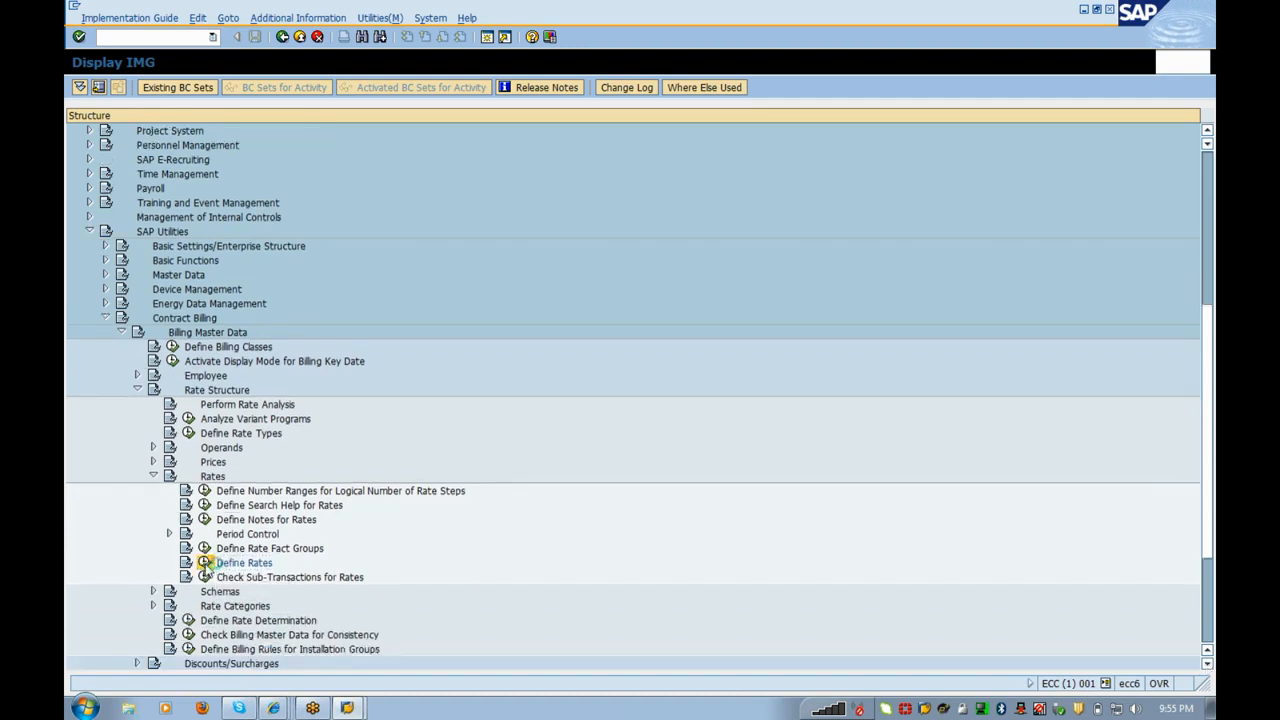
click(205, 563)
Step: Open existing rate FIXED_01 in change mode
double_click(153, 171)
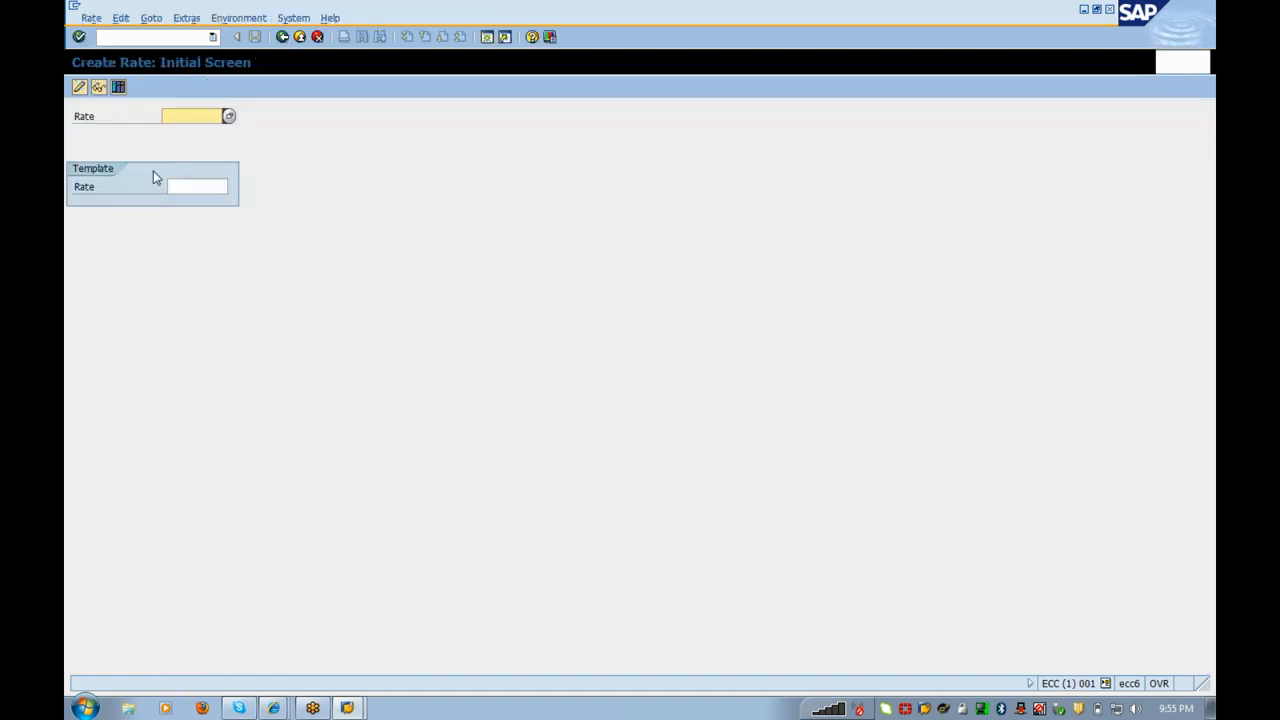
key(BackSpace)
key(Down)
key(Return)
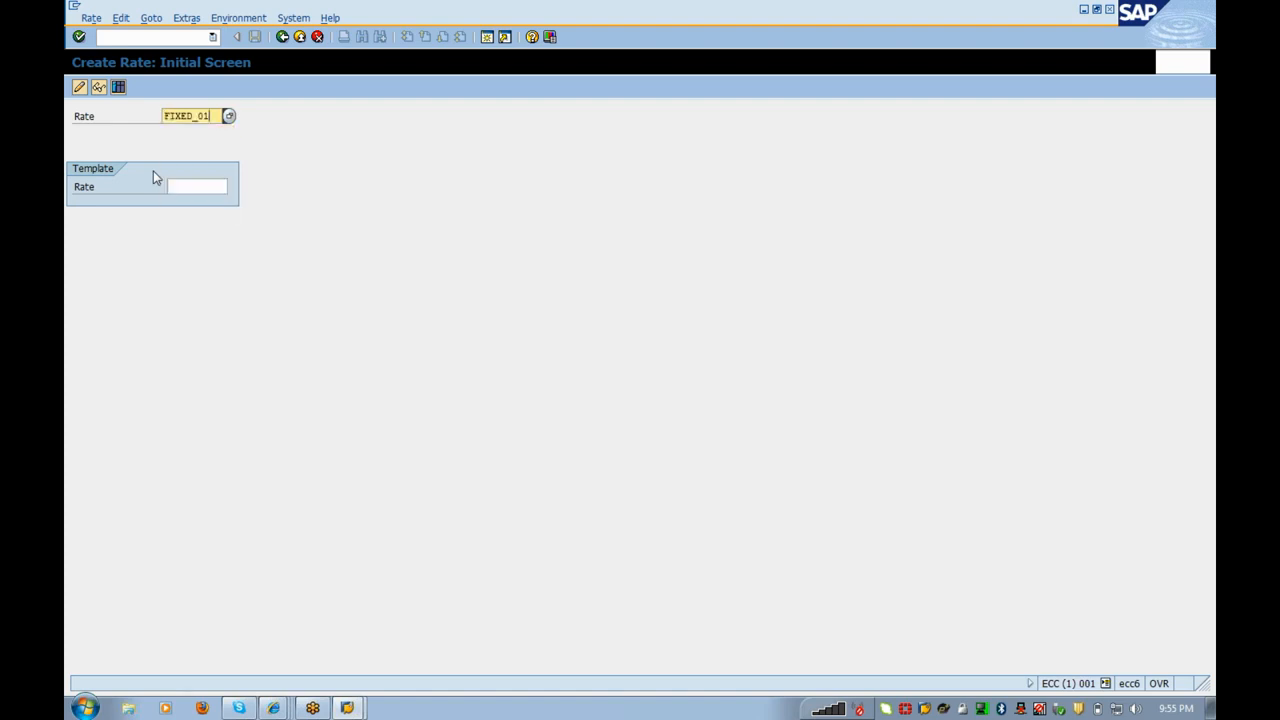
key(Return)
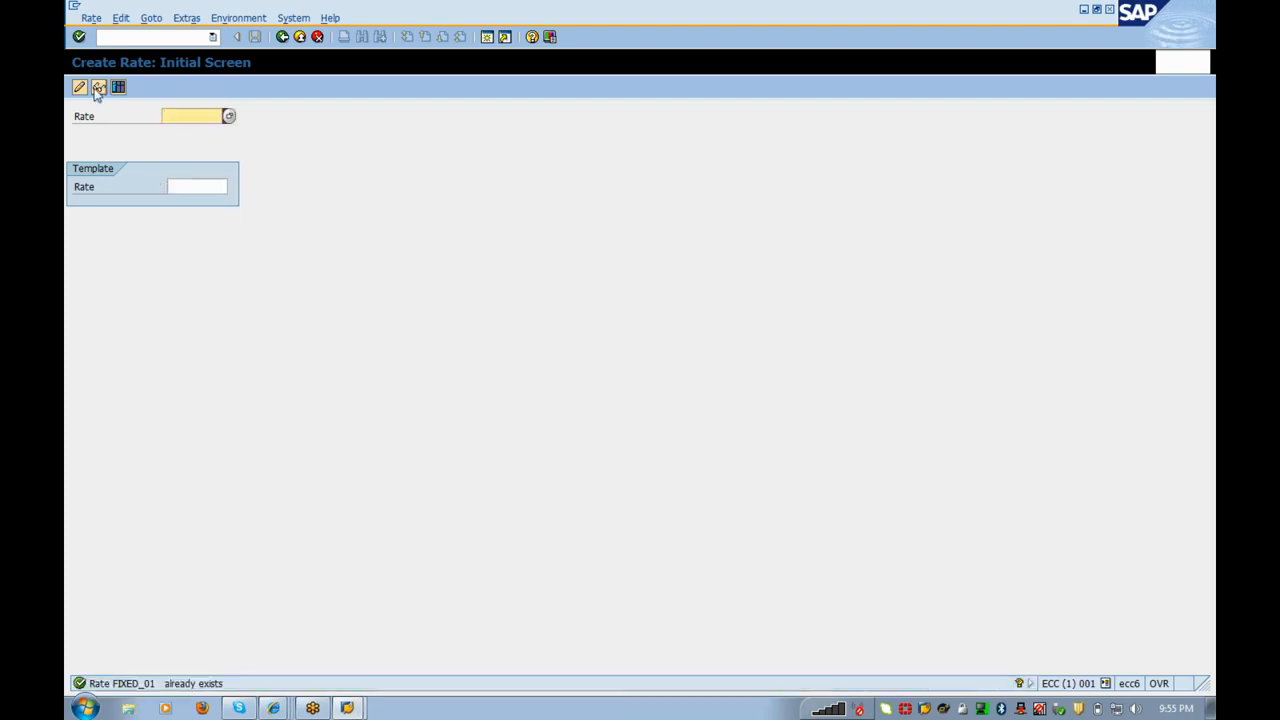
click(80, 88)
key(Return)
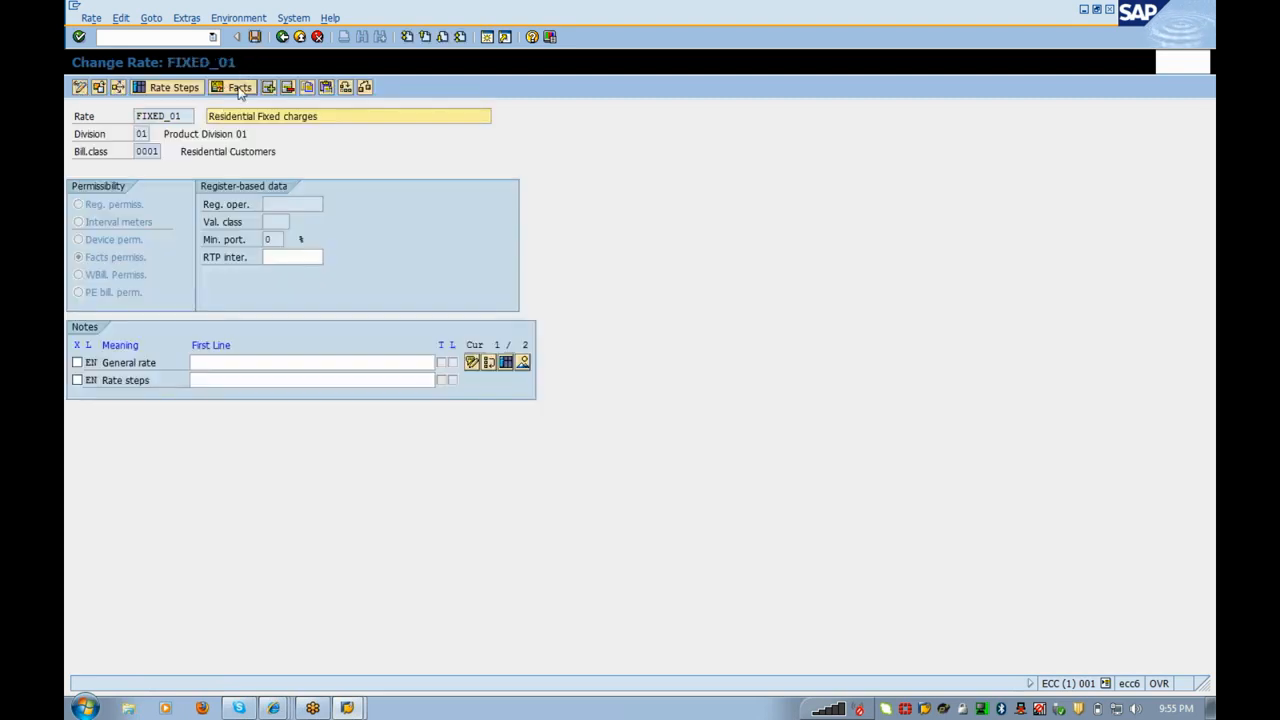
Step: Select rate fact group 1000 using template 1000
click(238, 88)
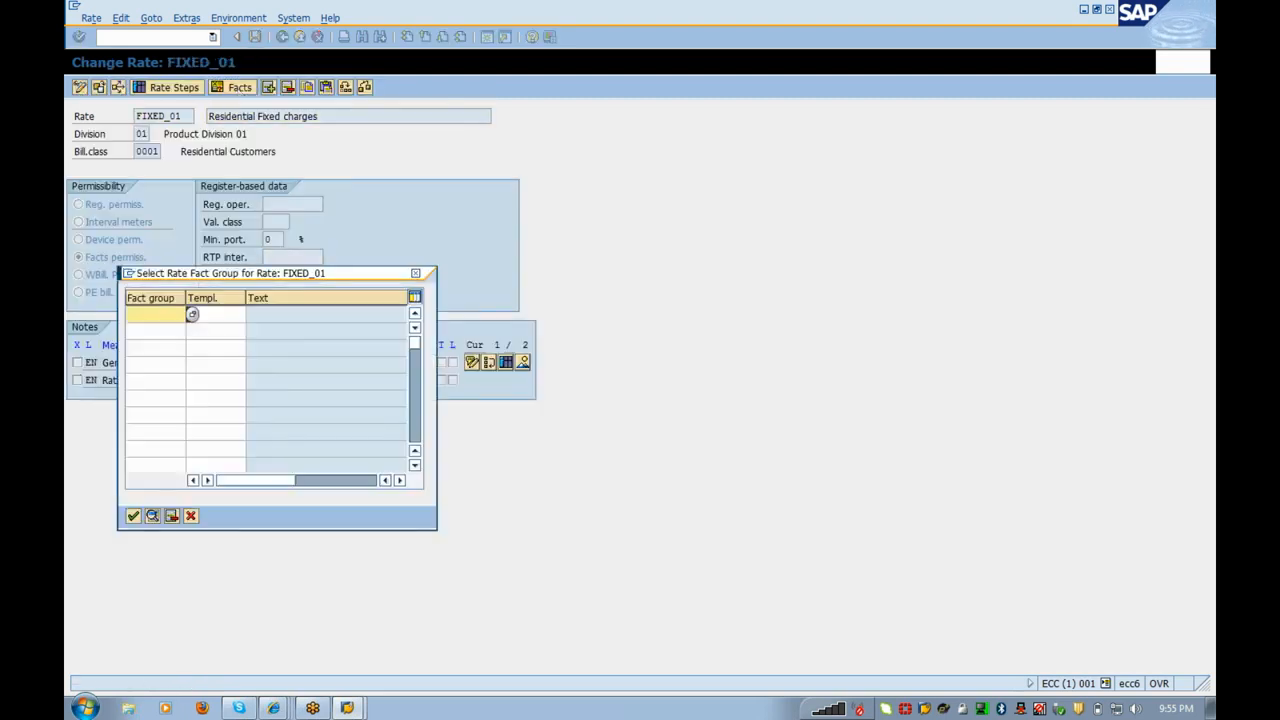
key(Return)
click(210, 314)
key(Return)
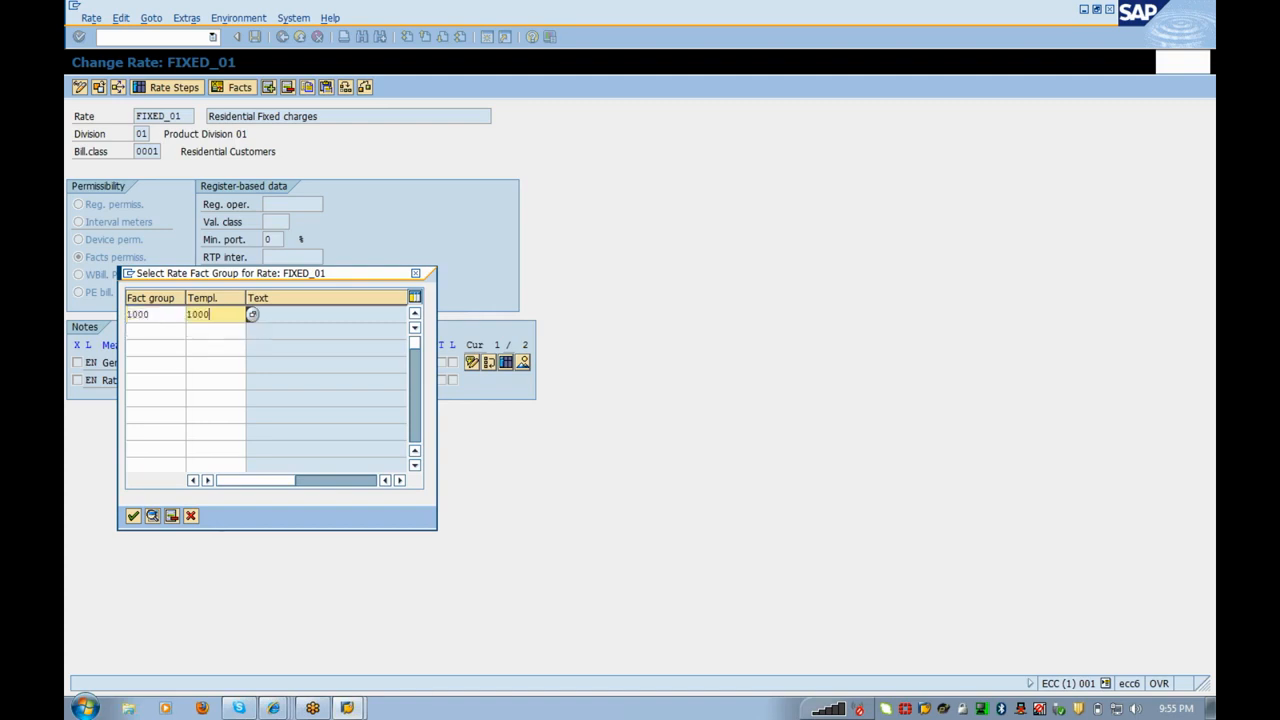
click(133, 515)
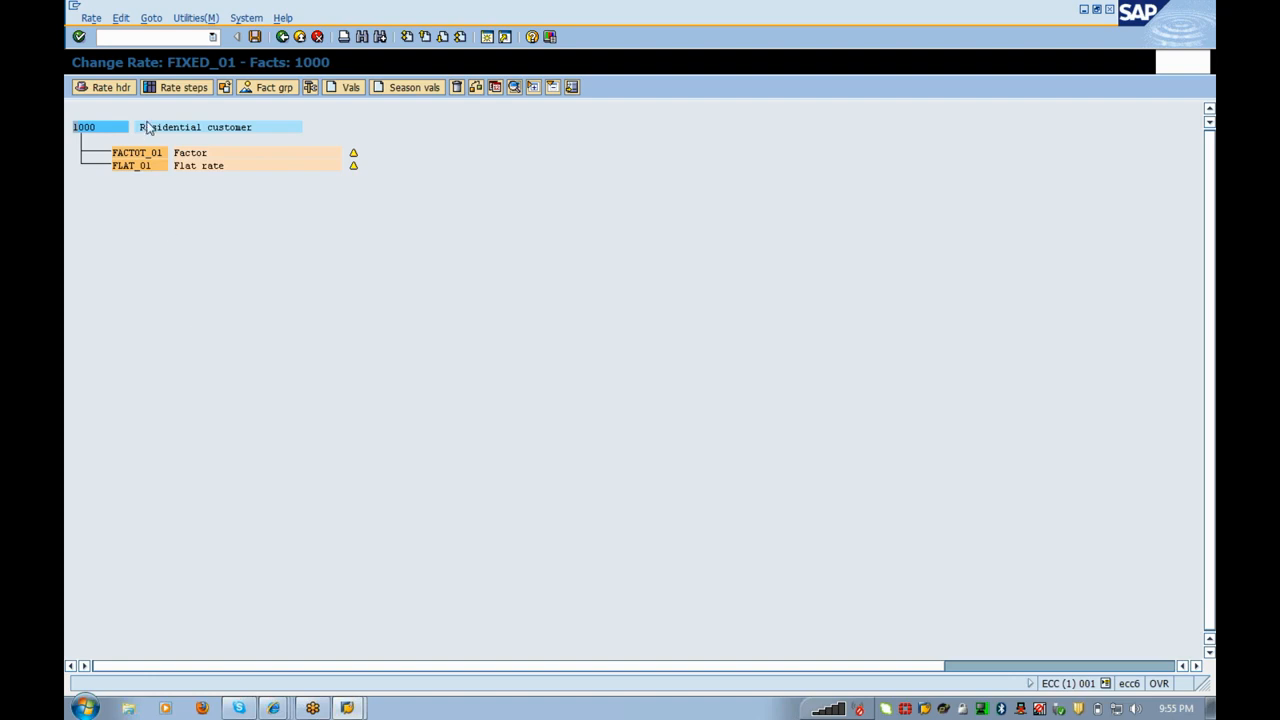
Step: Give FACTOT_01 factor 1, valid 01.01.2012 to 31.12.9999, and transfer it to the rate
double_click(148, 154)
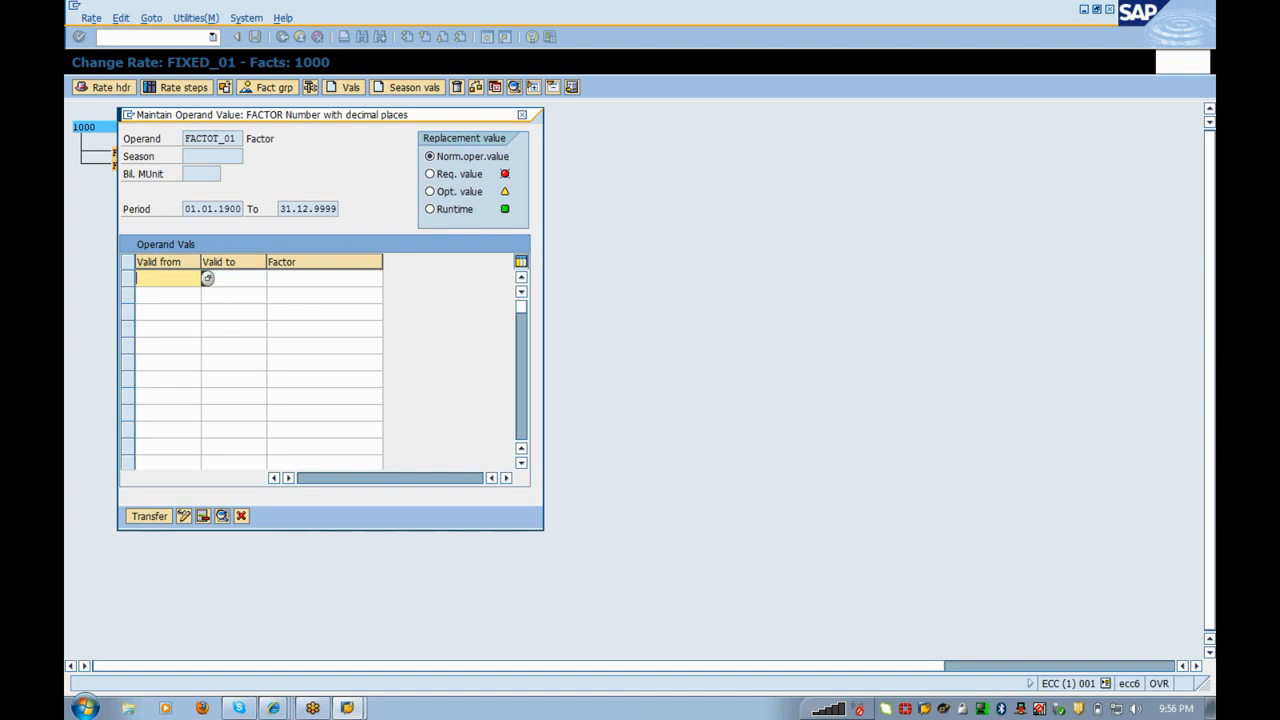
text(01012012)
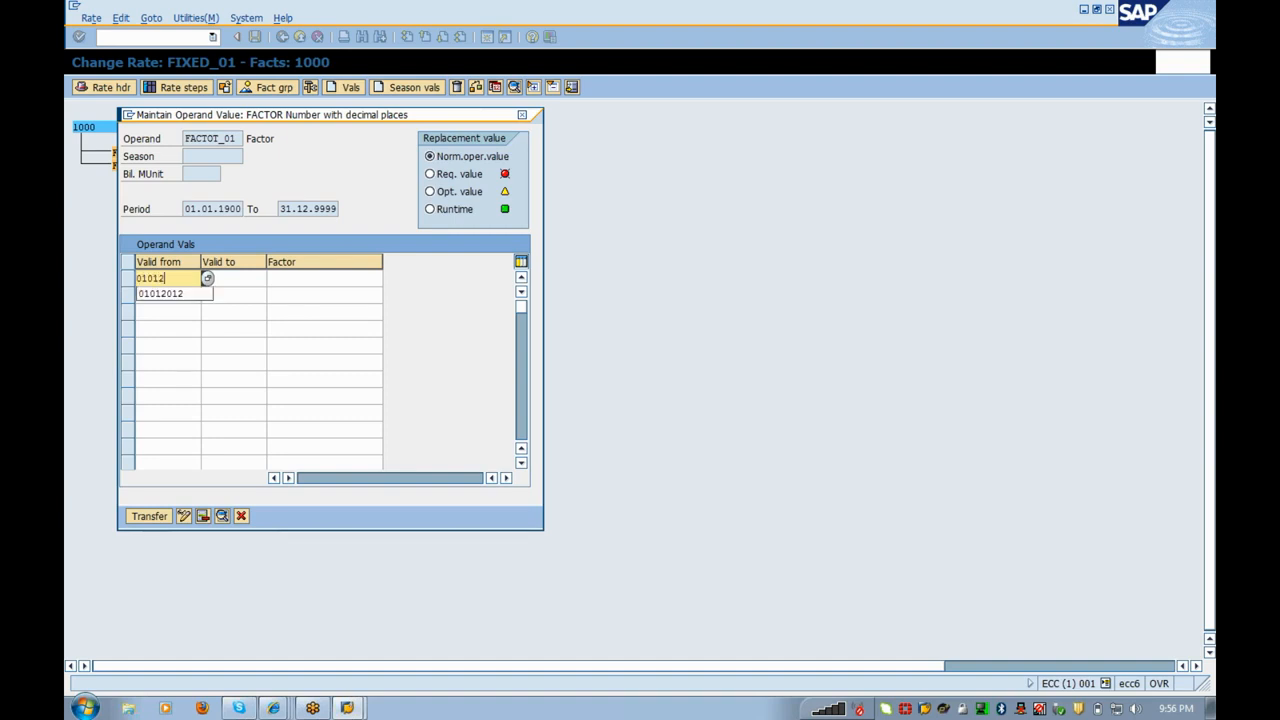
key(Tab)
text(31)
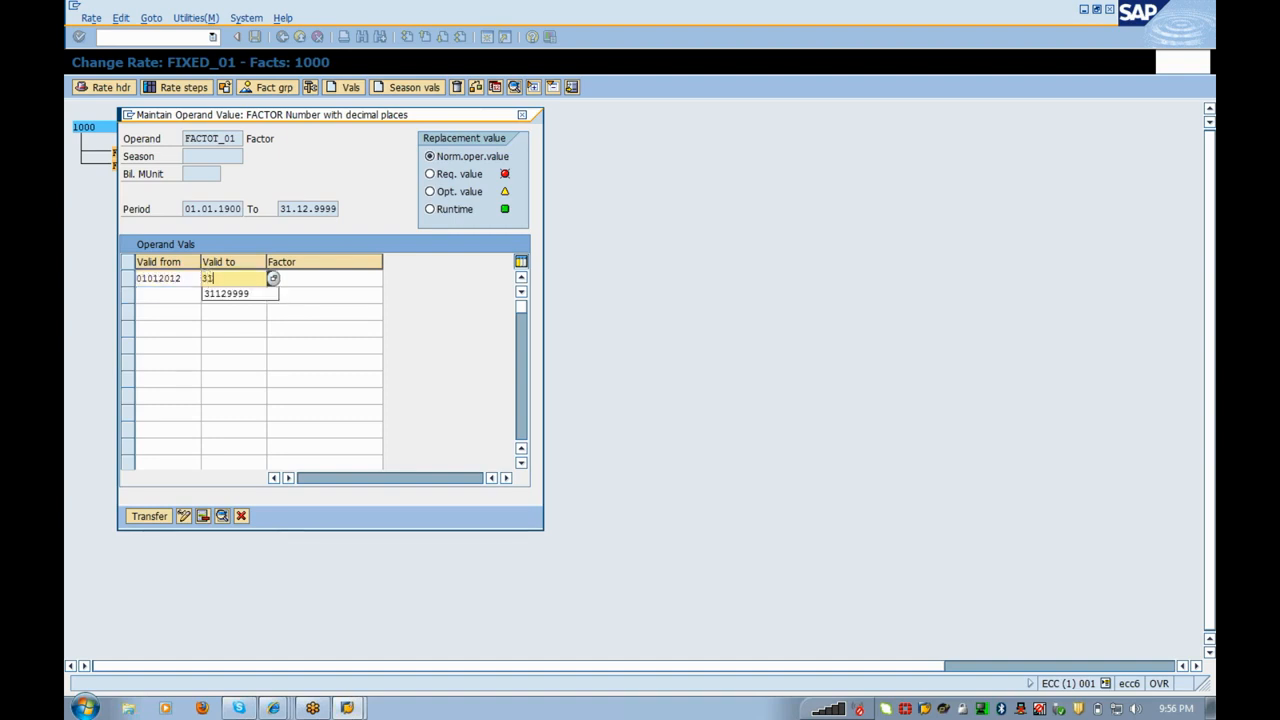
text(129999)
key(Tab)
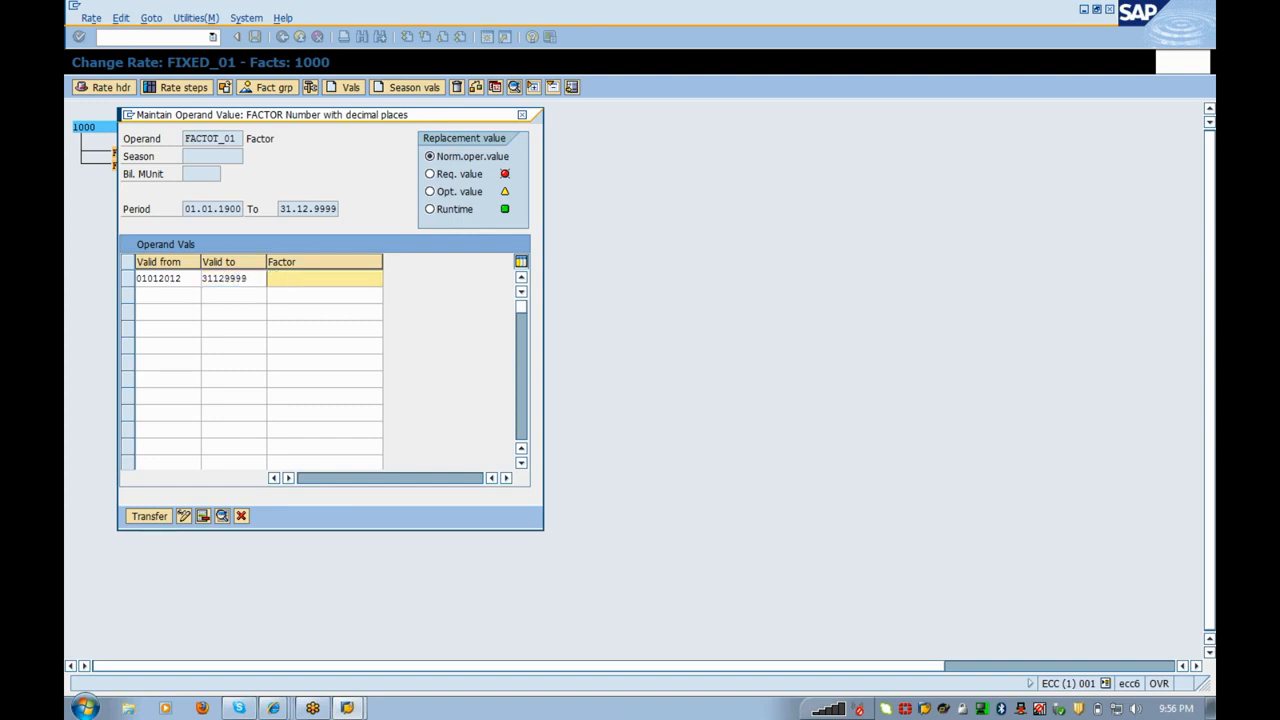
text(1)
key(Return)
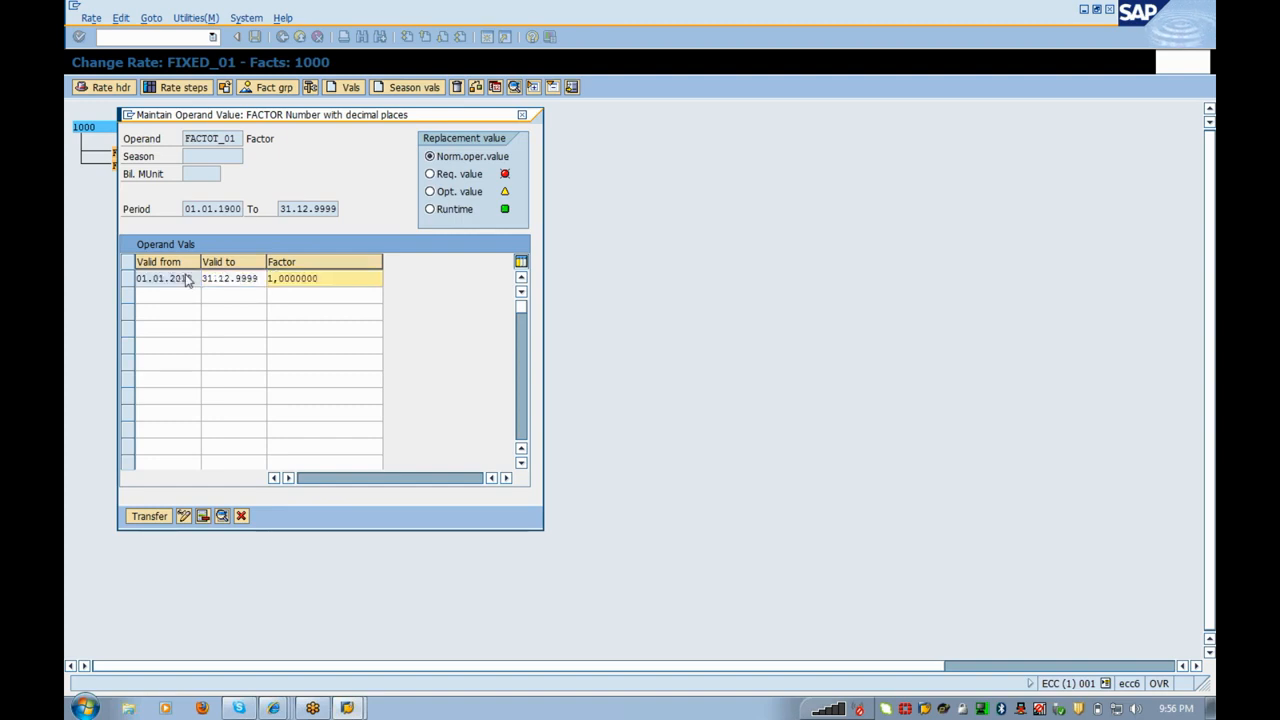
click(150, 517)
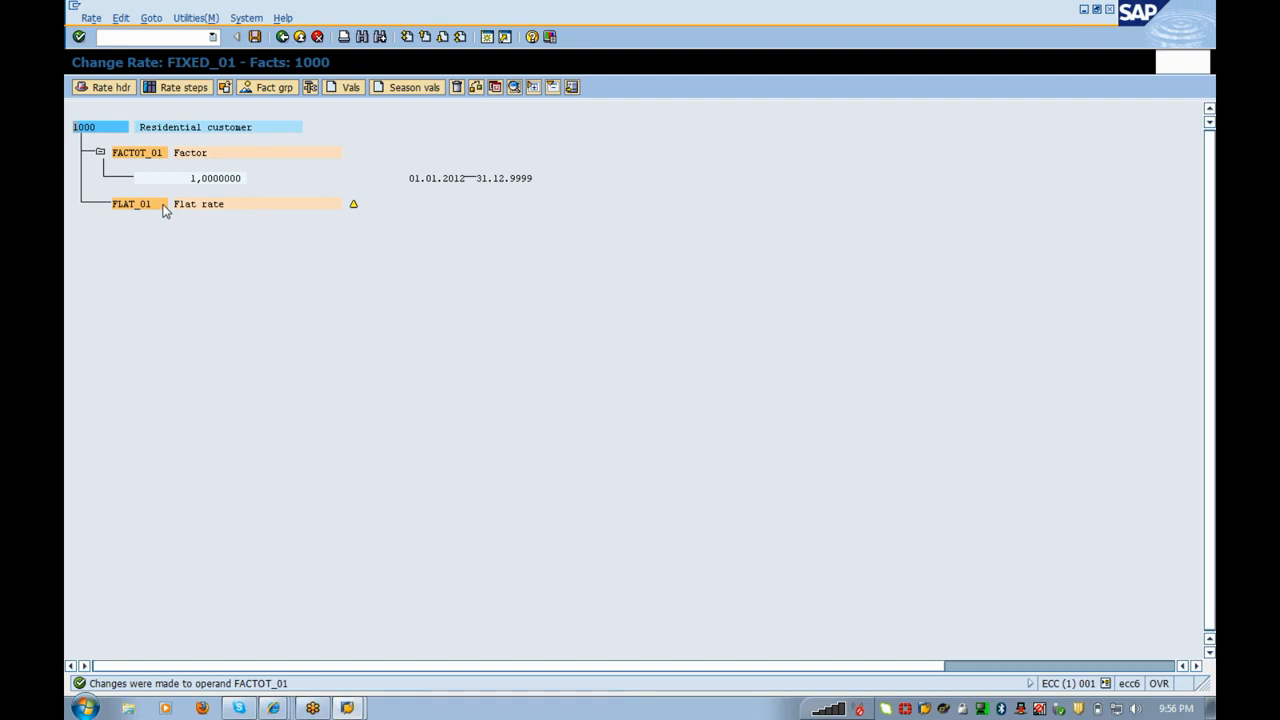
double_click(165, 210)
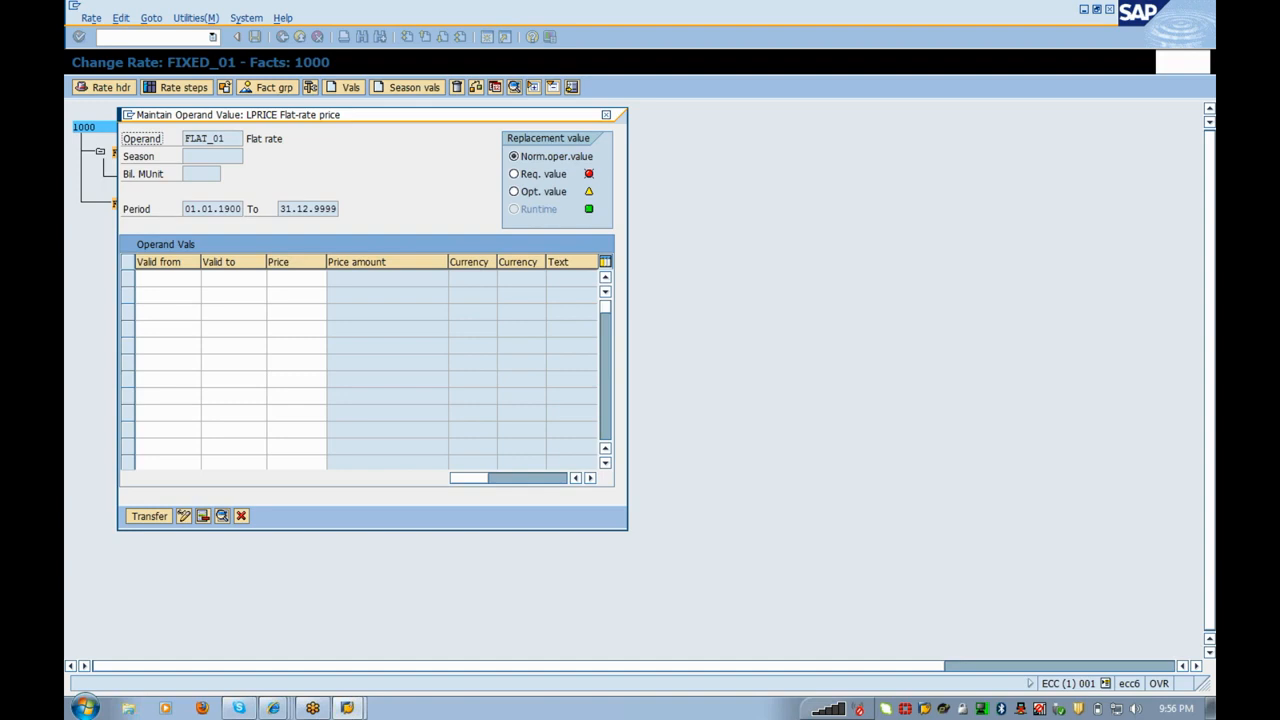
Step: Enter a FLAT_01 value row for 01.01.2012–31.12.9999 with price FLAT_P
click(167, 279)
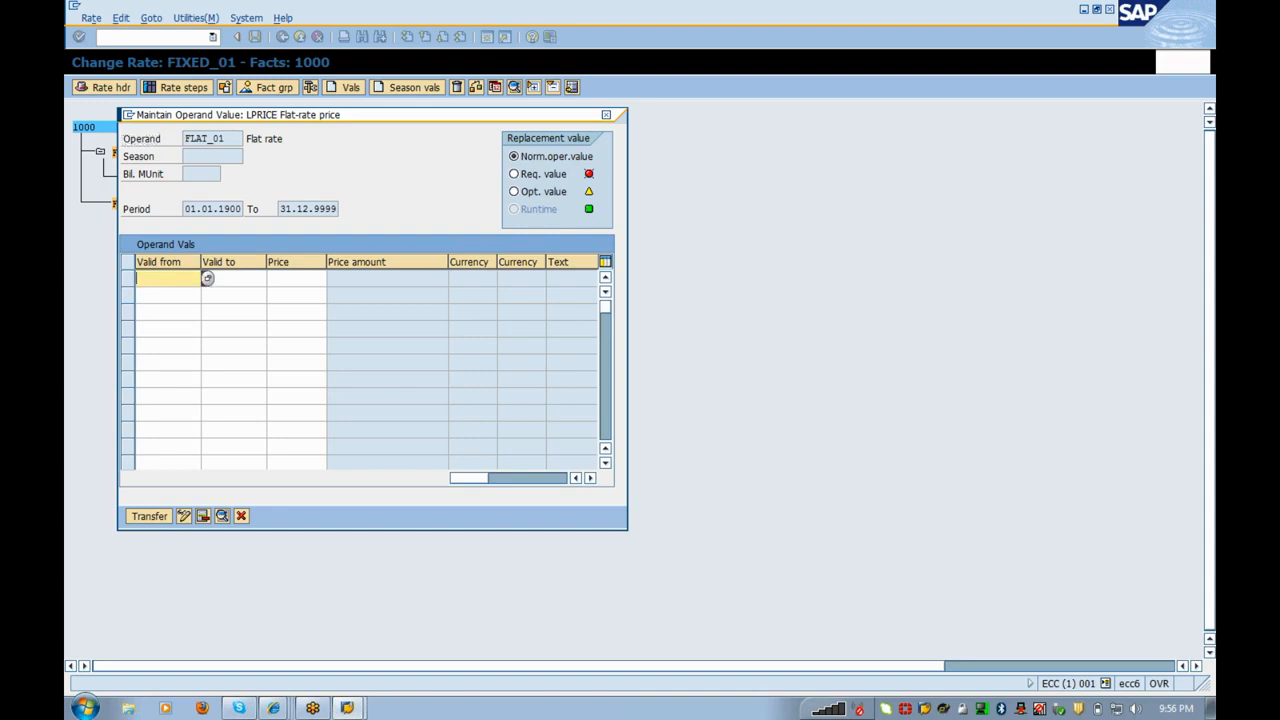
text(01)
key(Down)
key(Return)
key(Tab)
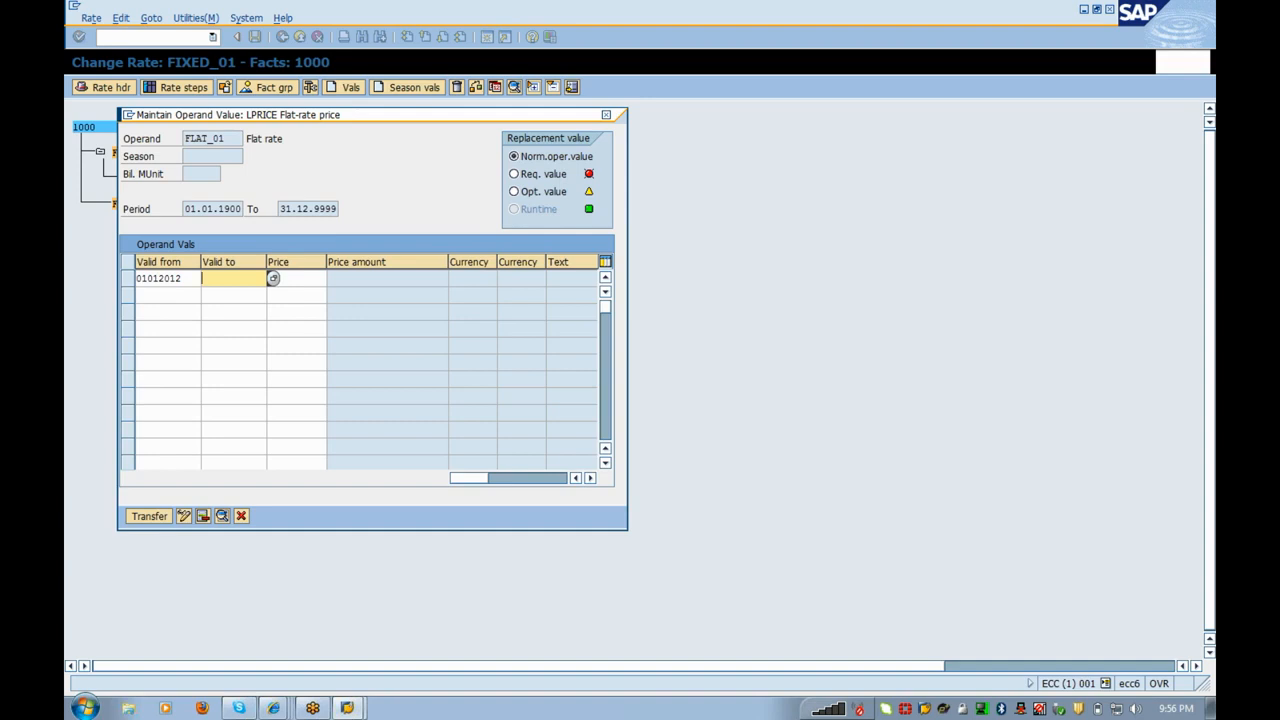
text(3)
key(Down)
key(Return)
key(Tab)
text(FLAT_P)
double_click(288, 280)
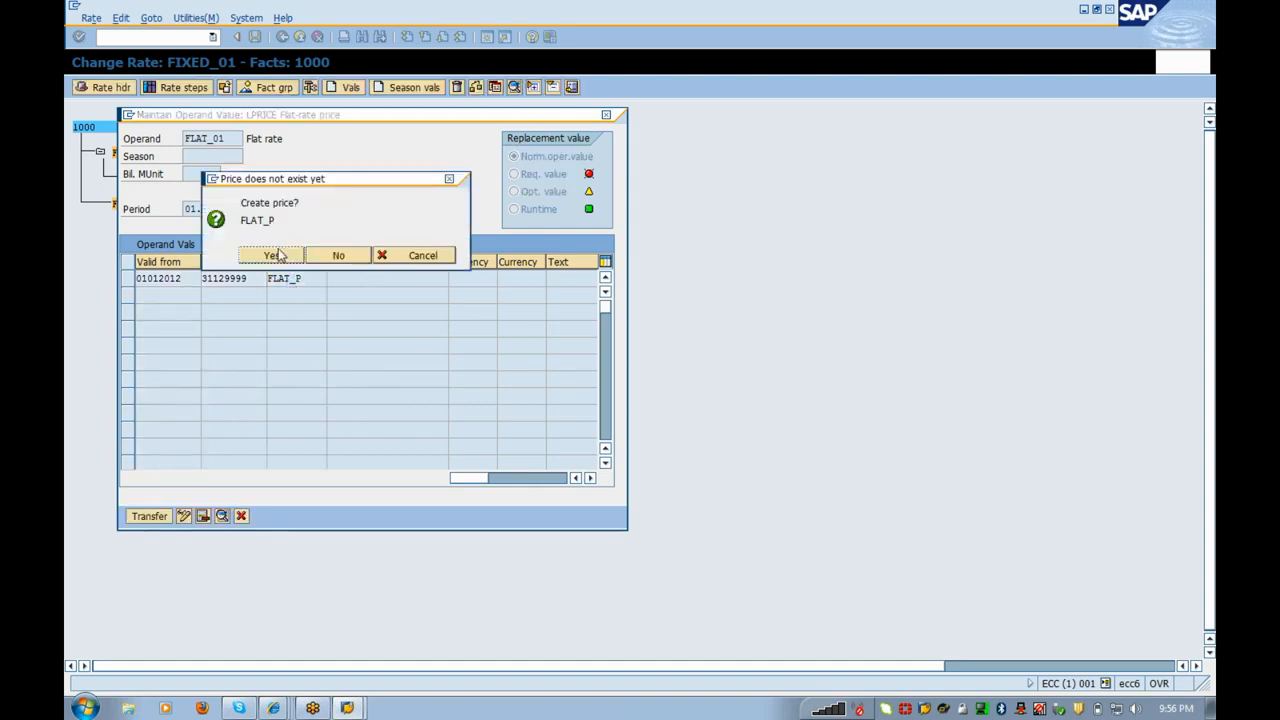
Step: Agree to create the new price FLAT_P in currency INR
click(283, 255)
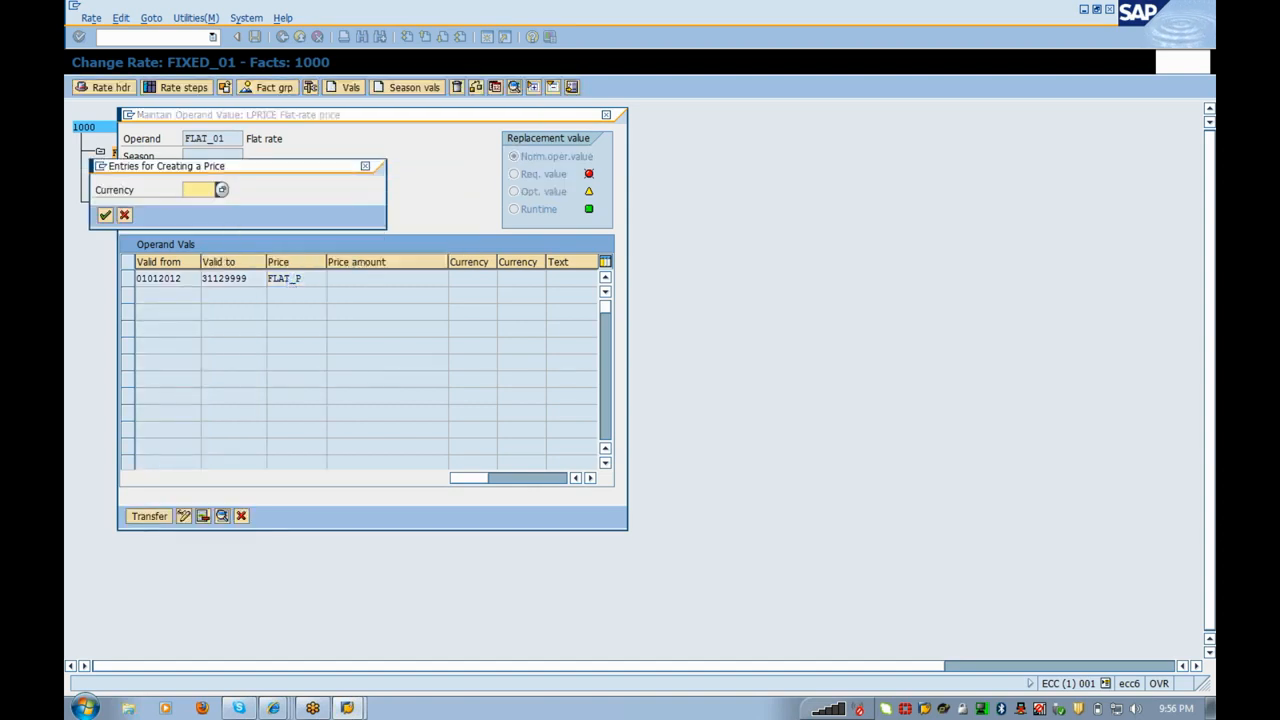
text(inr)
key(Return)
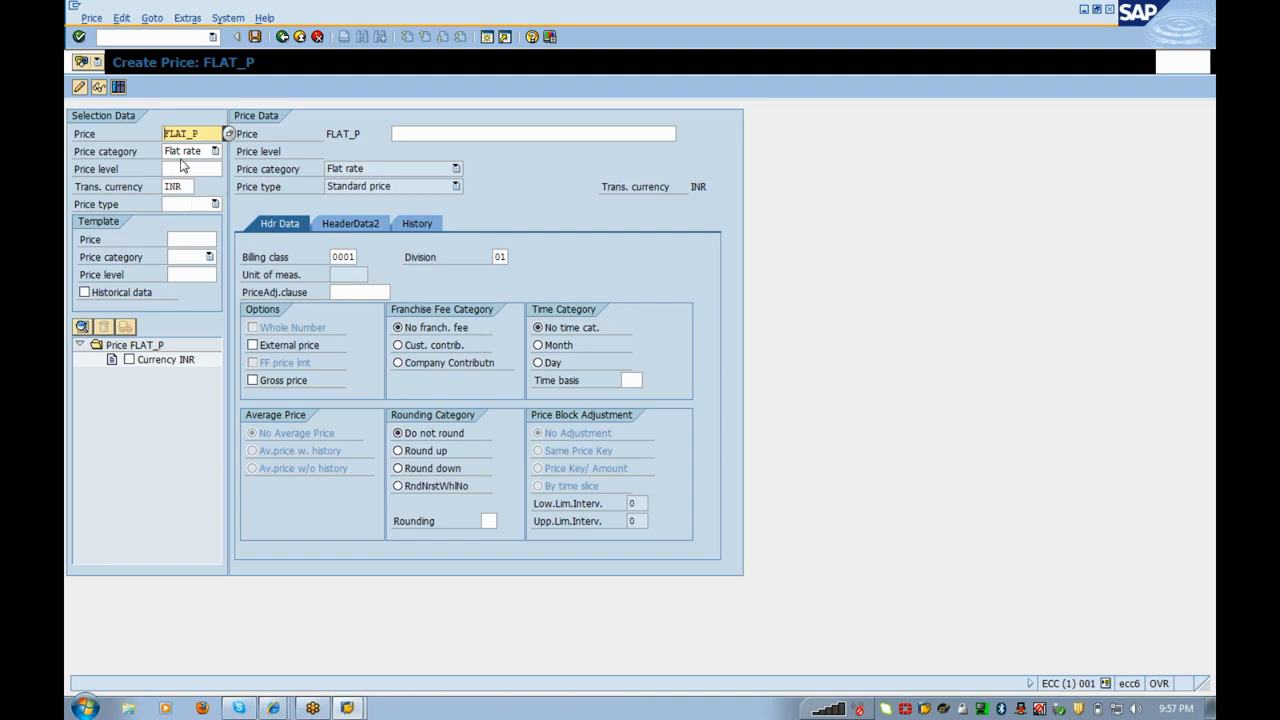
Step: Keep price category Flat rate and enter the description 'Flat rate'
click(183, 152)
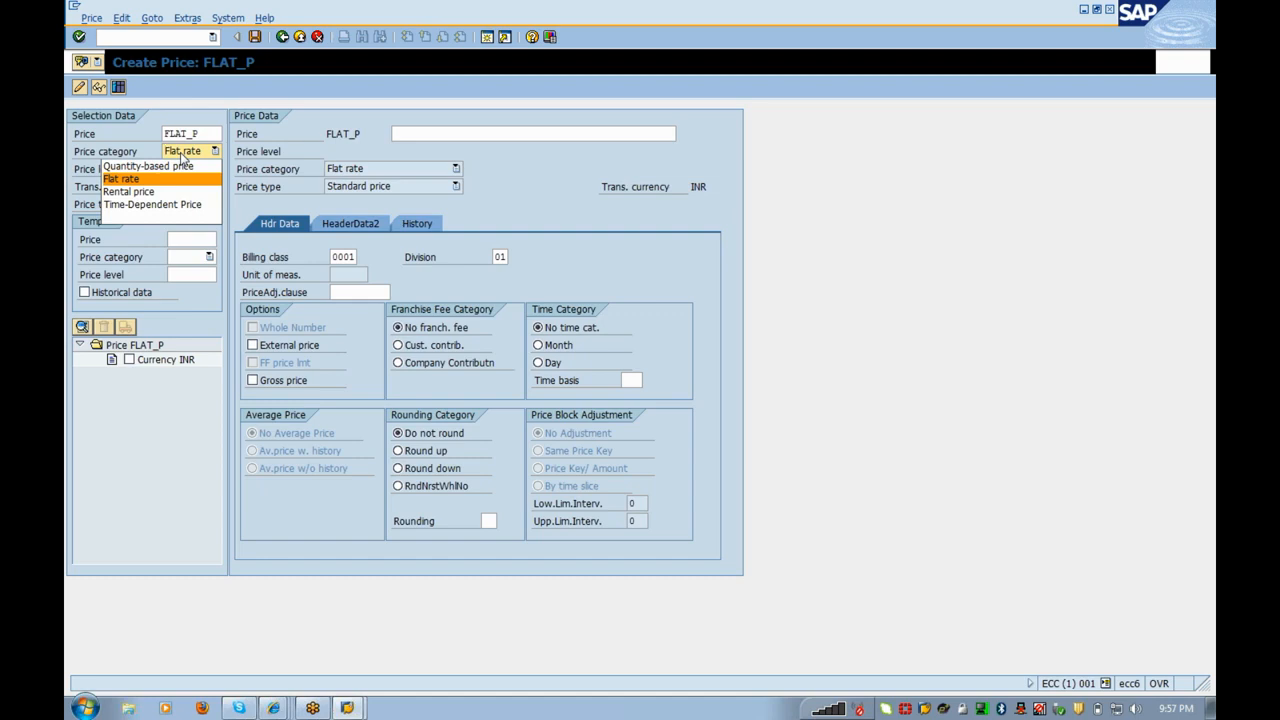
click(421, 136)
click(421, 135)
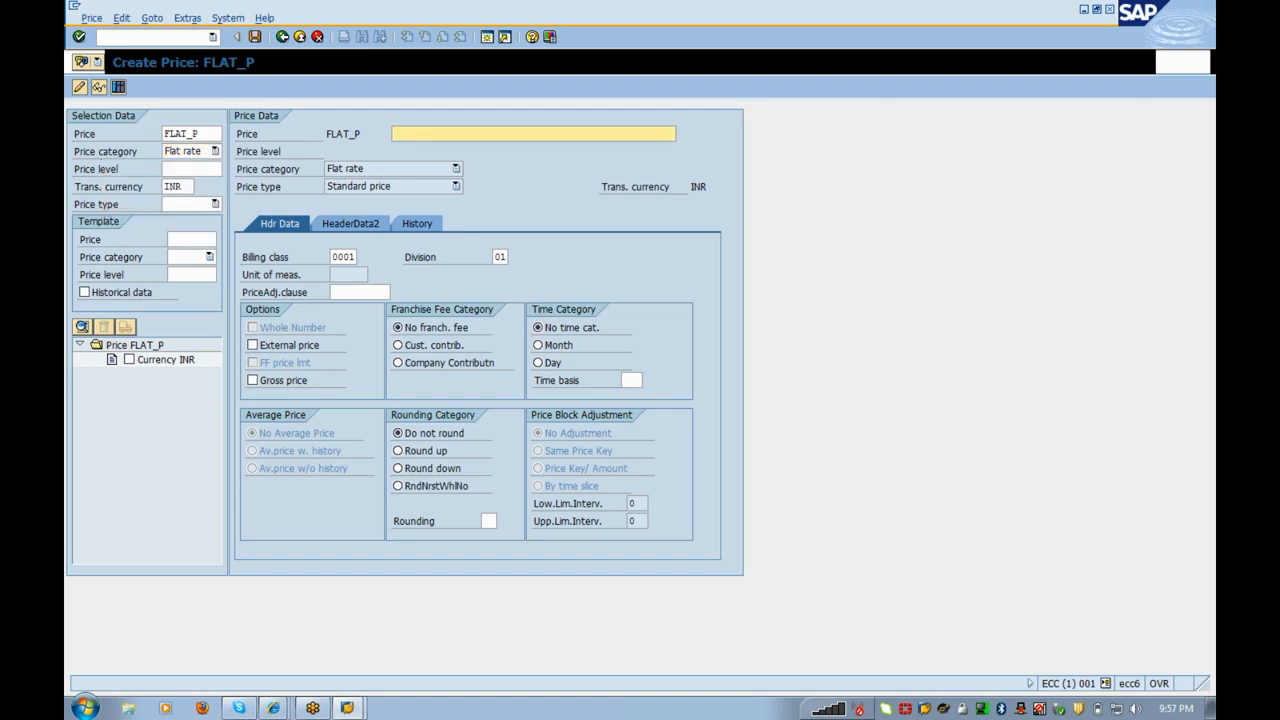
text(Fl)
text(at aret)
key(BackSpace)
key(BackSpace)
key(BackSpace)
key(BackSpace)
text(rate)
key(Return)
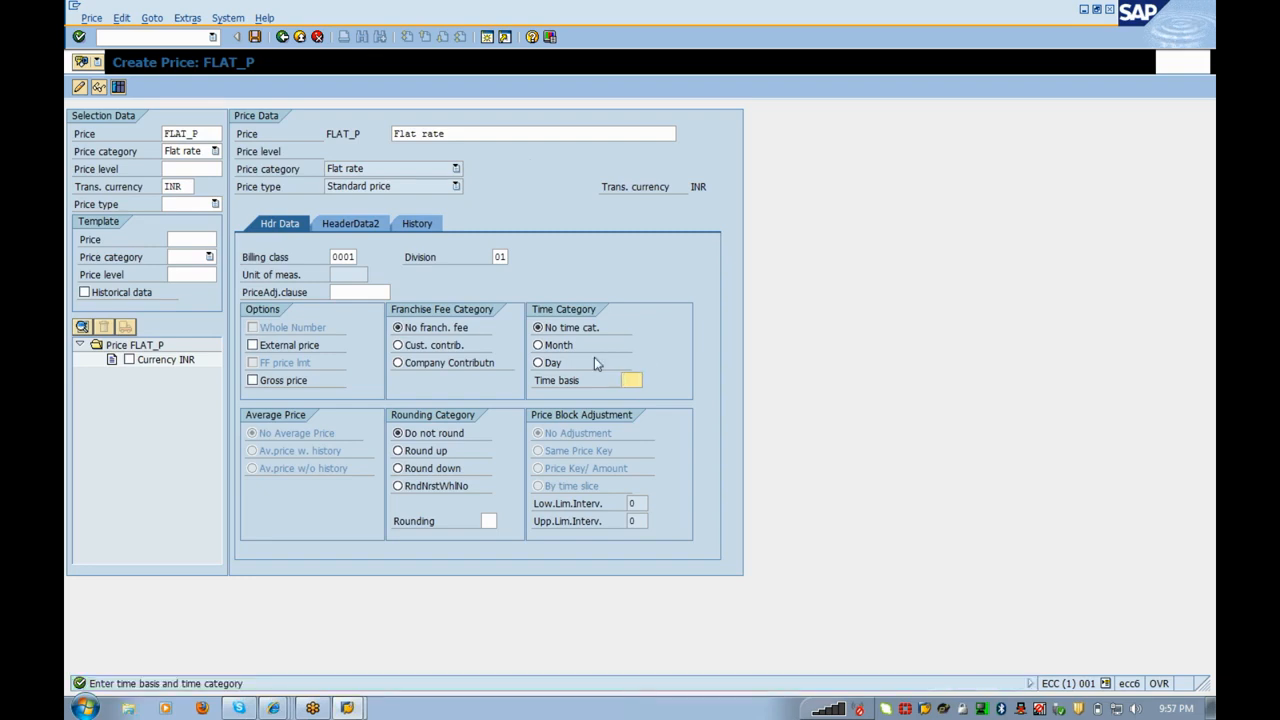
Step: Set the price's time category to Month with time basis 1
click(555, 345)
click(630, 380)
text(1)
key(Return)
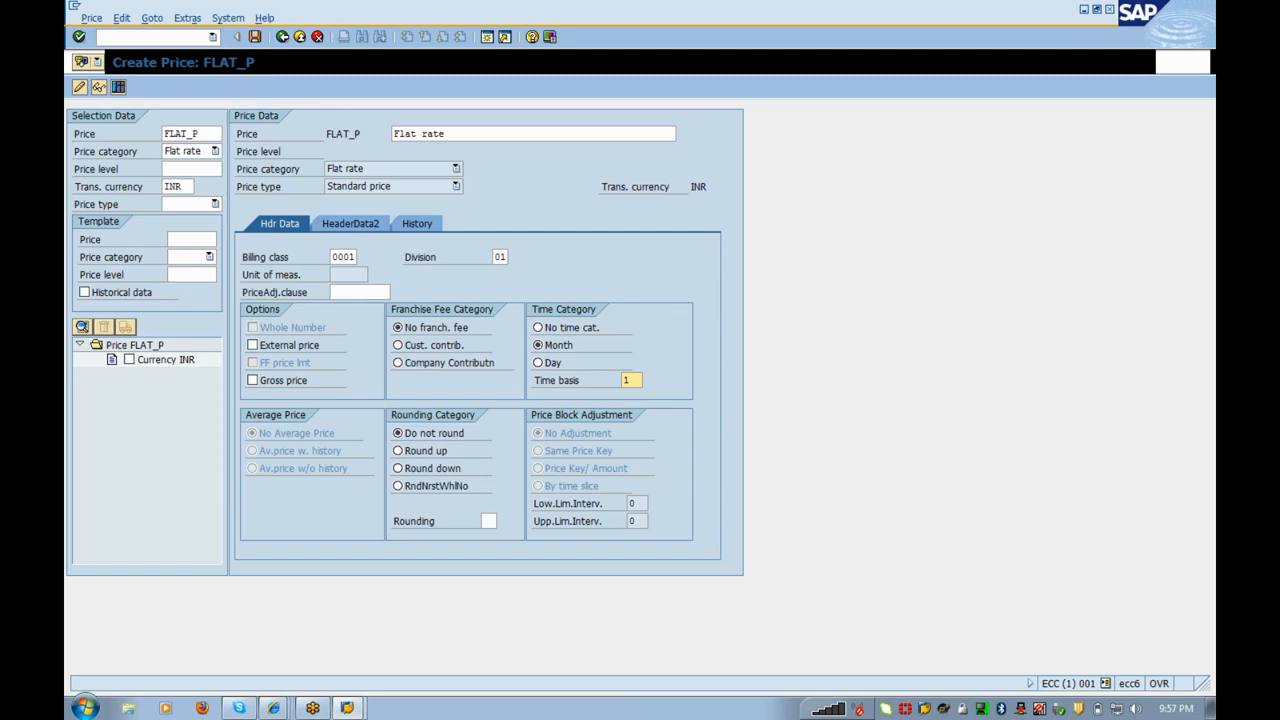
click(546, 364)
click(633, 380)
text(5)
click(624, 380)
click(570, 345)
click(632, 380)
key(BackSpace)
click(643, 355)
Step: Add a history amount of 120 valid 01.01.2012–31.12.9999 and save price FLAT_P
click(418, 228)
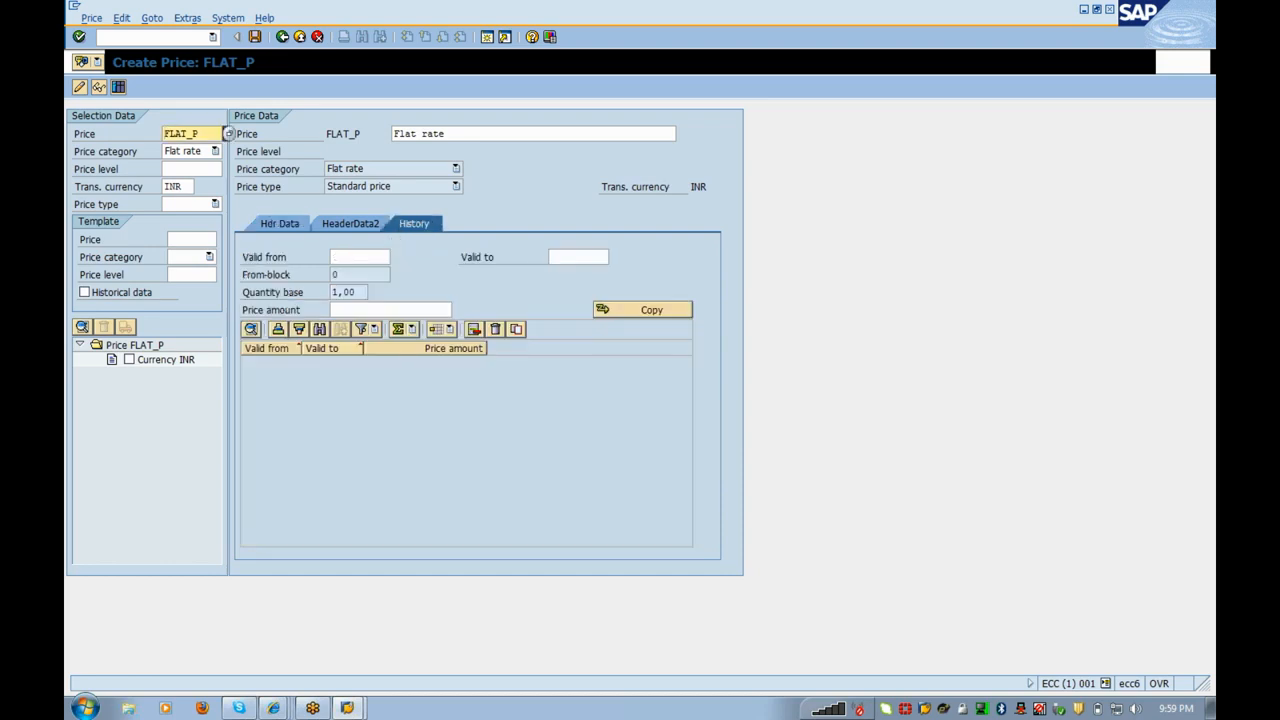
click(358, 257)
text(01)
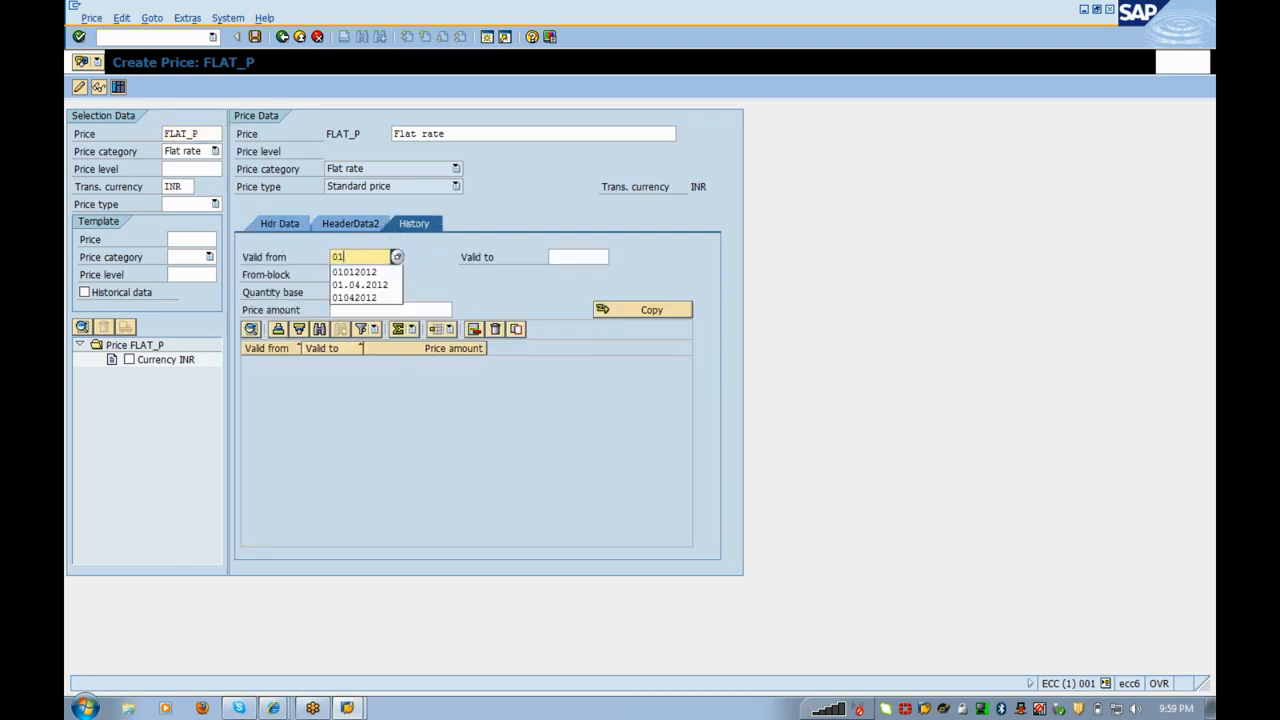
text(012012)
key(Tab)
text(3)
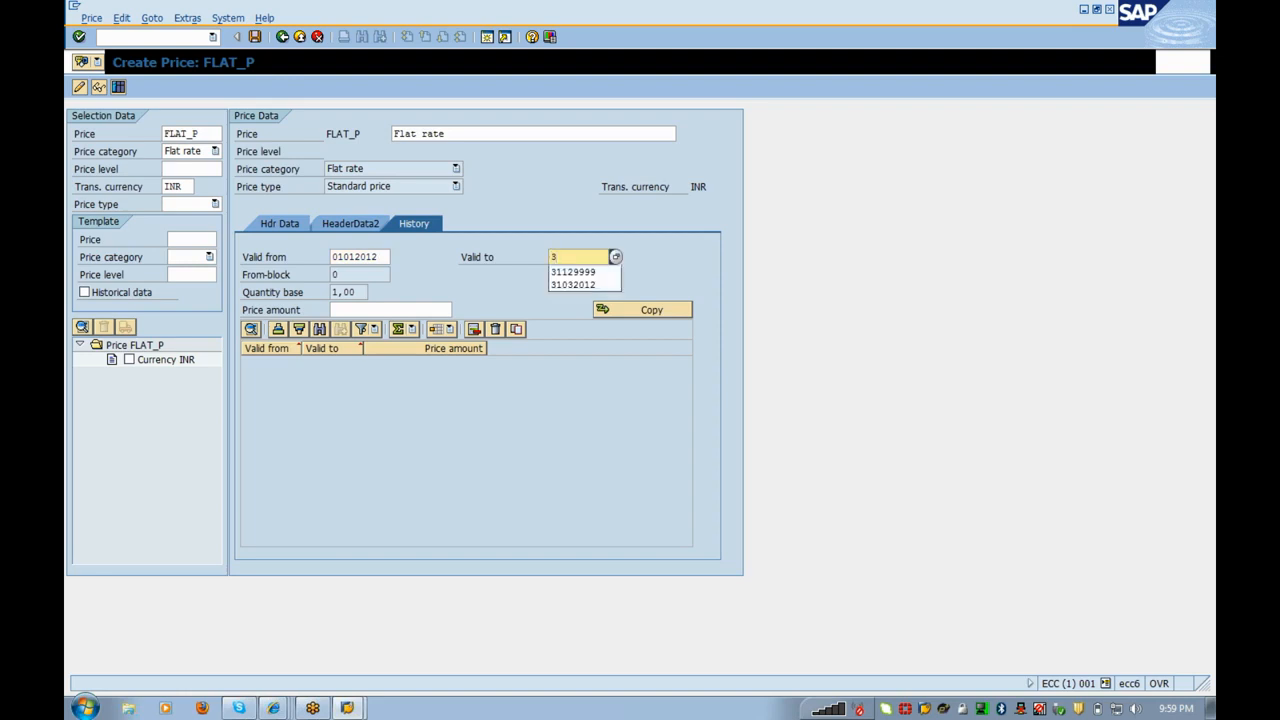
key(Down)
key(Return)
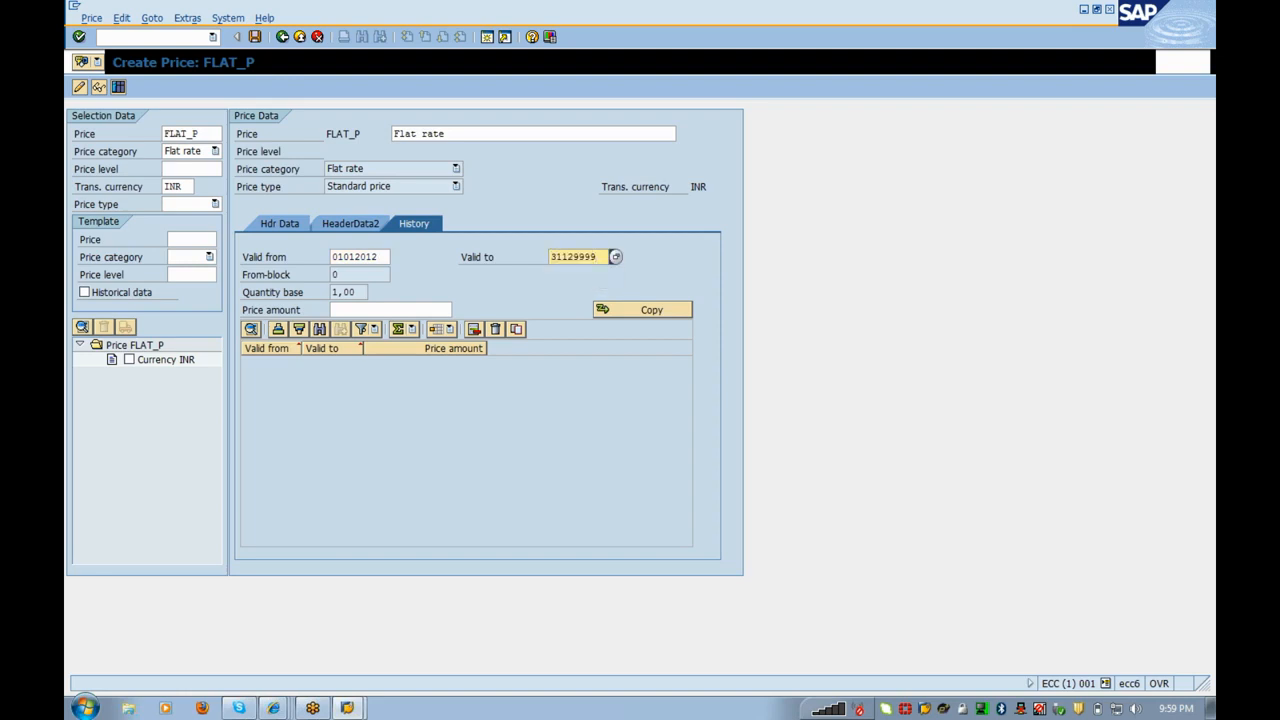
click(390, 310)
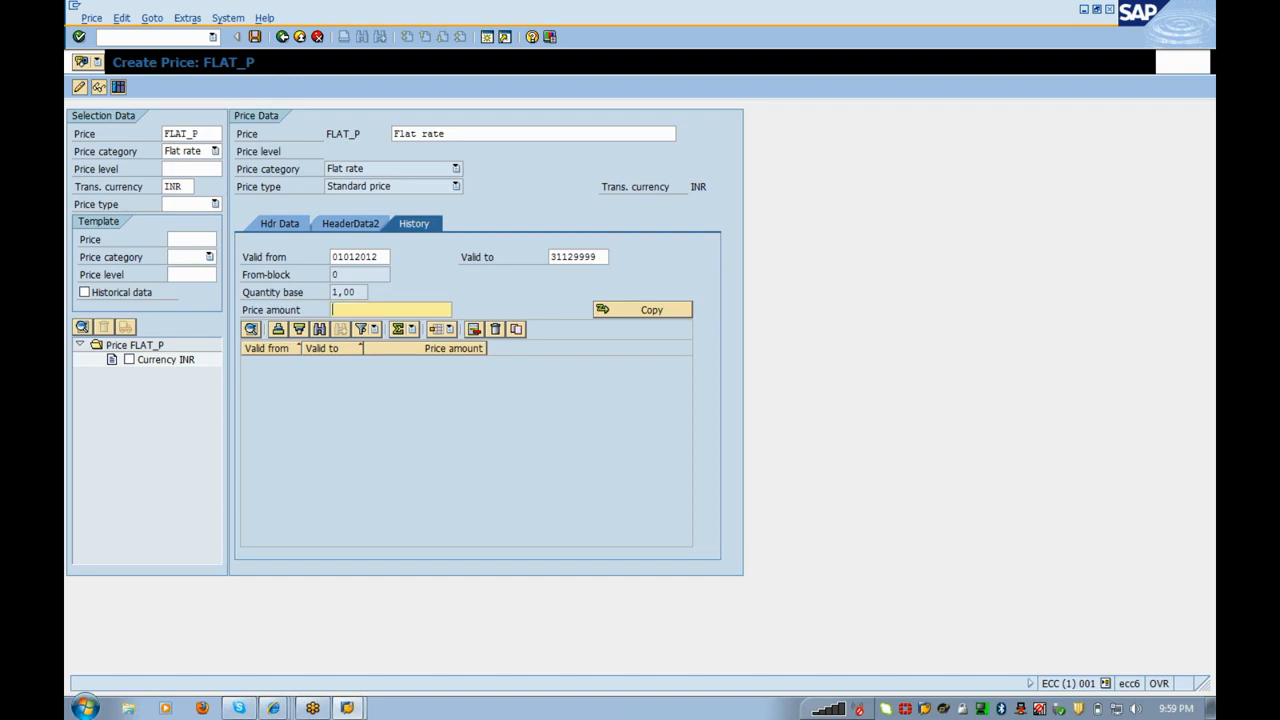
text(120)
key(Return)
click(645, 310)
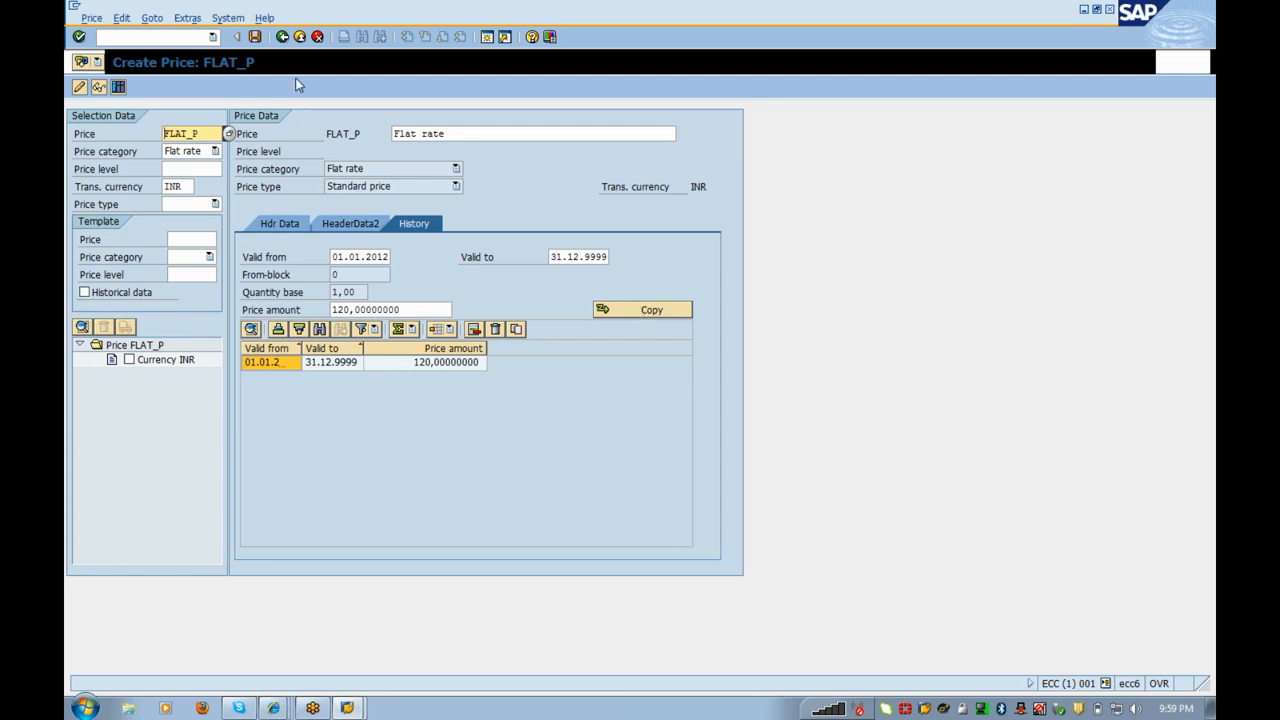
click(255, 37)
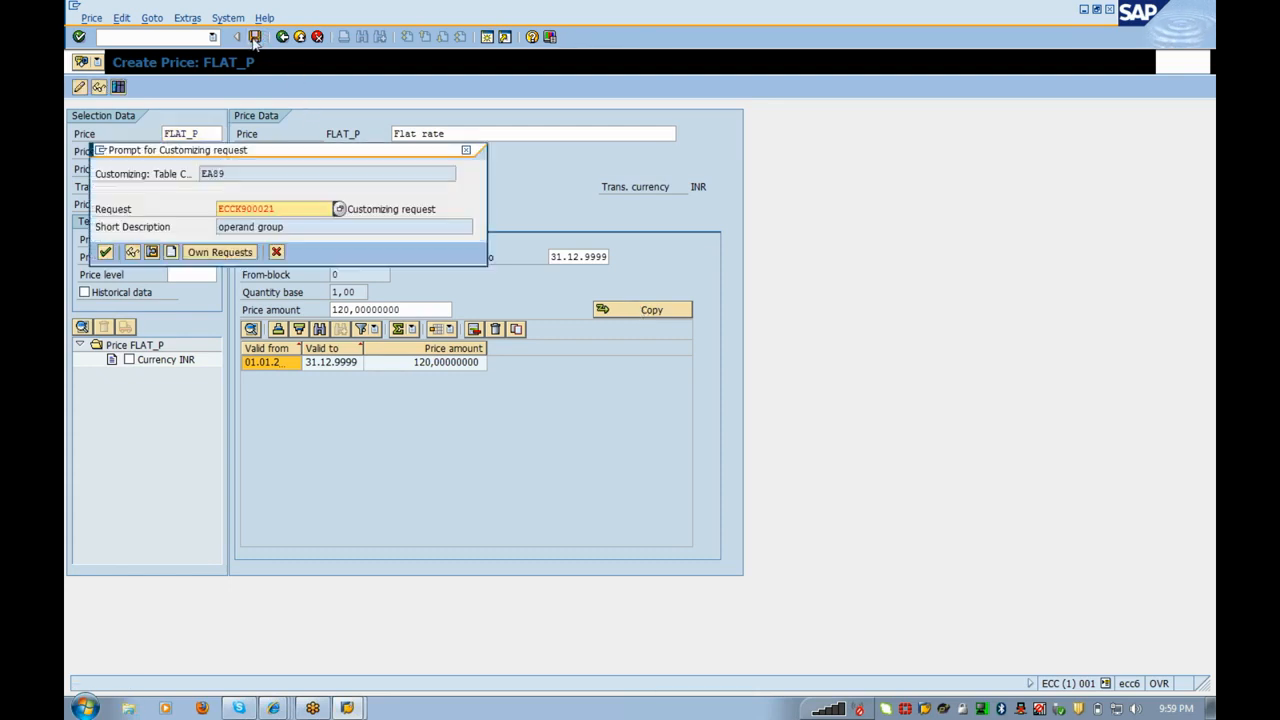
Step: Confirm the customizing request, transfer FLAT_P to operand FLAT_01, and save rate FIXED_01
key(Return)
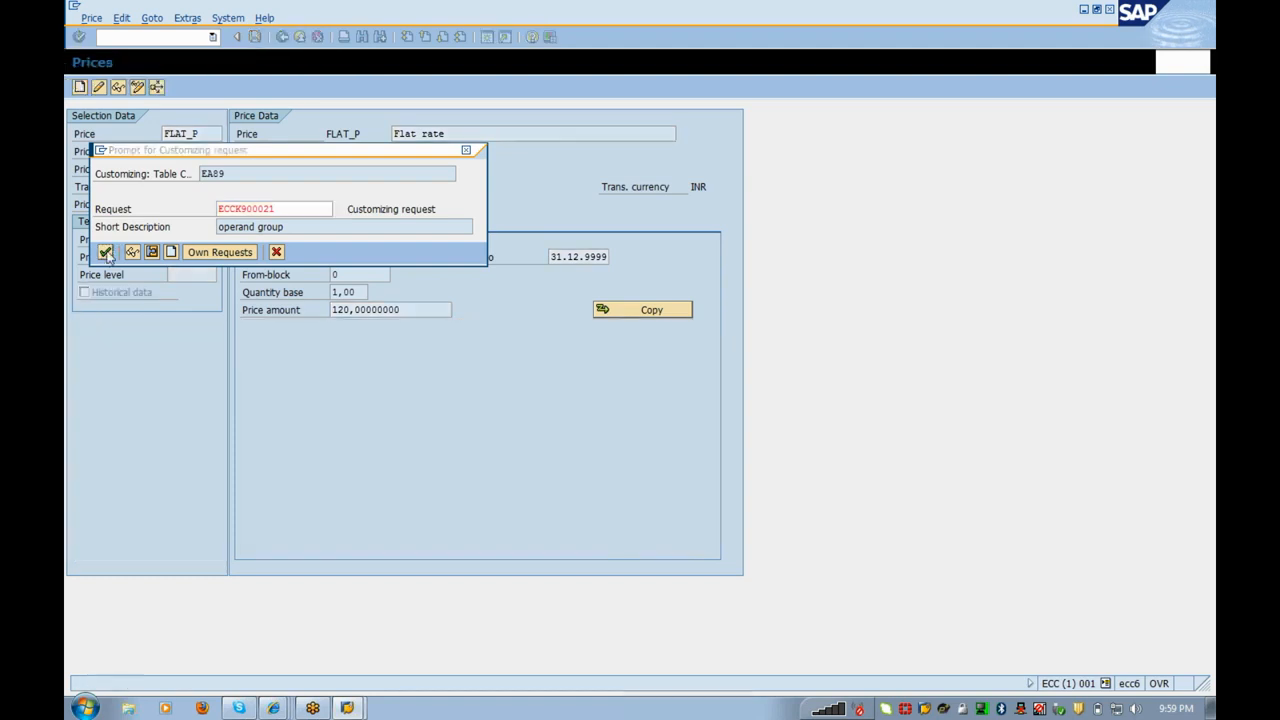
click(282, 45)
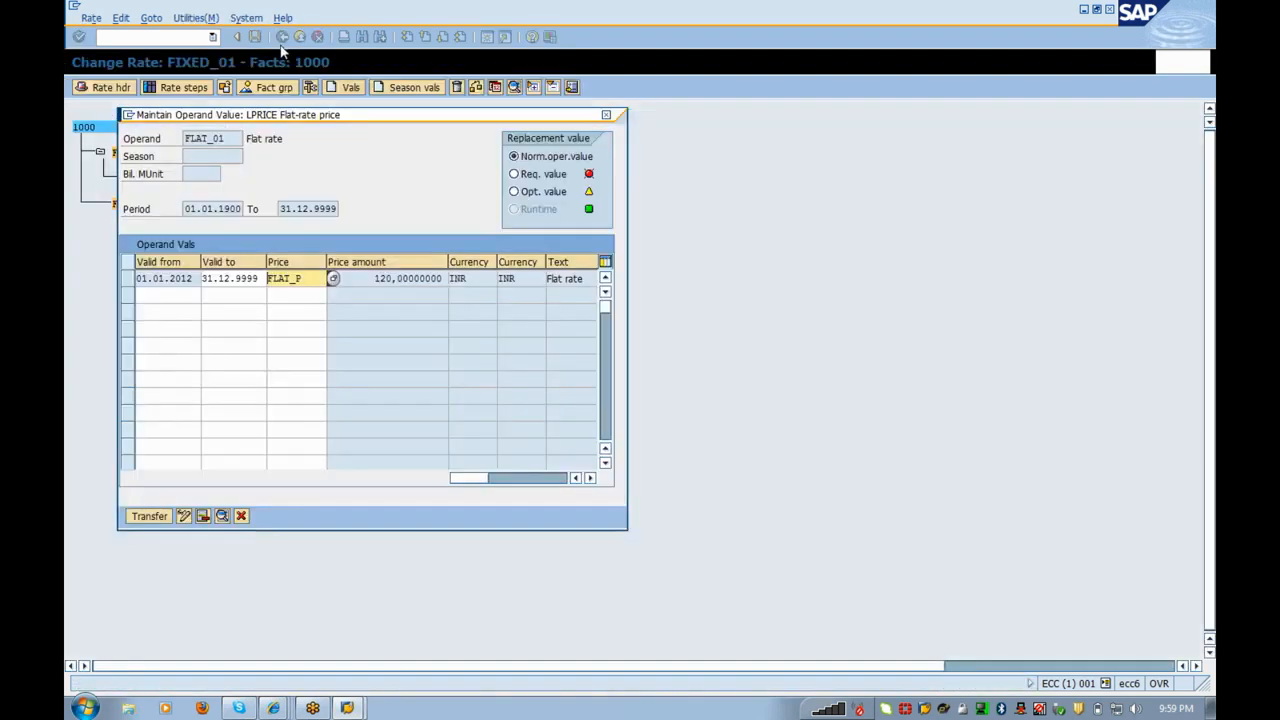
click(150, 516)
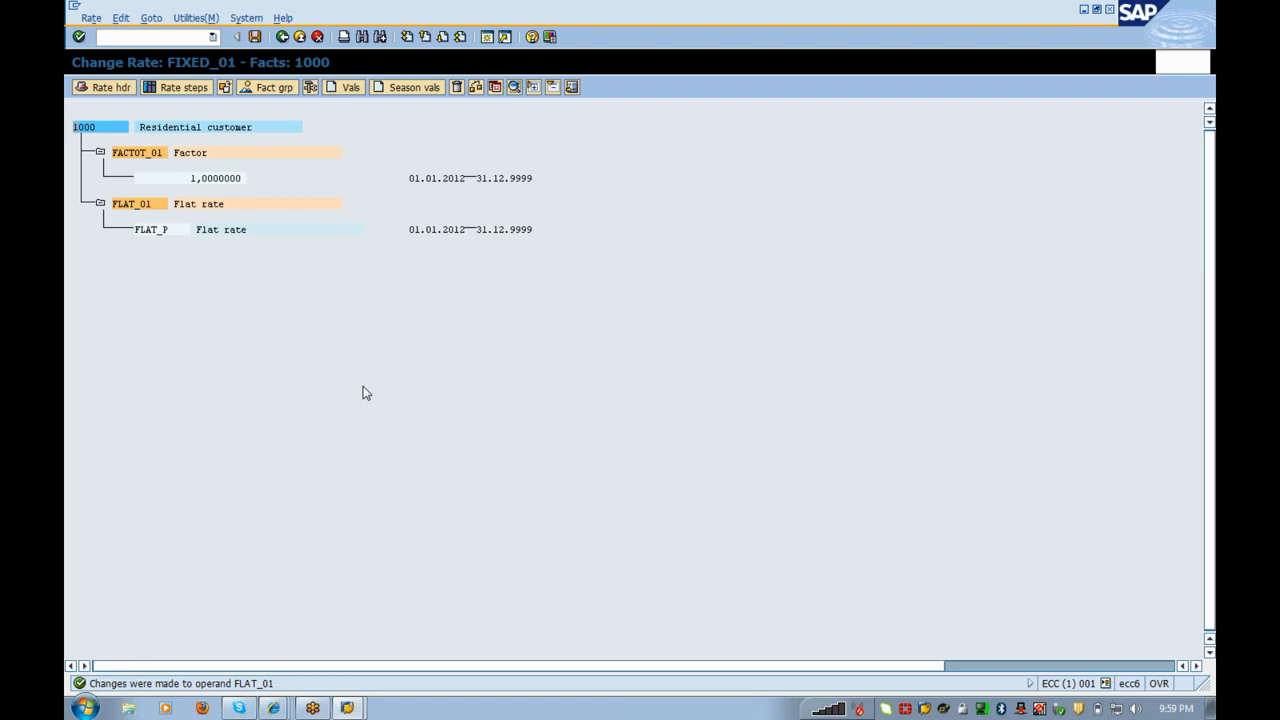
click(256, 36)
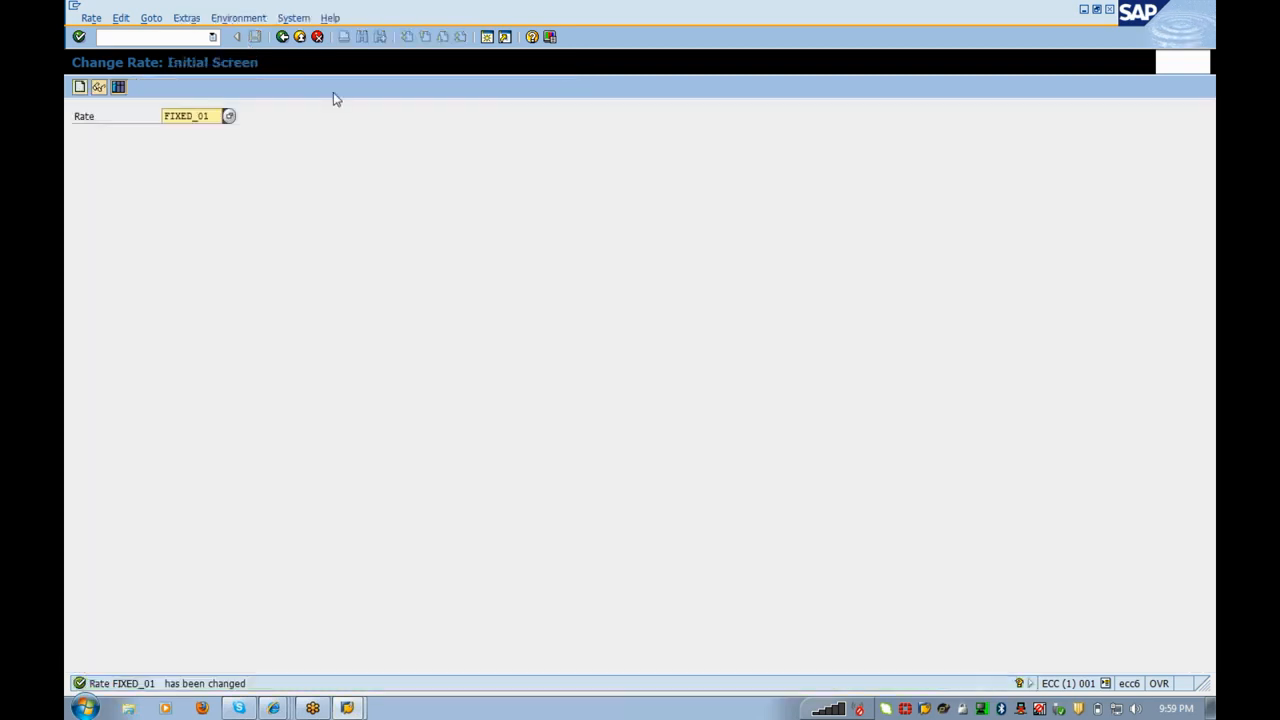
Step: Exit rate maintenance and expand Rate Structure > Schemas down to Define Schemas
click(283, 37)
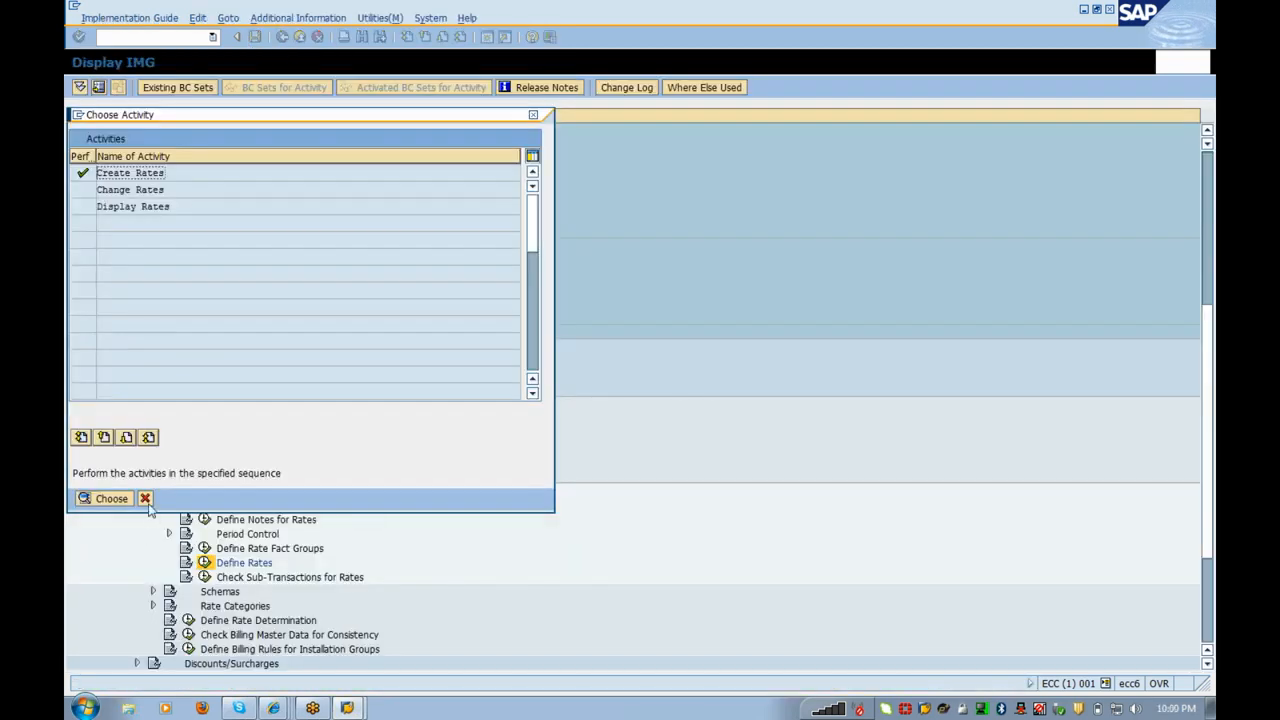
click(145, 498)
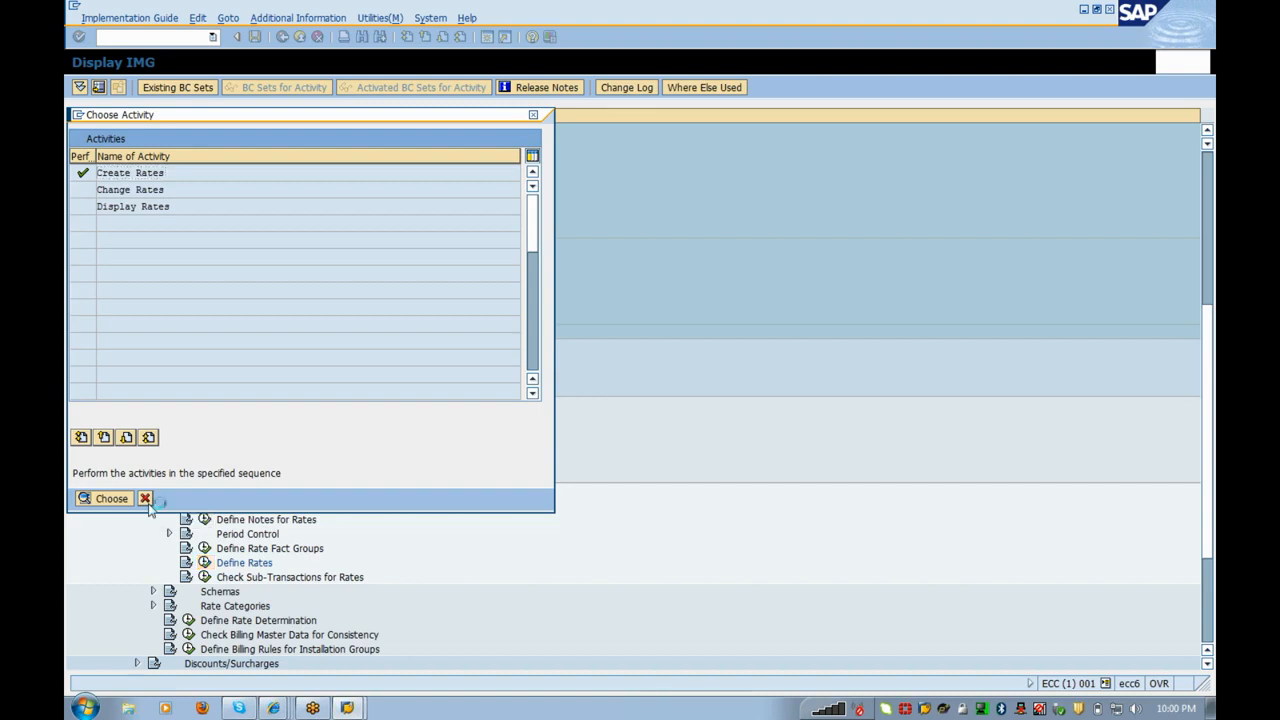
key(Down)
key(Down)
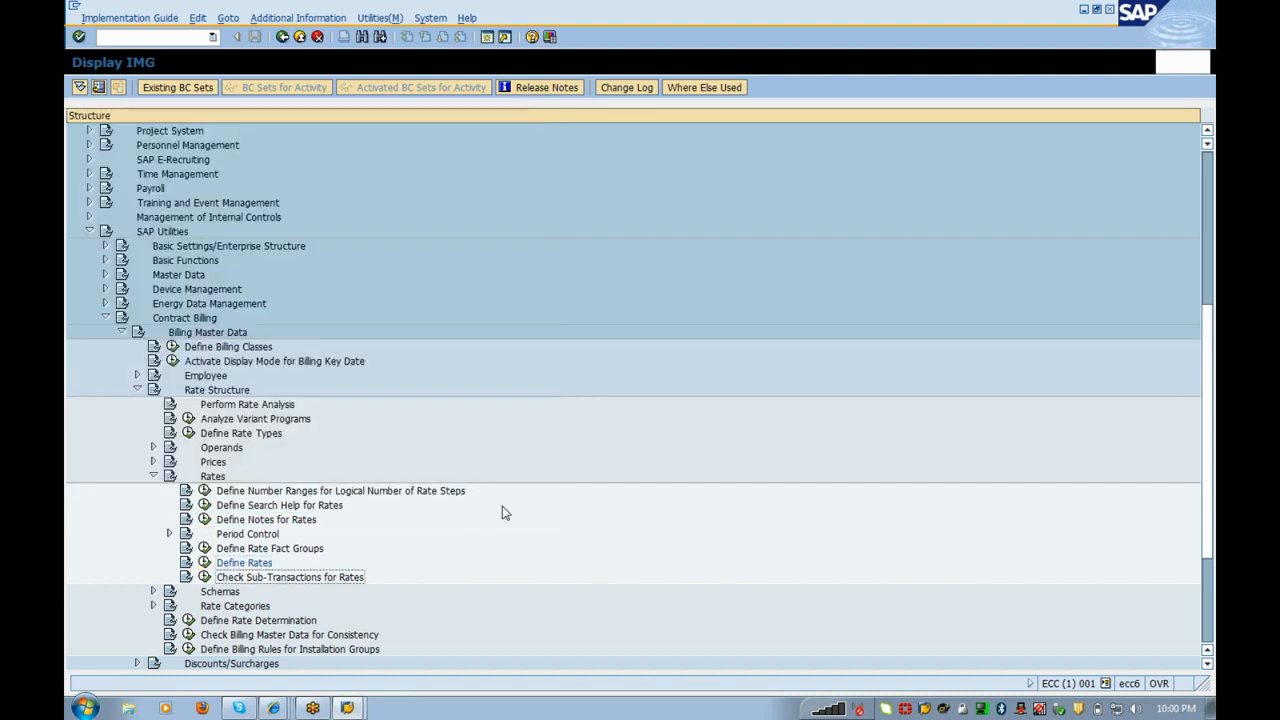
key(Right)
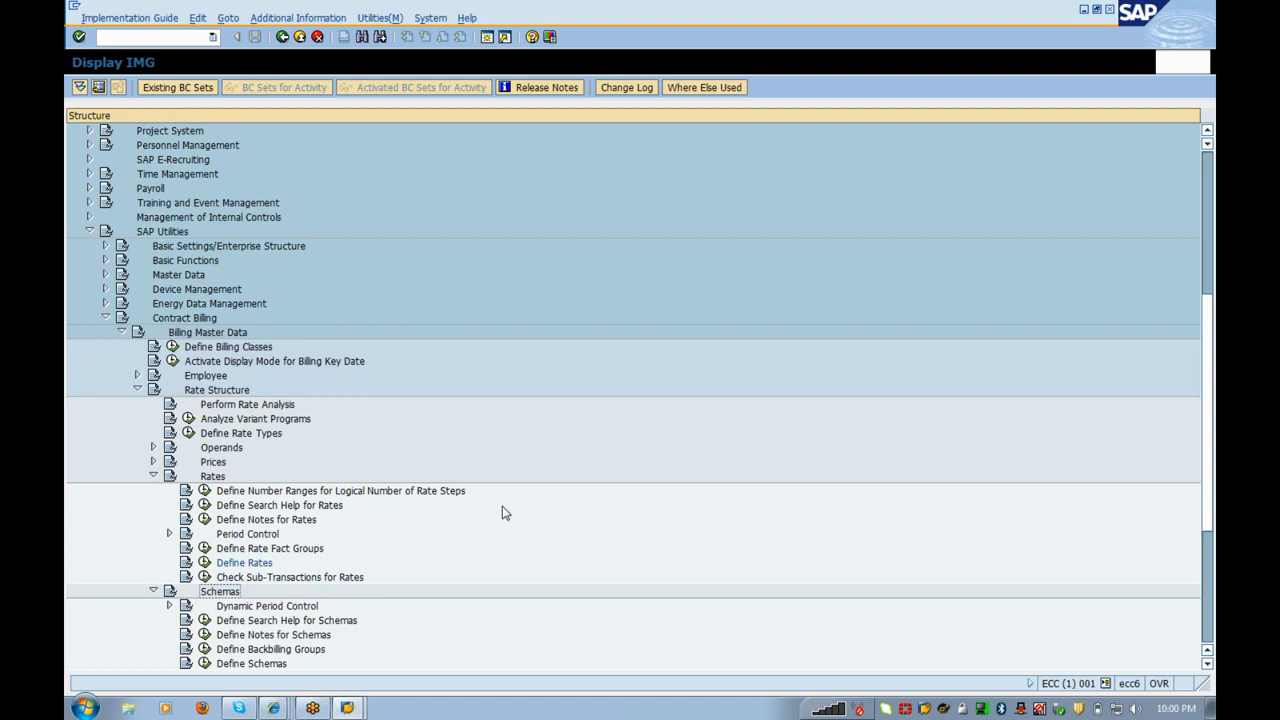
key(Down)
key(Down)
key(Down)
key(Down)
key(Down)
Step: Create billing schema FLAT_01 in Define Schemas with the description 'FIXED Charges'
click(204, 663)
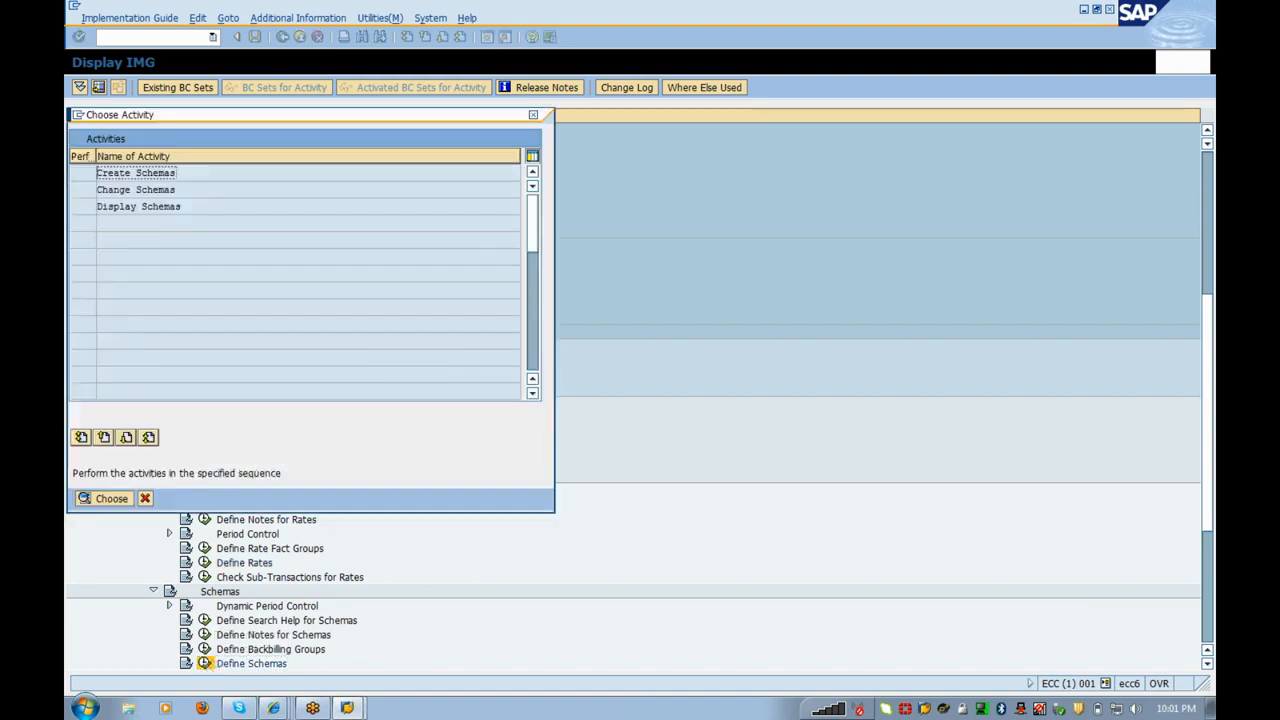
double_click(149, 173)
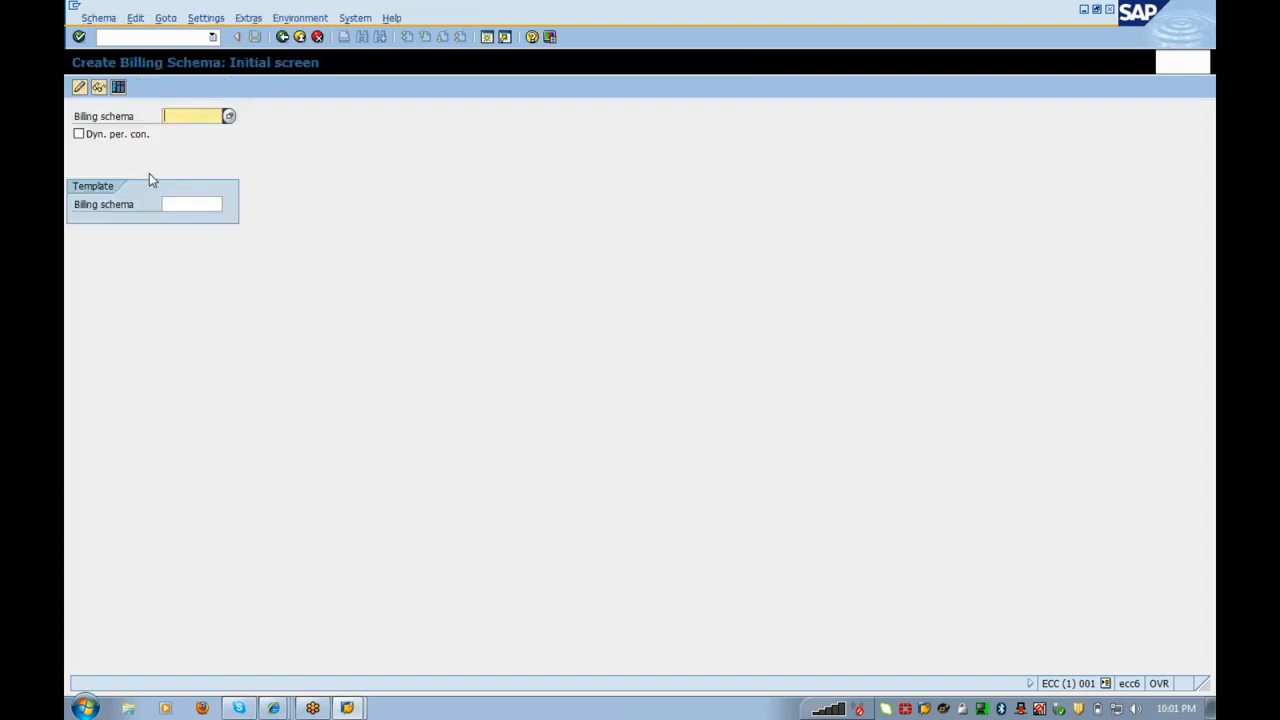
text(Flat_01)
key(Return)
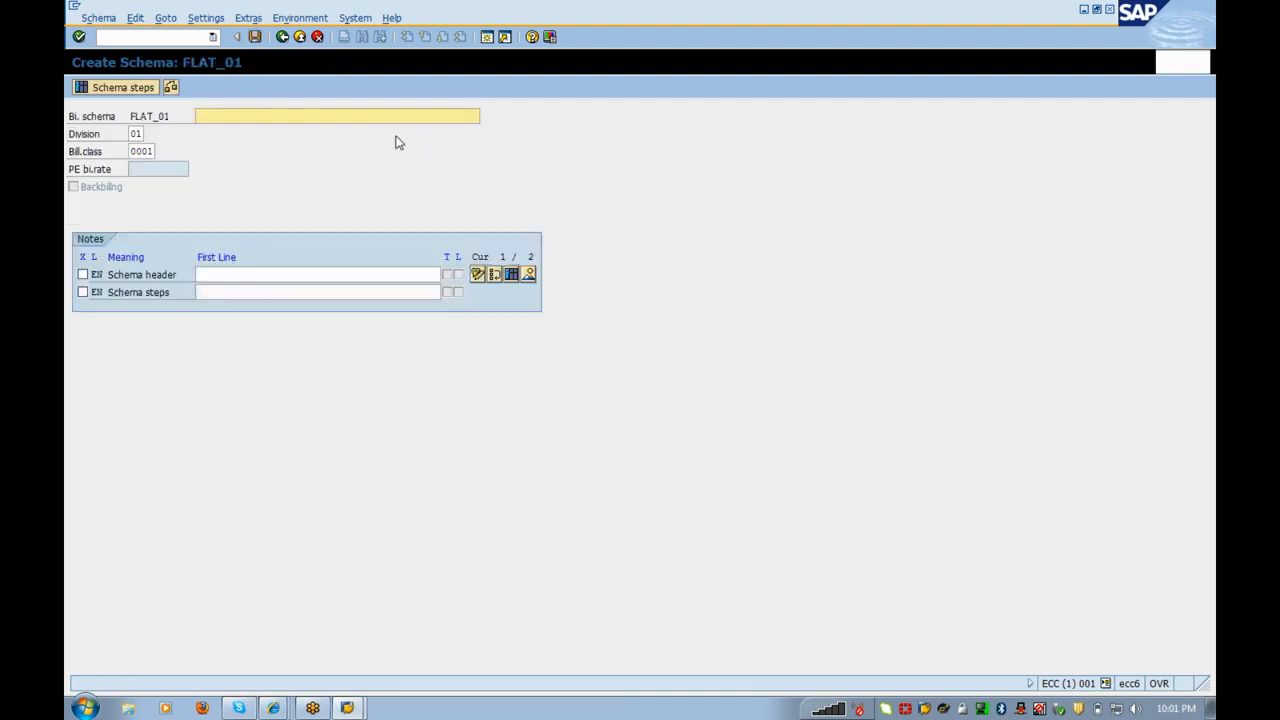
text(FIXED Charges)
Step: Insert rate FIXED_01, found via search help, as step 1 of schema FLAT_01
click(122, 88)
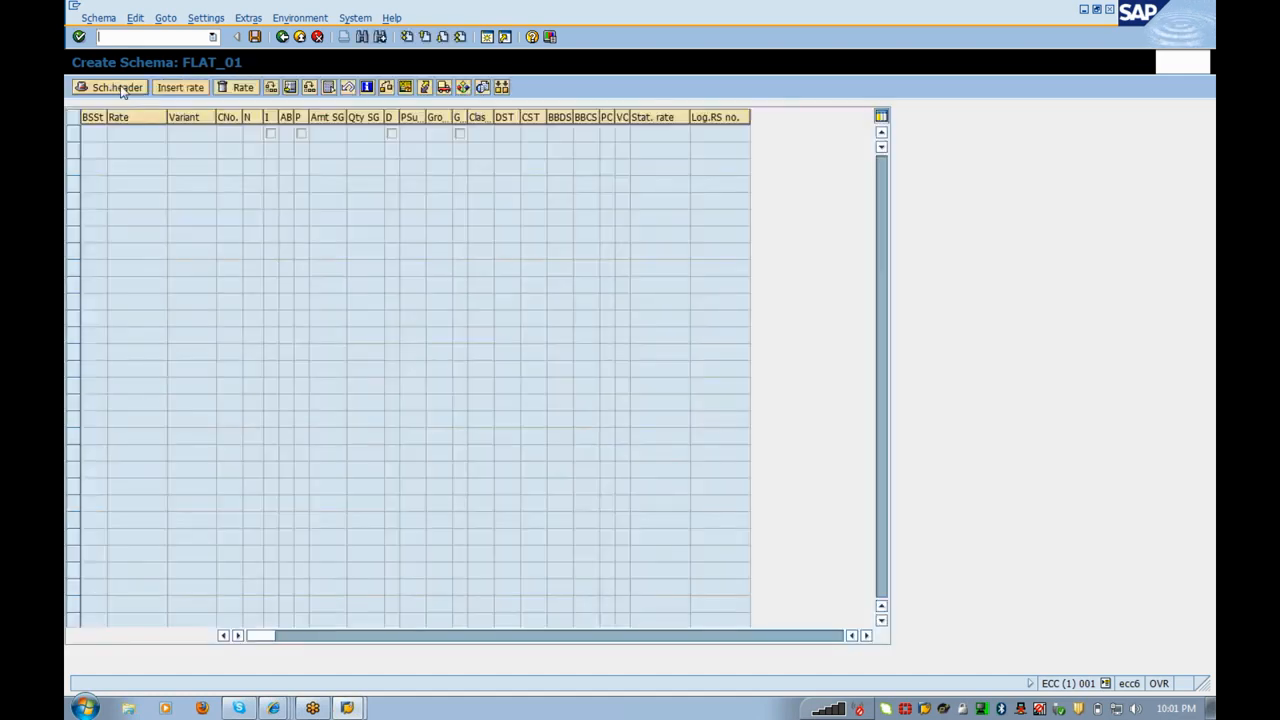
click(181, 88)
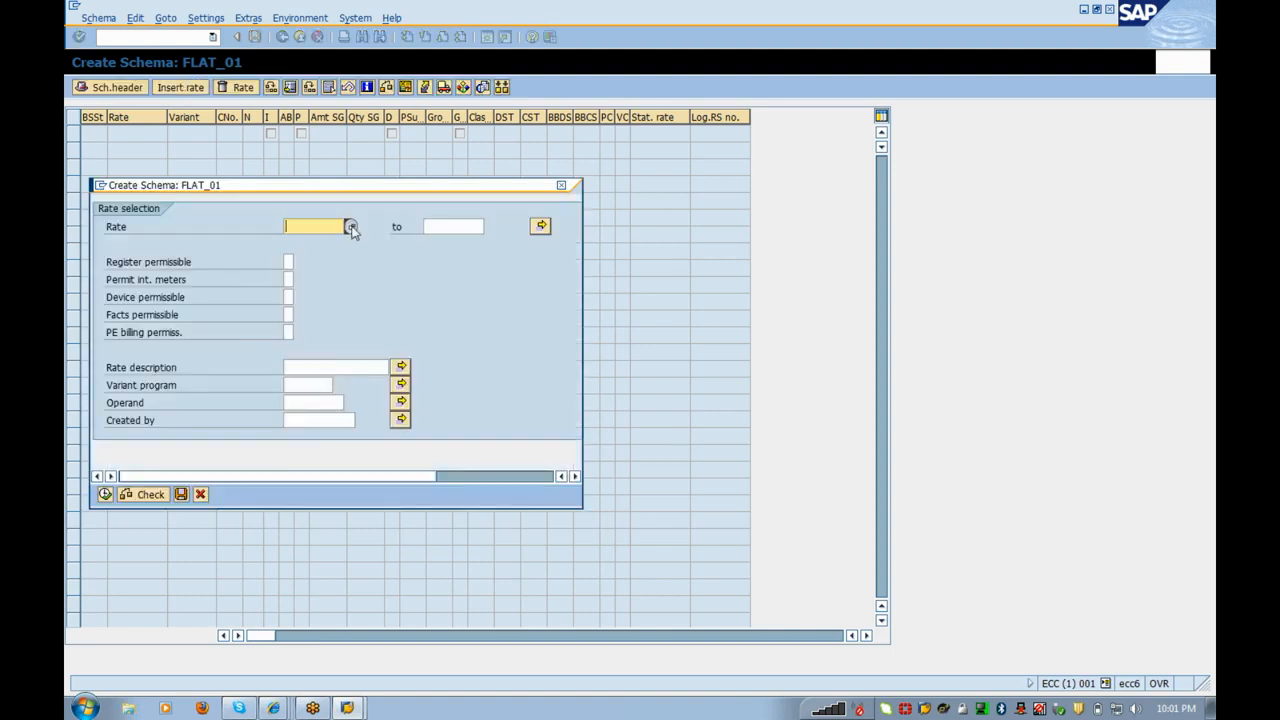
click(350, 227)
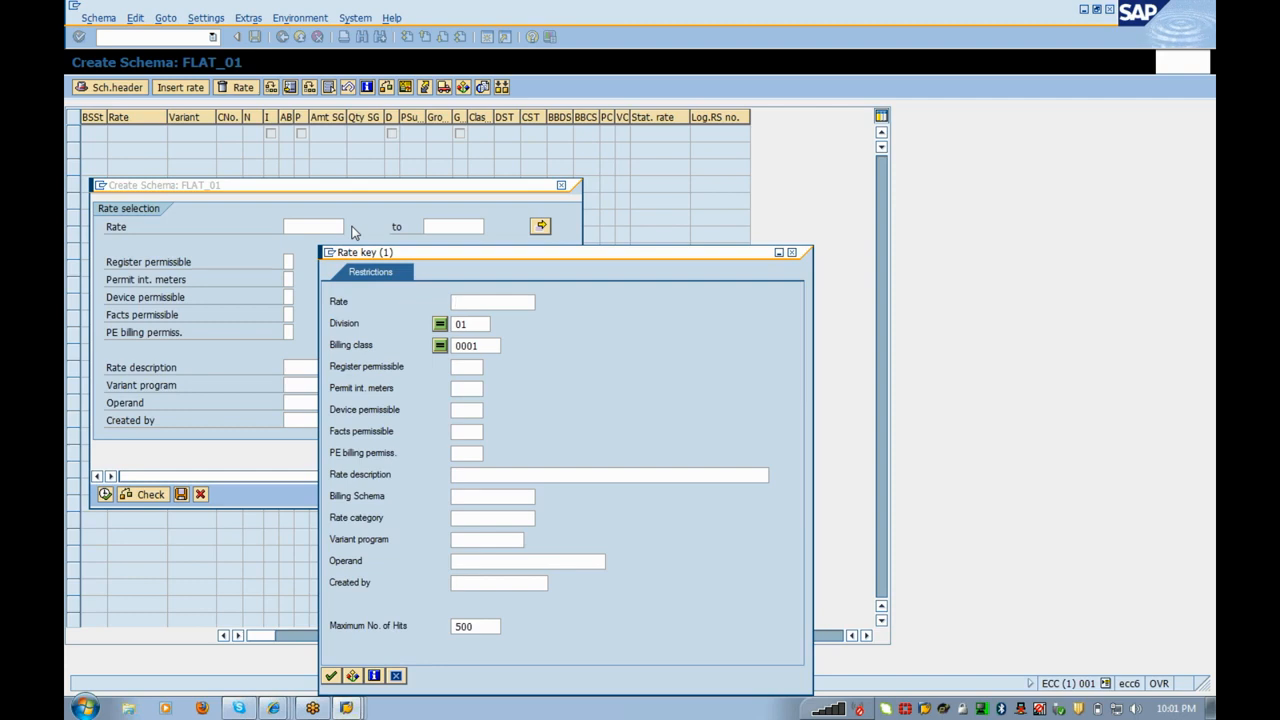
key(Return)
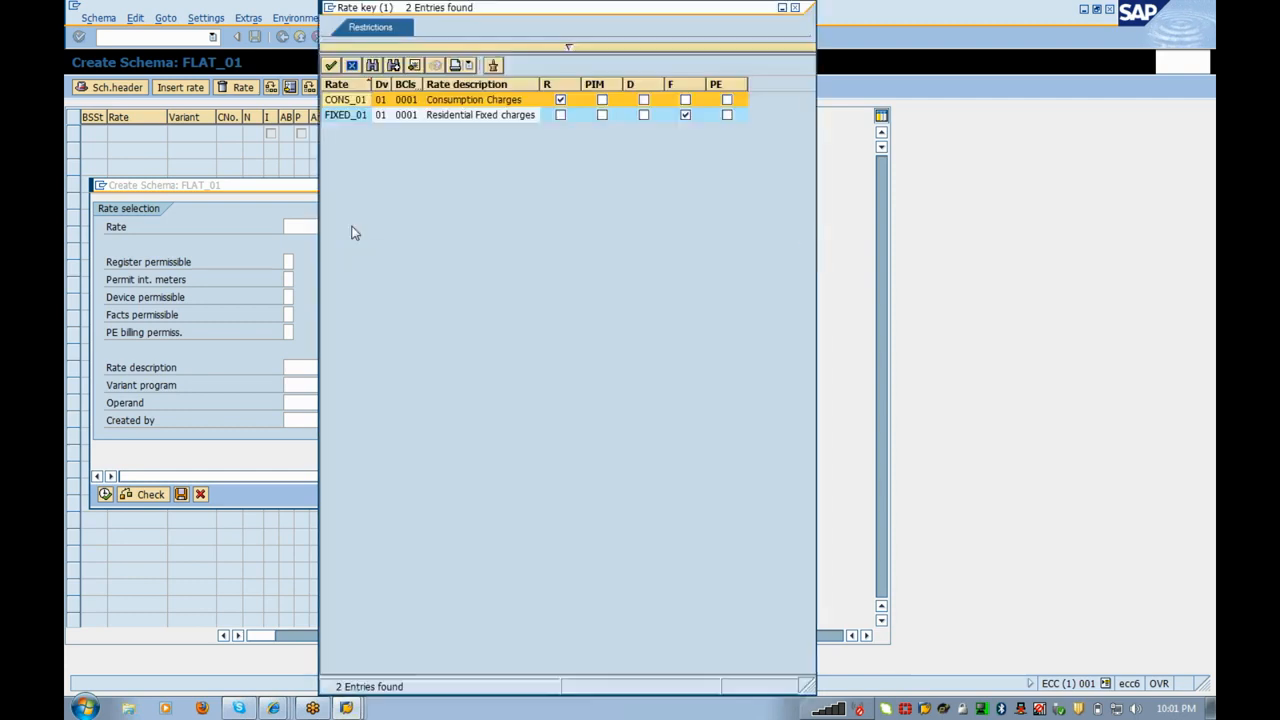
double_click(358, 115)
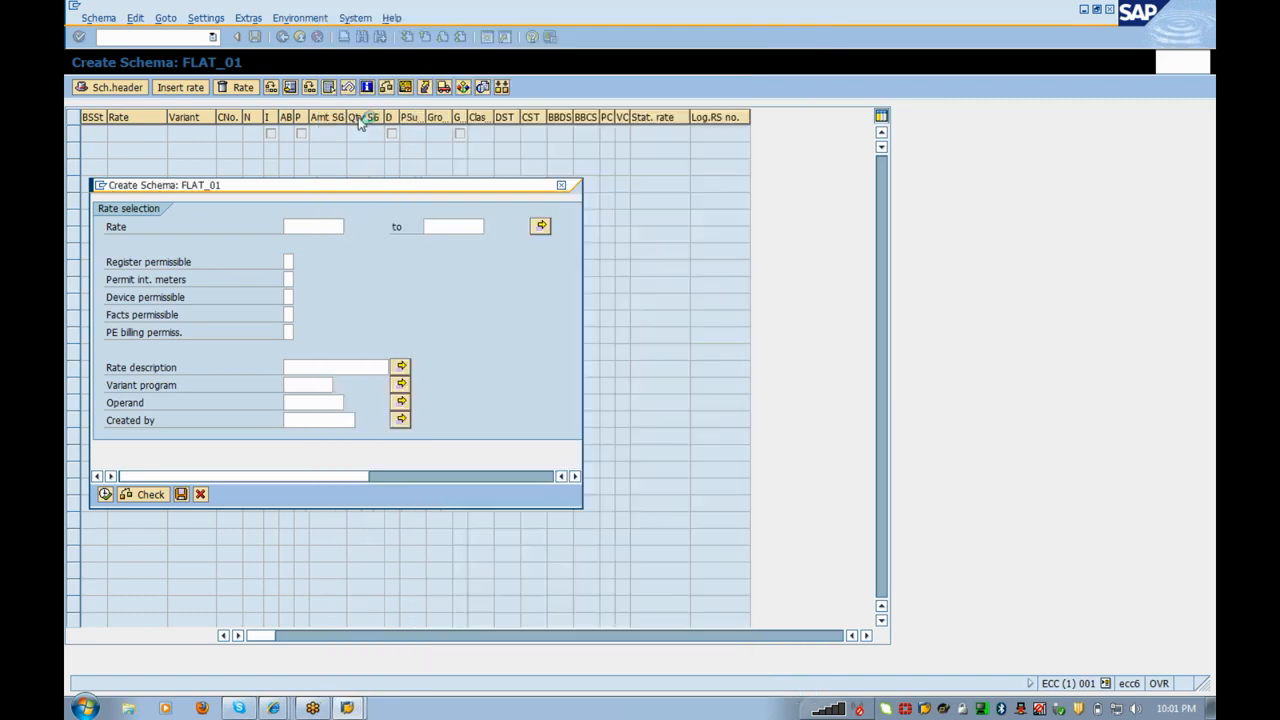
click(105, 494)
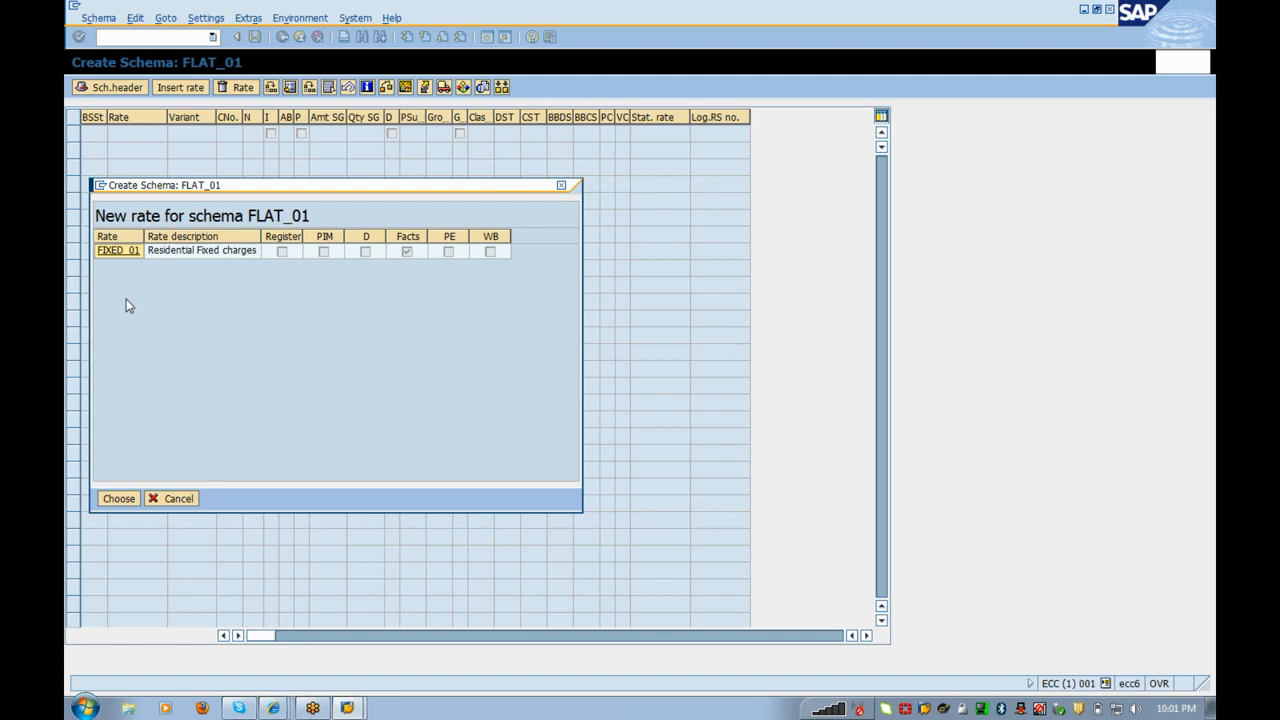
click(121, 255)
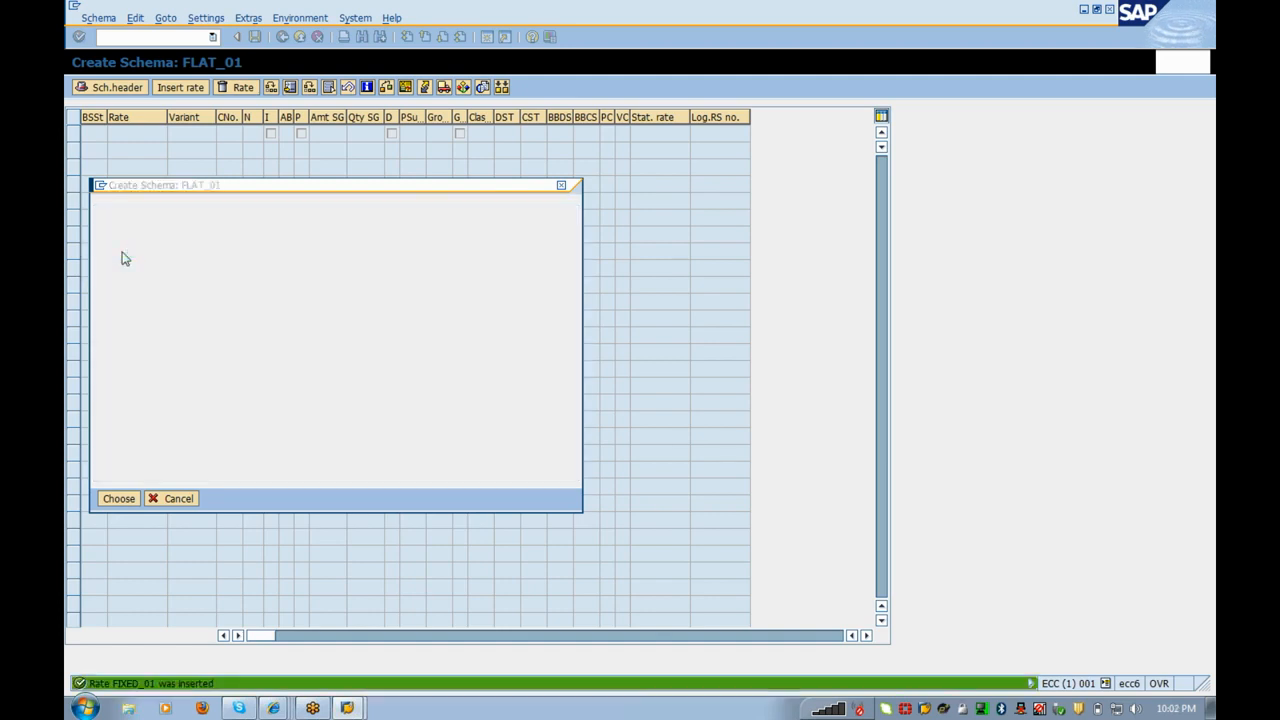
click(556, 133)
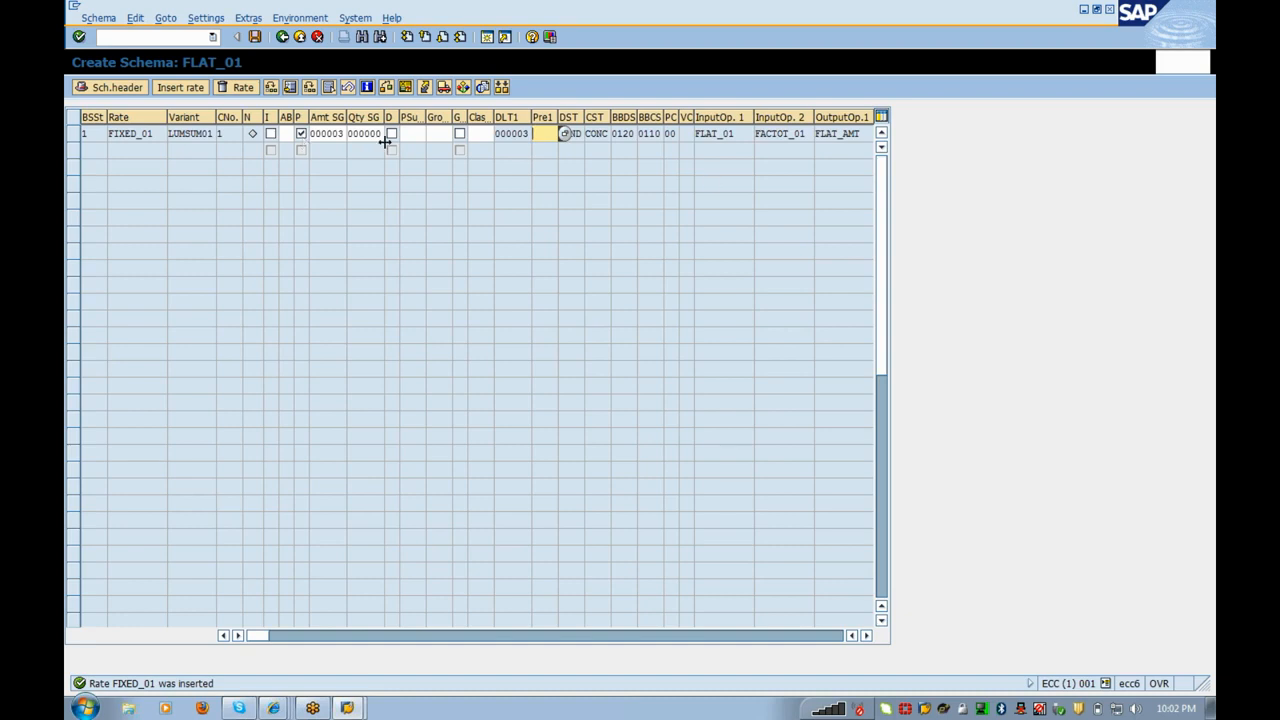
Step: Check the P and I boxes on step 1, leaving P ticked and I unticked
click(301, 134)
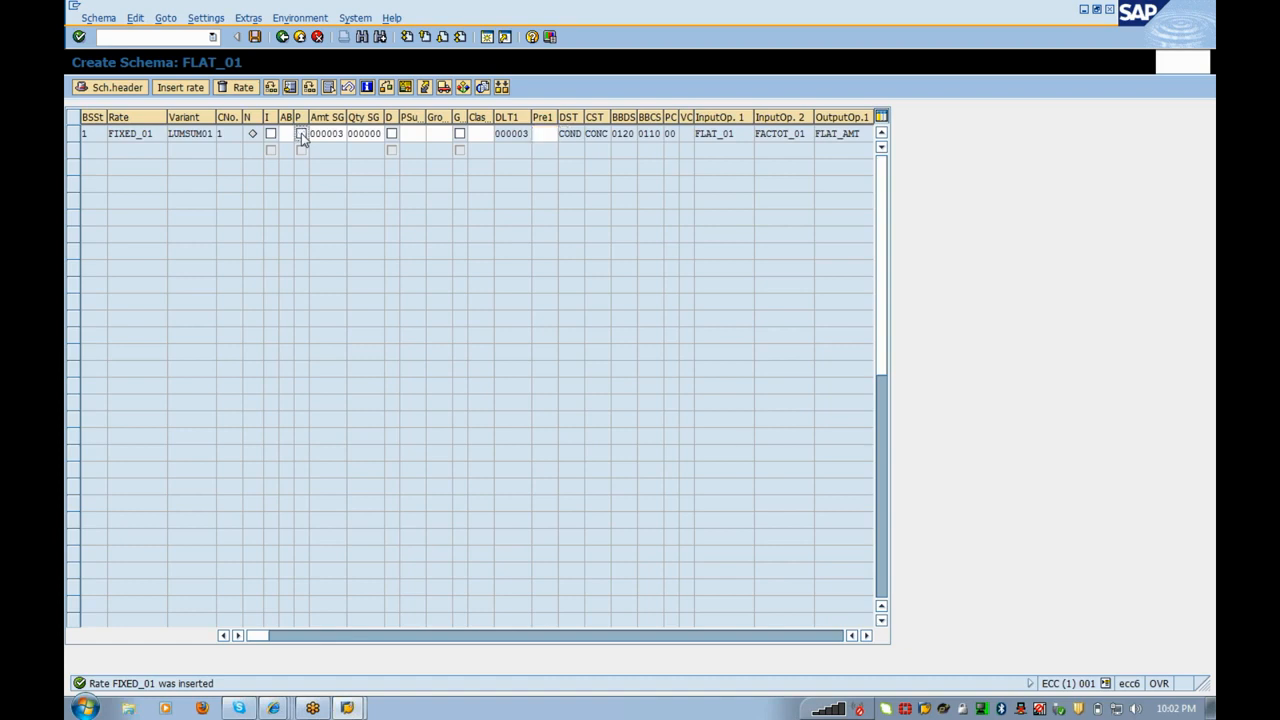
click(301, 134)
click(270, 134)
click(270, 134)
Step: Enter 1000 as step 1's Pre1 value and save billing schema FLAT_01
click(557, 133)
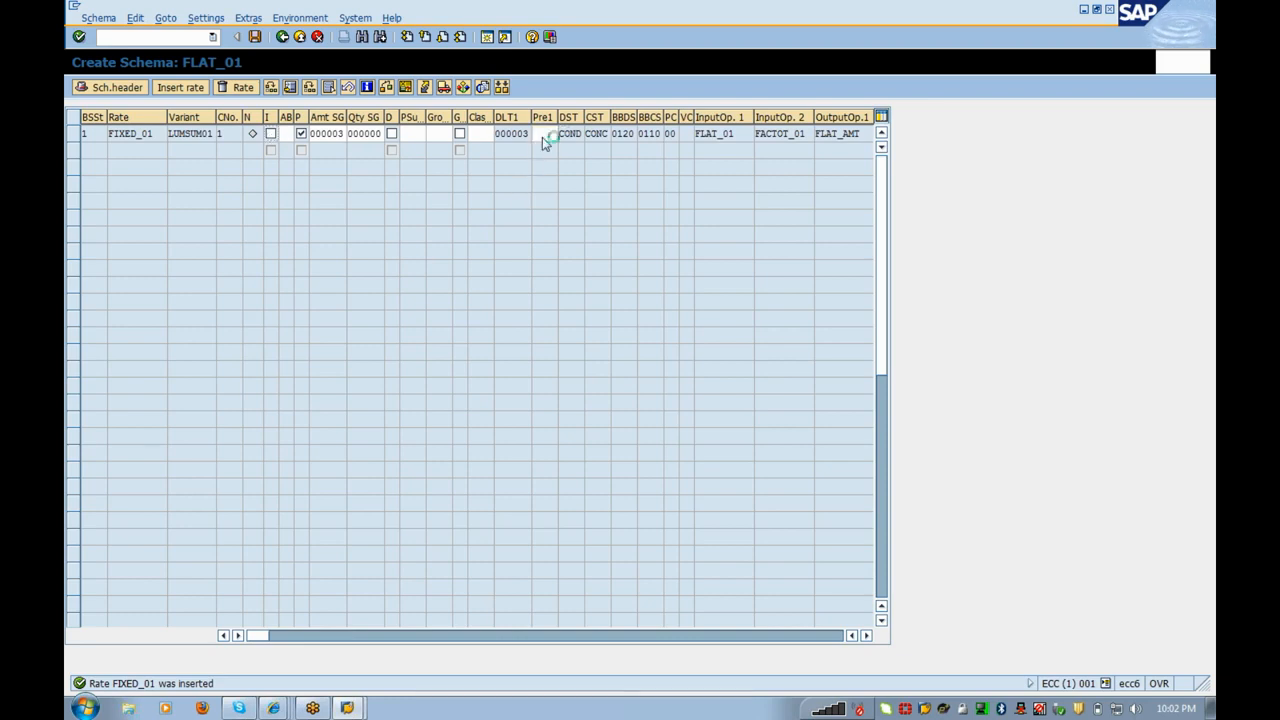
key(Escape)
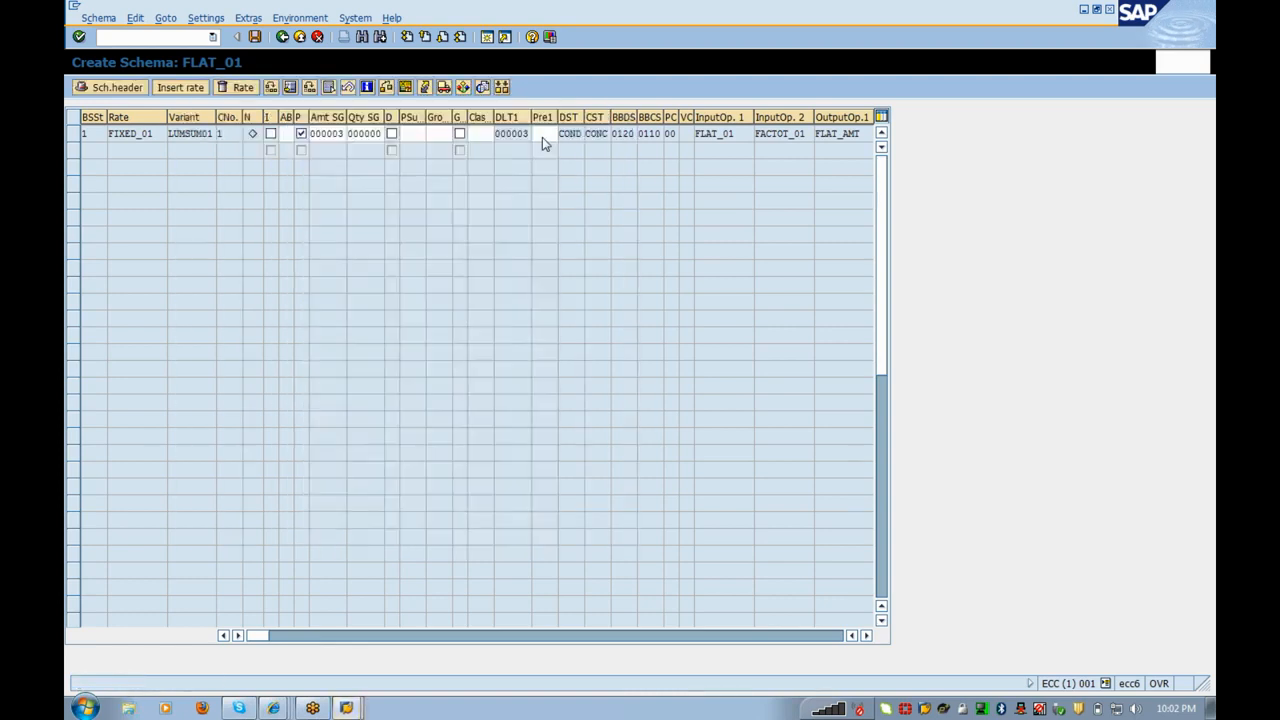
click(542, 134)
text(1000)
click(256, 37)
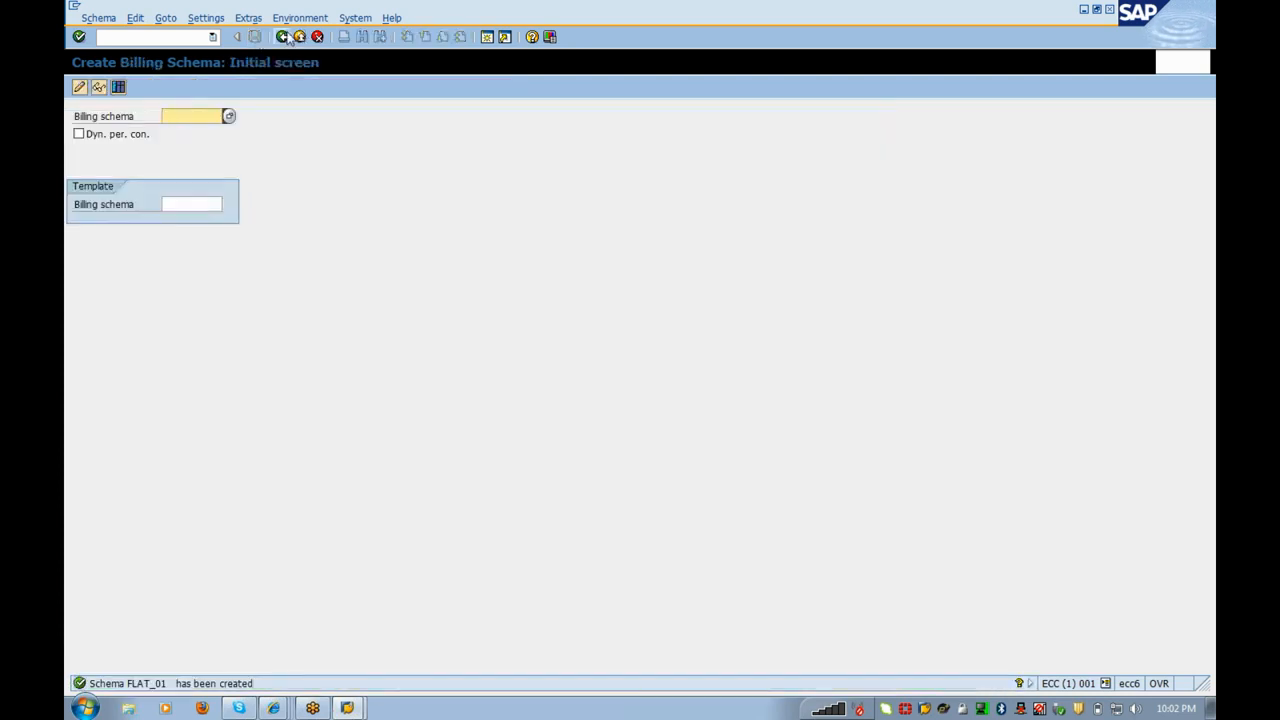
Step: Go back to the IMG tree and expand Rate Categories down to Define Rate Categories
click(282, 37)
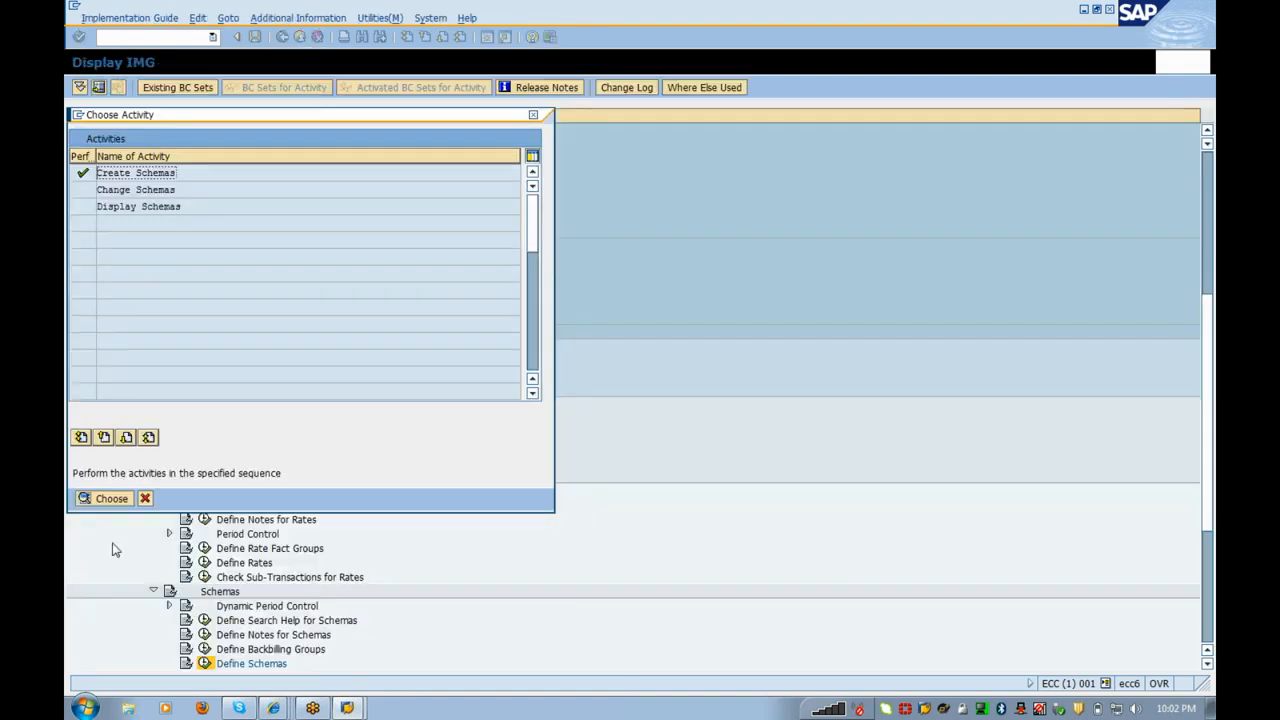
click(145, 497)
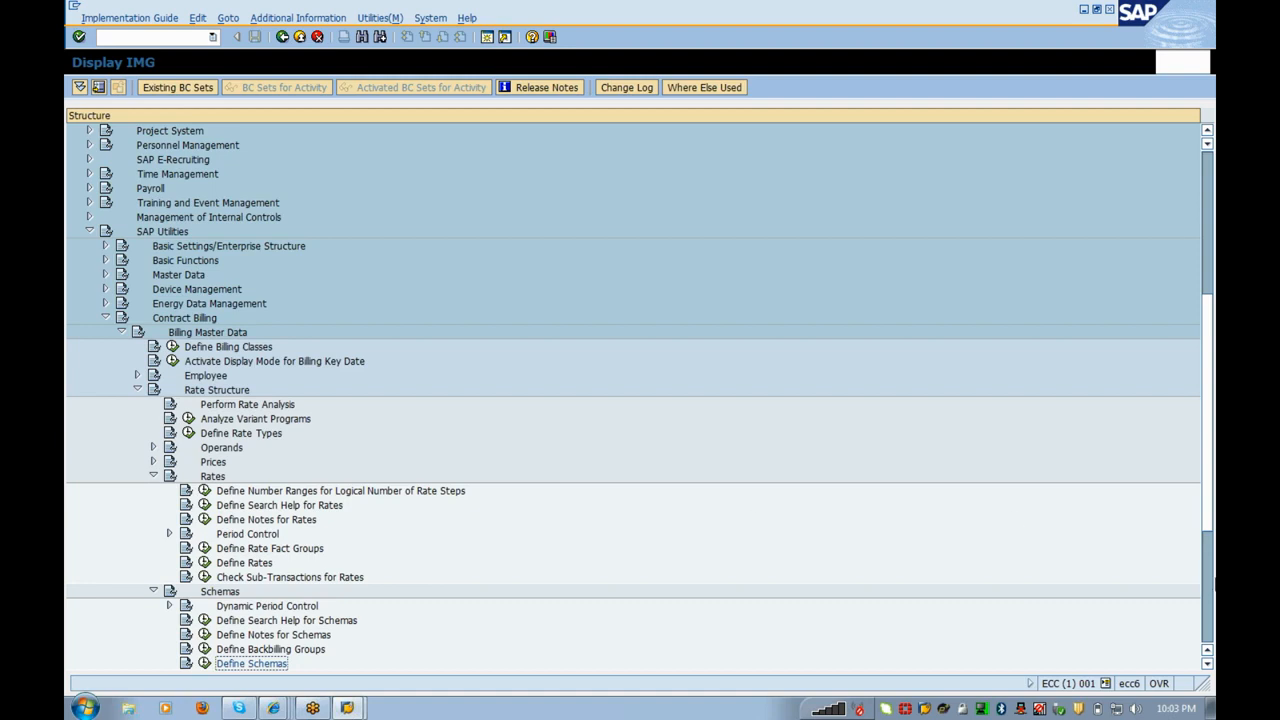
click(1211, 580)
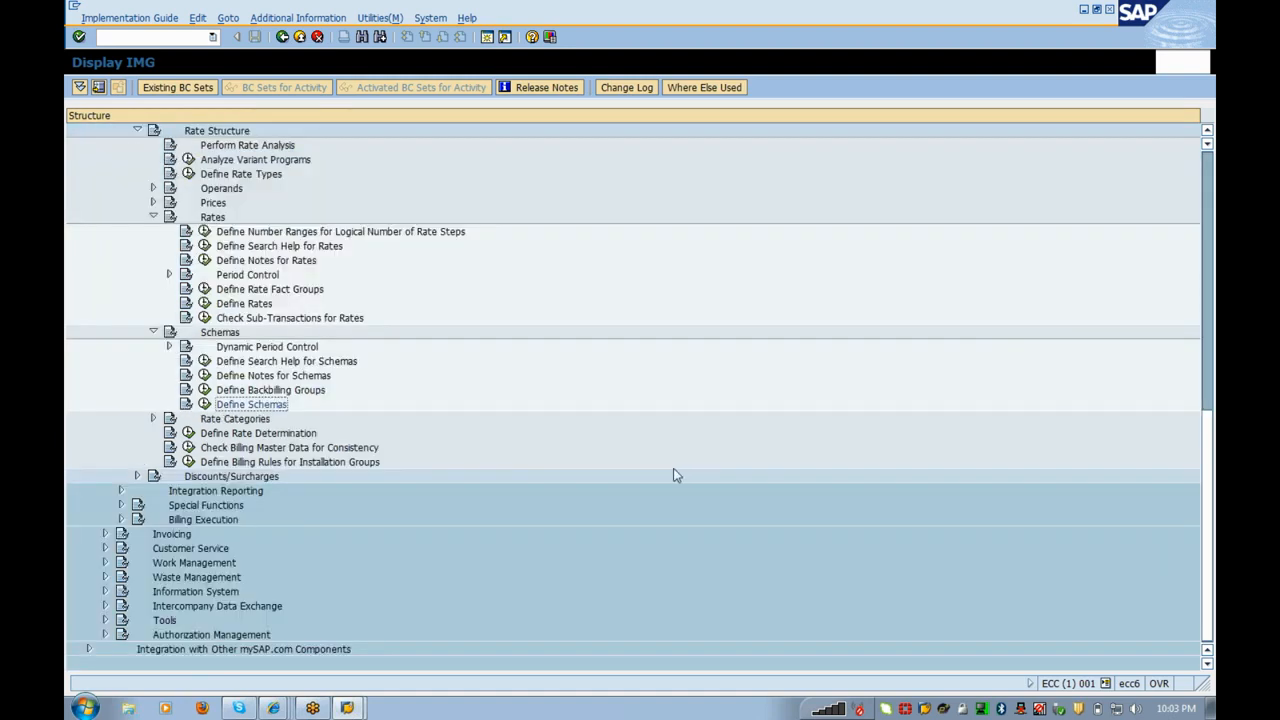
click(237, 419)
double_click(237, 419)
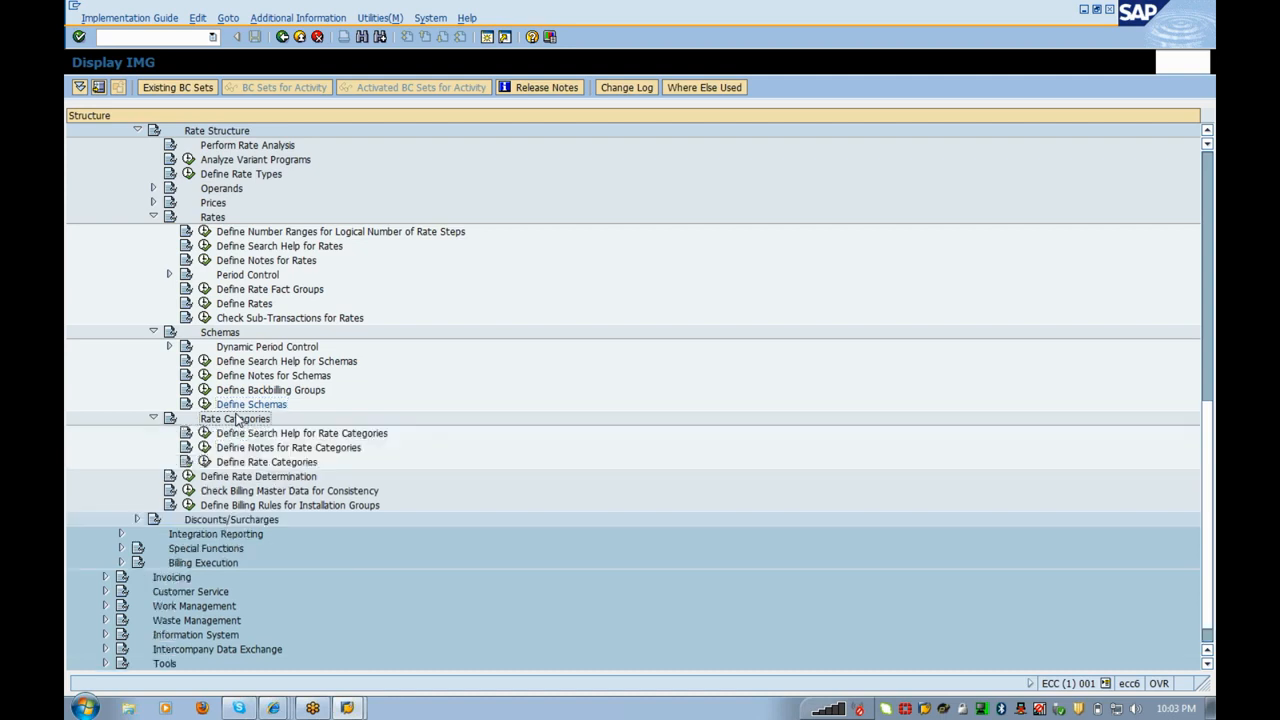
key(Down)
key(Down)
key(Down)
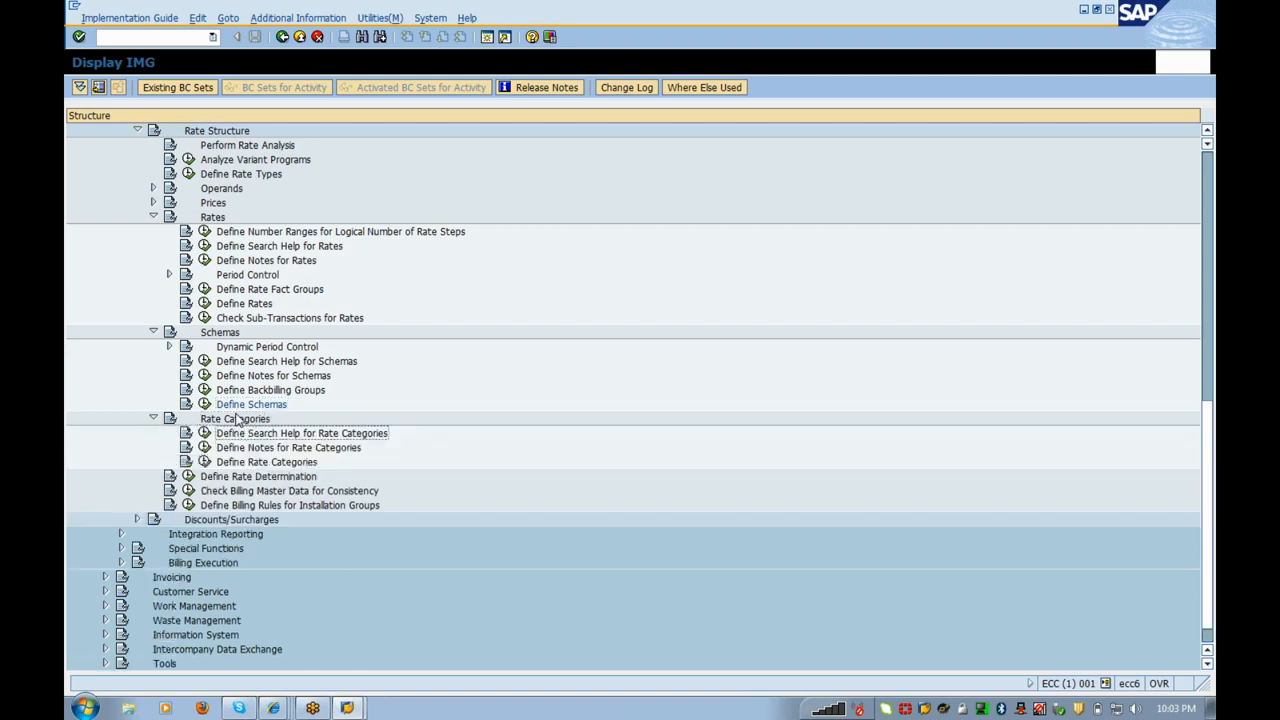
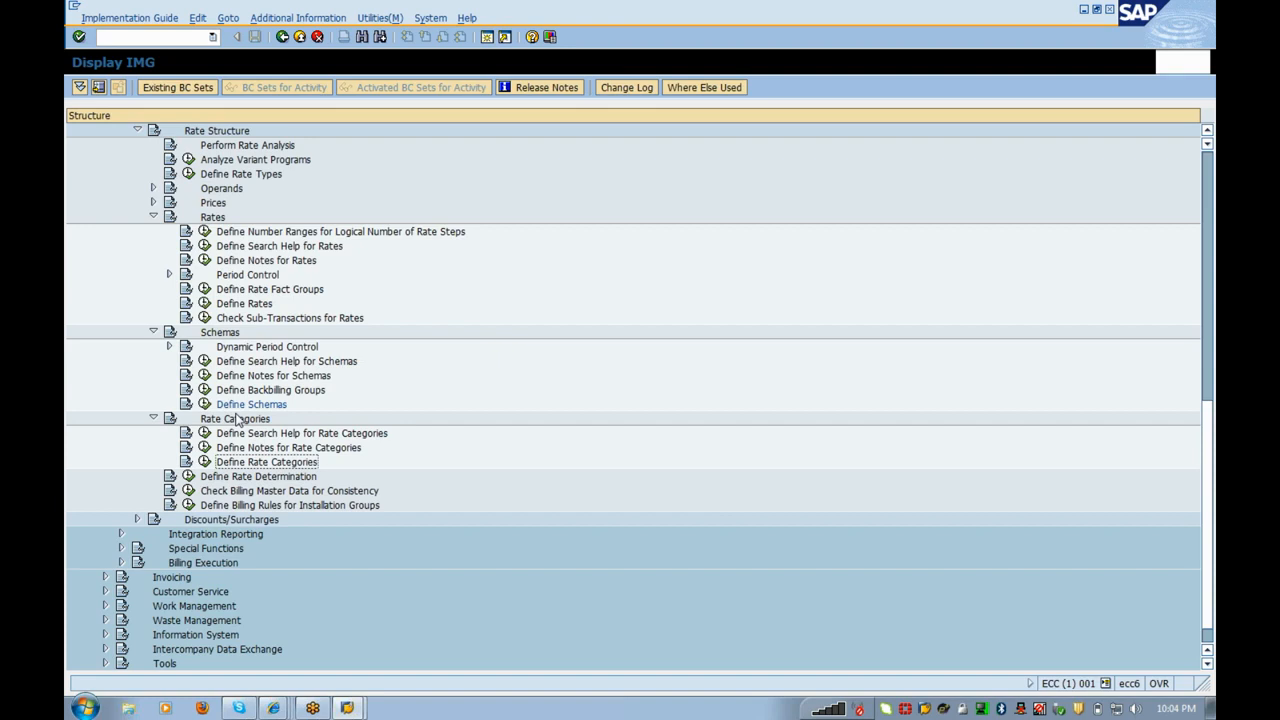
Step: Create rate category FLAT_01 for division 01 with the text 'Fixed Charges'
click(204, 461)
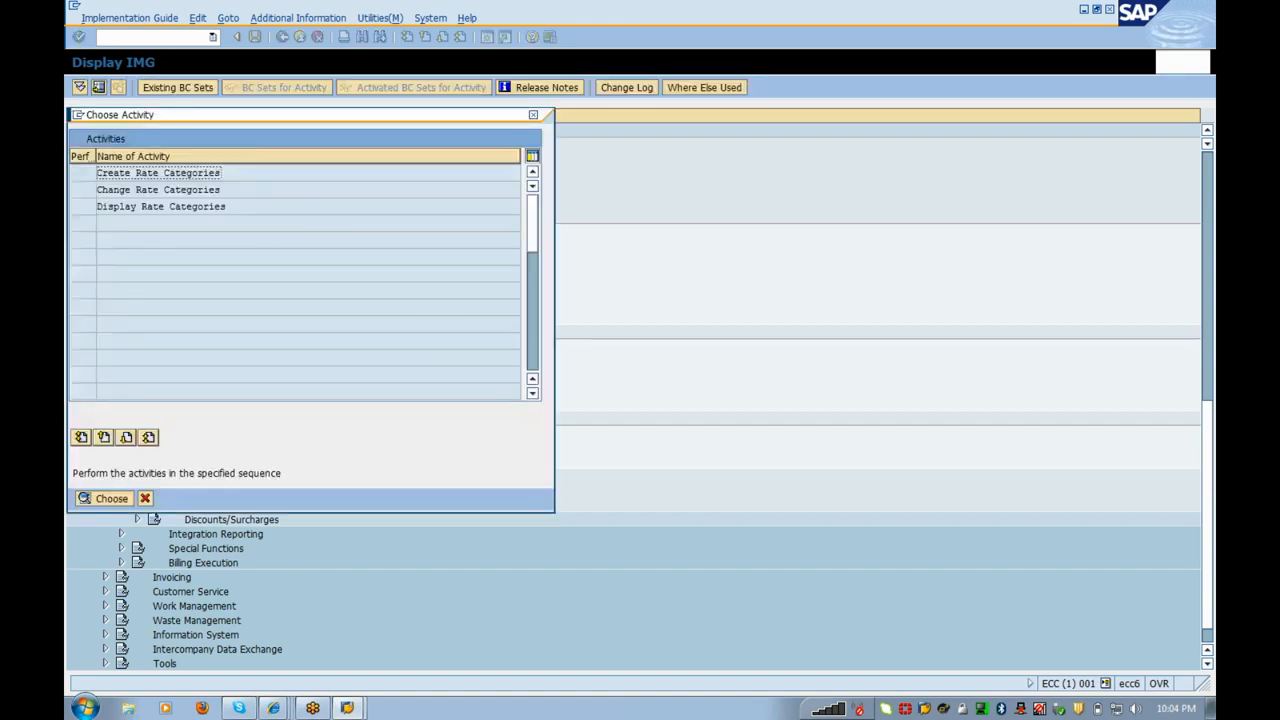
double_click(133, 173)
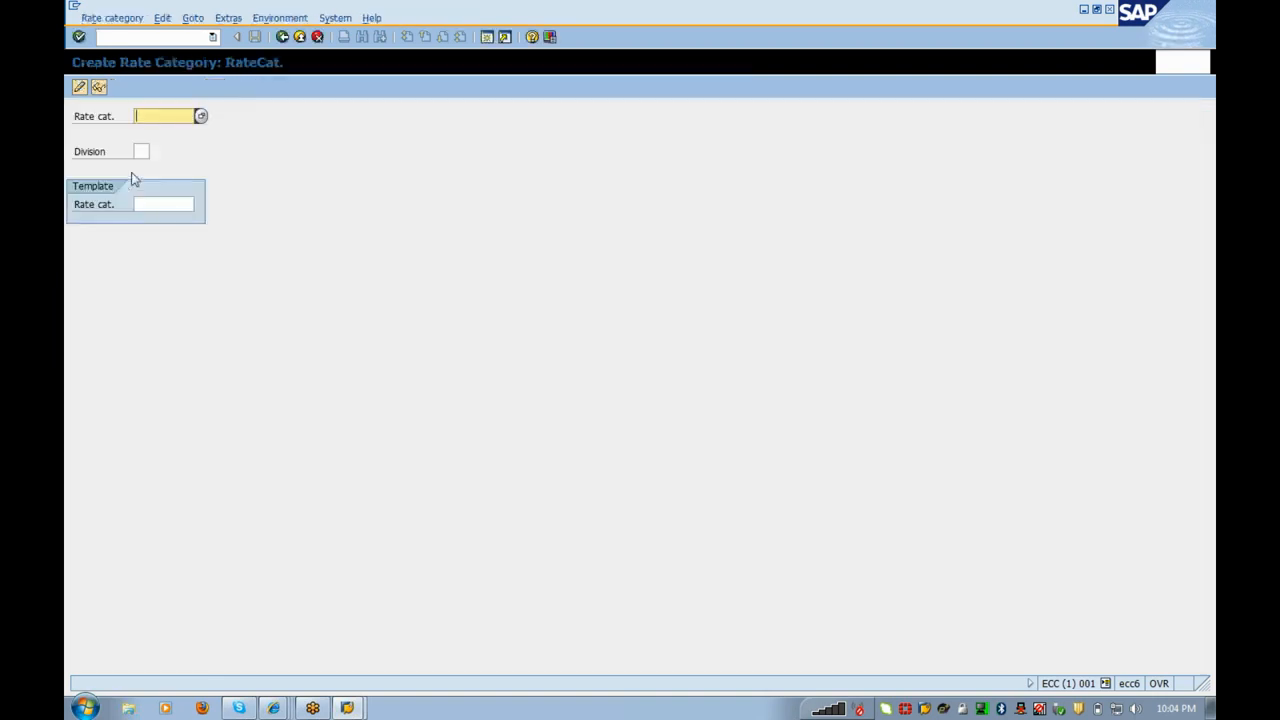
text(Flat_01)
click(141, 151)
click(141, 166)
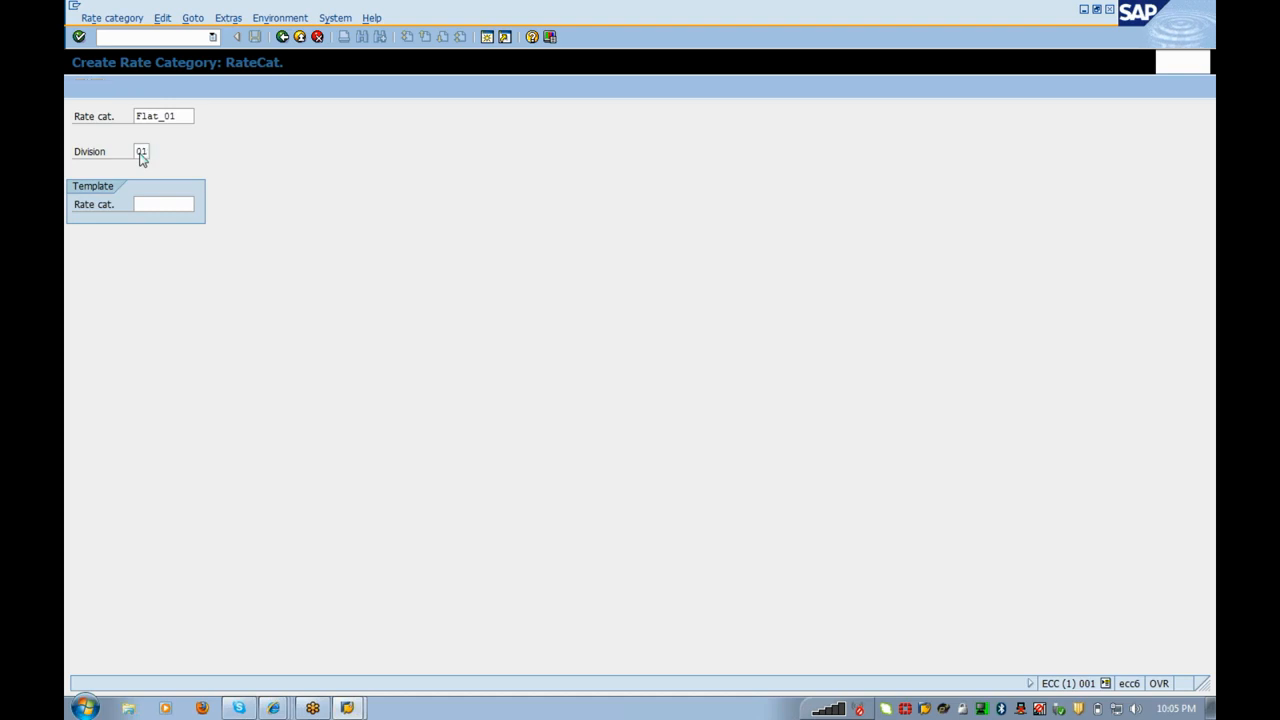
text(F)
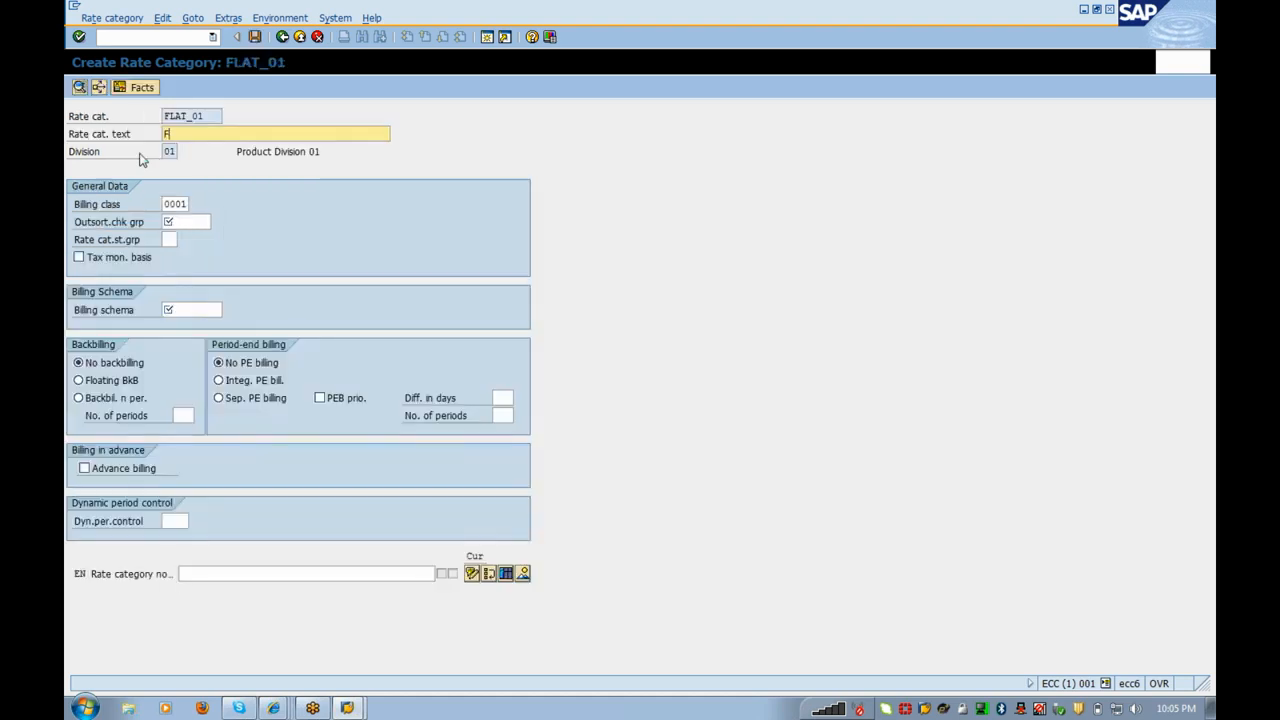
text(ixed Charges)
Step: Set outsorting check group 0001 and billing schema FLAT_01, then confirm the entries
click(220, 222)
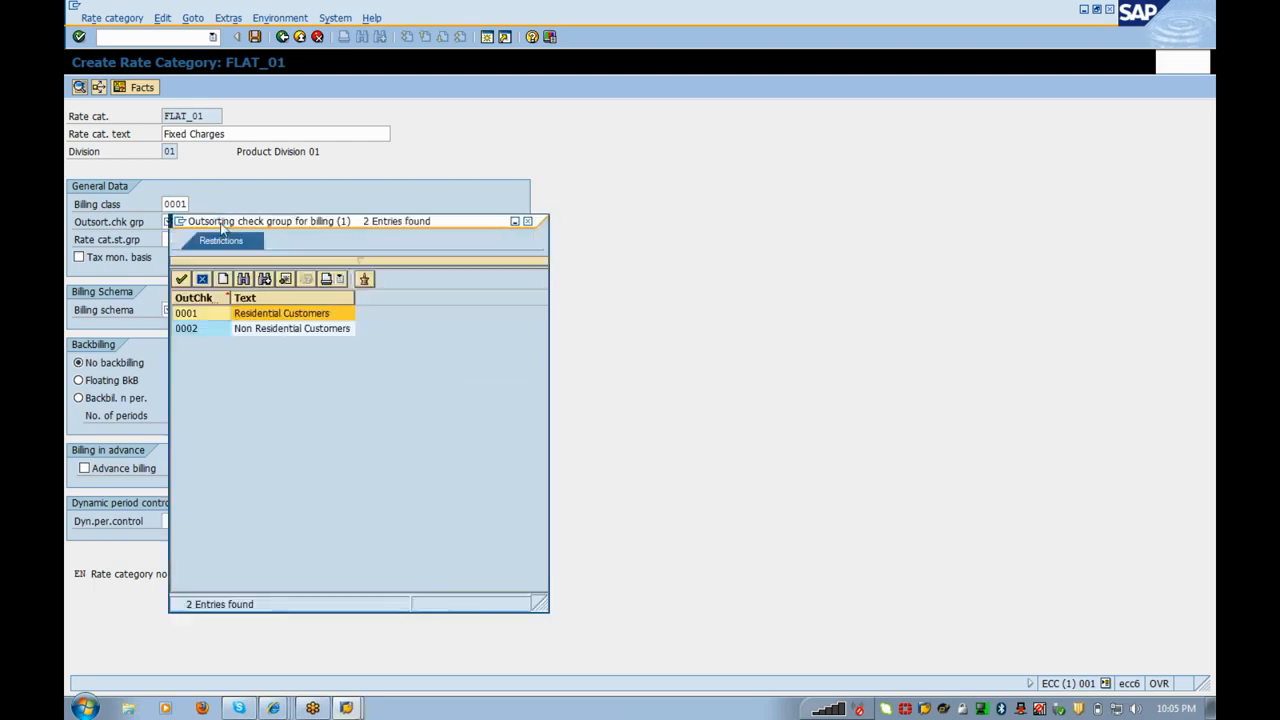
key(Escape)
text(0001)
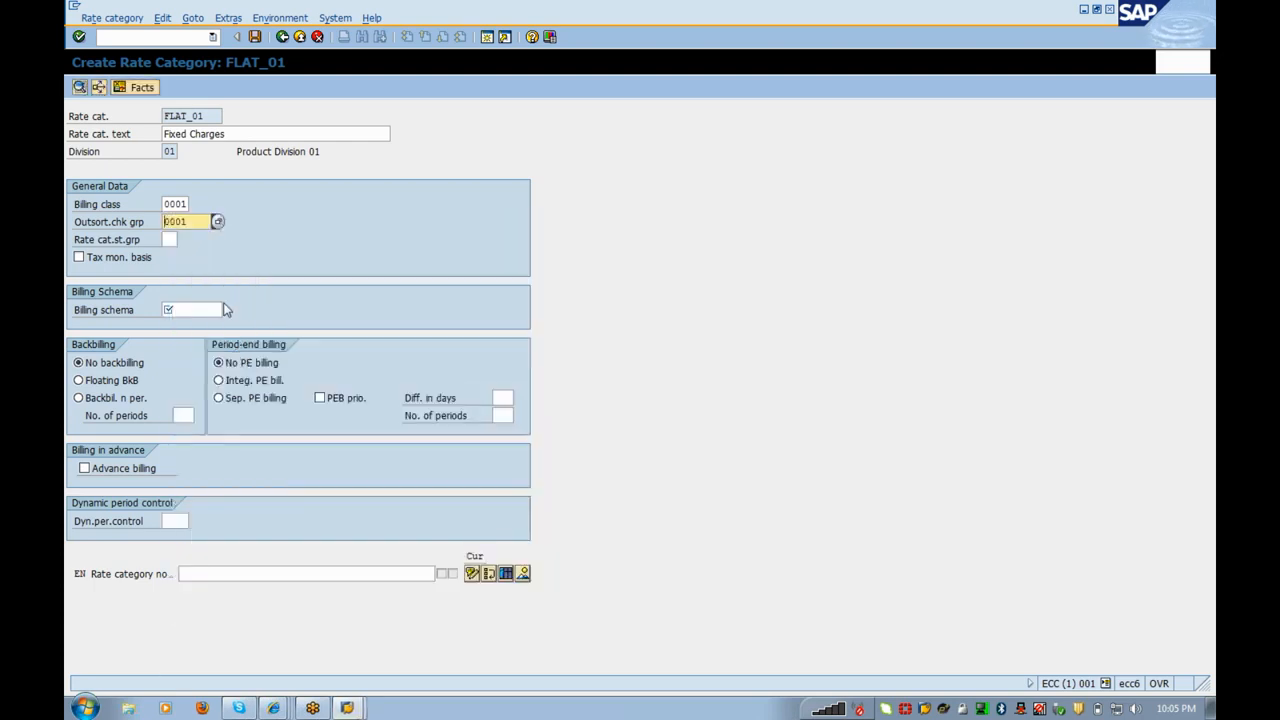
click(215, 310)
click(229, 310)
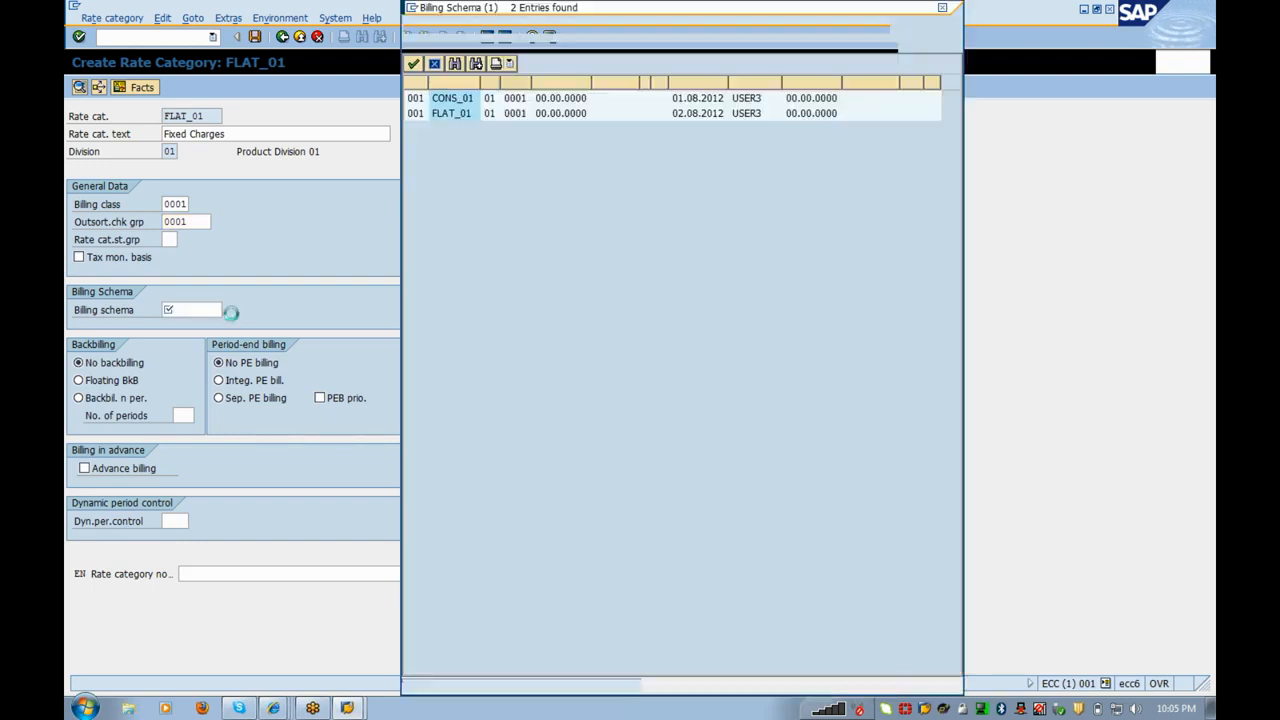
double_click(462, 118)
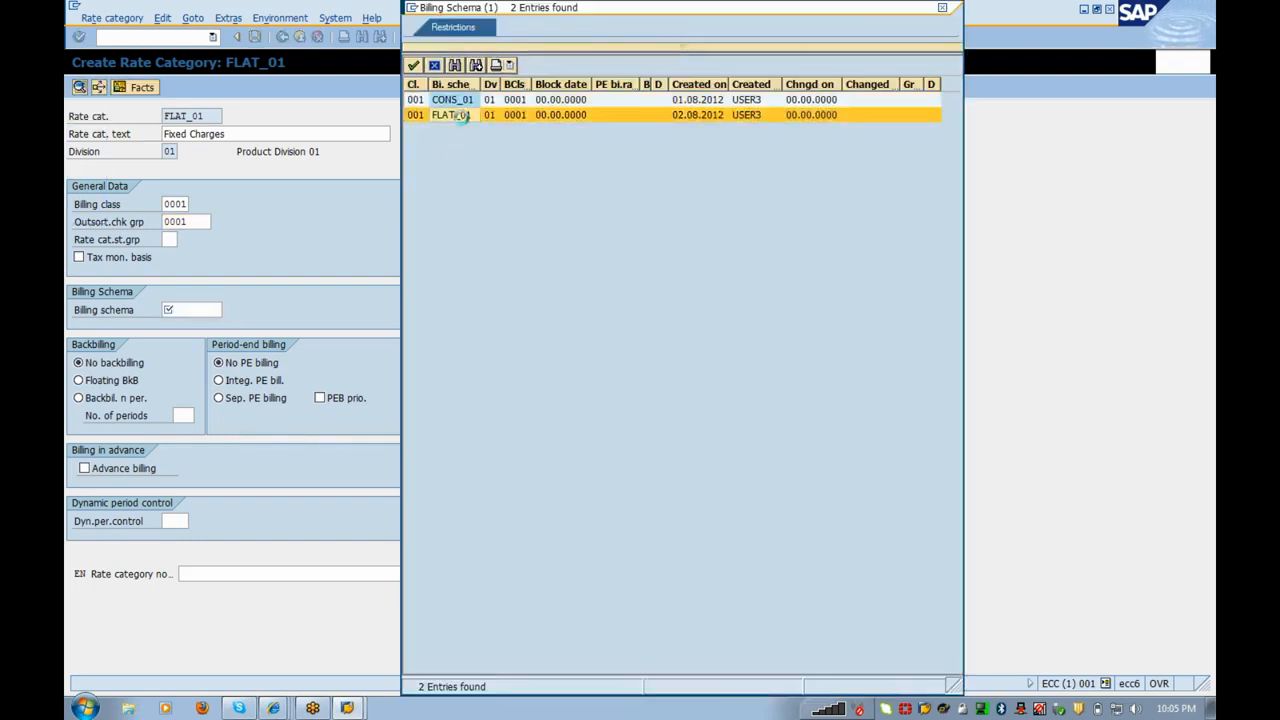
key(Return)
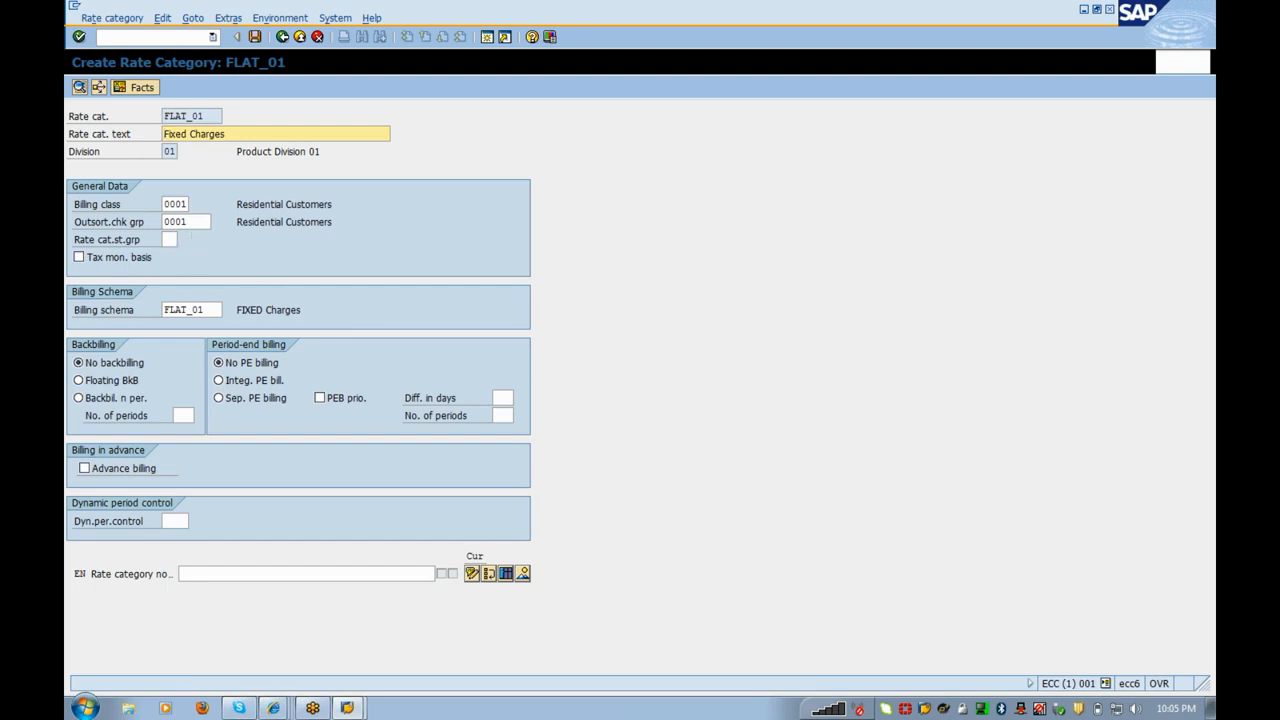
click(191, 223)
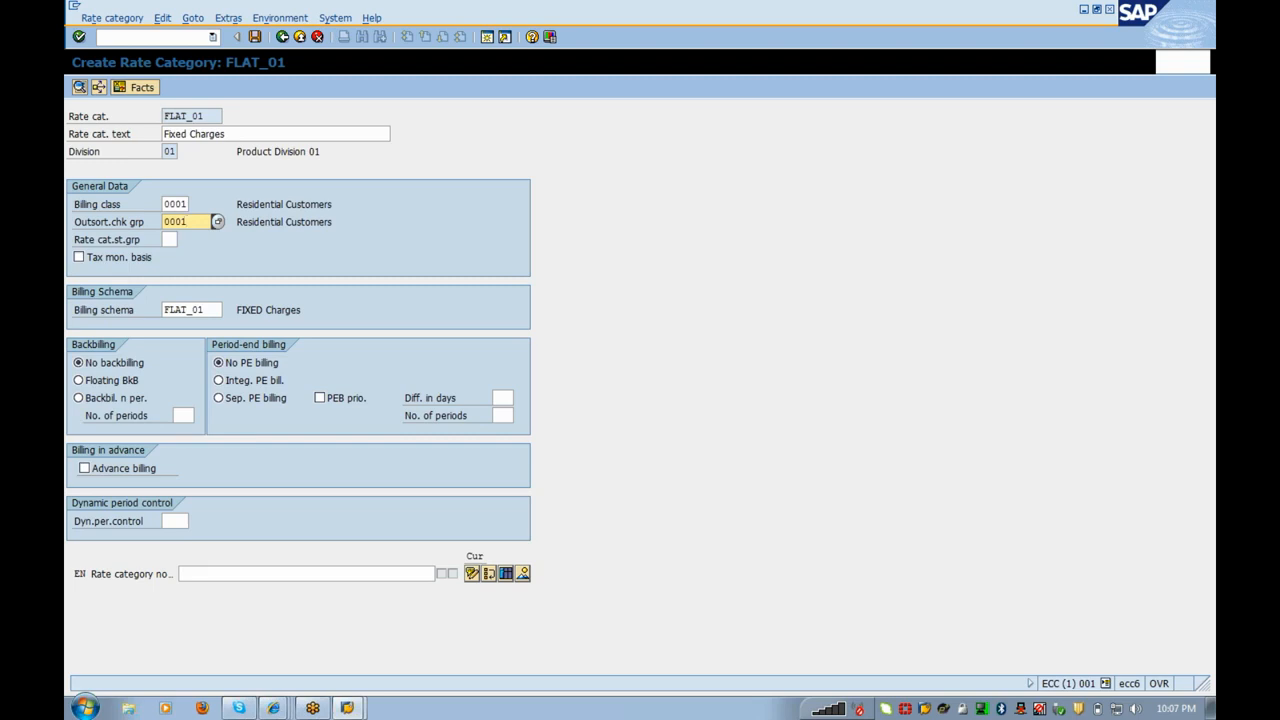
key(XF86MonBrightnessUp)
Step: Cancel the operand dialog, save rate category FLAT_01 and return to the IMG tree
click(237, 239)
click(142, 88)
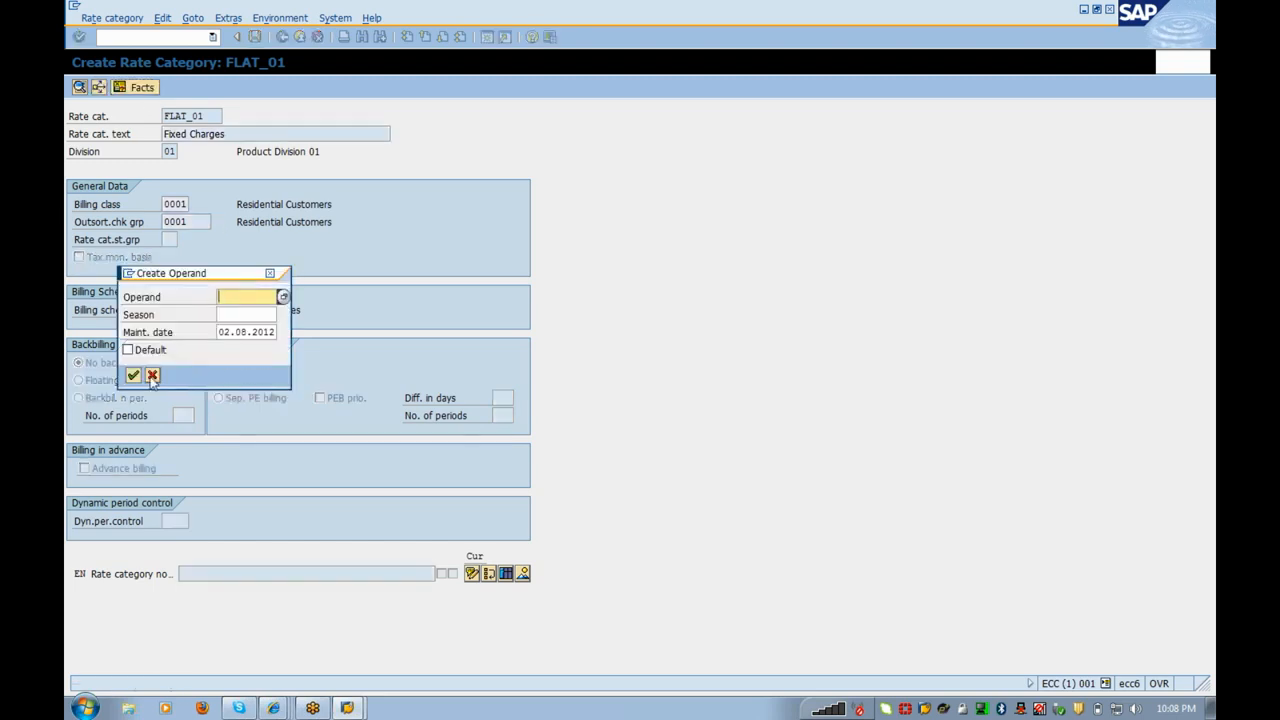
click(152, 376)
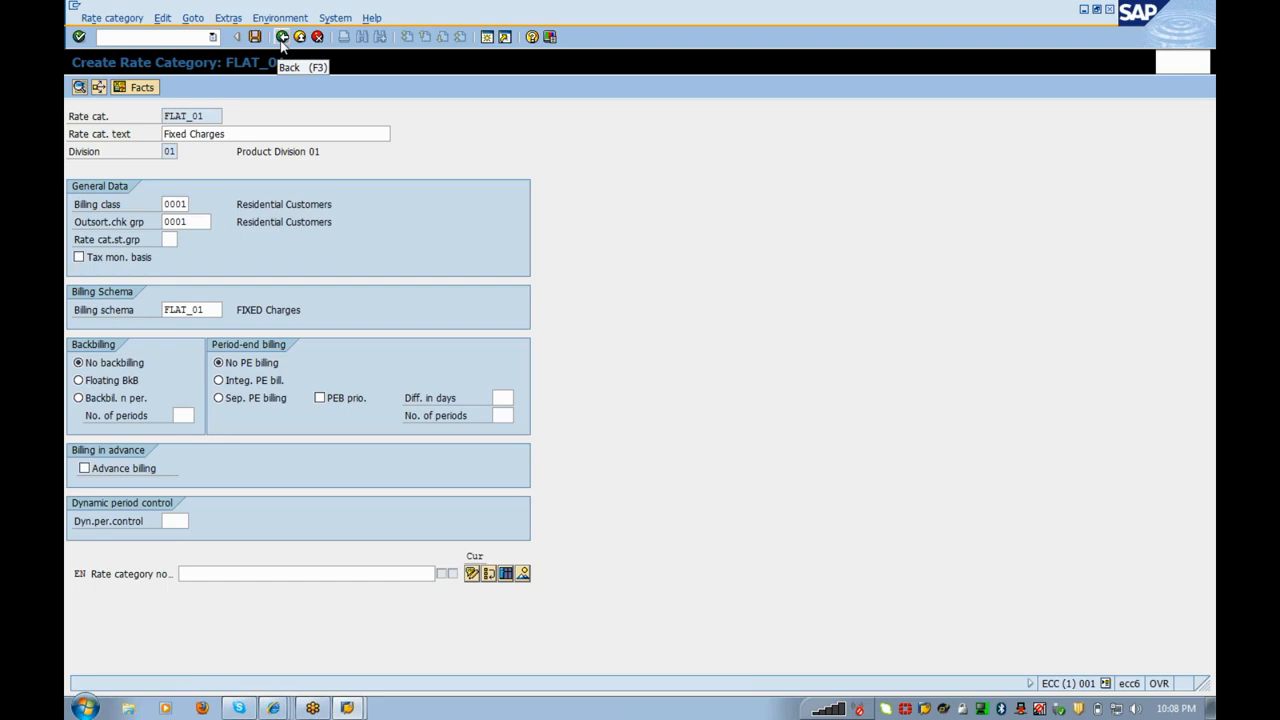
click(281, 38)
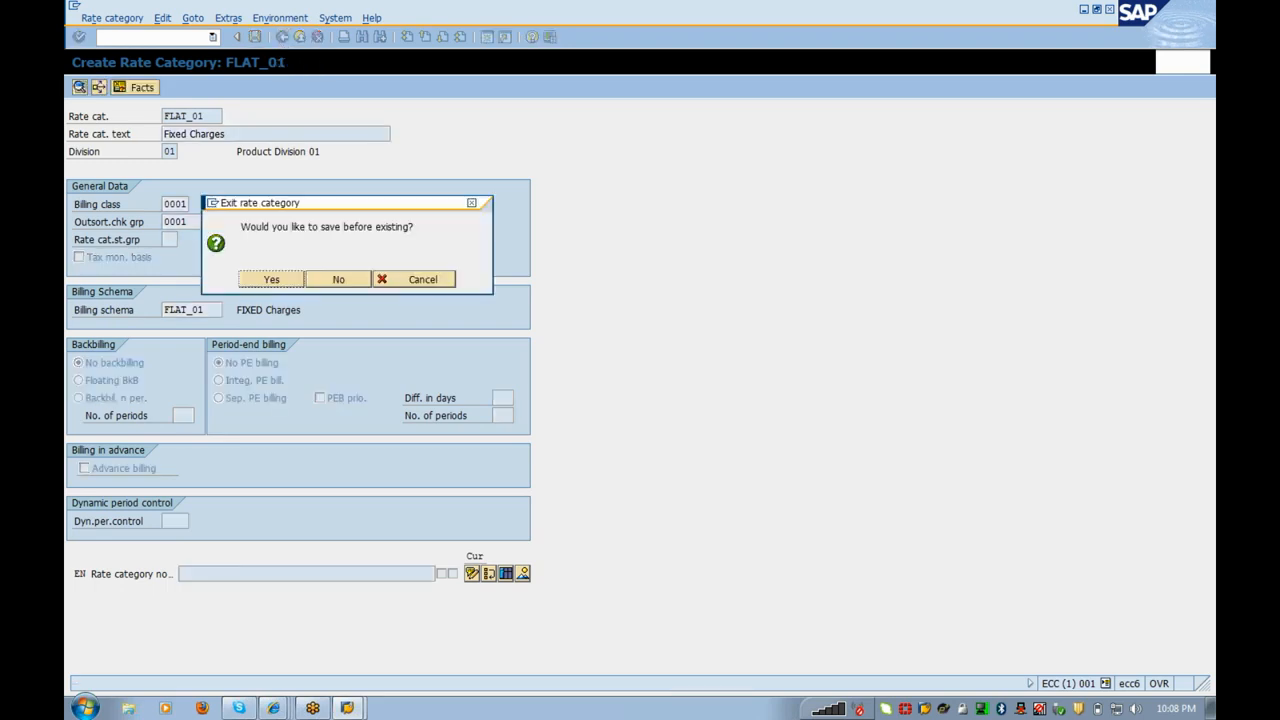
click(285, 286)
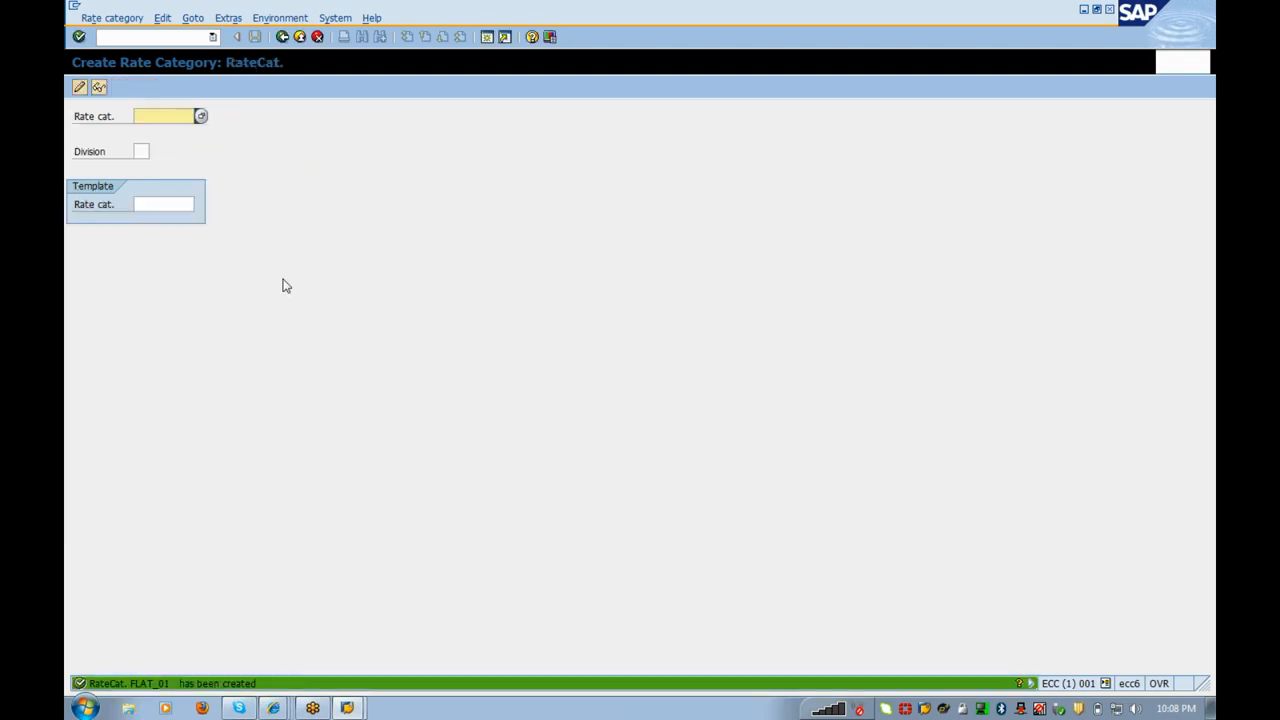
click(283, 37)
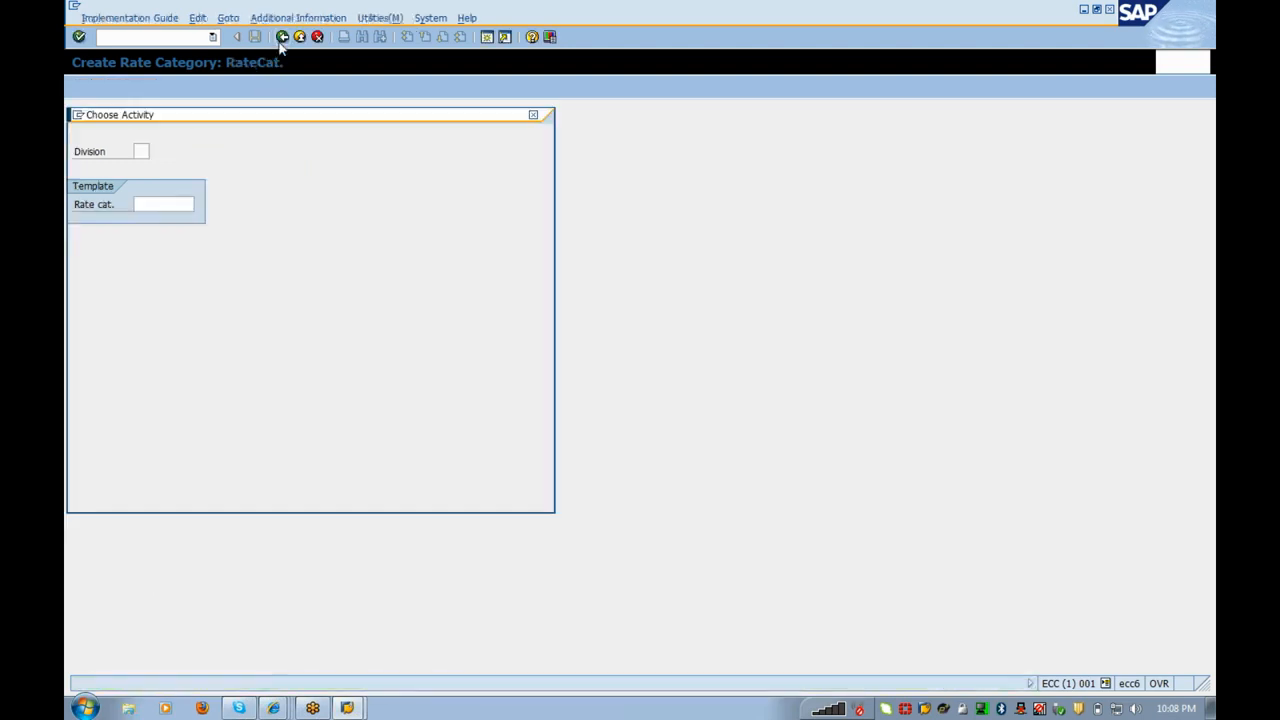
click(146, 500)
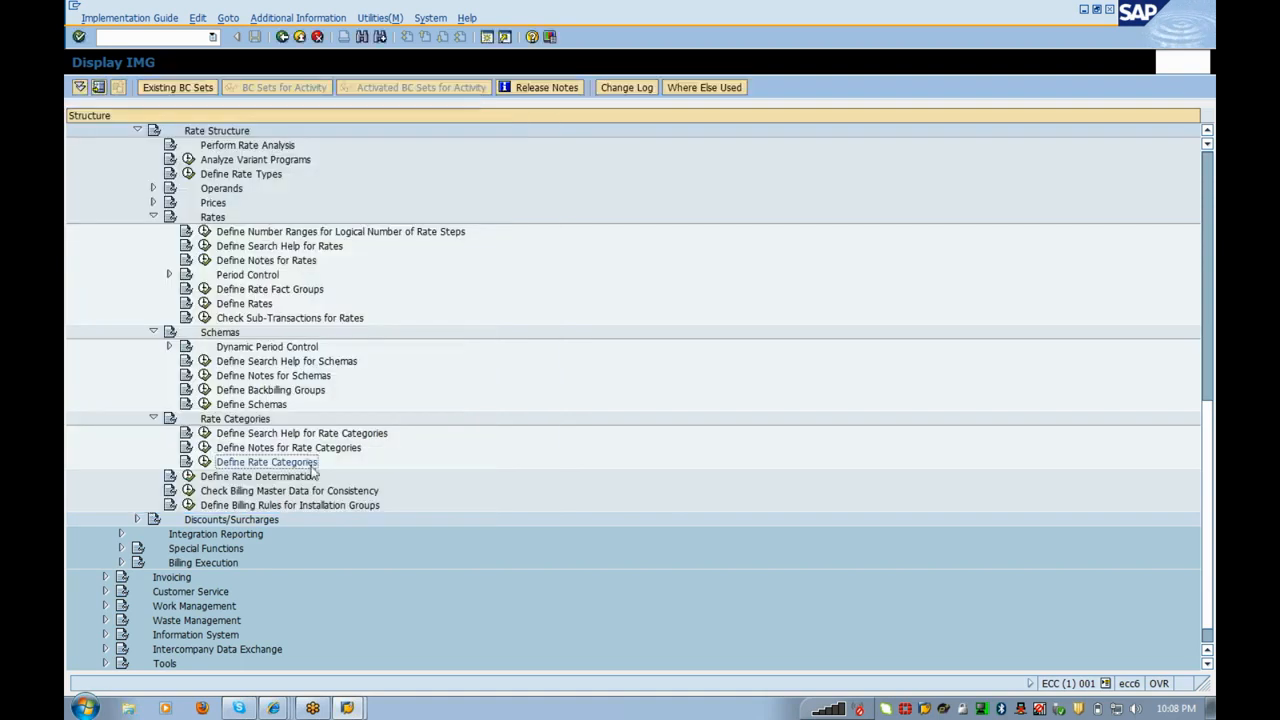
Step: Select rate type ZFLAT in Define Rate Determination
click(190, 477)
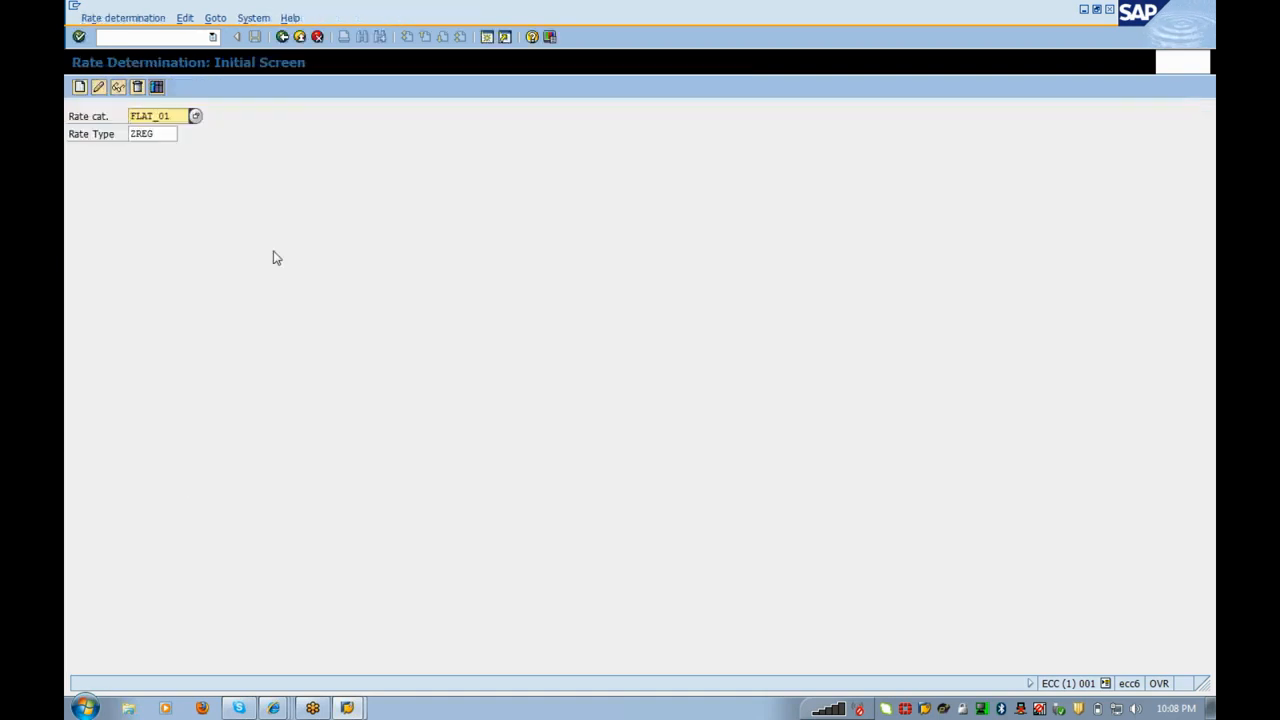
click(172, 134)
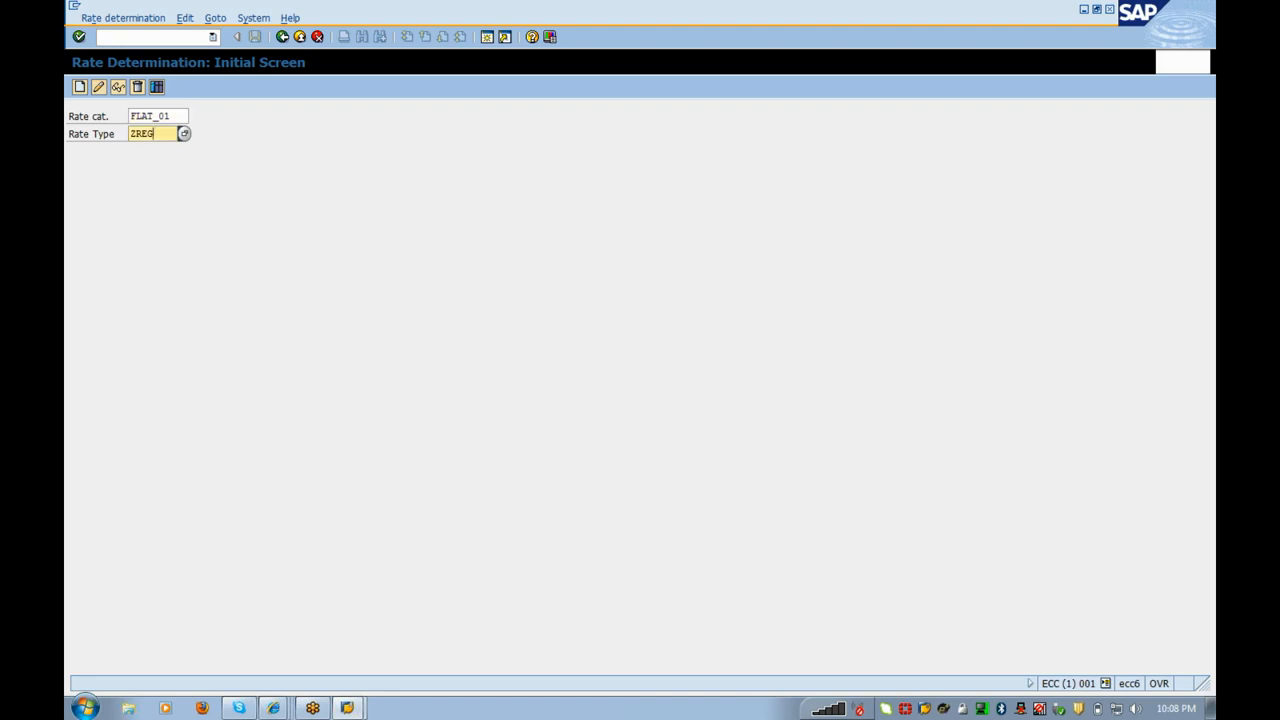
key(Return)
key(Return)
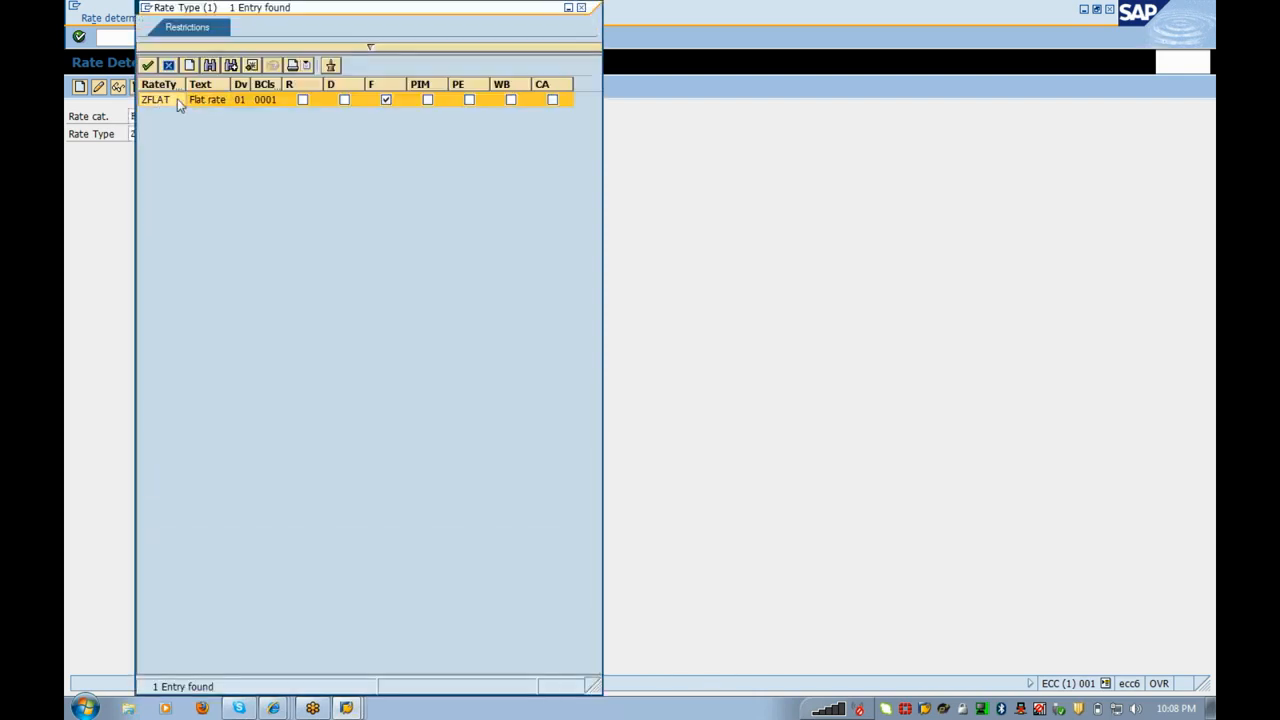
double_click(178, 100)
key(Return)
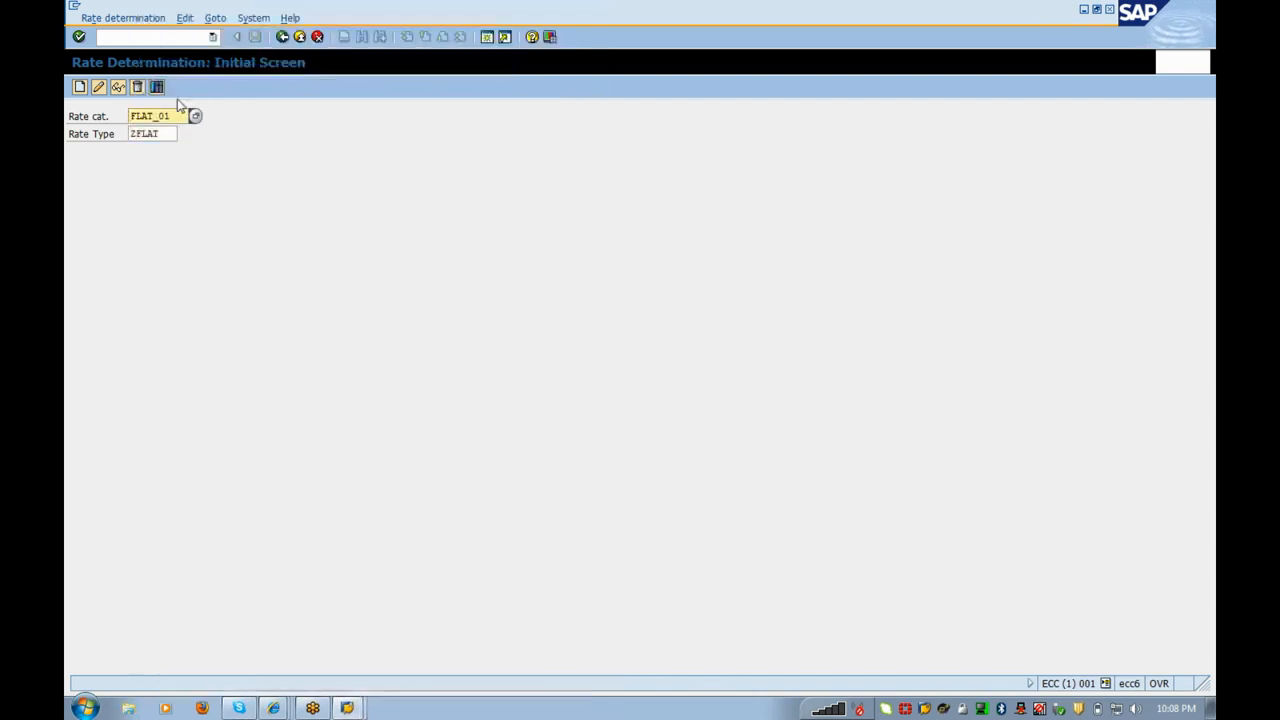
Step: Add an entry valid from 01.01.2012 with rate FIXED_01 and save it
click(80, 88)
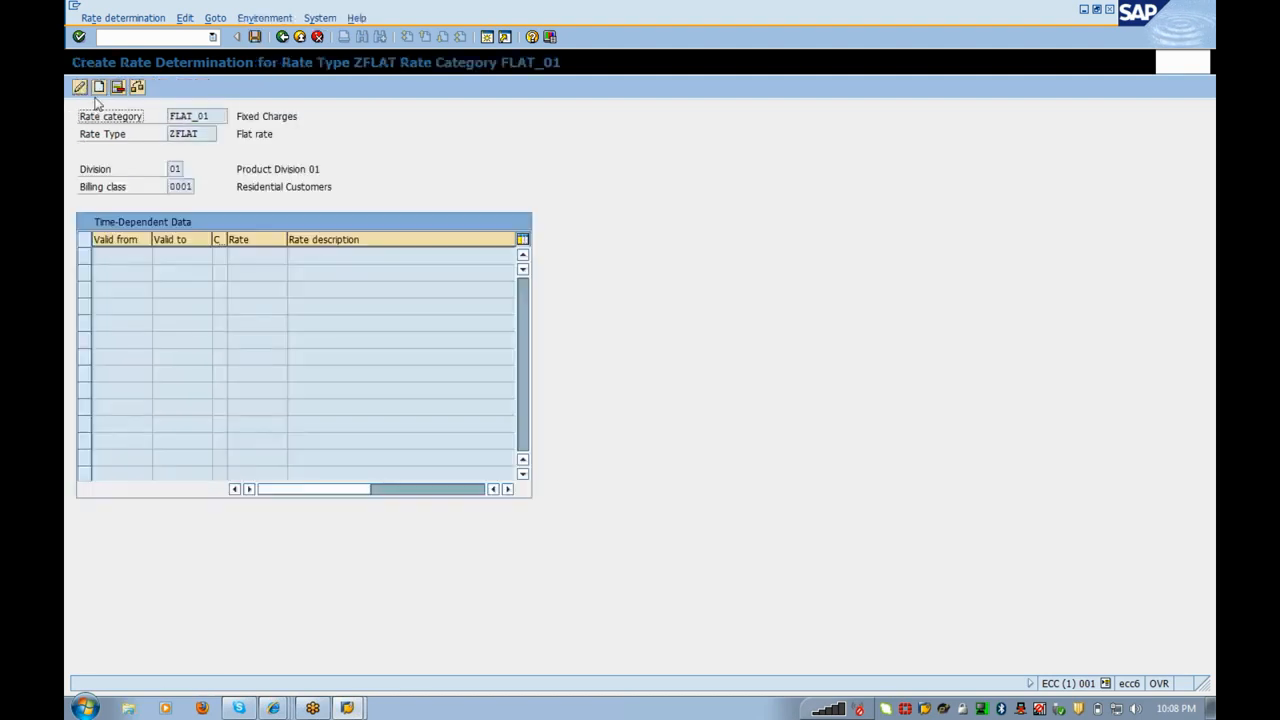
click(99, 87)
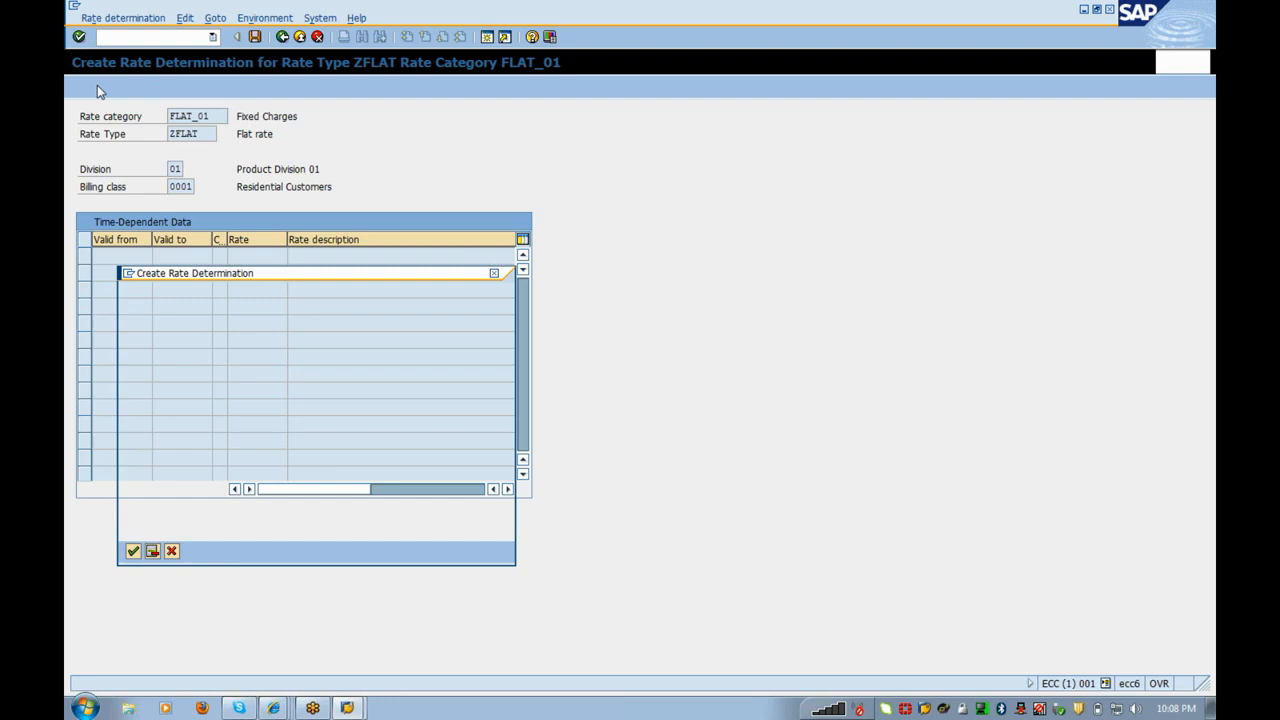
text(0101)
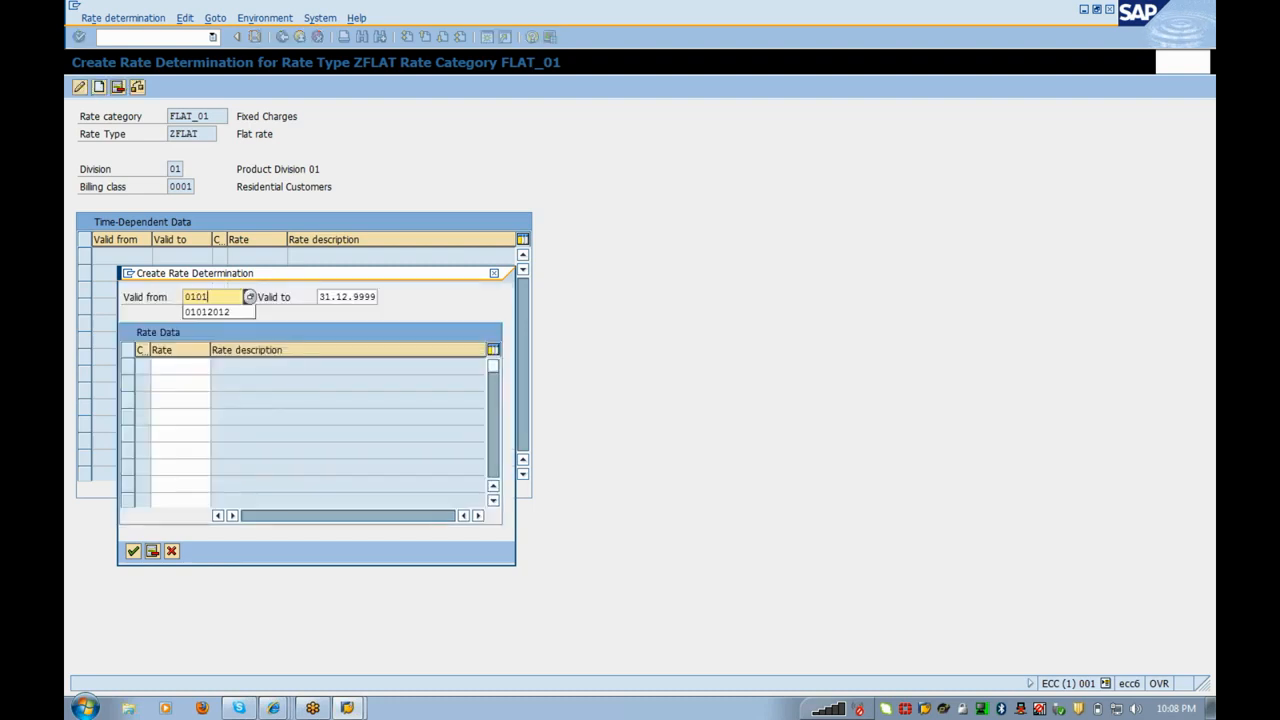
text(2012)
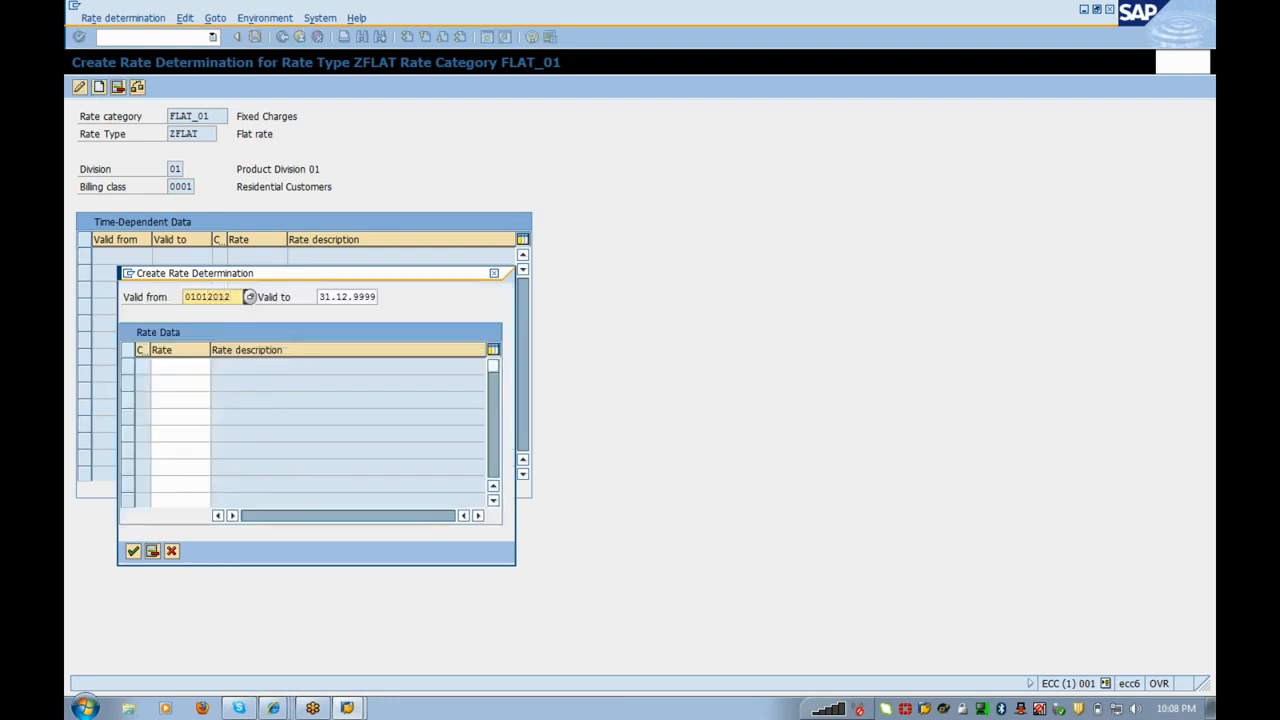
click(208, 367)
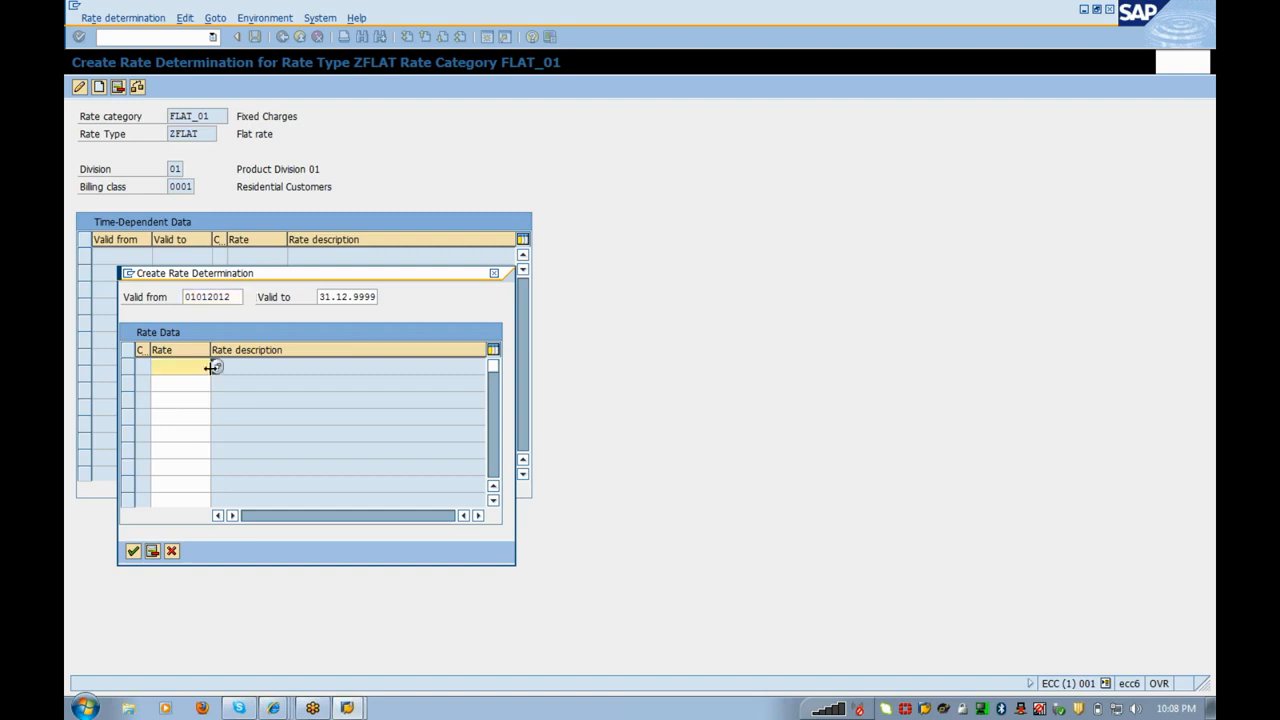
click(217, 370)
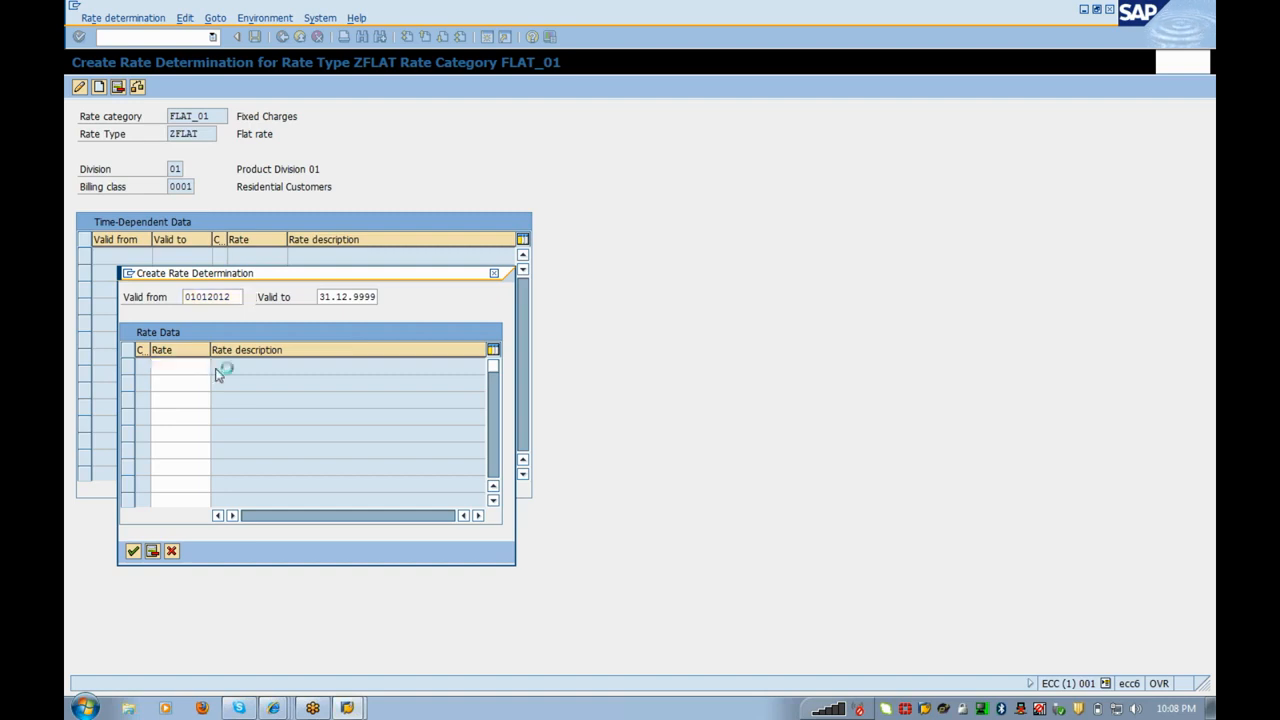
double_click(211, 396)
click(133, 552)
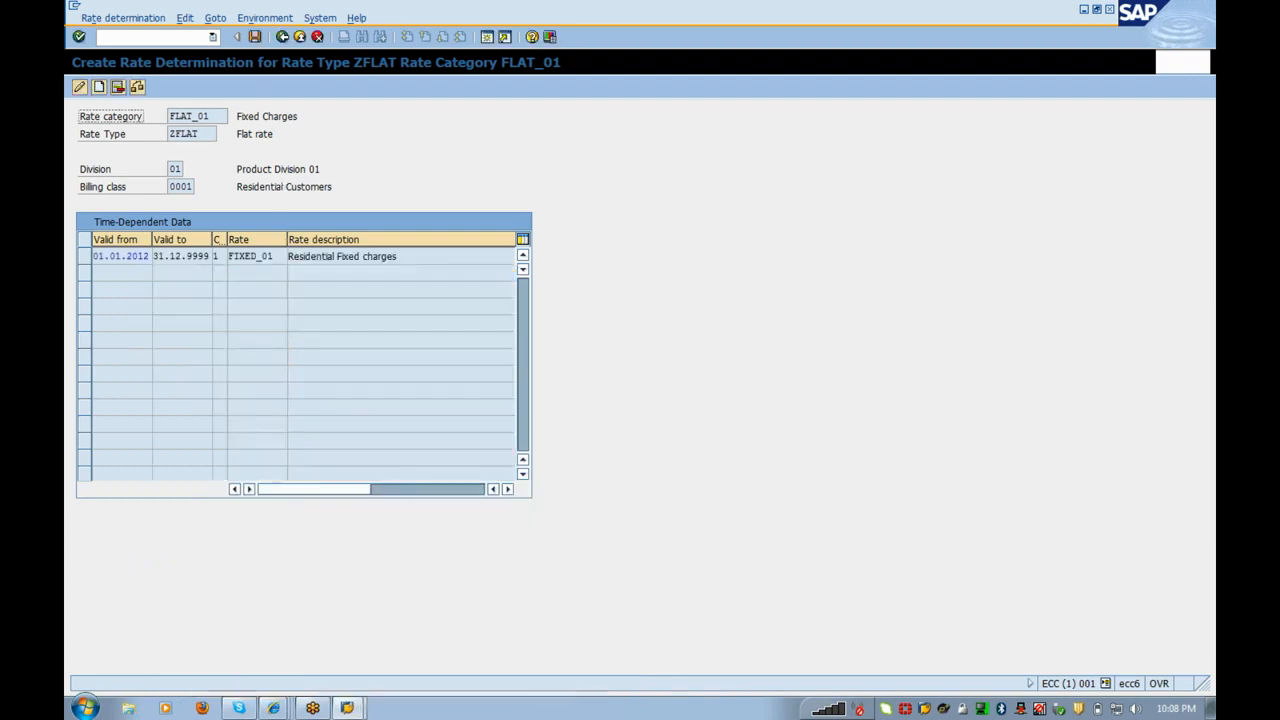
click(255, 37)
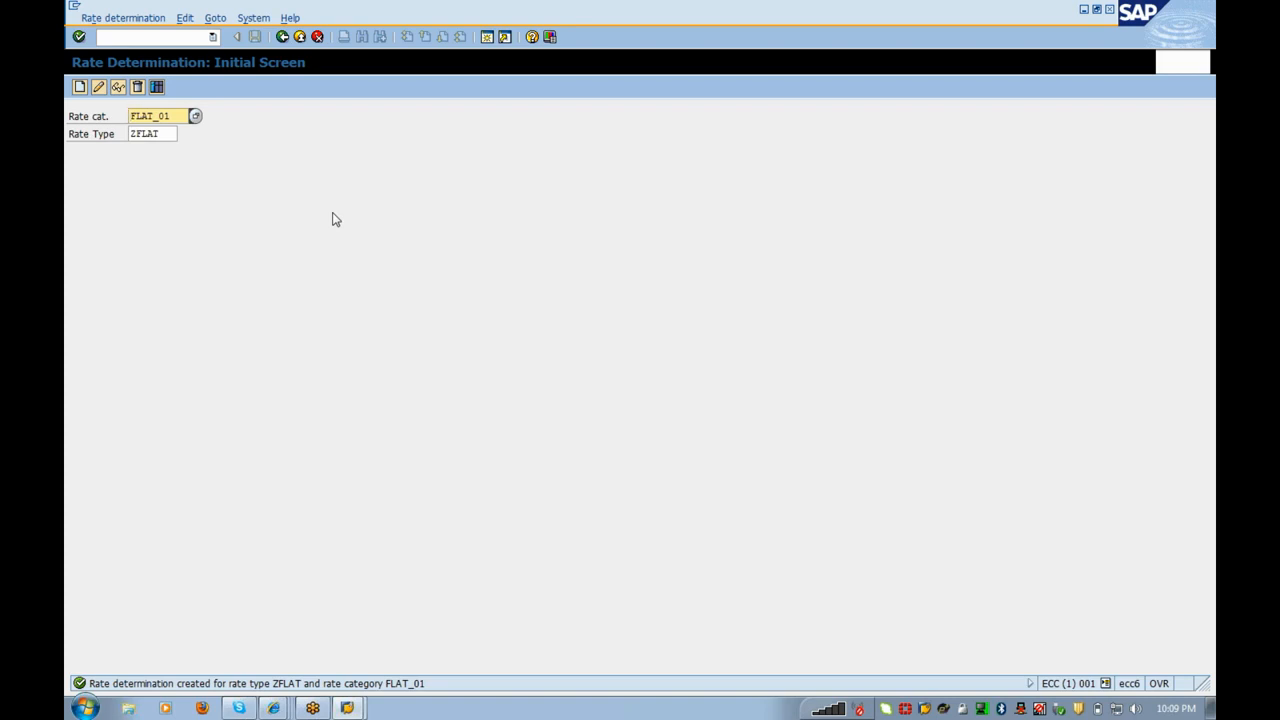
Step: Open rate category FLAT_01 in change mode and start a second SAP session
click(283, 37)
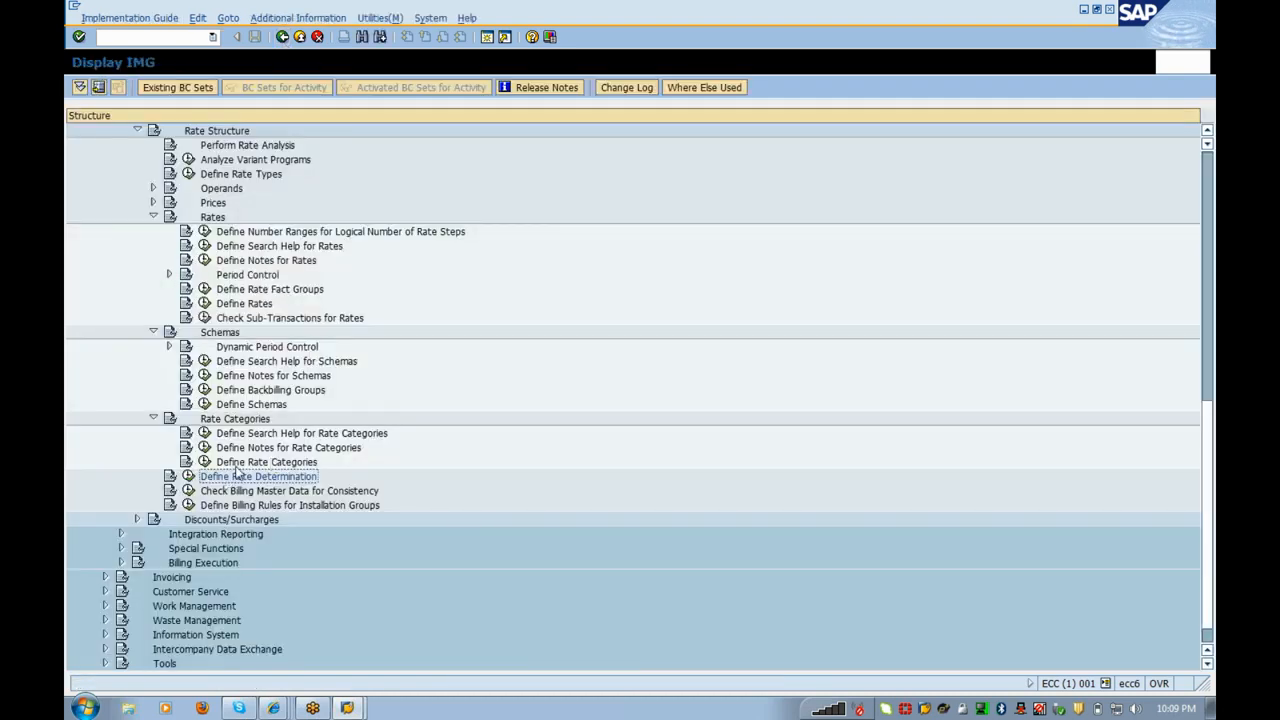
click(205, 462)
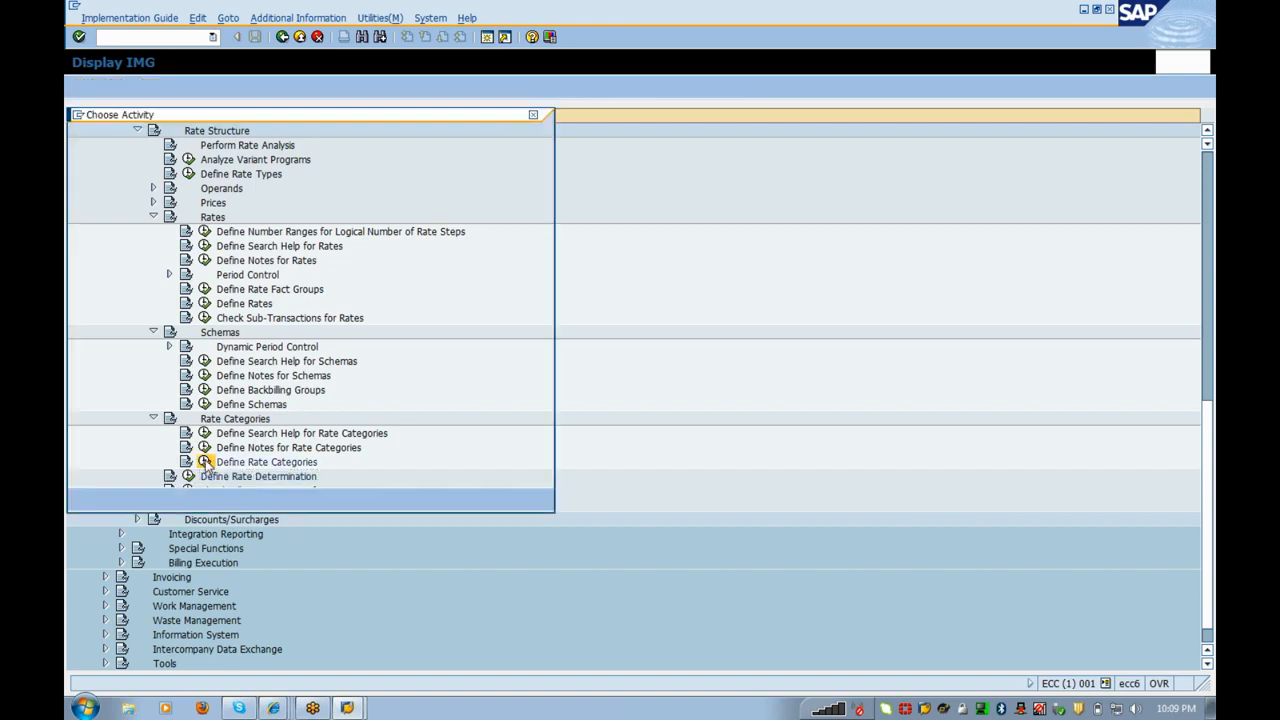
double_click(189, 172)
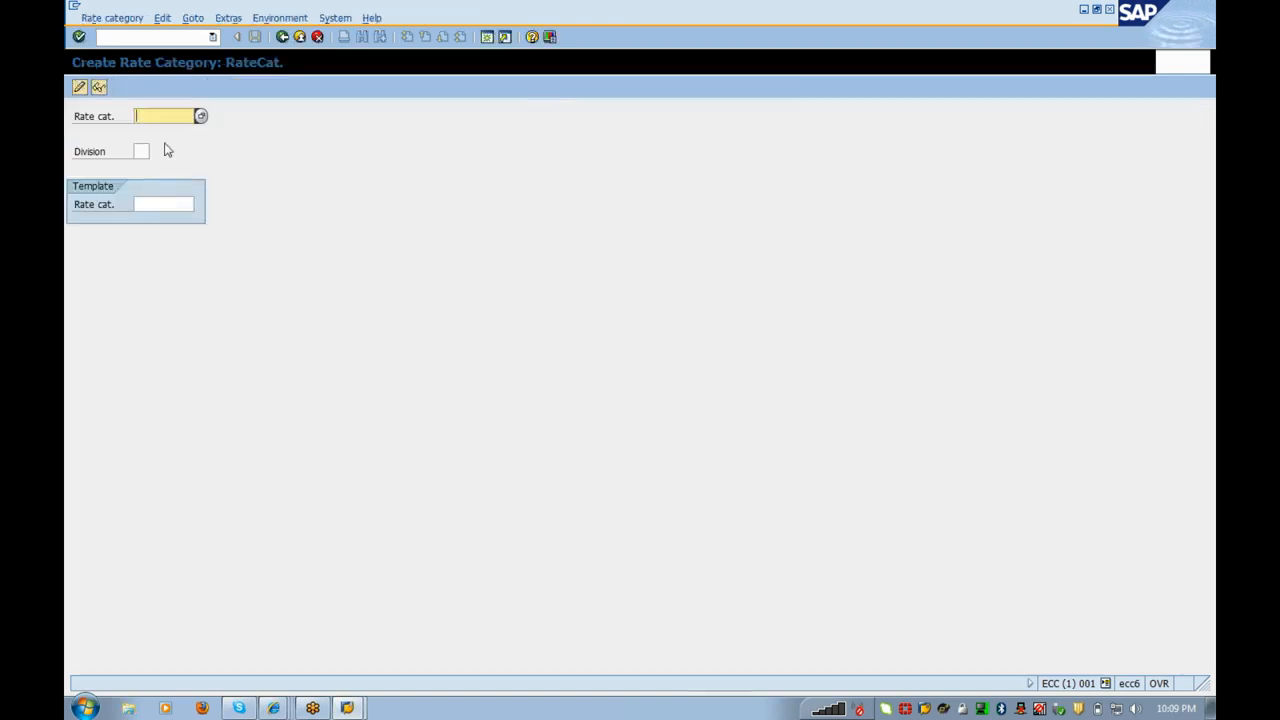
click(163, 131)
key(Return)
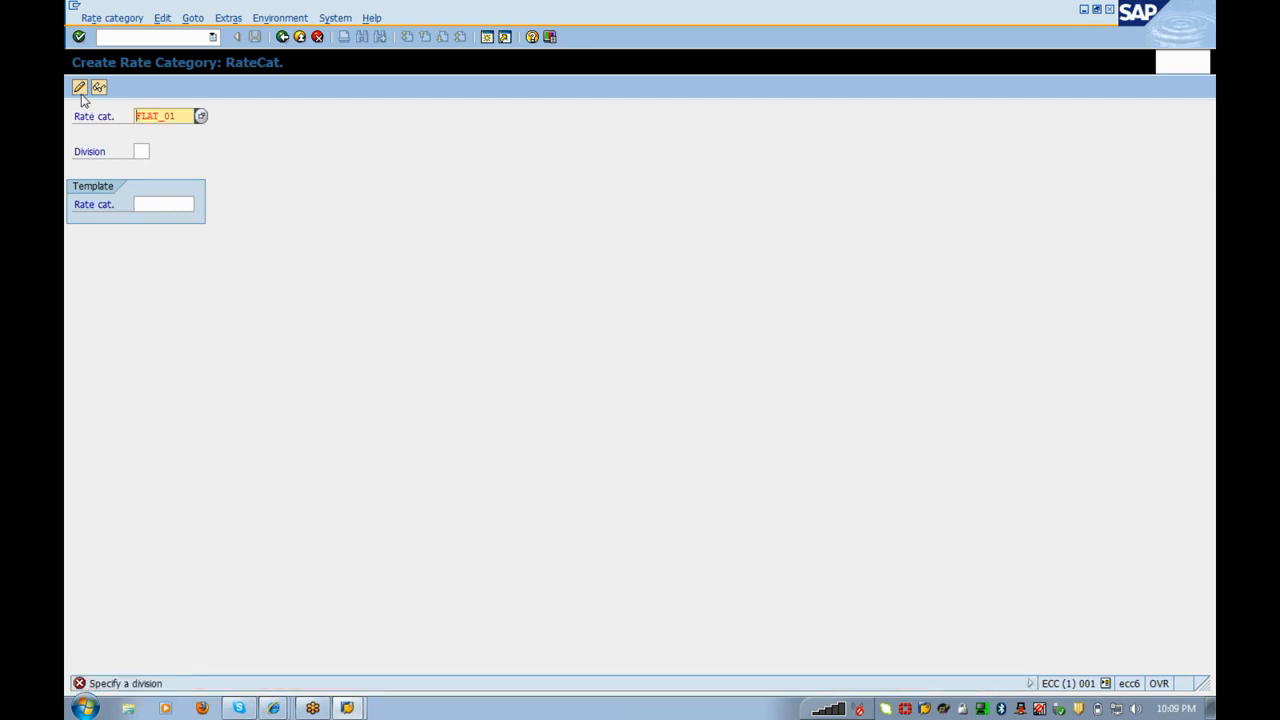
click(79, 88)
click(79, 87)
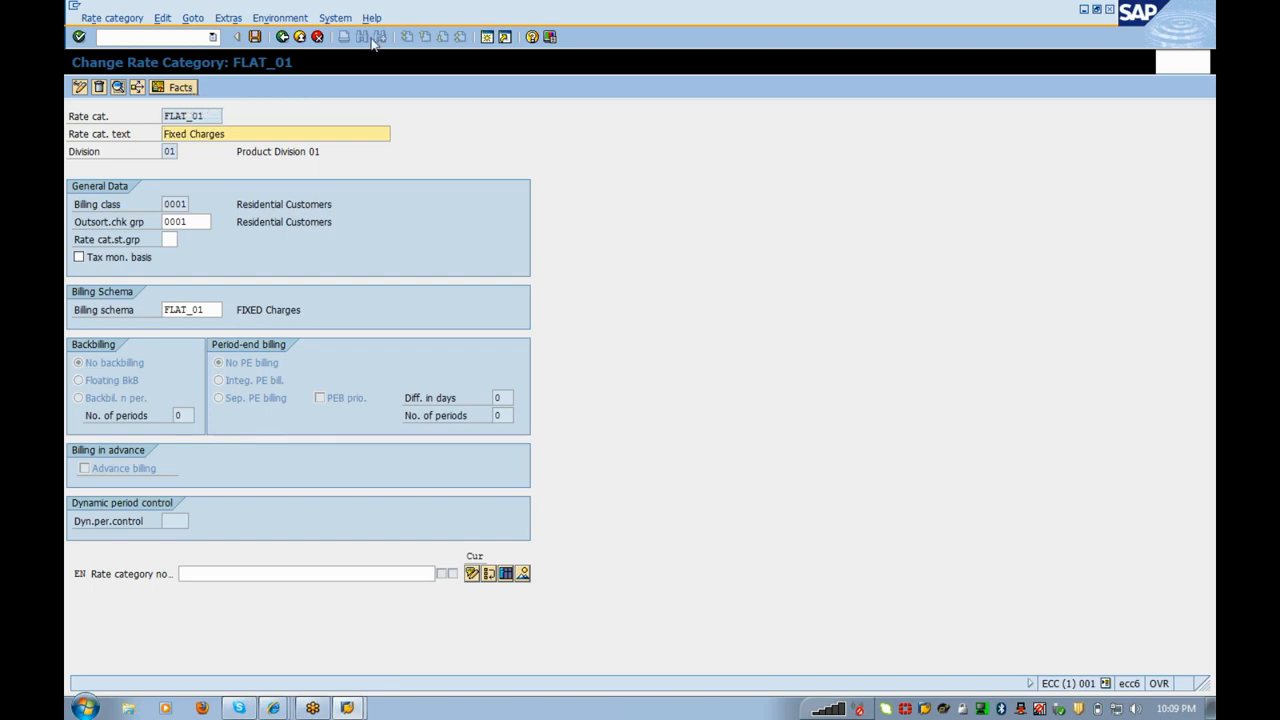
click(487, 37)
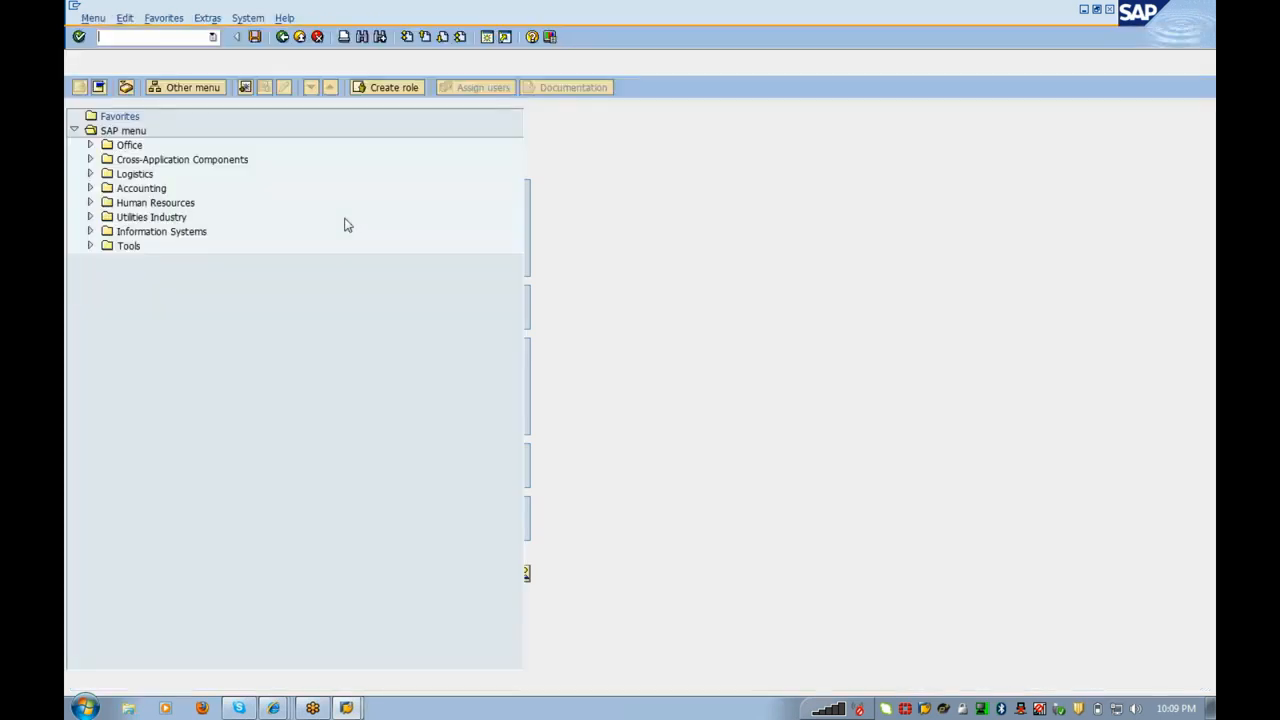
Step: Go to Utilities Industry > Billing > Master Data > Define Operands and choose Create Operands
double_click(160, 217)
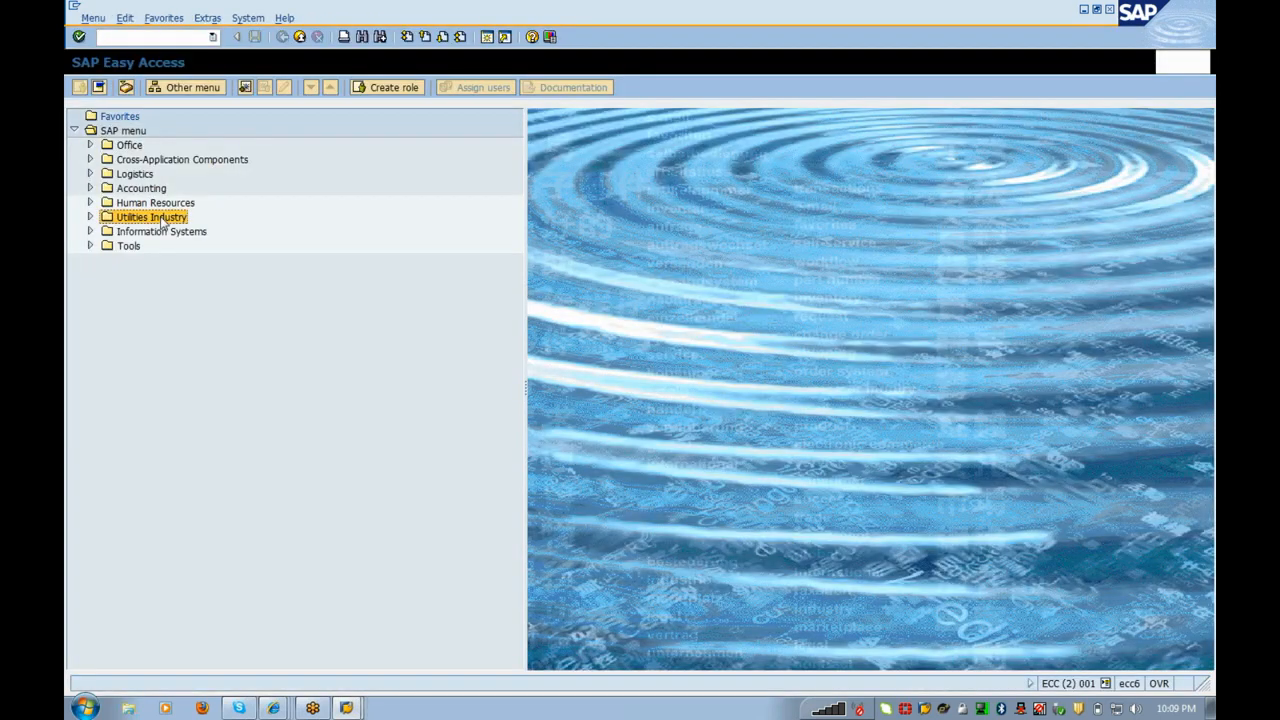
key(Down)
key(Down)
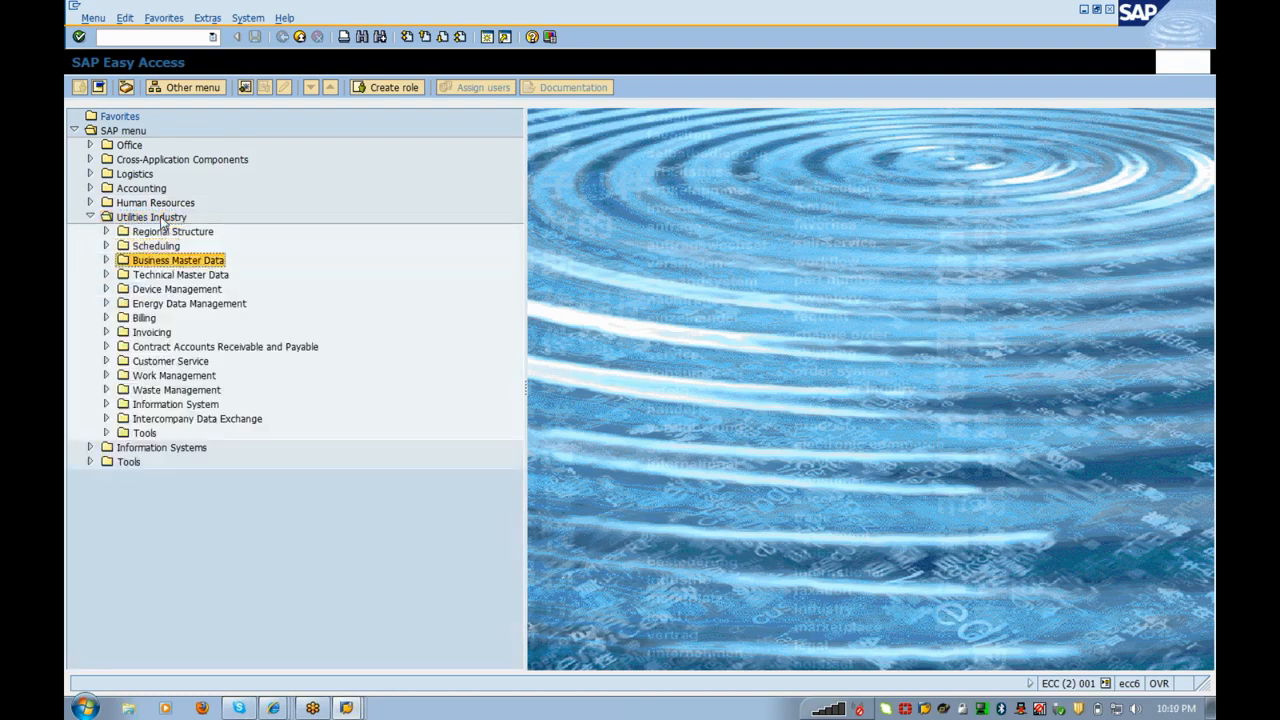
key(Right)
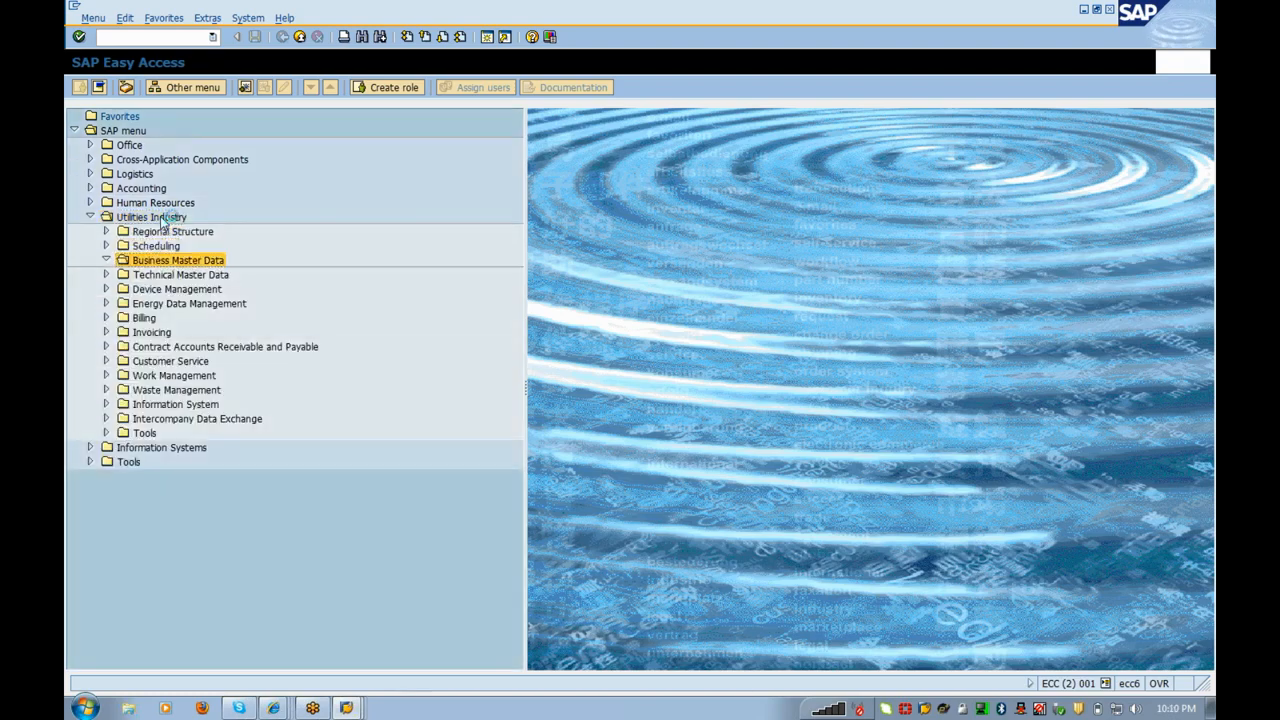
key(Down)
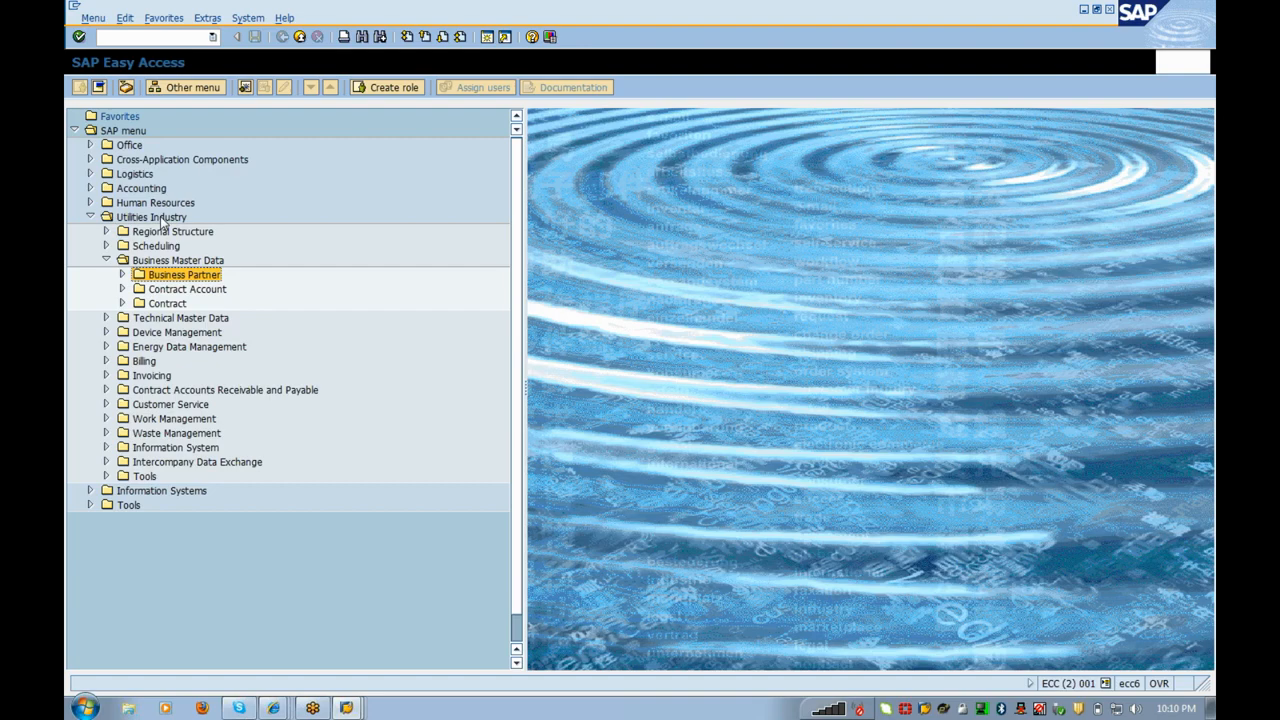
key(Up)
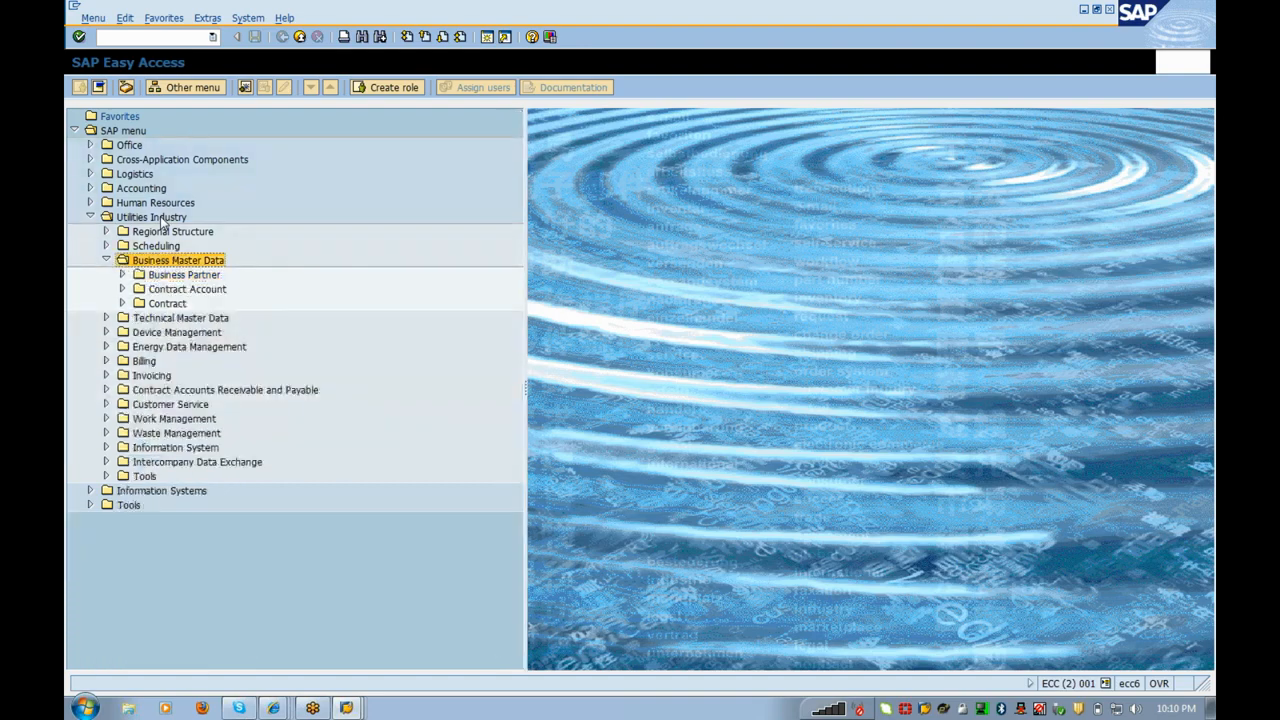
key(Left)
key(Down)
key(Down)
key(Down)
key(Down)
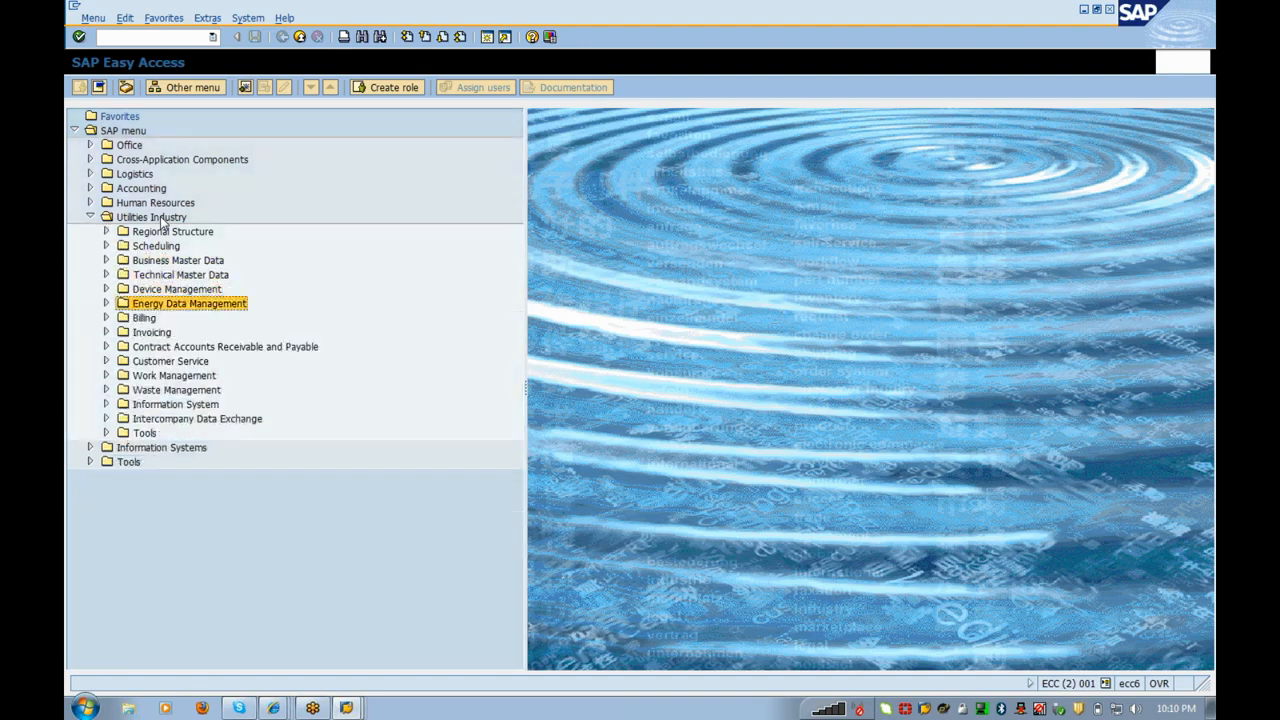
key(Right)
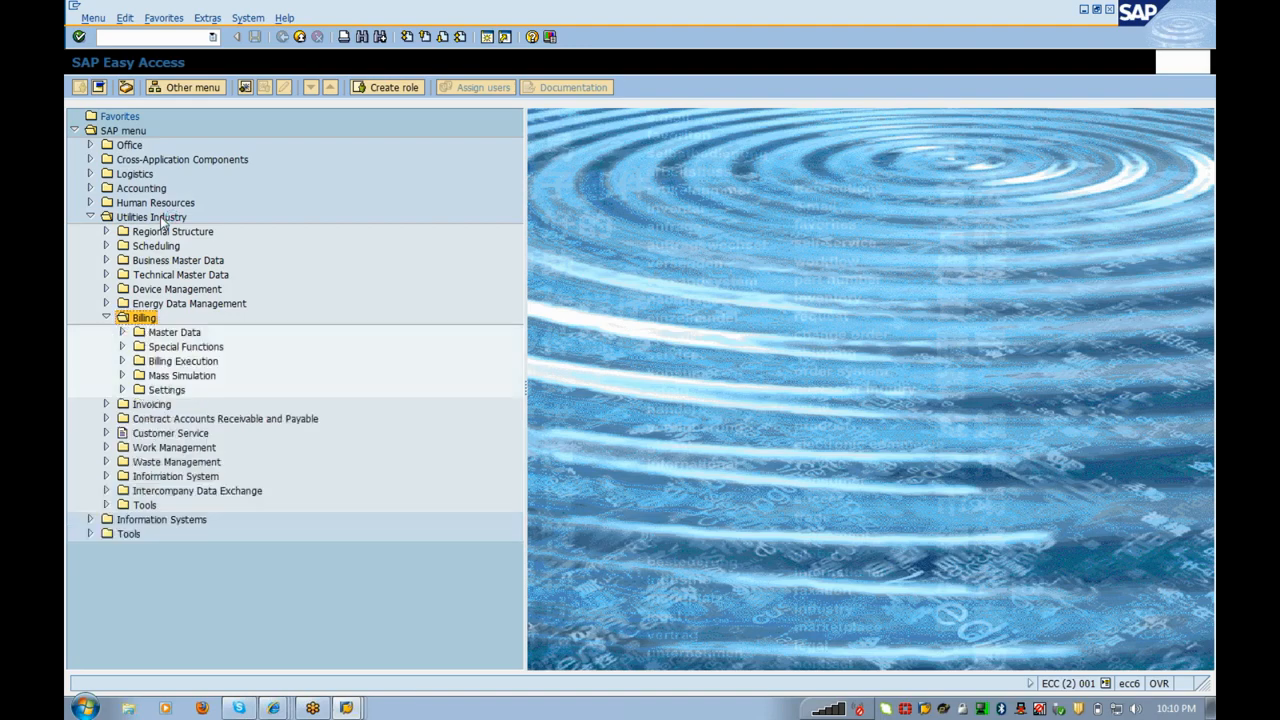
key(Down)
key(Right)
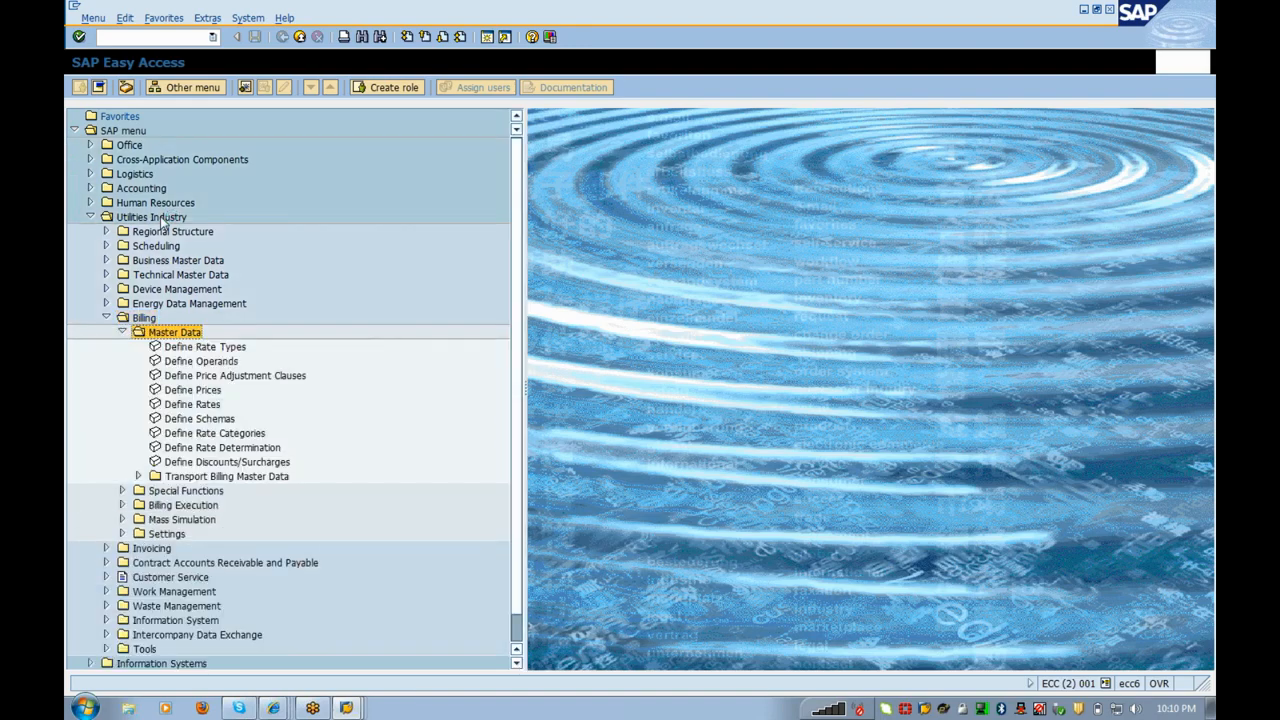
key(Down)
key(Down)
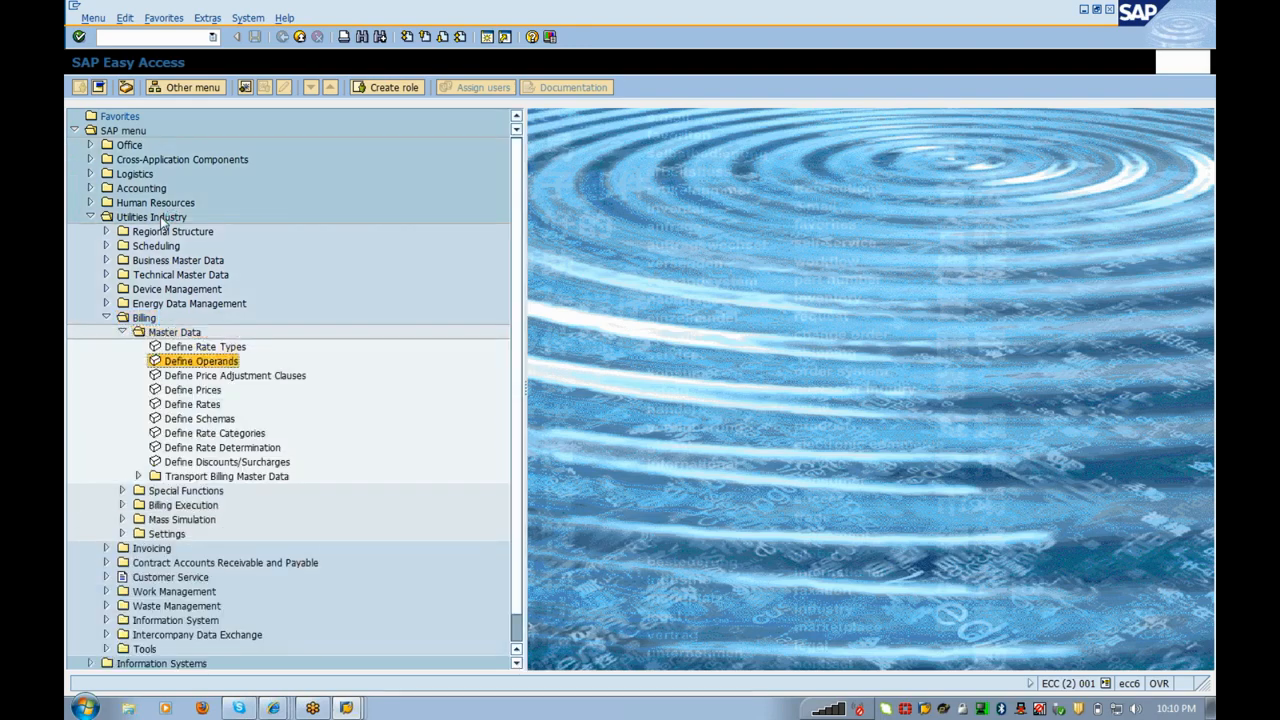
key(Return)
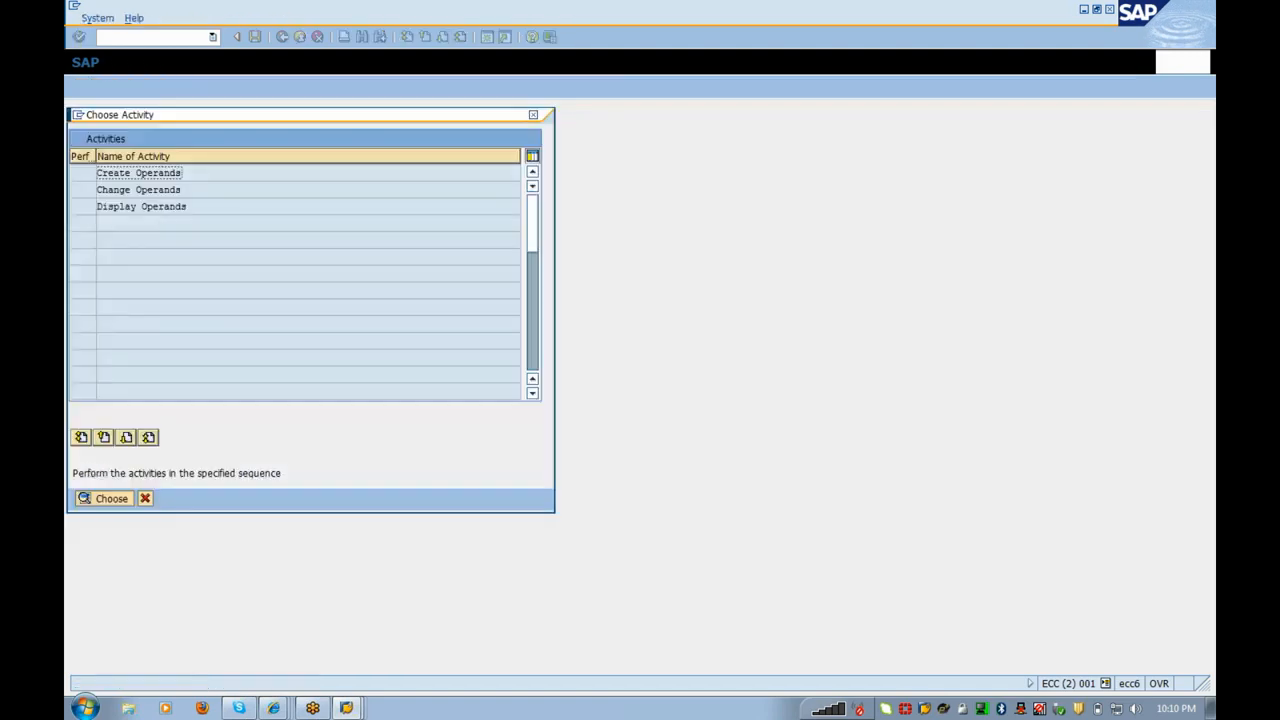
double_click(181, 180)
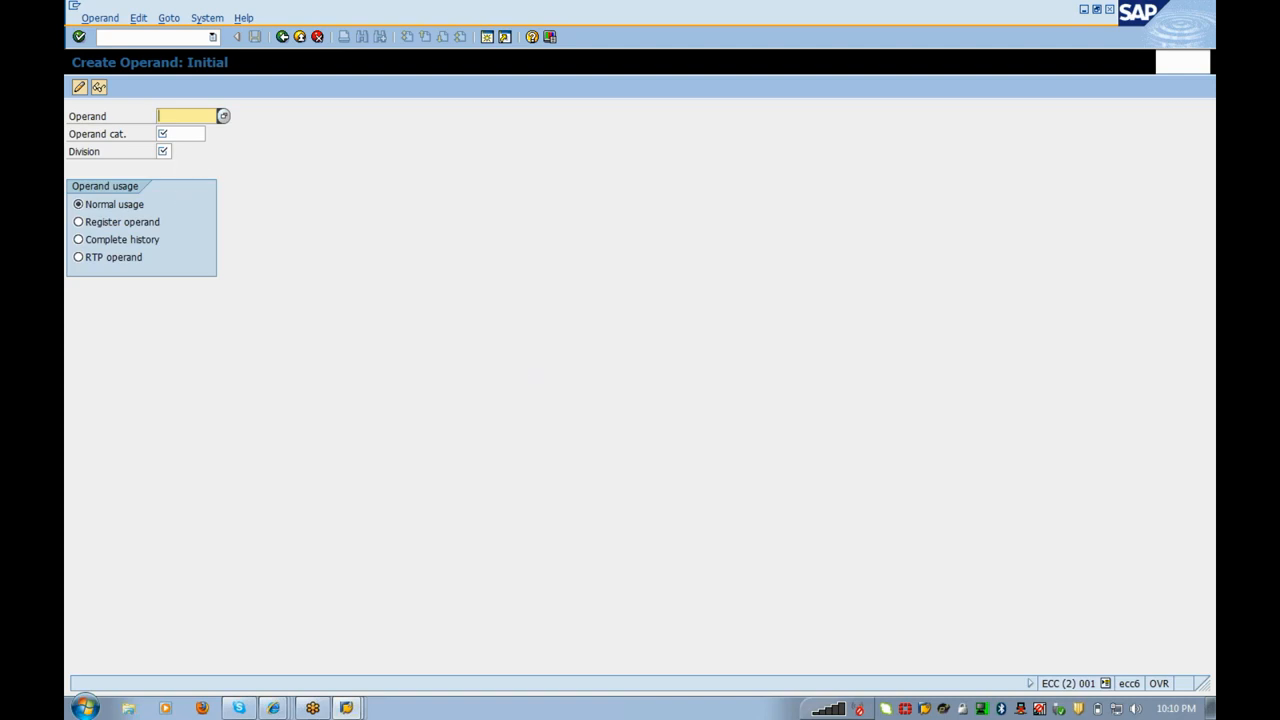
Step: Enter operand category RATETYPE, operand Flat_01 and division 01
click(193, 134)
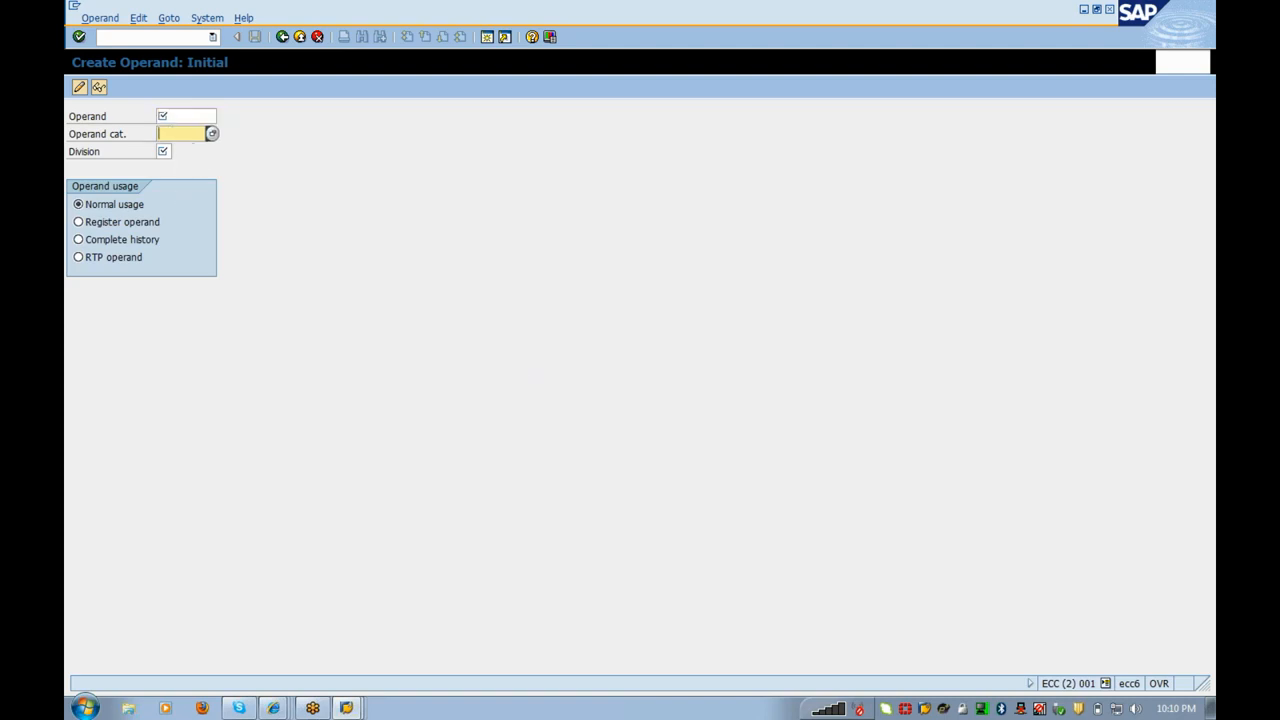
click(213, 136)
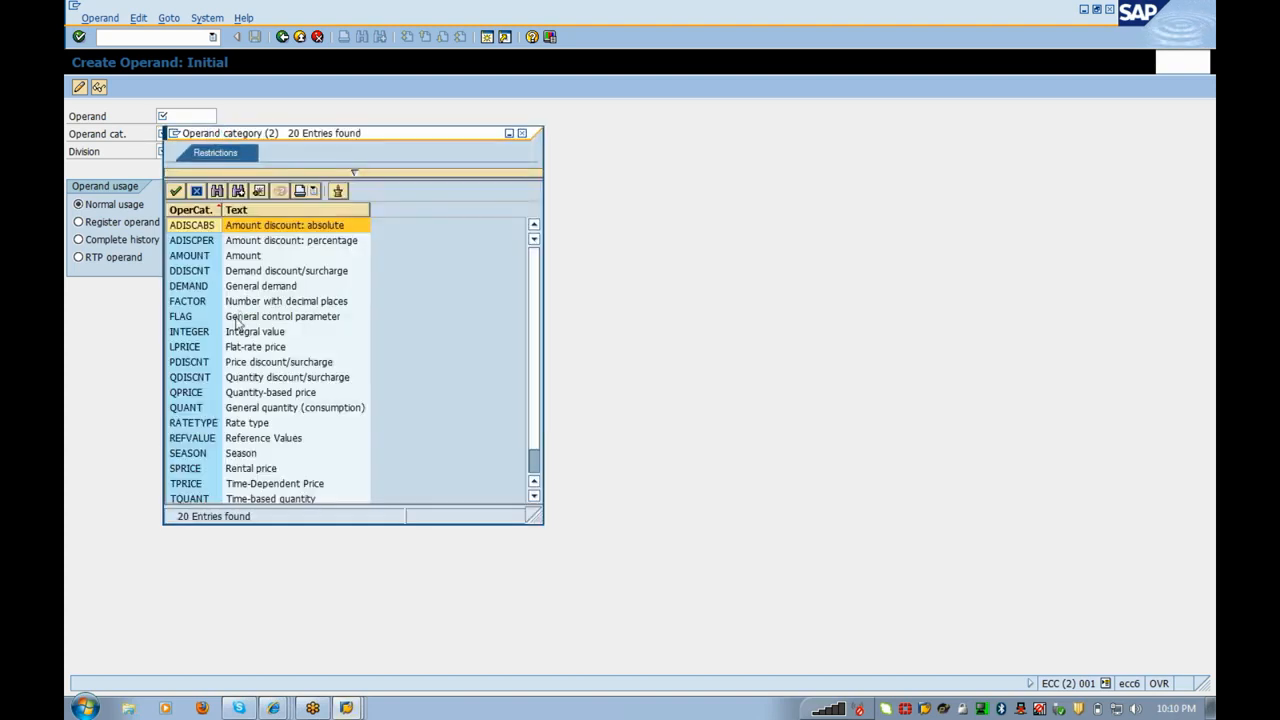
click(236, 425)
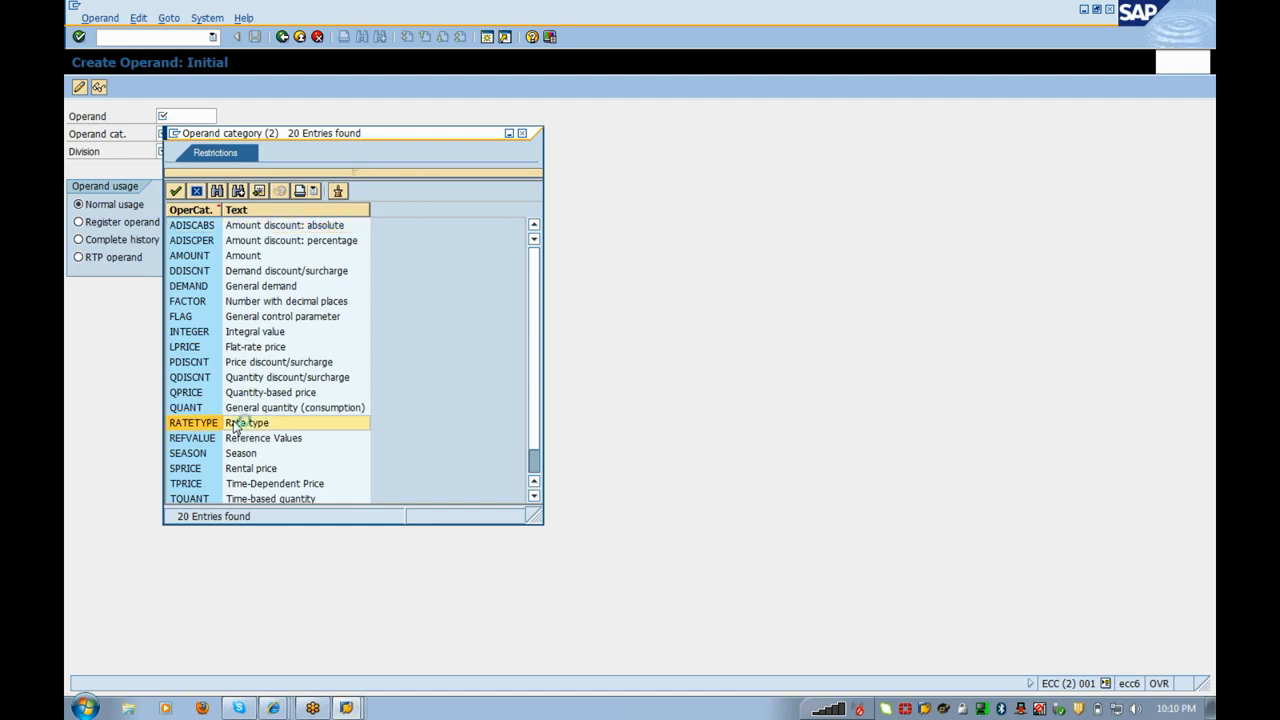
double_click(236, 424)
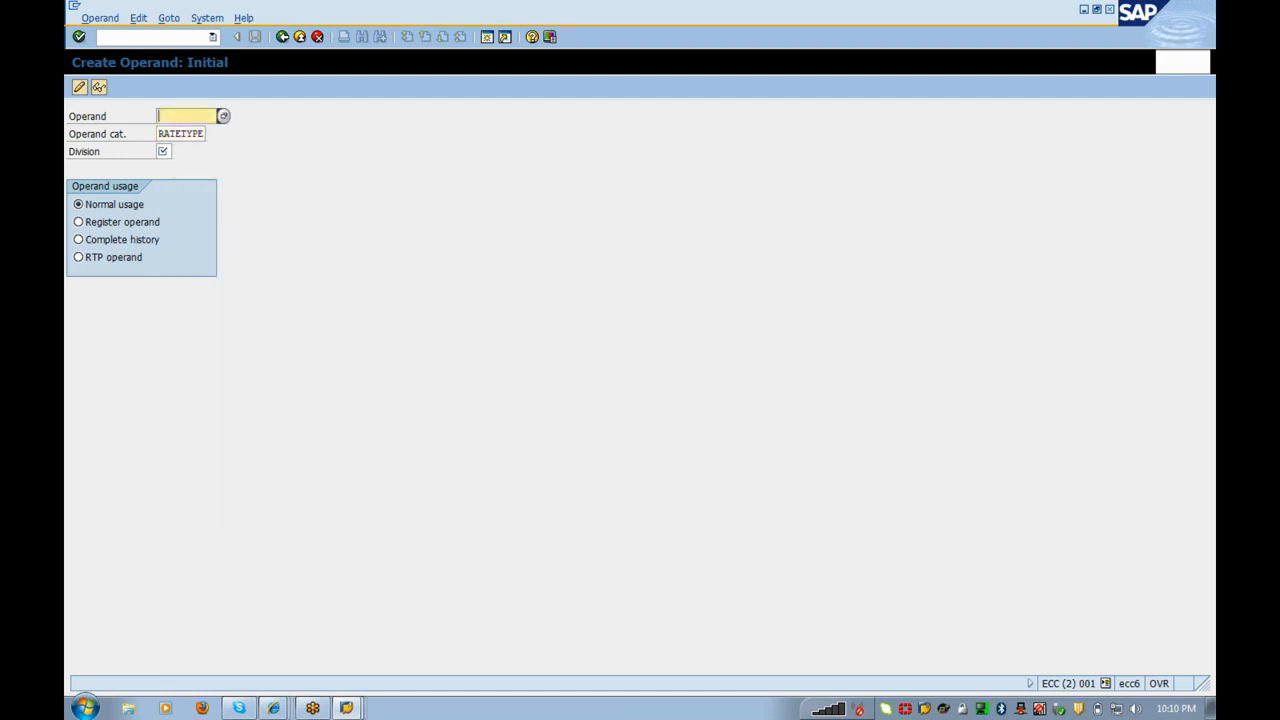
text(Flat_01)
click(163, 151)
text(01)
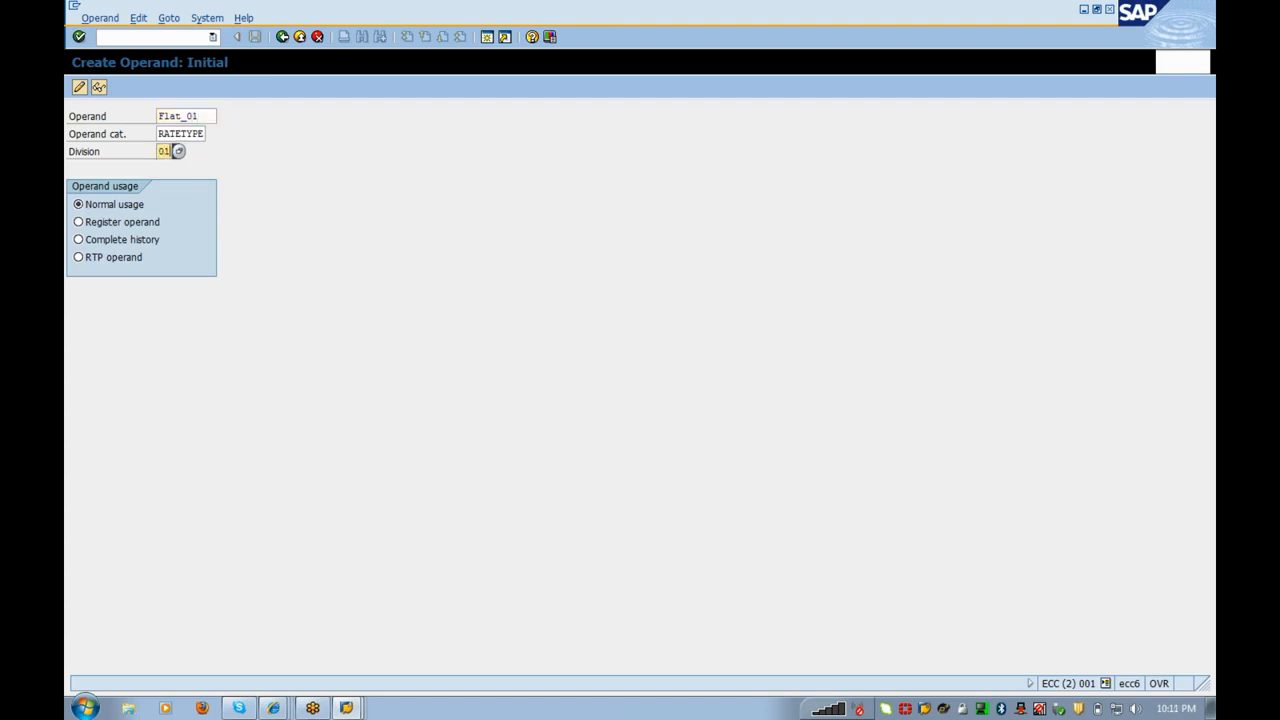
key(Return)
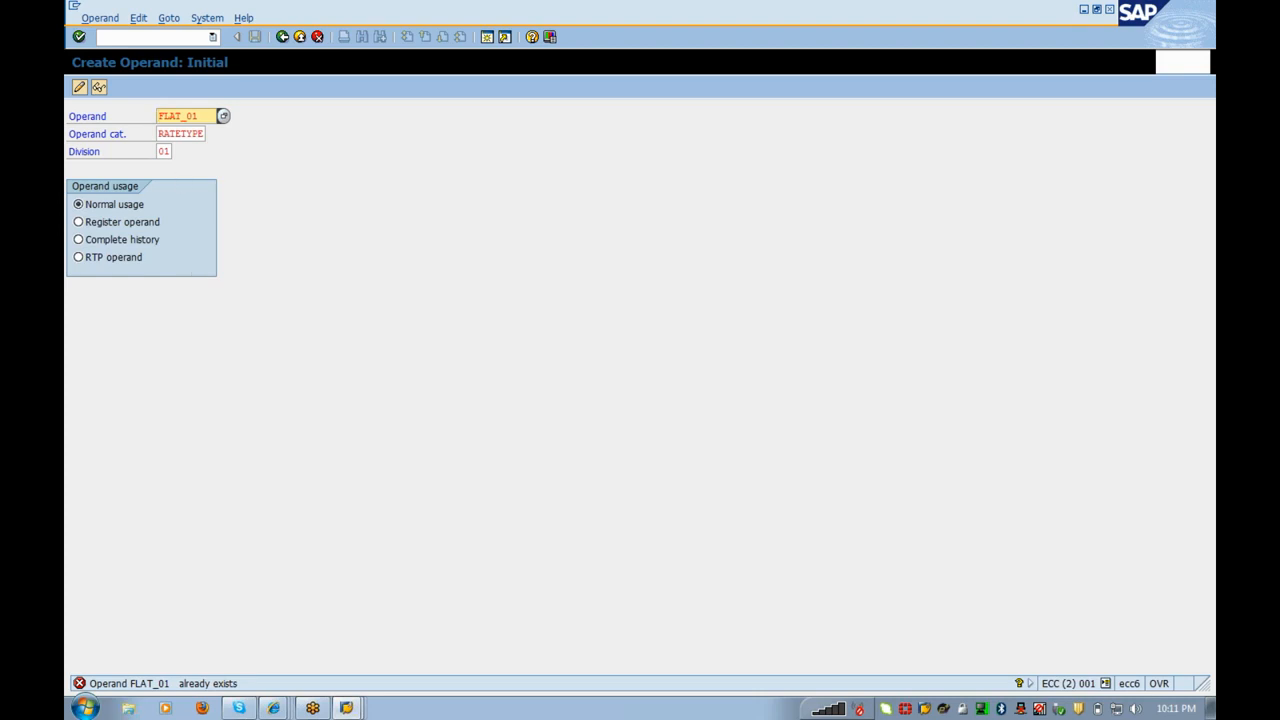
Step: Change the operand name to FLAT_02 because FLAT_01 already exists
key(End)
key(BackSpace)
text(2)
key(Return)
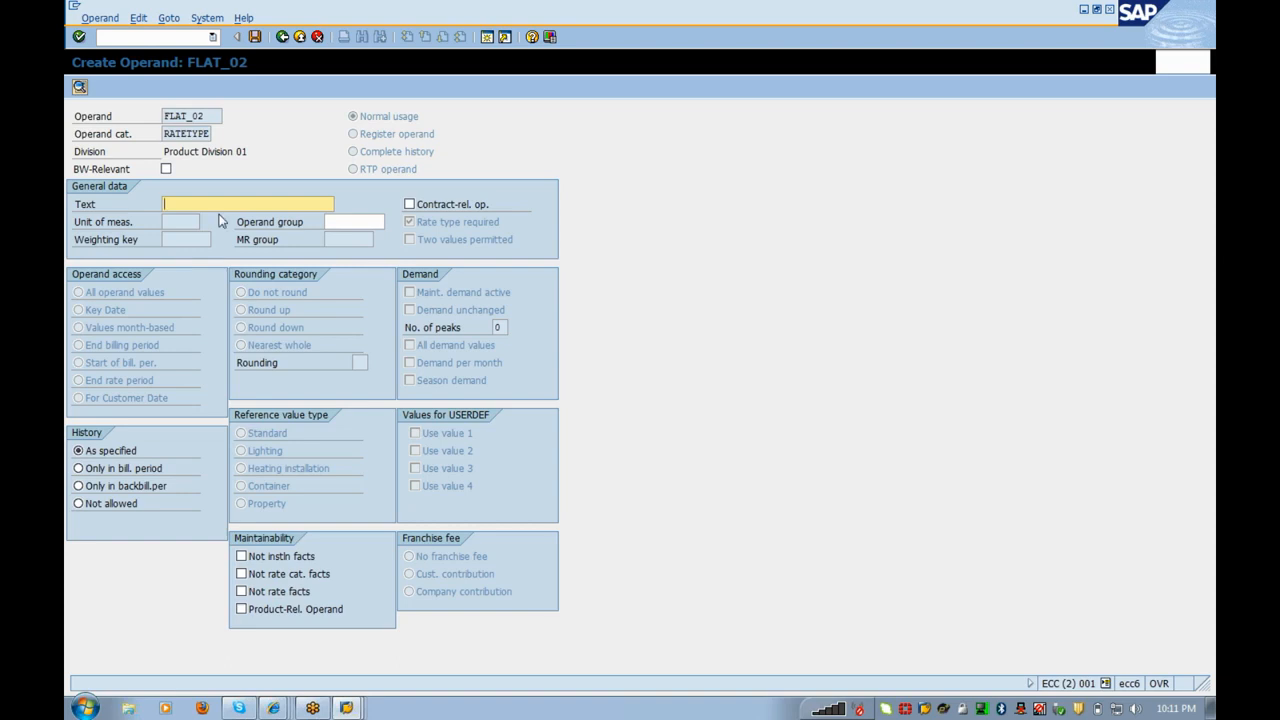
Step: Give operand FLAT_02 the text 'Fixed Charge rate type' and save it
text(Fixed Ch)
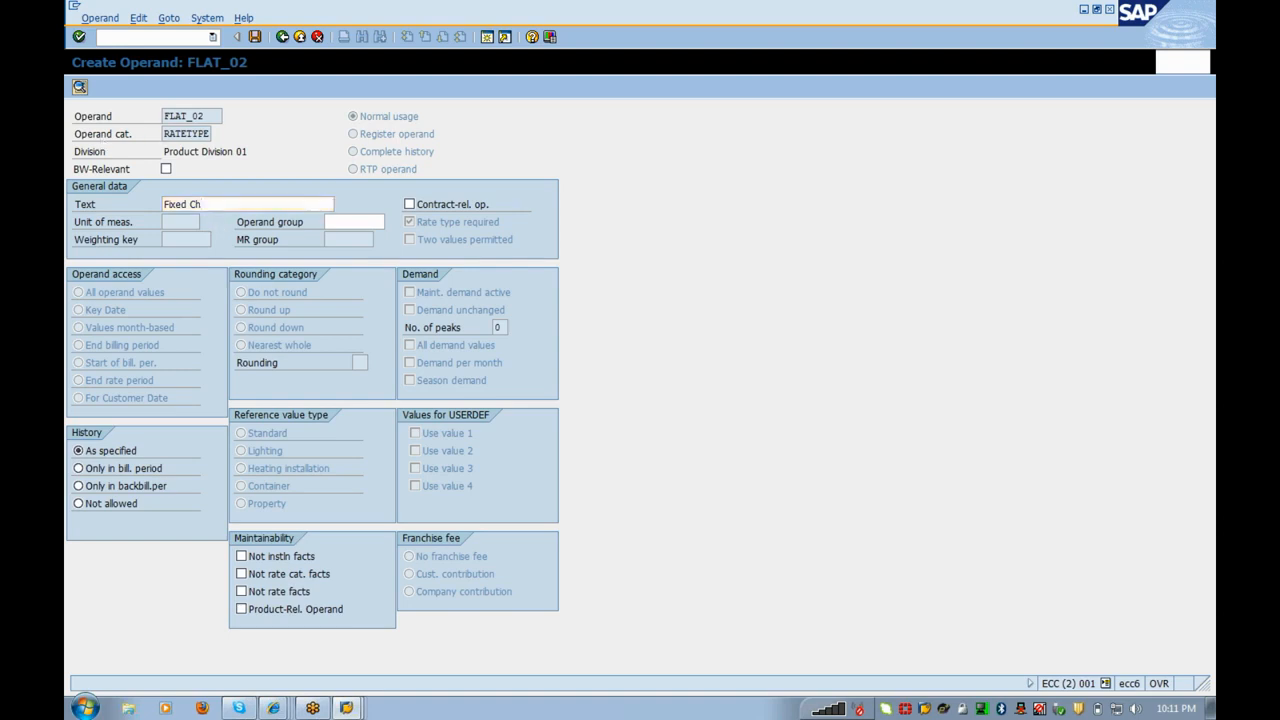
double_click(187, 134)
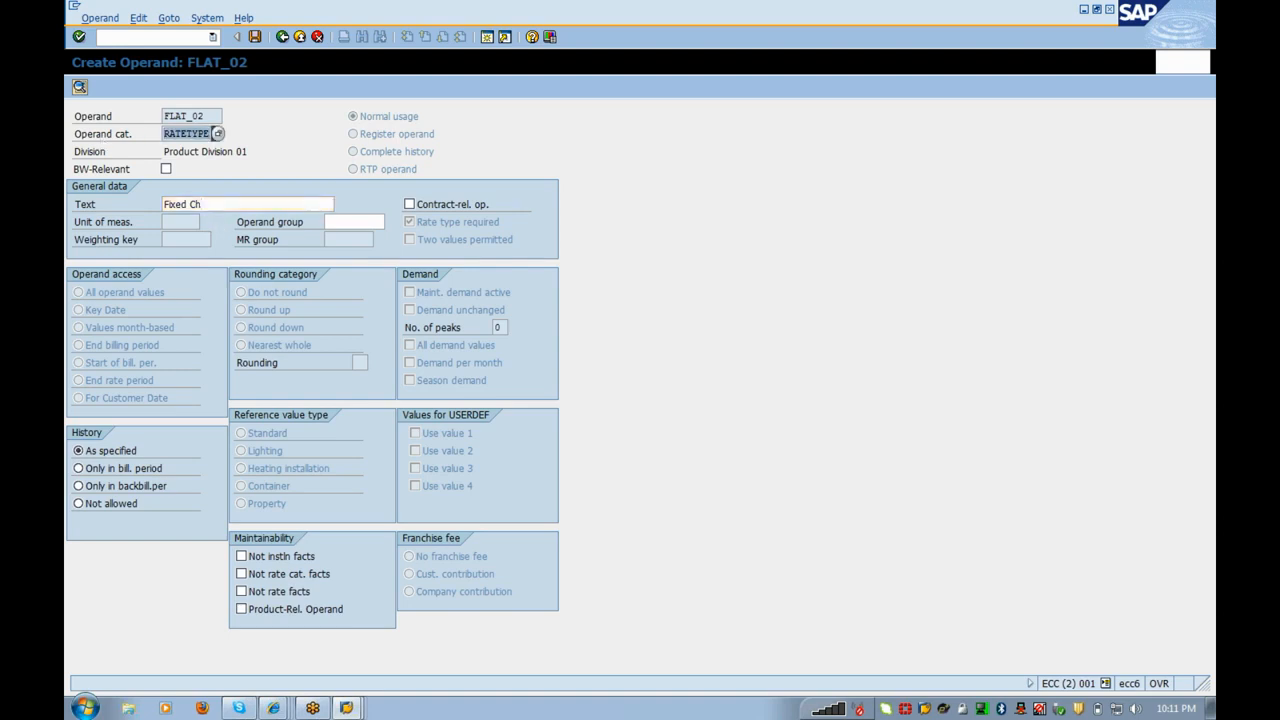
click(186, 133)
drag(163, 133, 212, 134)
click(193, 133)
click(202, 204)
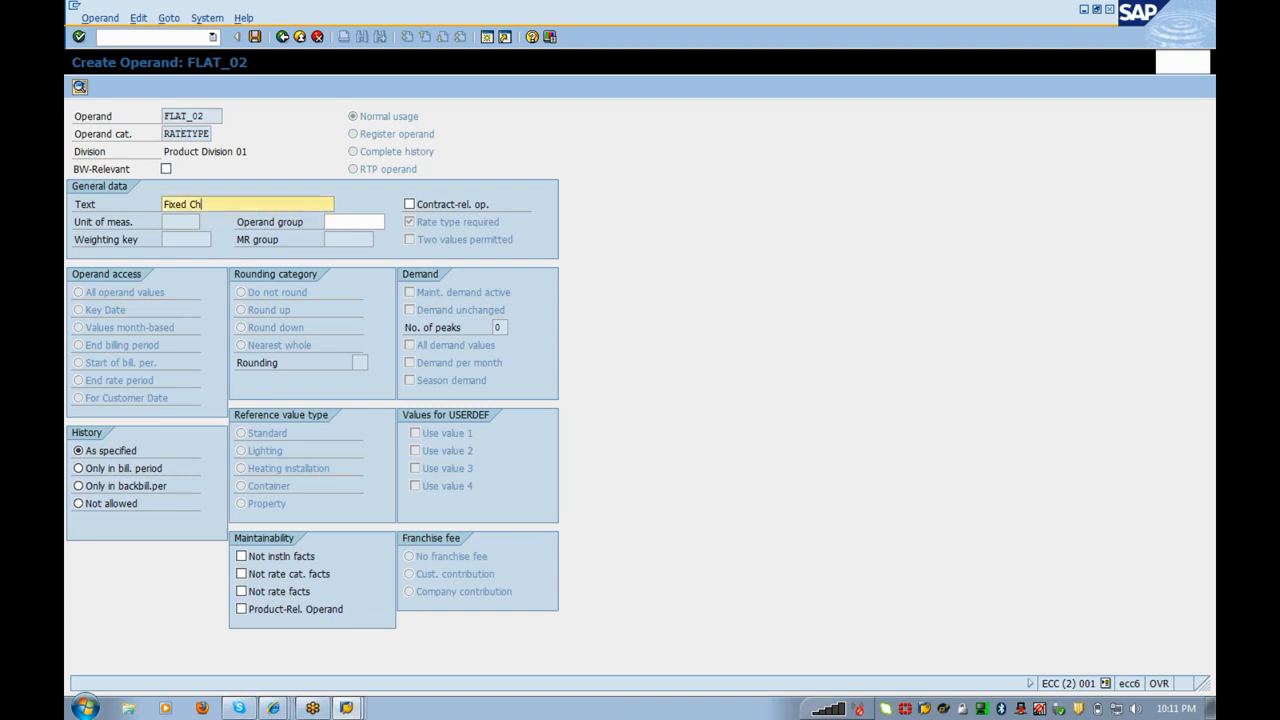
text(arge rate type)
click(200, 116)
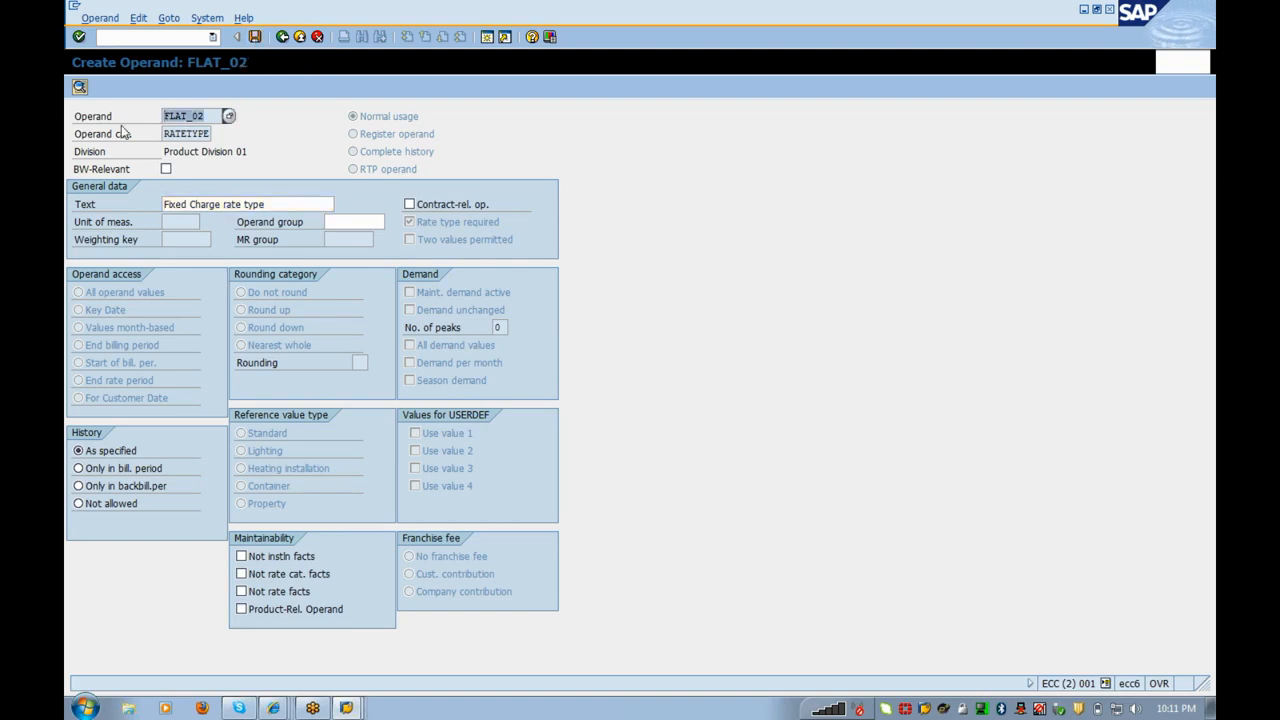
click(255, 38)
key(alt+Tab)
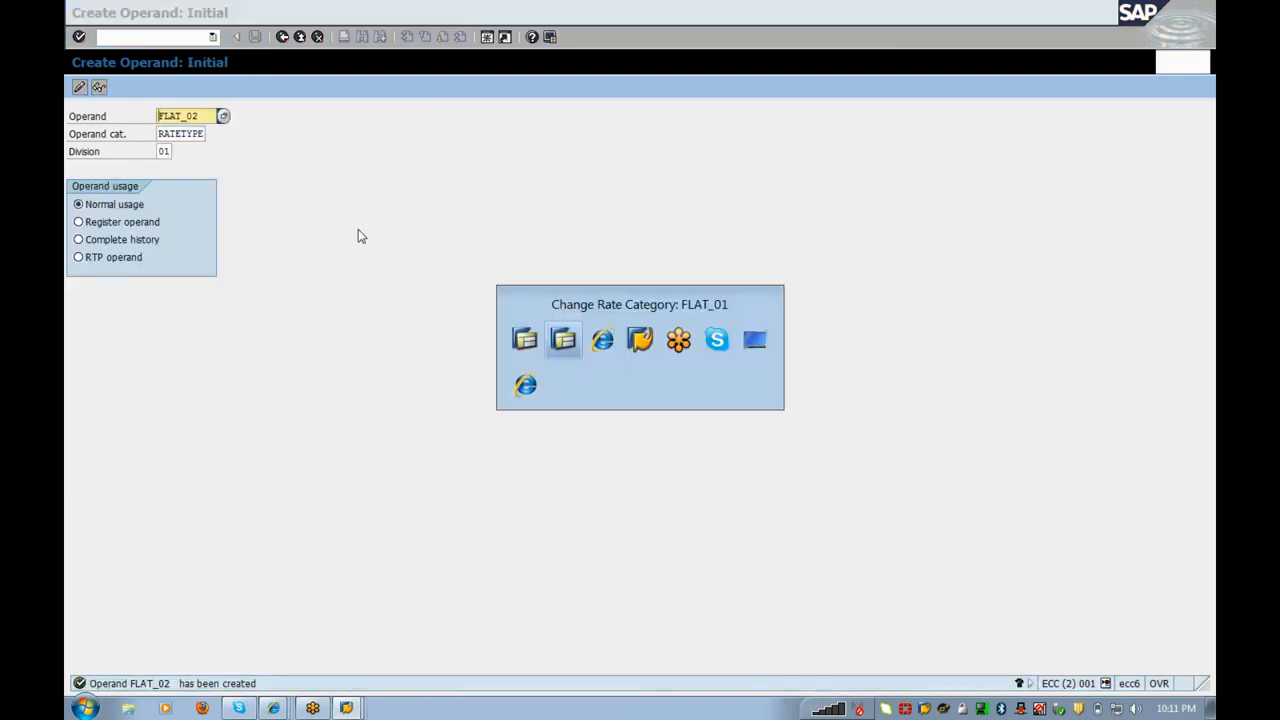
Step: Add operand FLAT_02 to the facts with maintenance date 01.01.2012
click(190, 92)
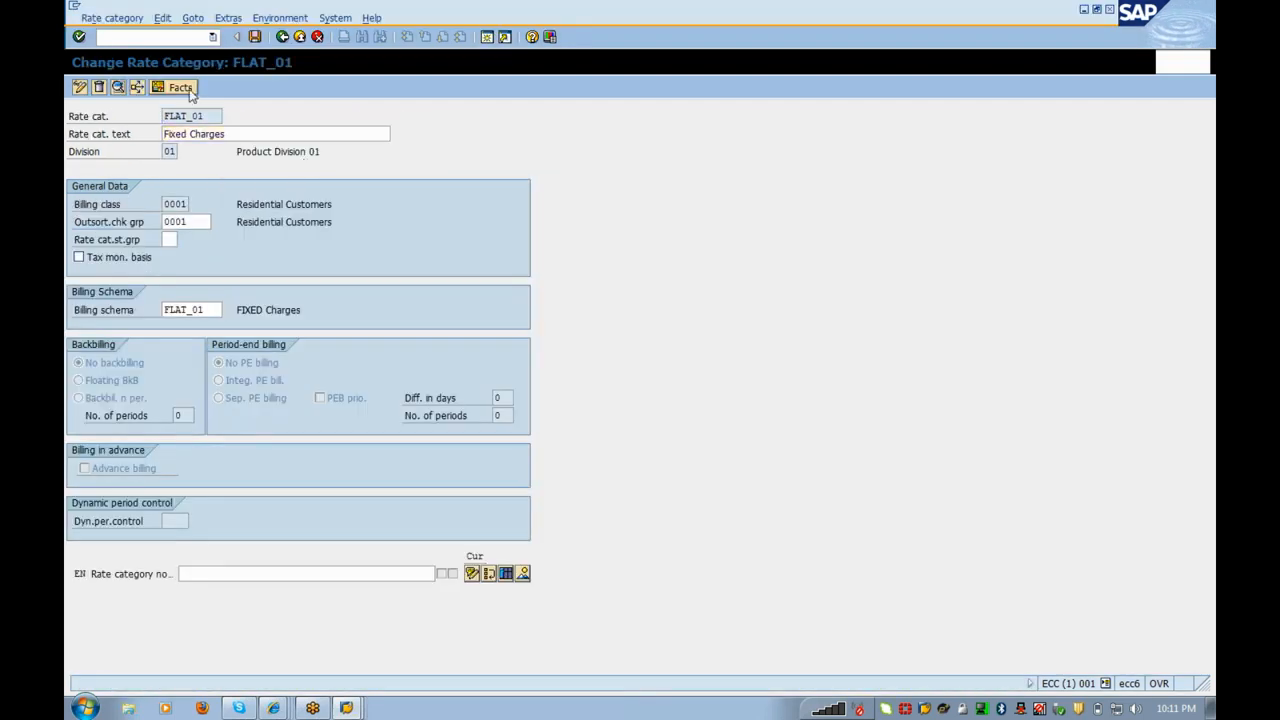
text(FLAT_02)
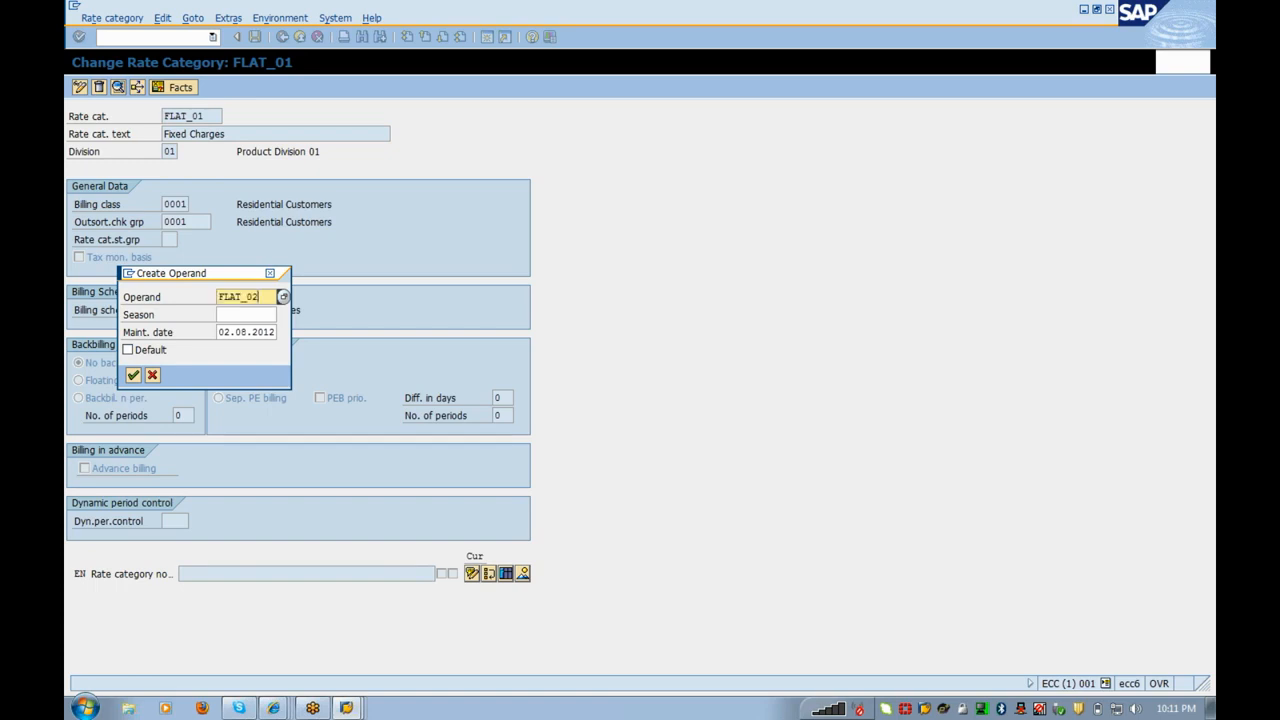
drag(217, 332, 325, 336)
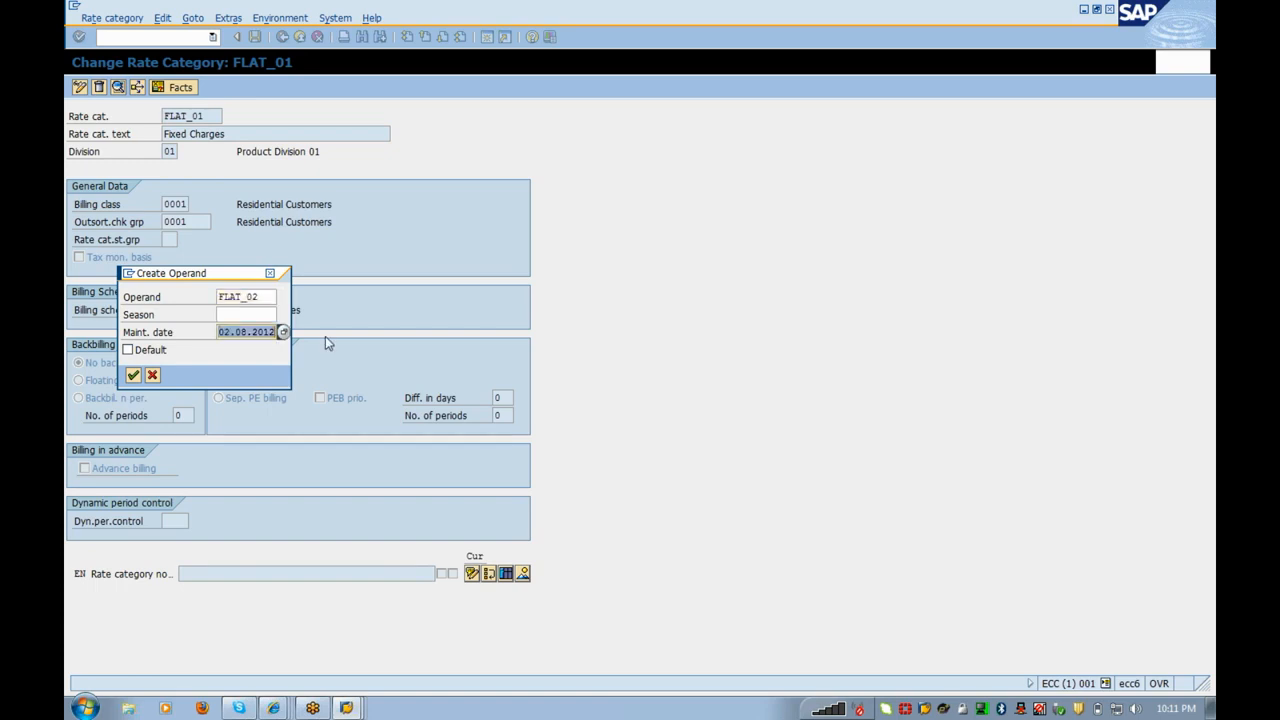
text(01012012)
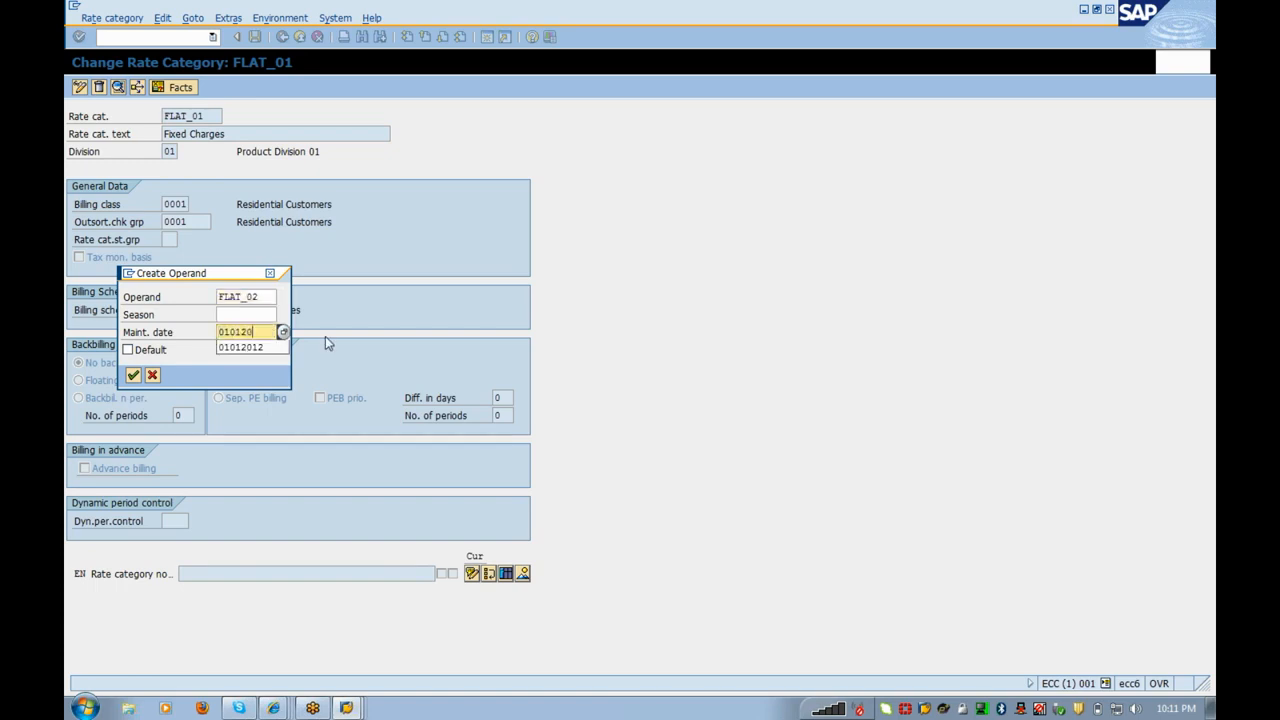
key(Return)
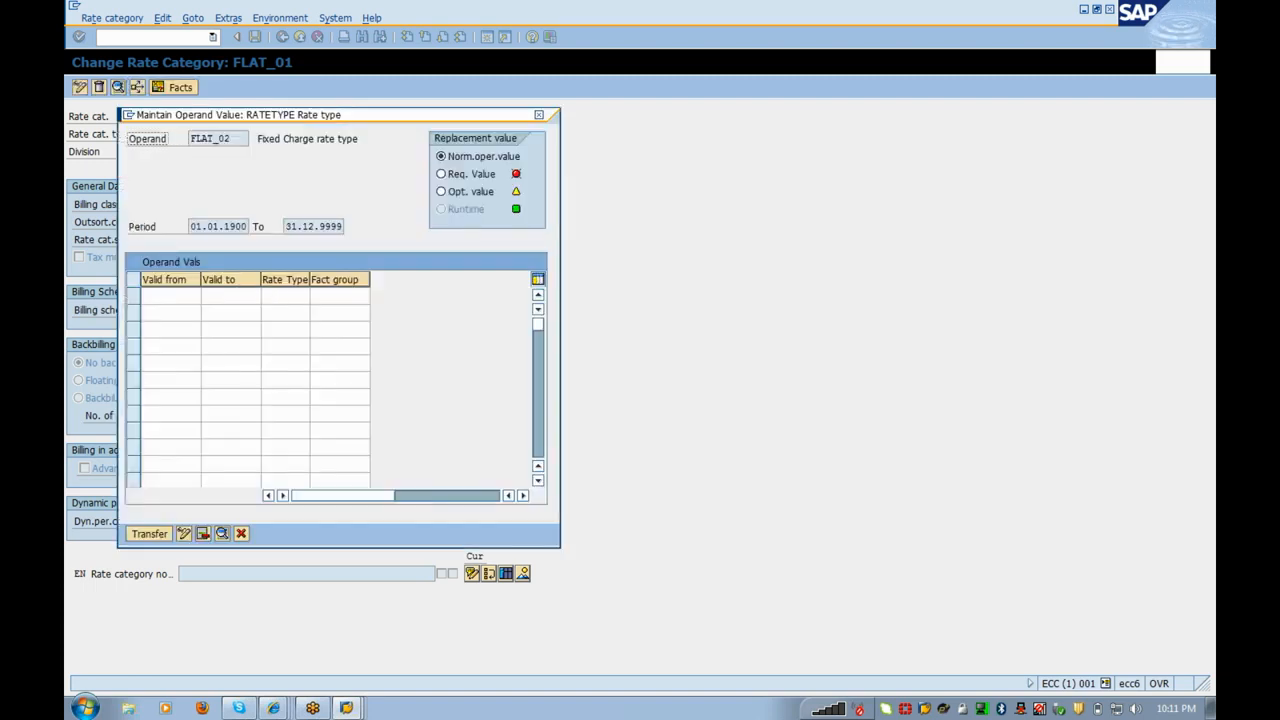
Step: Fill a value row valid 01.01.2012–31.12.9999 with rate type ZFLAT and fact group 1000, then transfer it
click(285, 295)
click(170, 295)
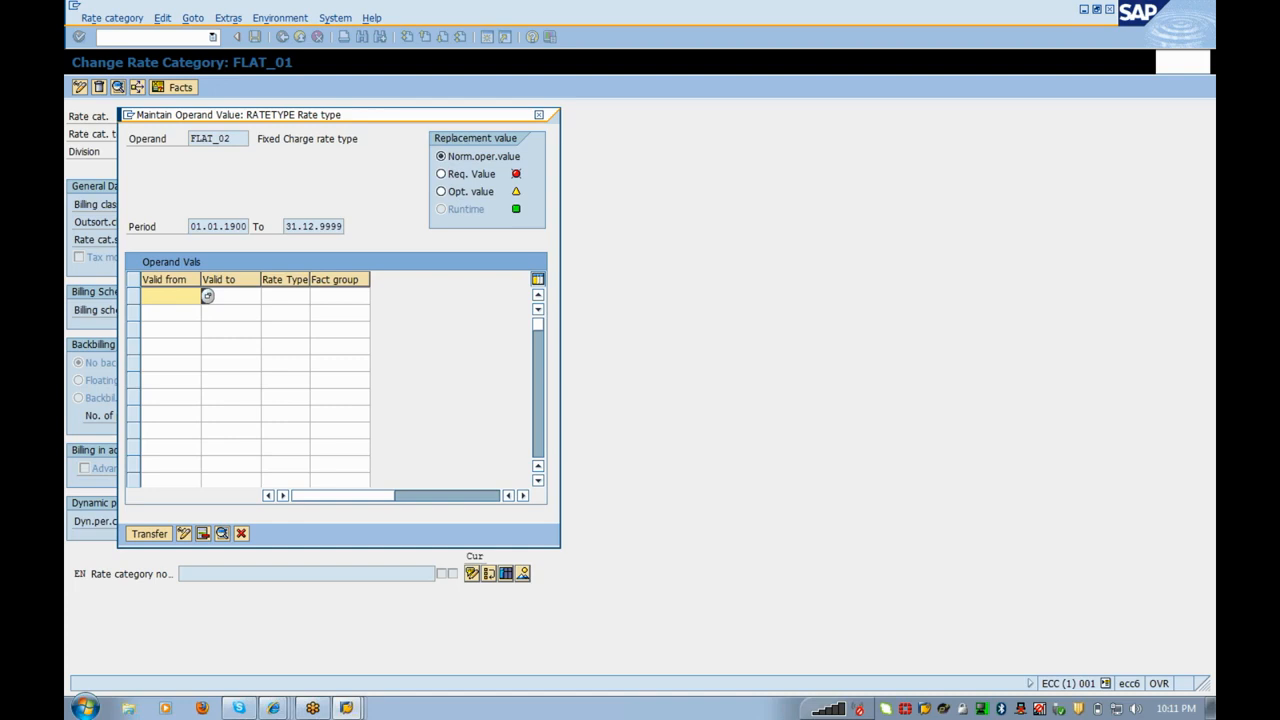
text(01012012)
key(Tab)
text(31129999)
key(Tab)
key(Return)
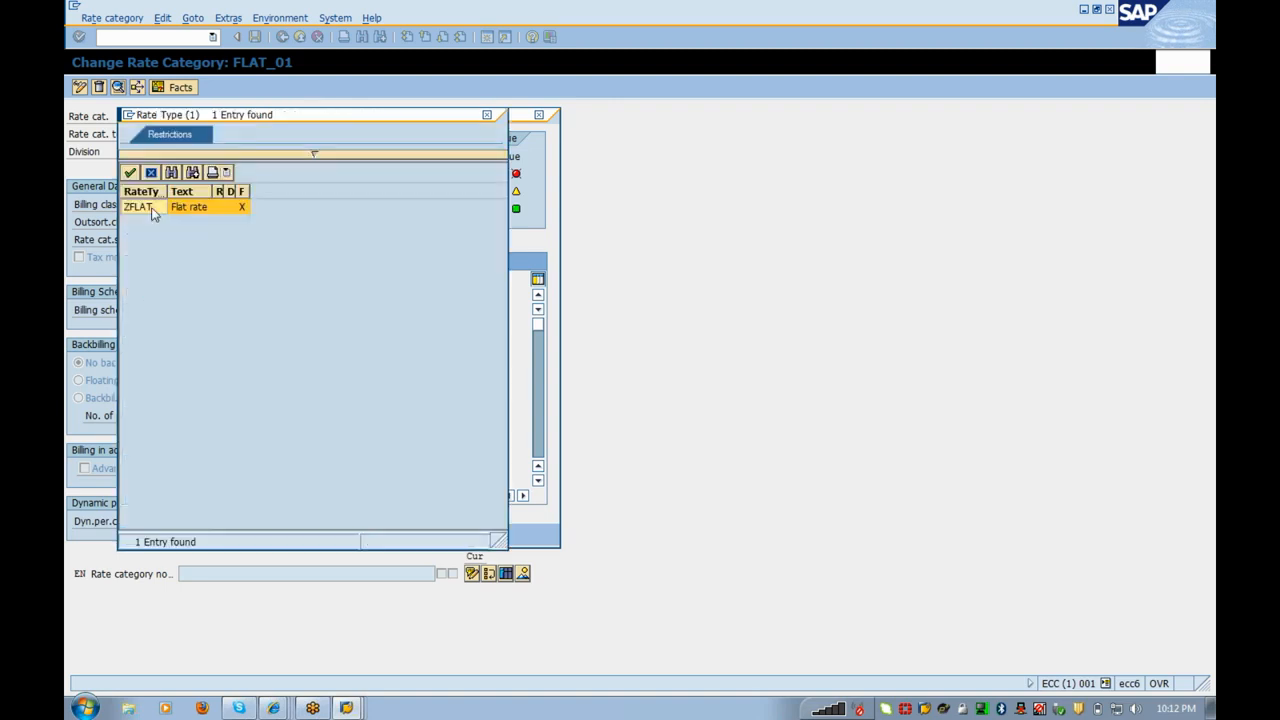
double_click(140, 207)
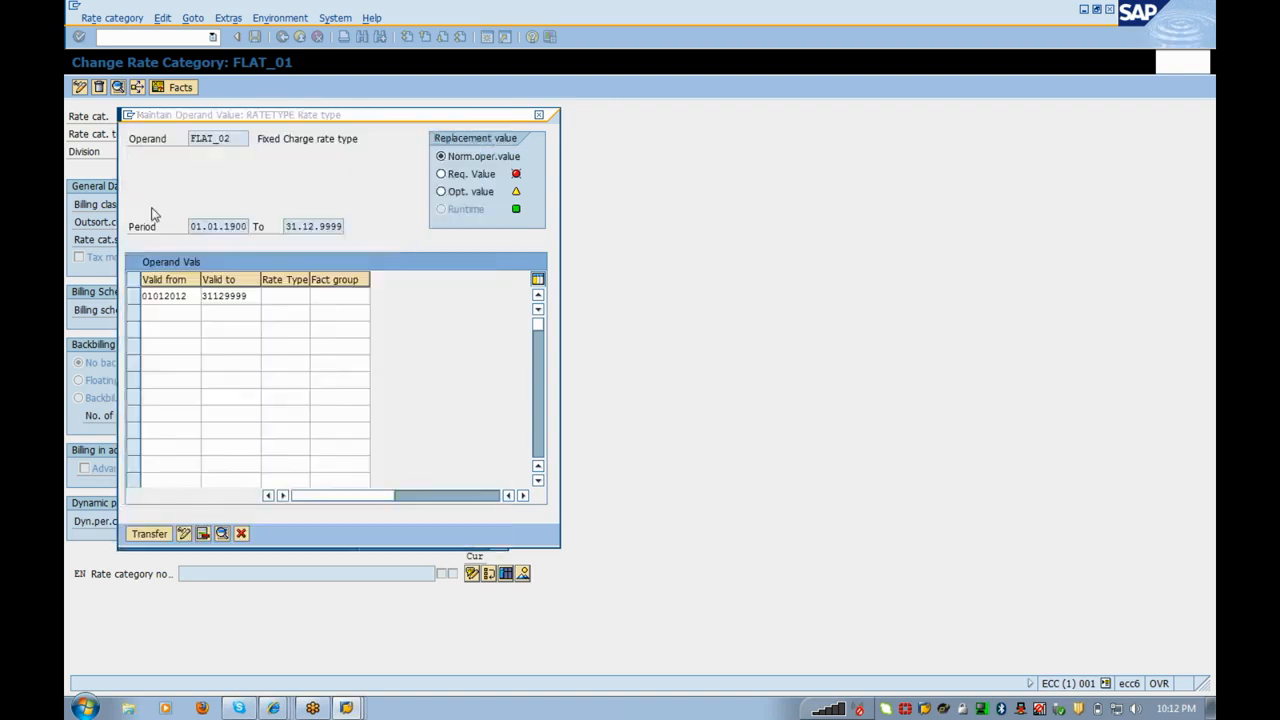
click(338, 296)
text(1000)
key(Return)
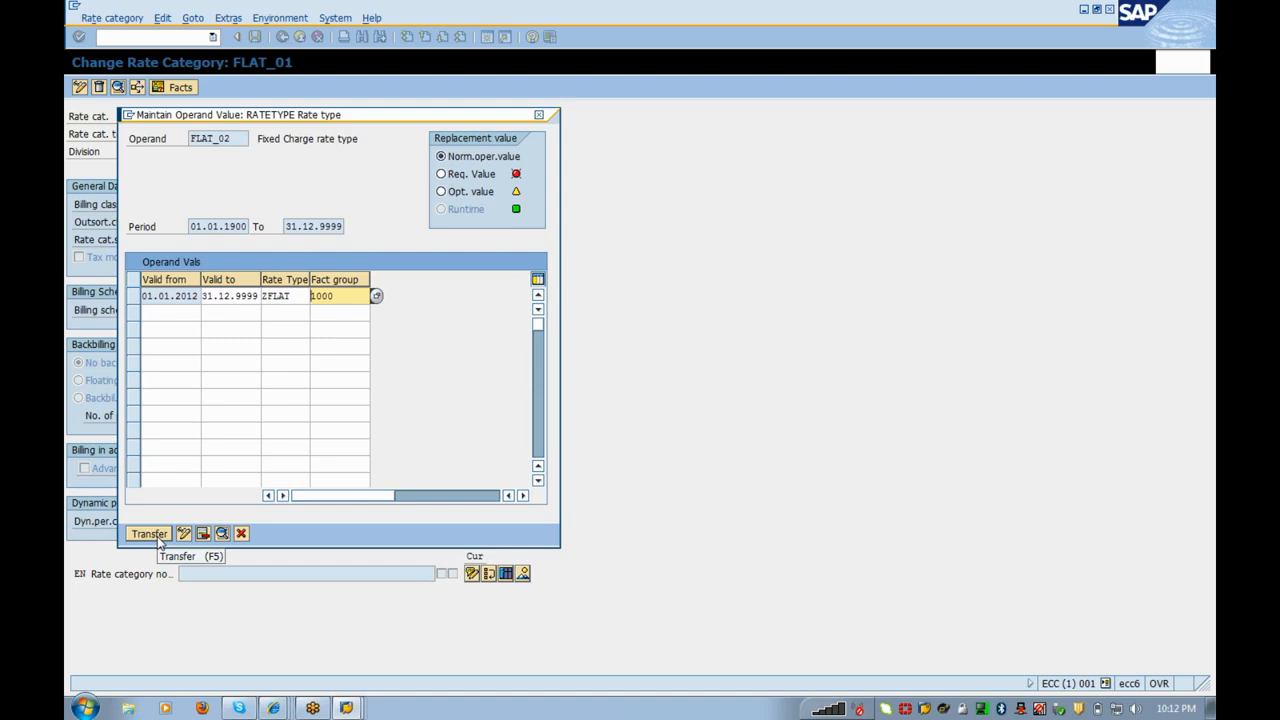
click(158, 537)
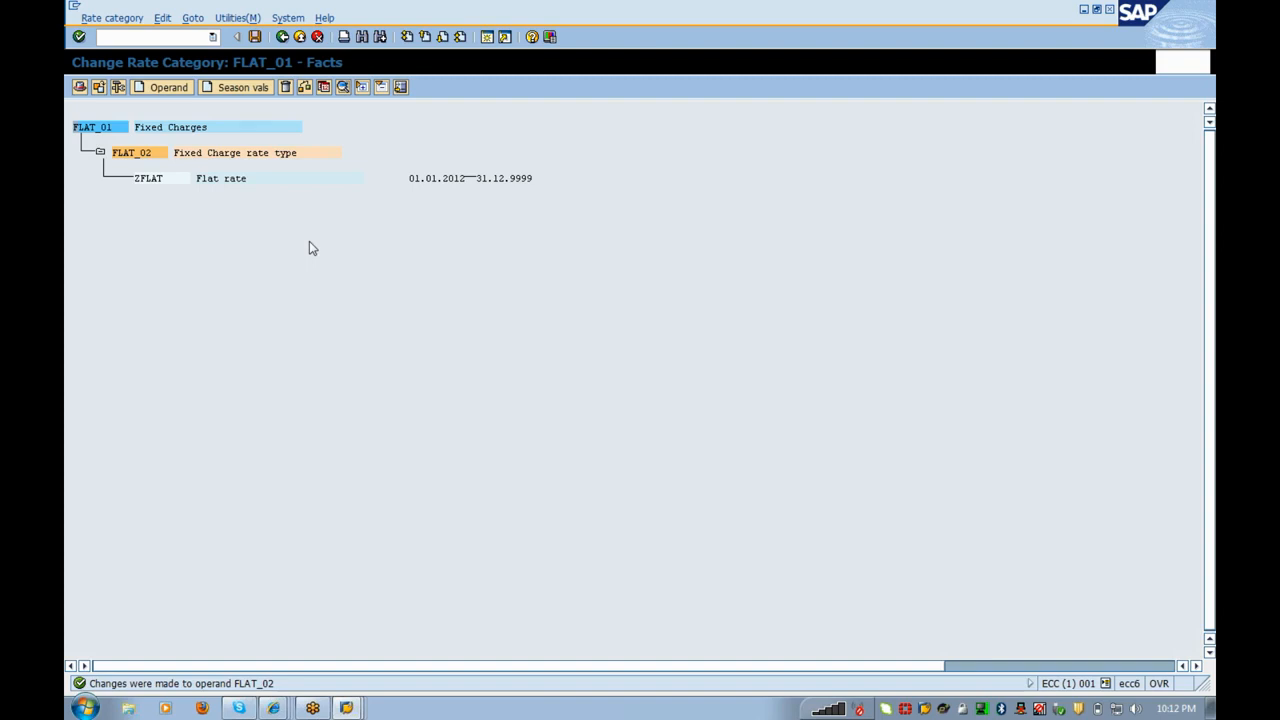
Step: Save the updated facts of rate category FLAT_01
click(256, 37)
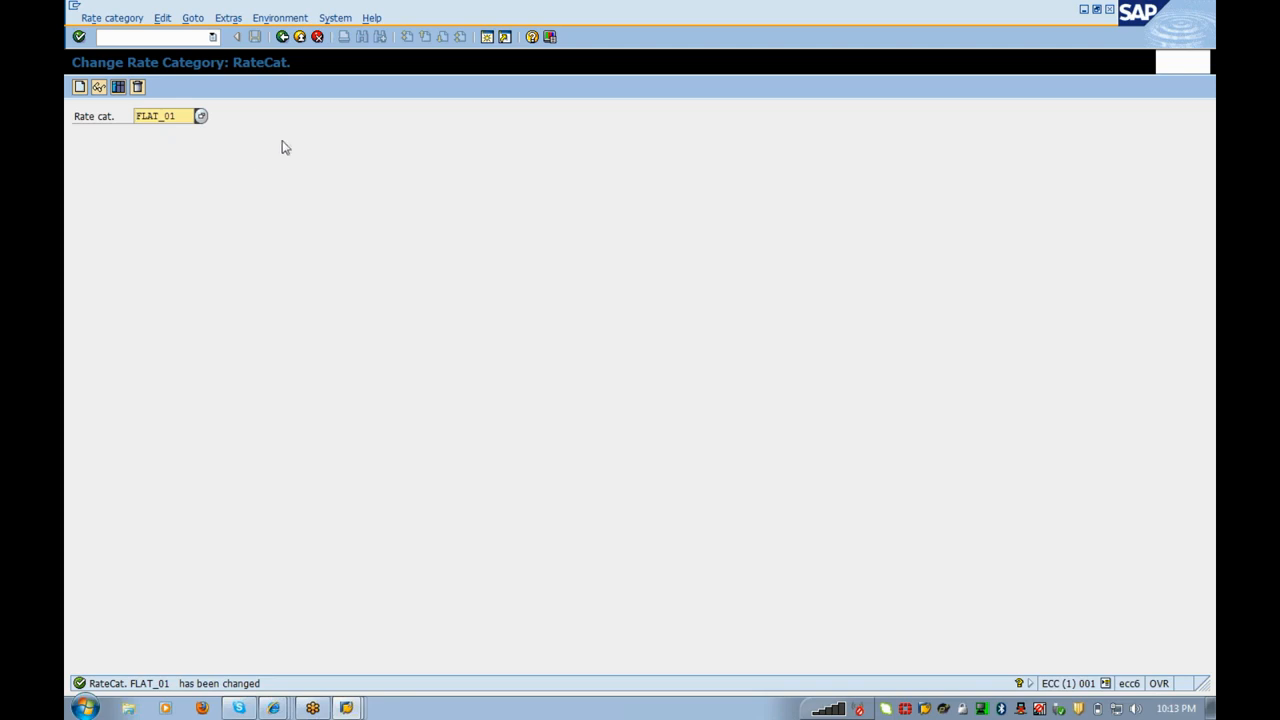
Step: Leave rate category maintenance and run Define Rate Types from the IMG tree
click(280, 40)
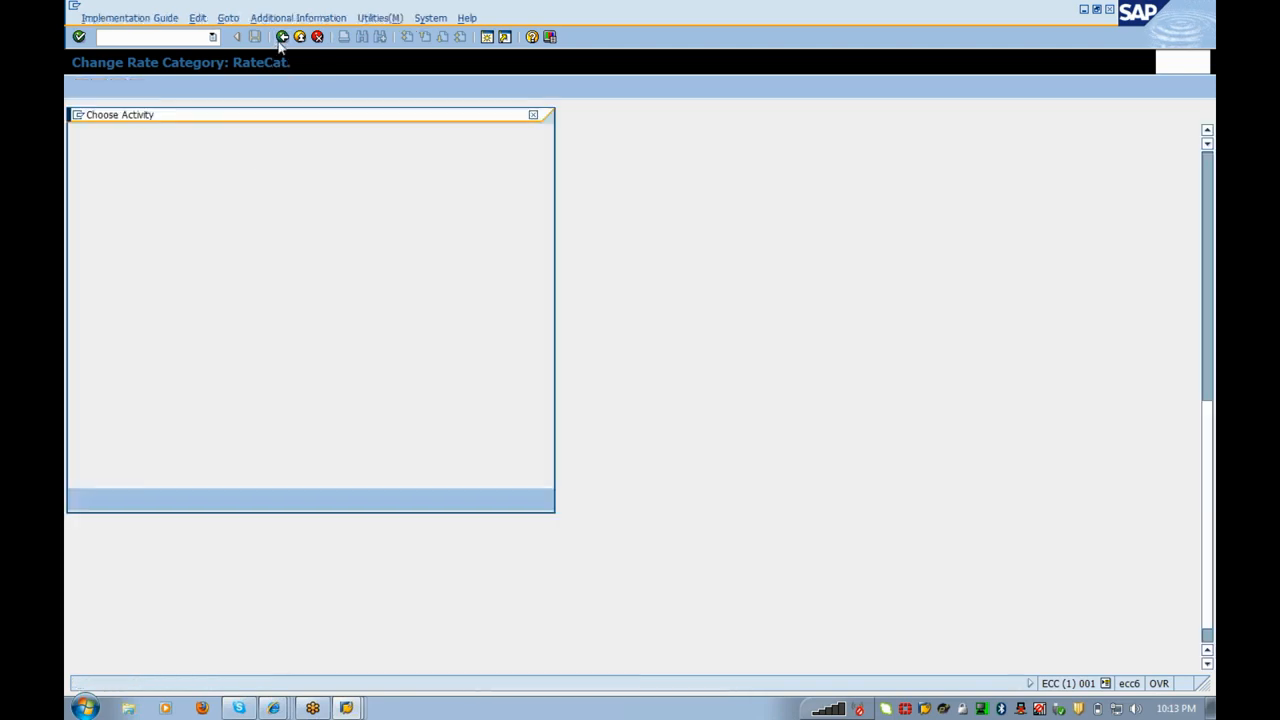
click(145, 498)
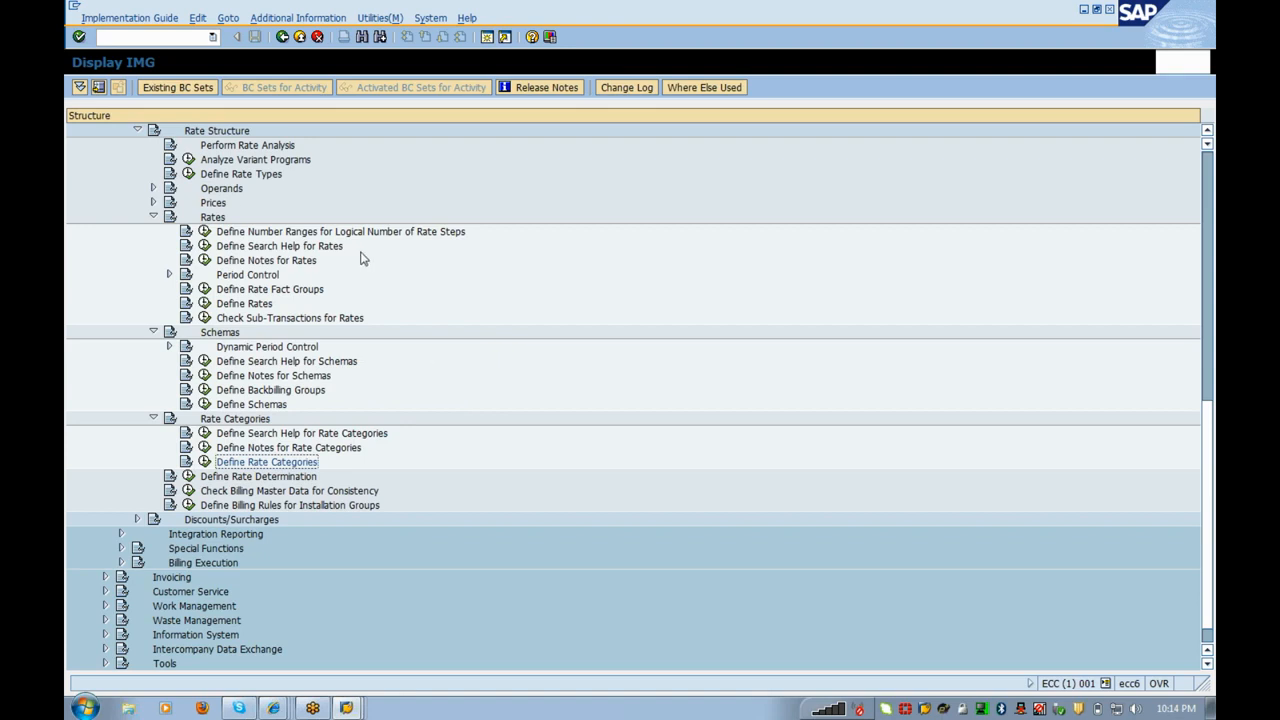
click(187, 173)
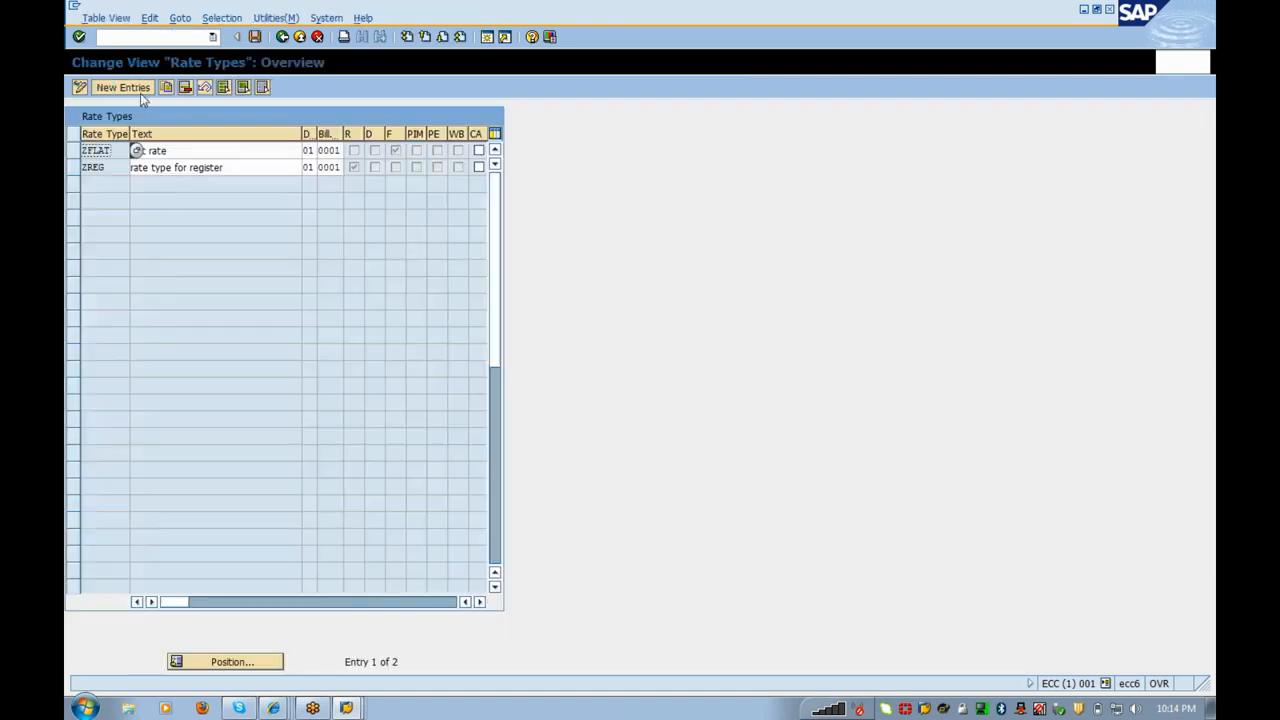
Step: Add a new rate type ZRENT described as 'Rental Charges'
click(140, 92)
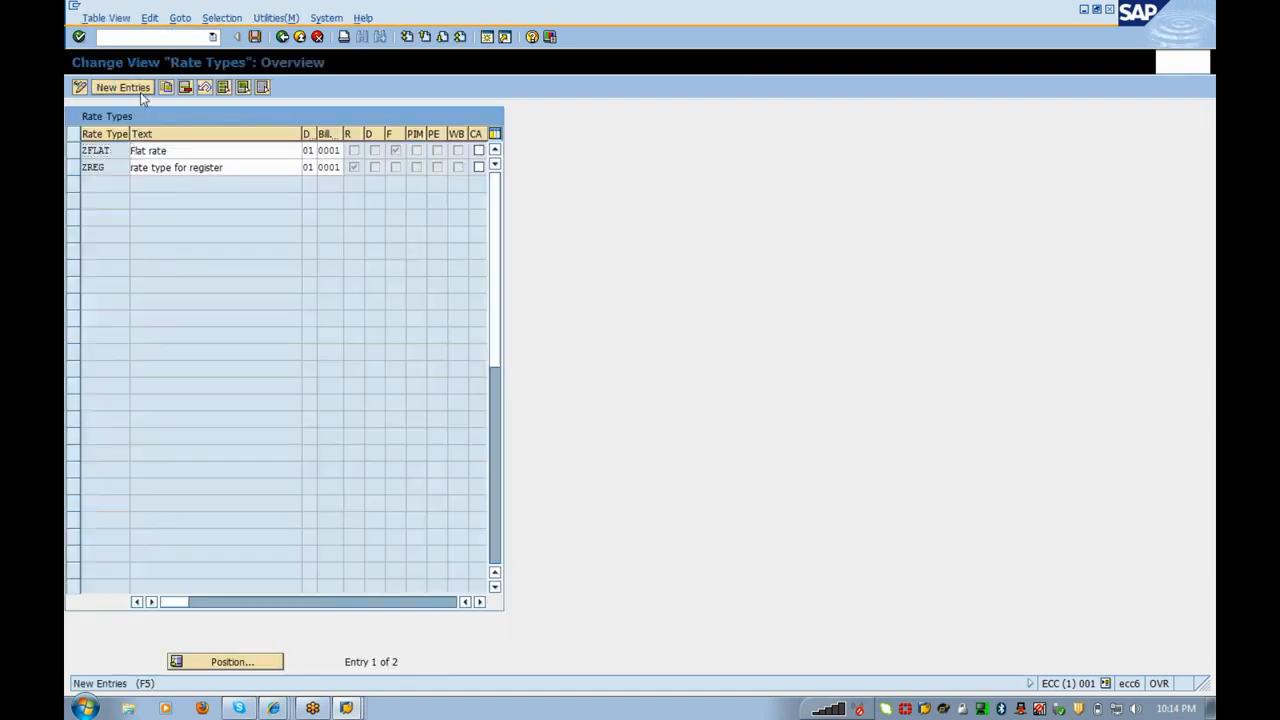
text(Zrent)
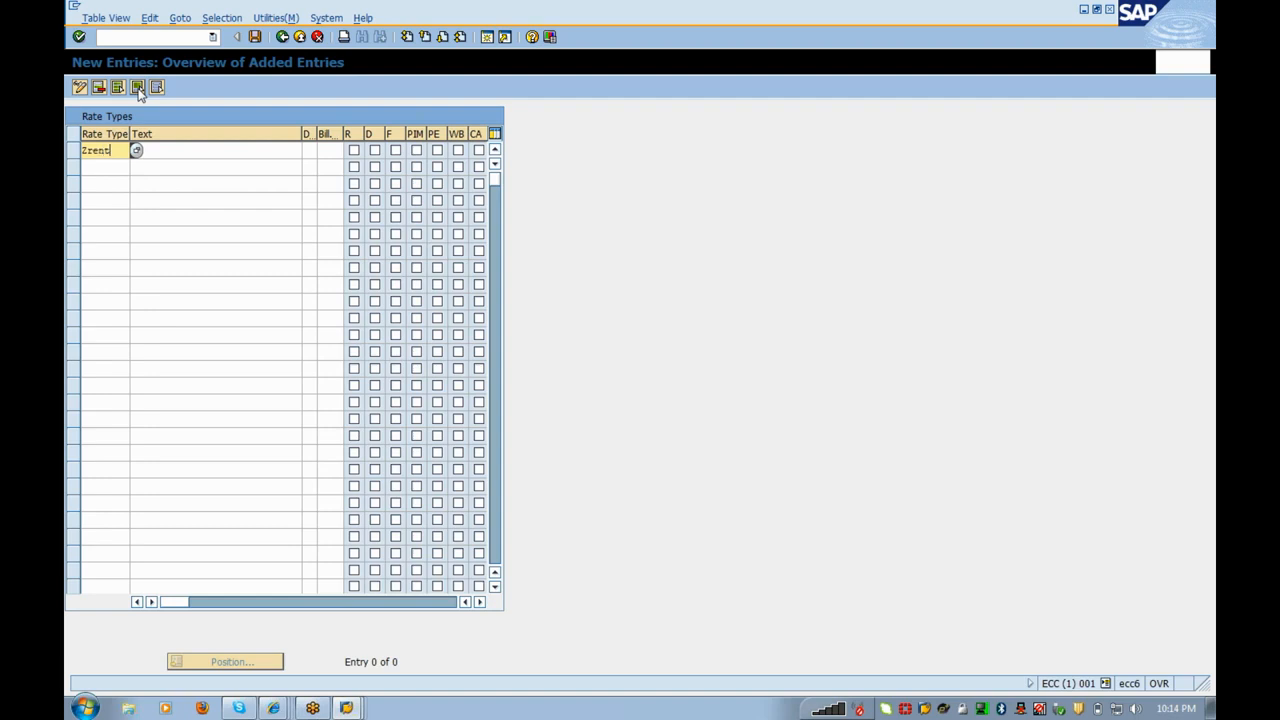
key(Tab)
text(Re)
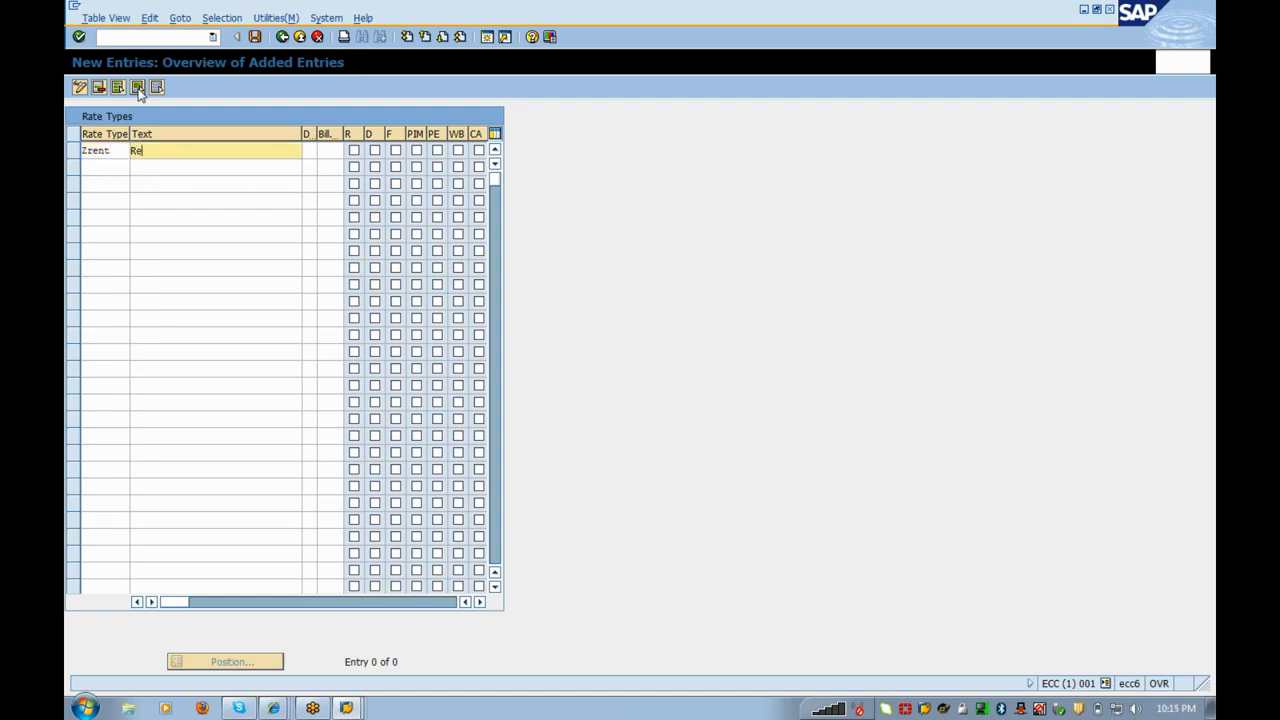
text(ntal Charges)
key(Return)
key(BackSpace)
key(BackSpace)
key(BackSpace)
key(BackSpace)
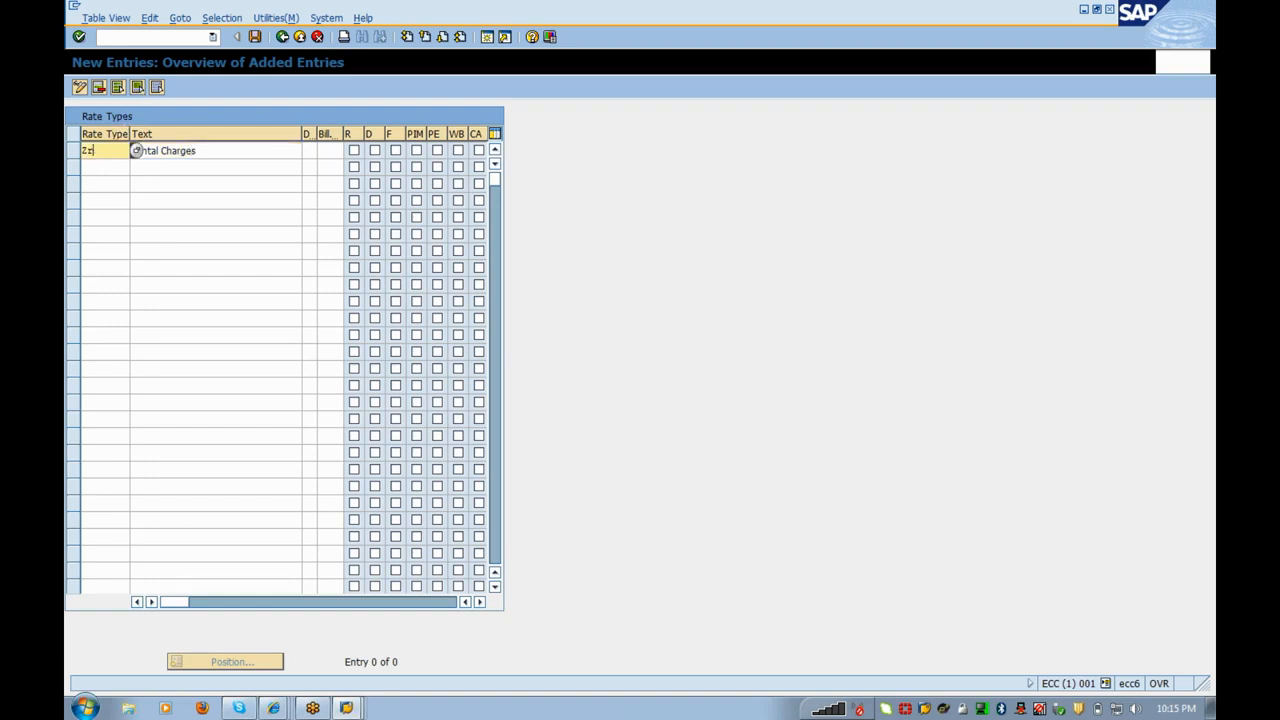
text(RENT)
key(Tab)
Step: Give ZRENT division 01 and billing class 0001, tick the D option, and save
key(Tab)
text(01)
key(Tab)
text(0001)
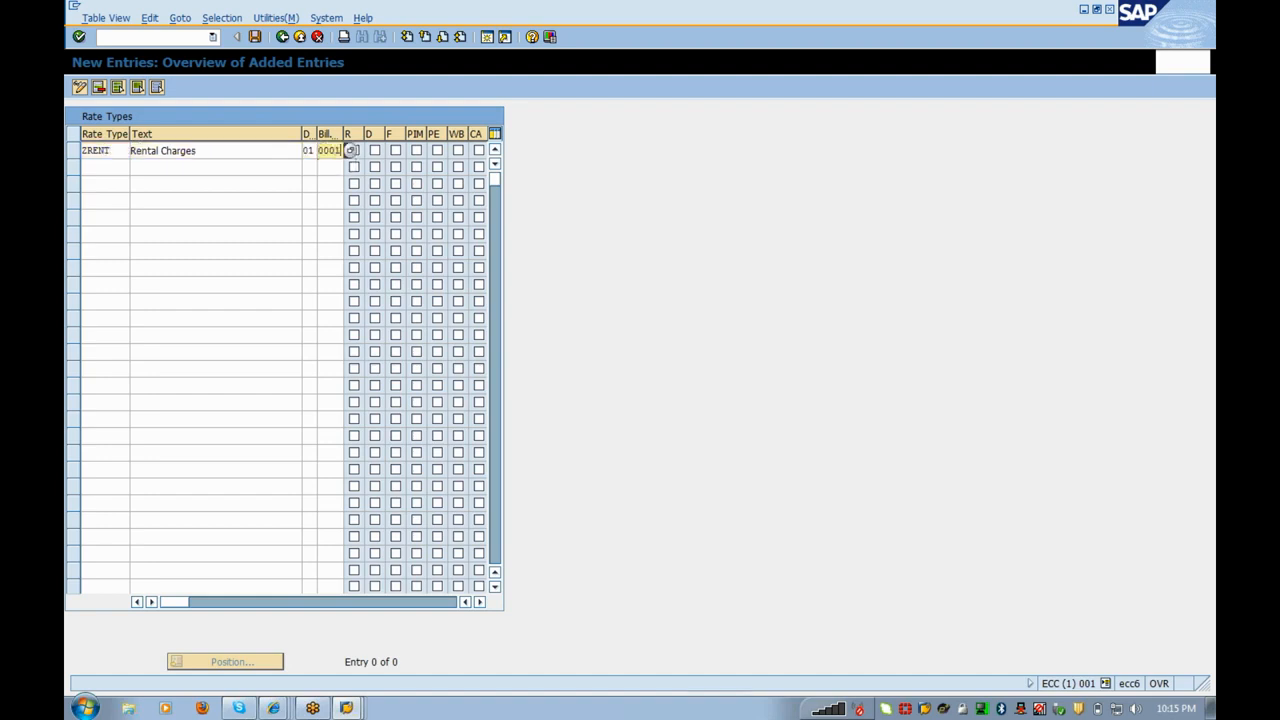
key(Tab)
key(Tab)
click(375, 150)
key(Return)
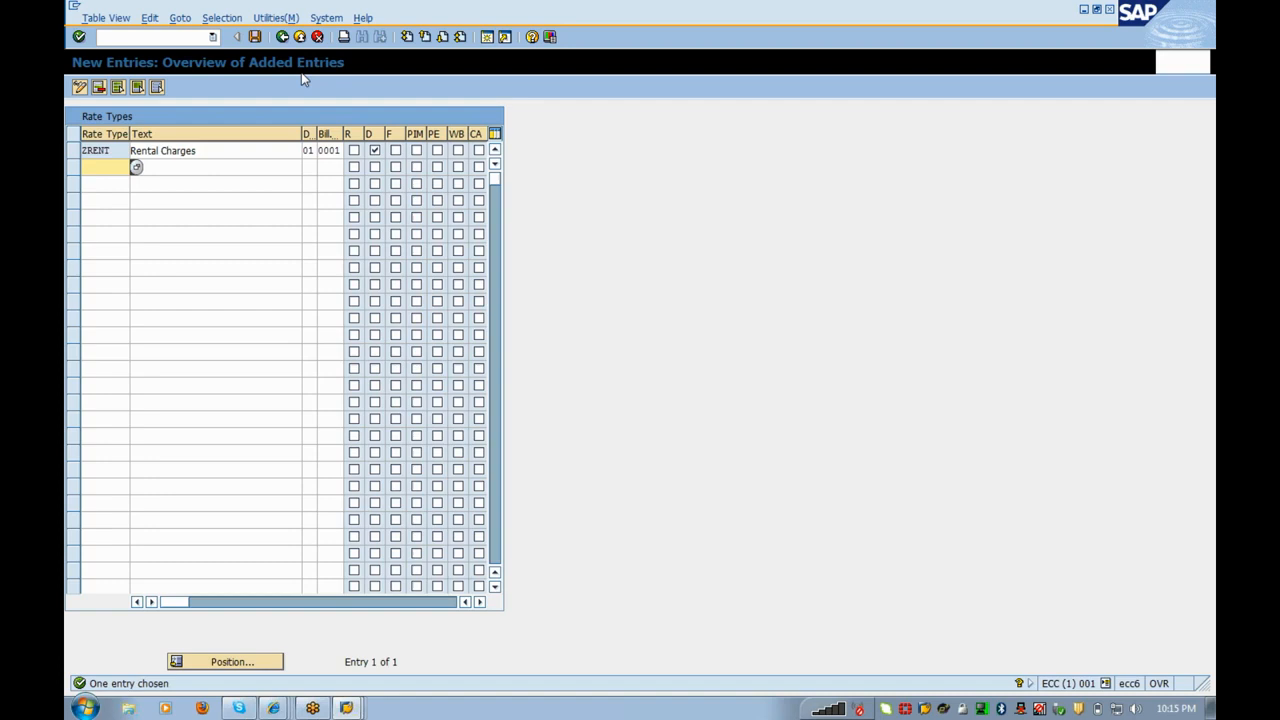
click(255, 37)
click(282, 37)
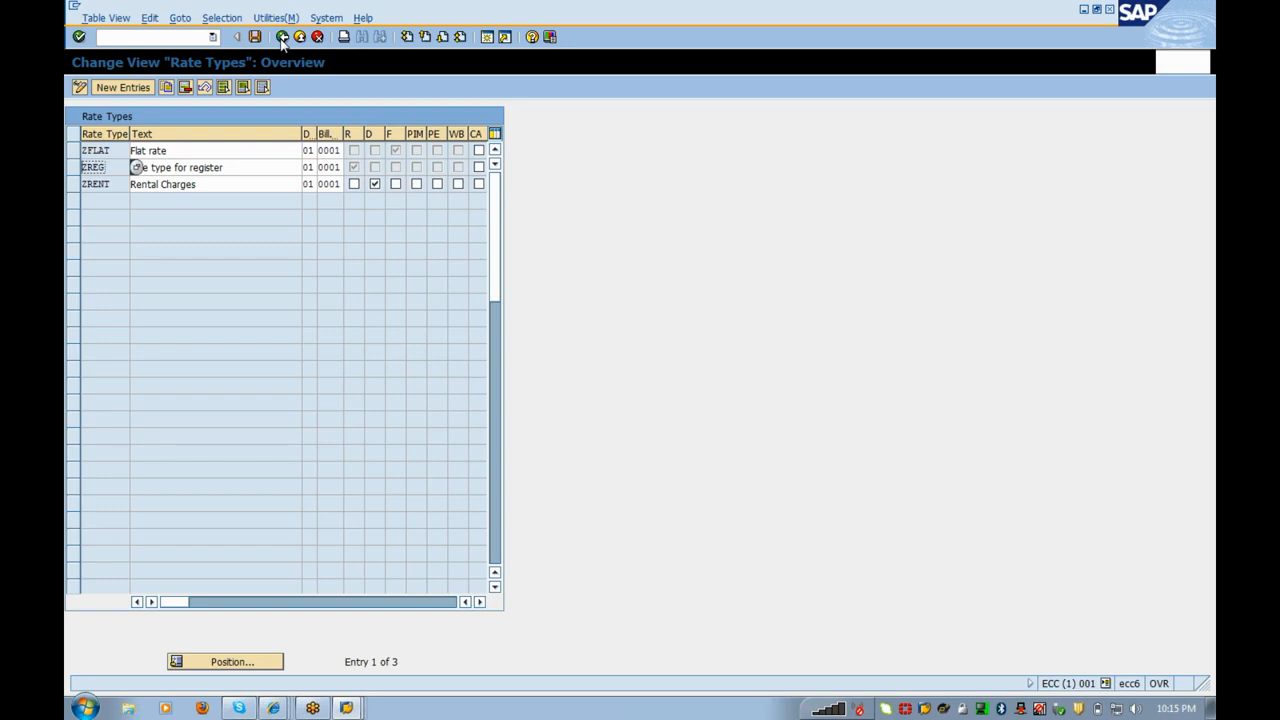
click(282, 37)
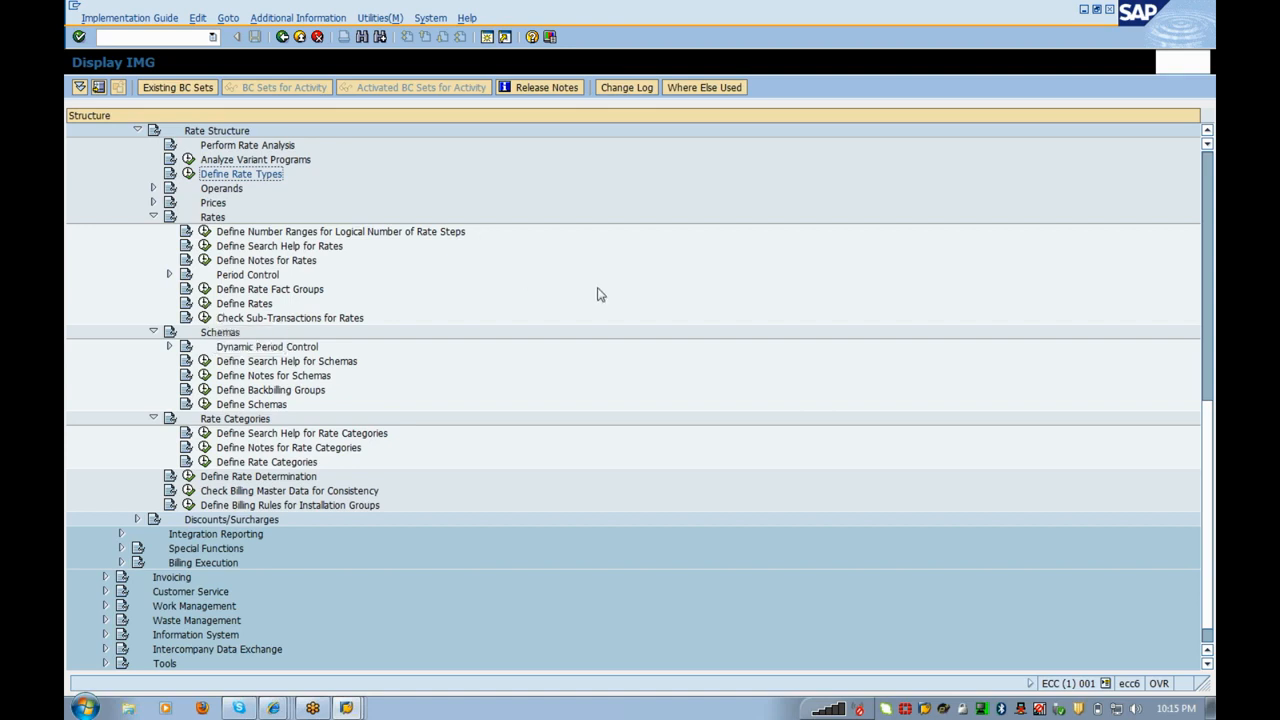
Step: Create rate RENTAL_01 with text 'Rental Charges' and Device perm., then go to its rate steps
click(204, 303)
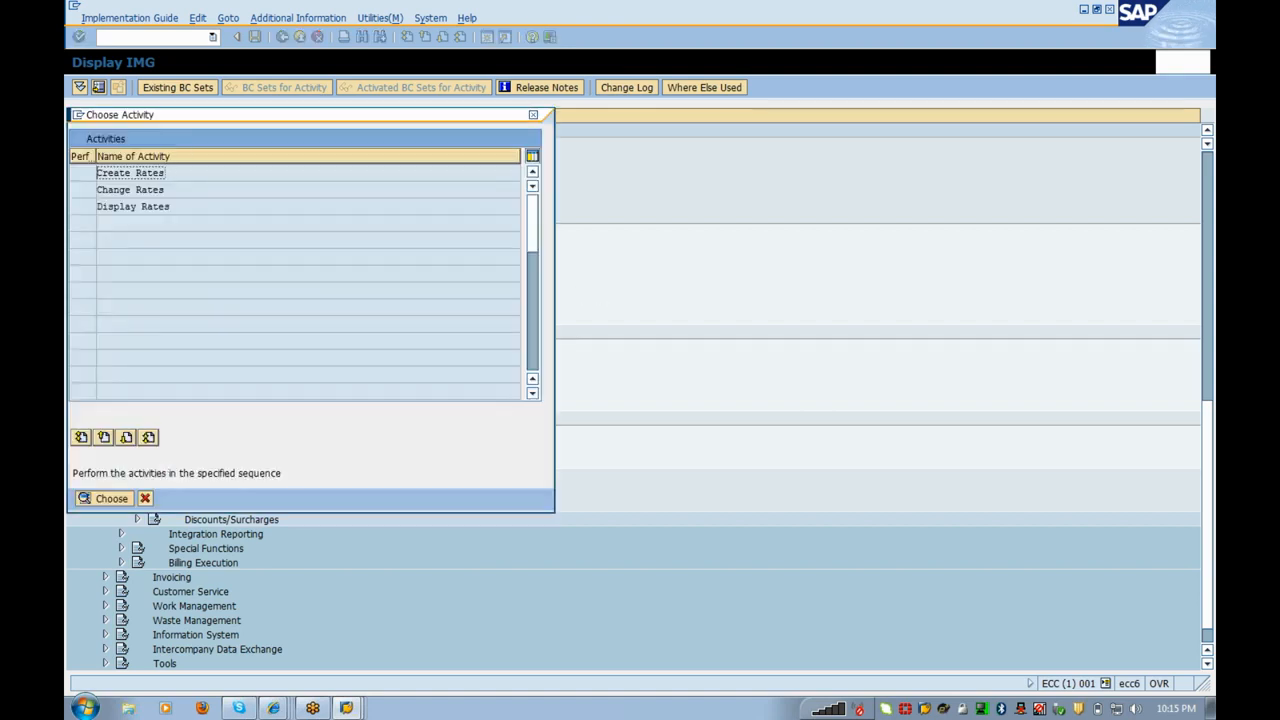
double_click(140, 174)
text(Re)
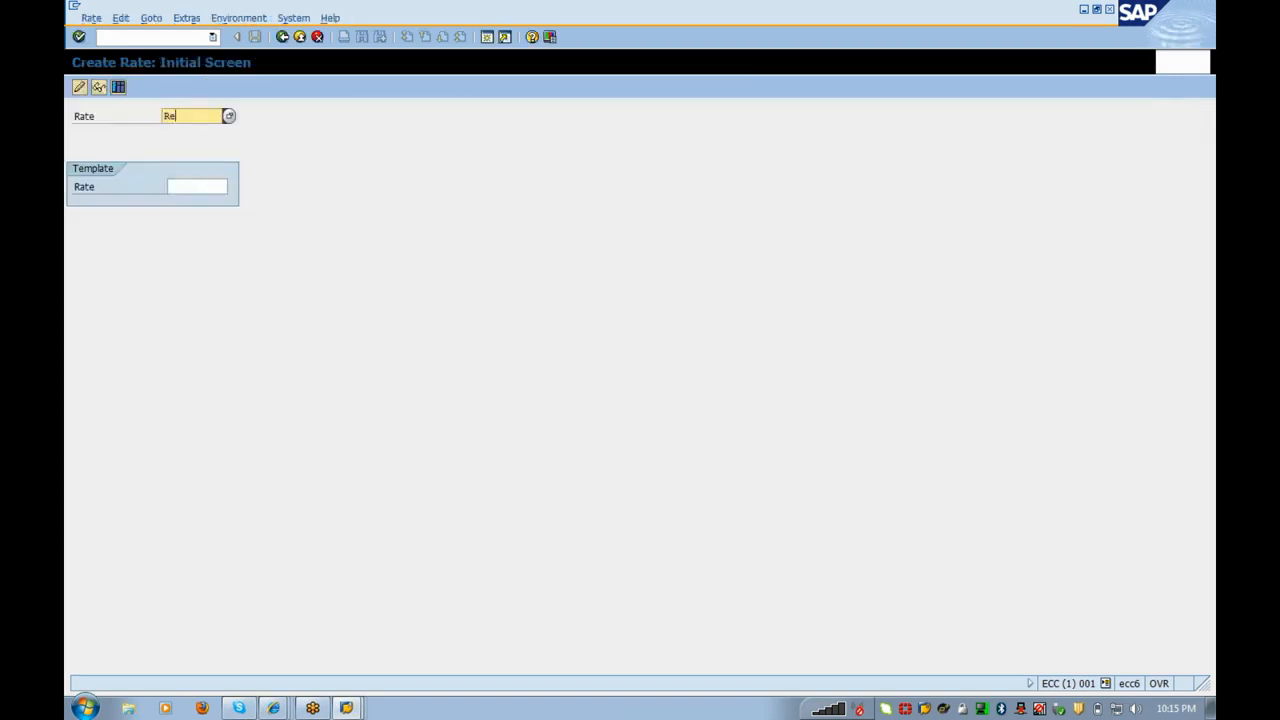
text(ntal_01)
key(Return)
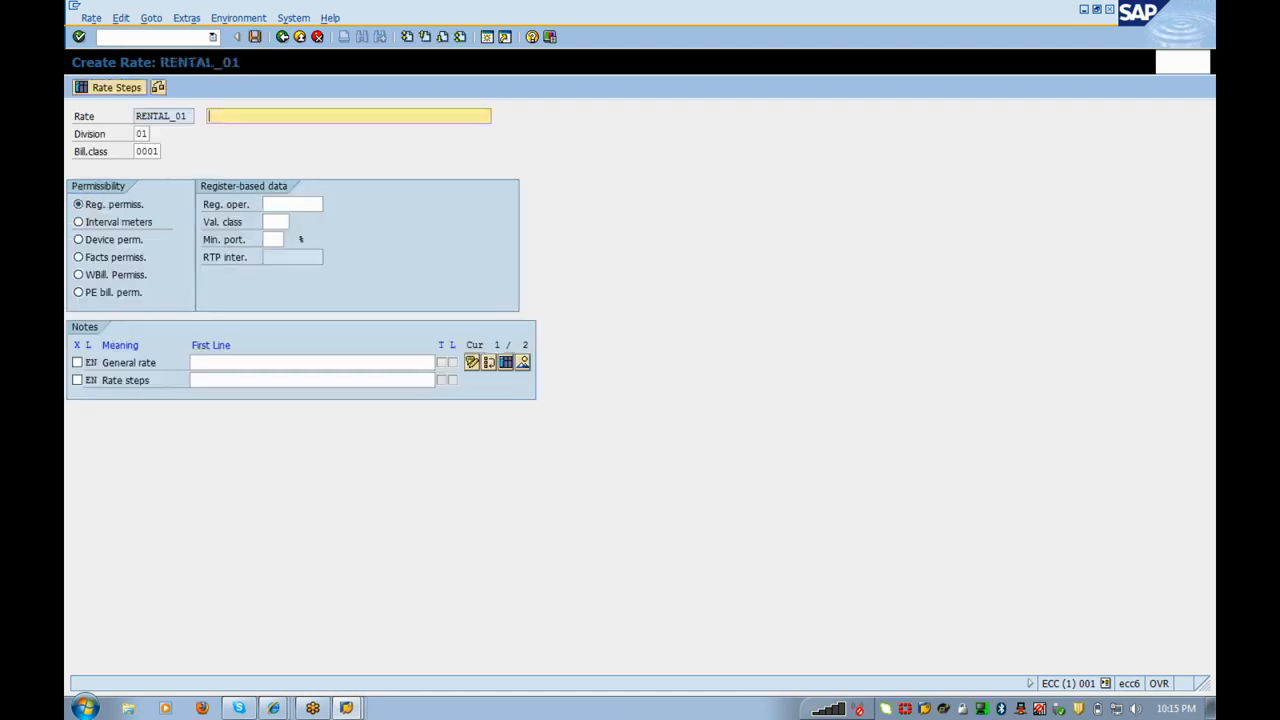
text(Rental Charges)
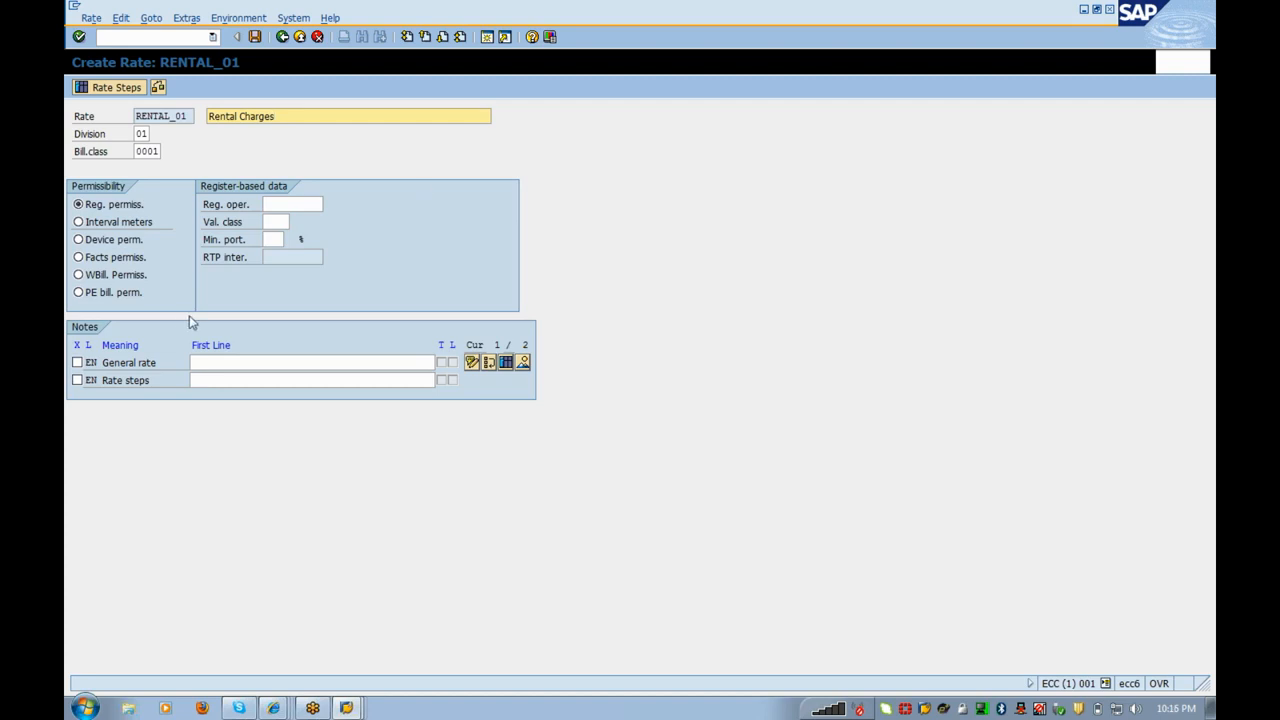
click(124, 241)
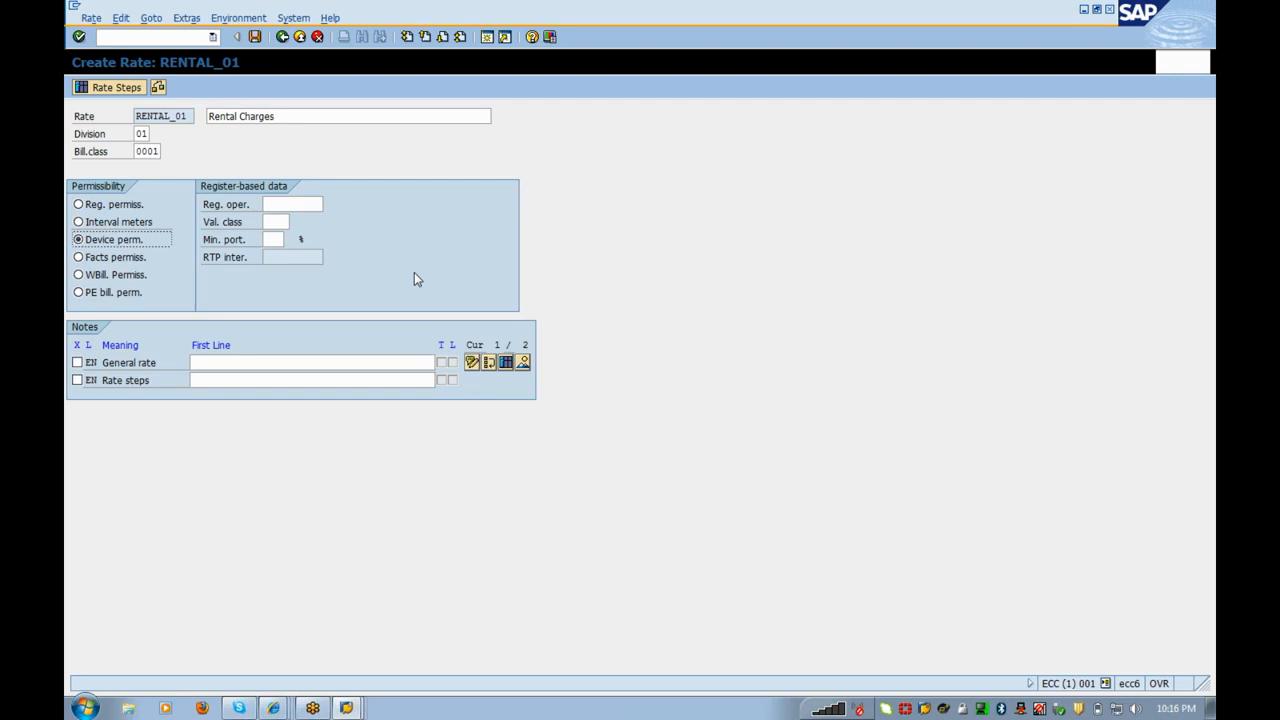
click(134, 88)
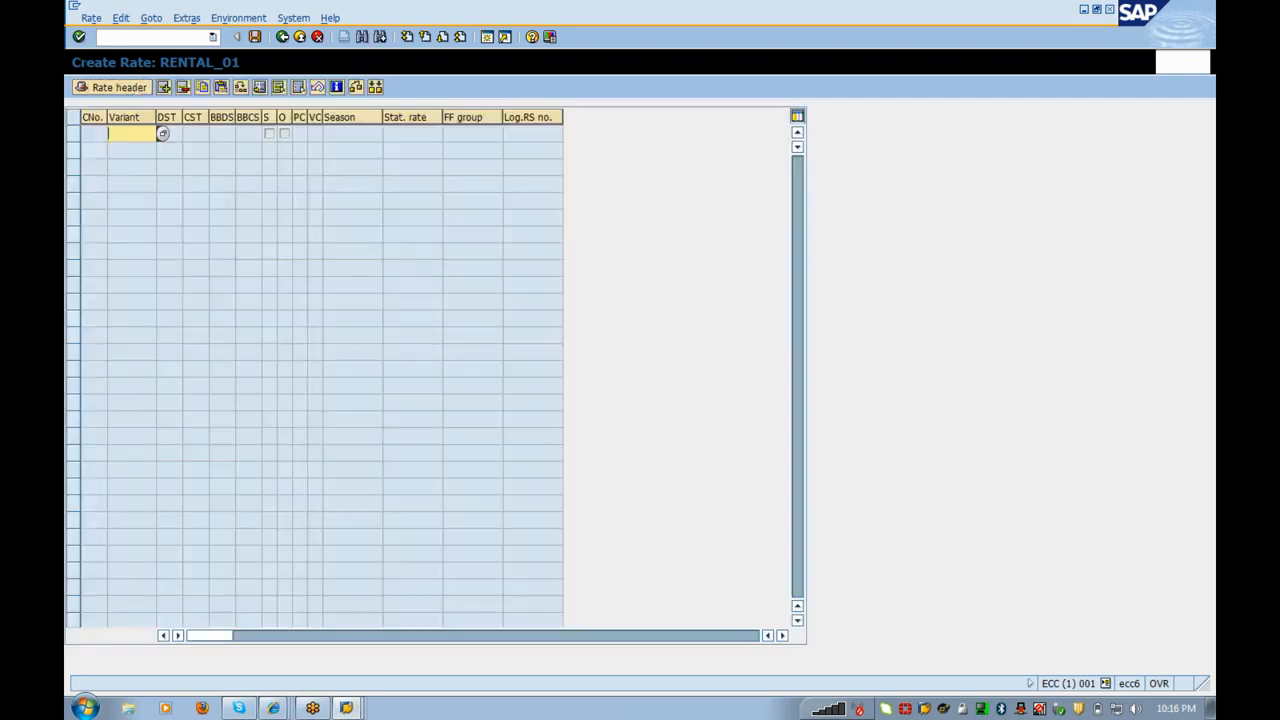
Step: Choose variant SETTLE01 (Determine Rental Price) for step 1 of rate RENTAL_01
double_click(138, 138)
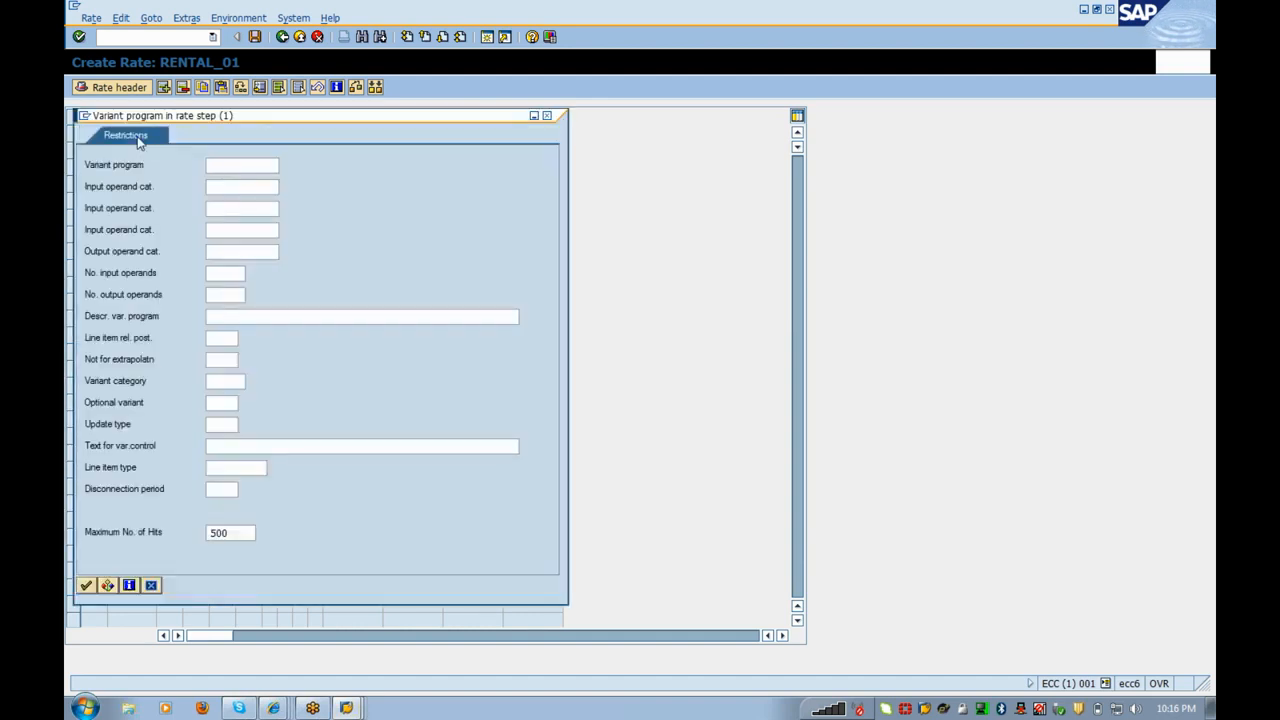
key(Return)
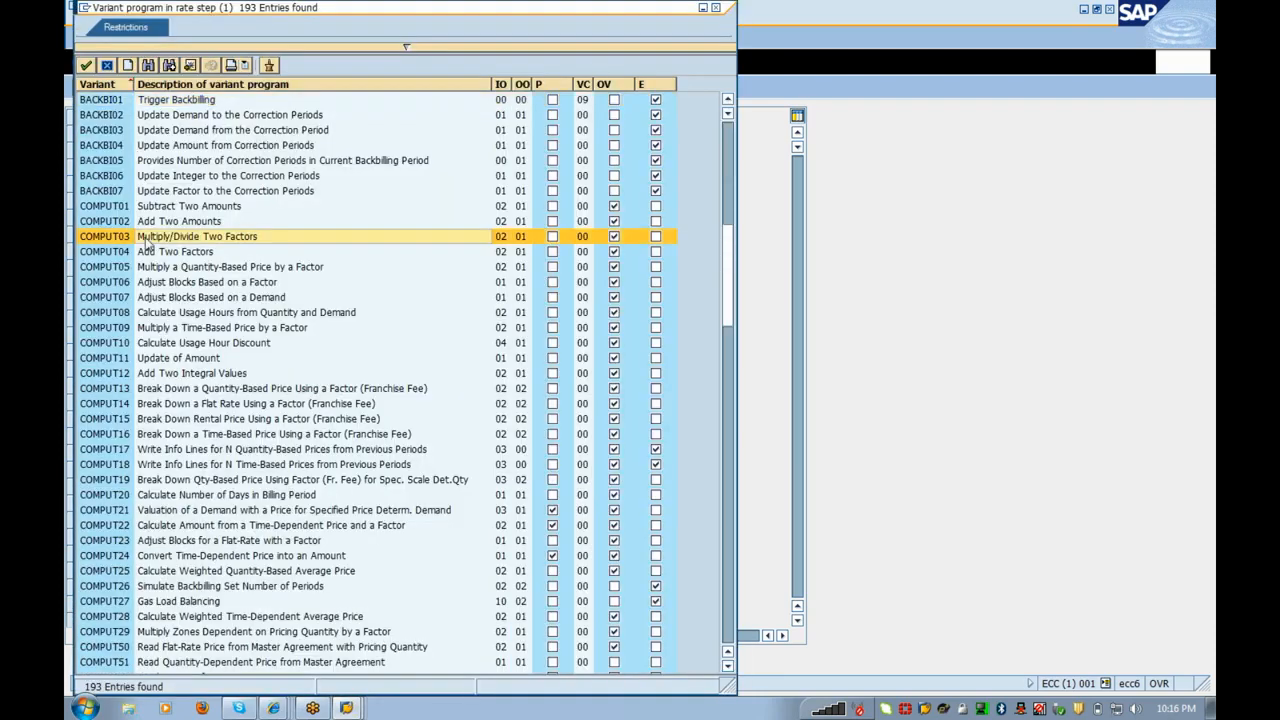
scroll(147, 244, down, 15)
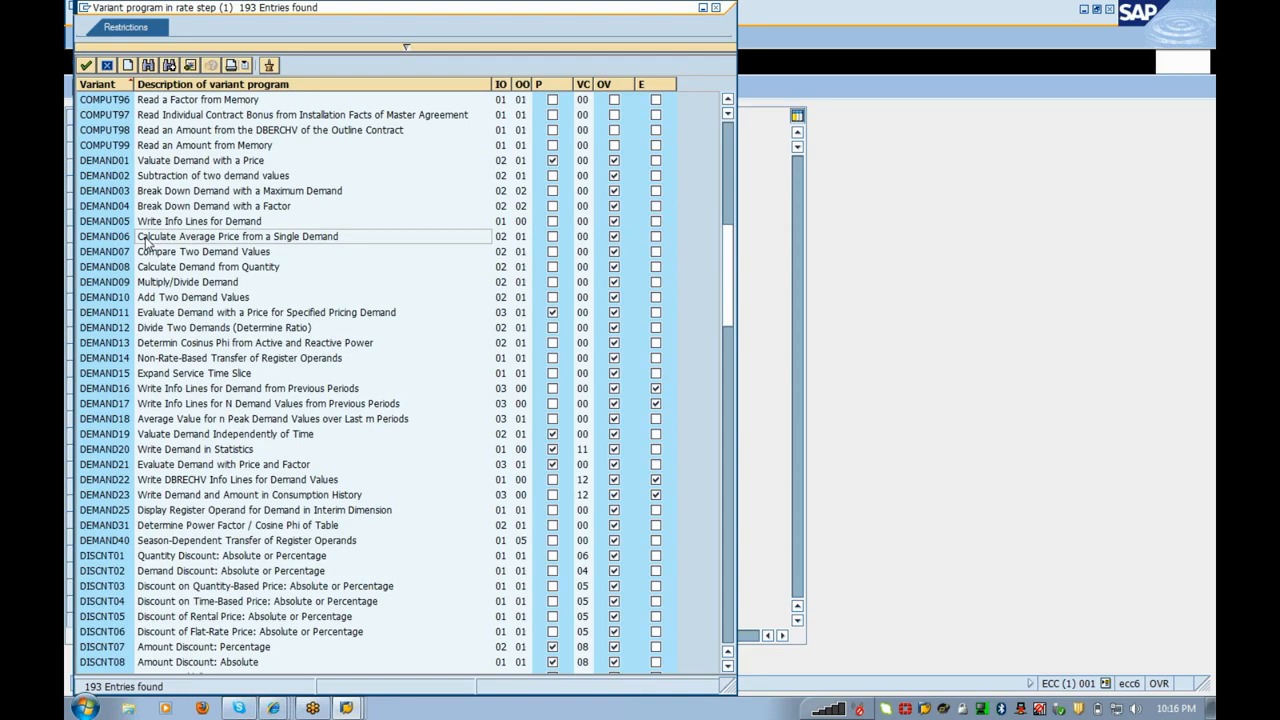
scroll(145, 243, down, 15)
scroll(147, 244, down, 15)
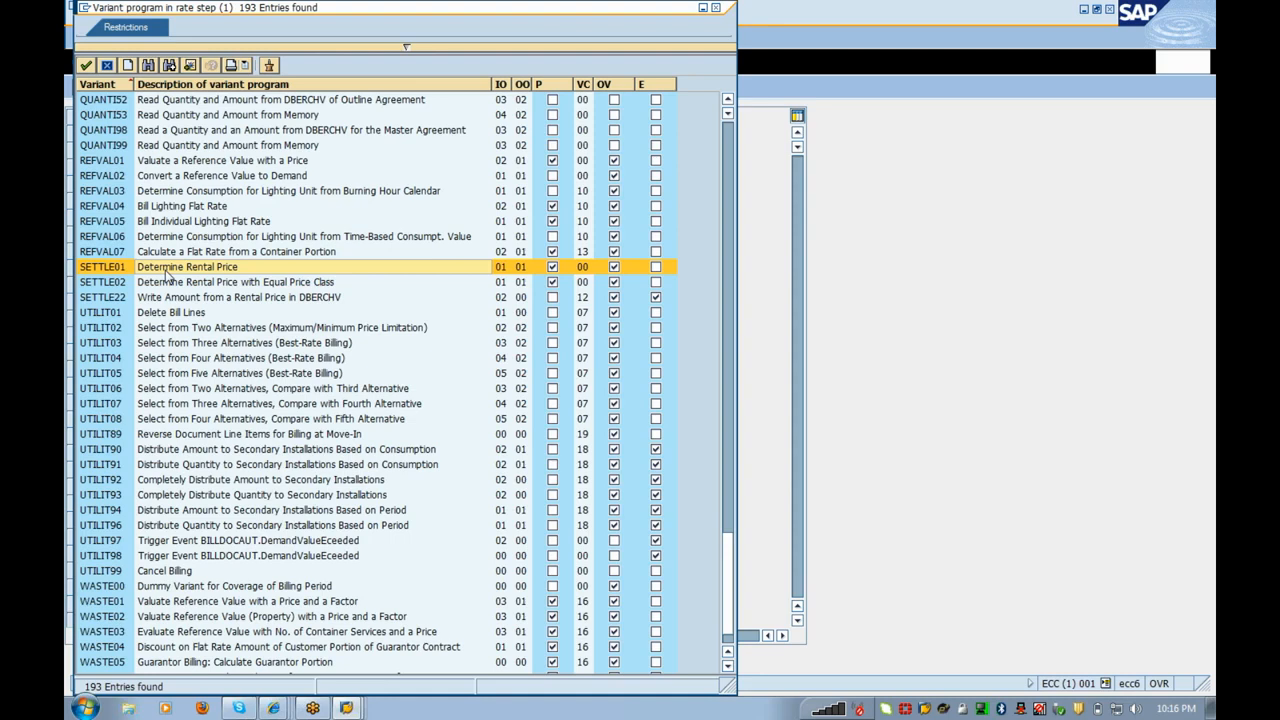
double_click(165, 268)
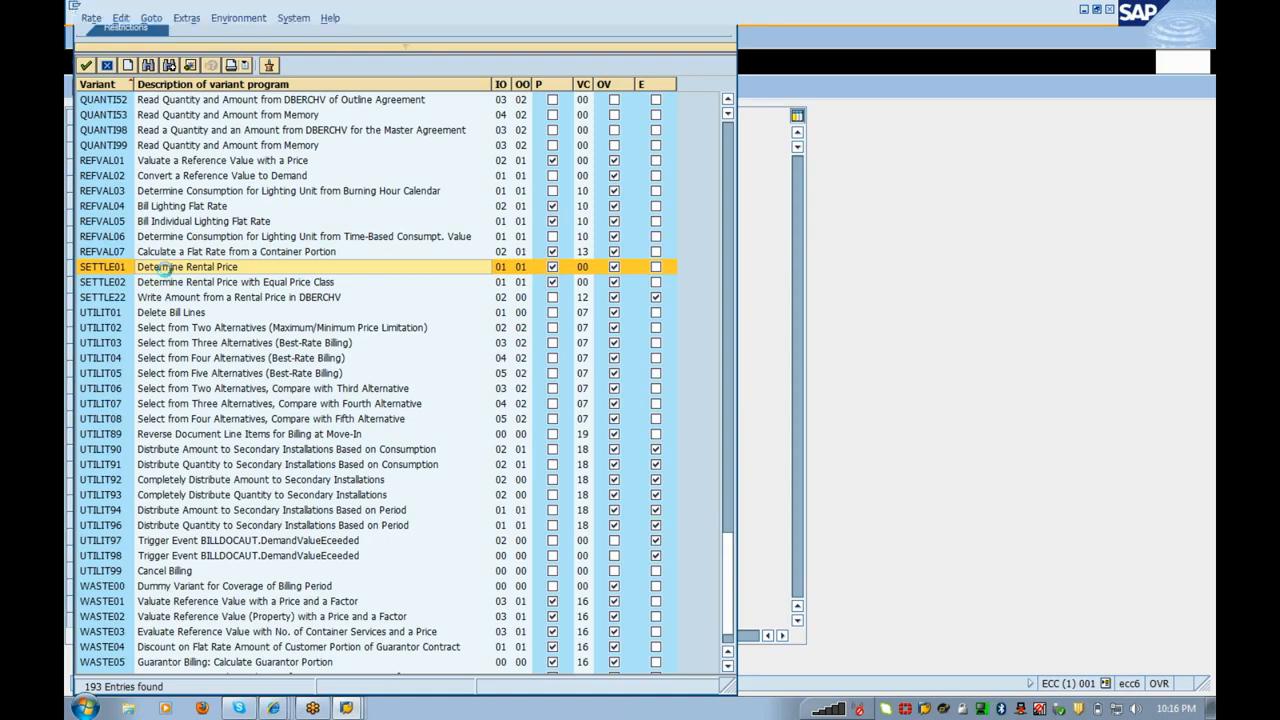
key(Return)
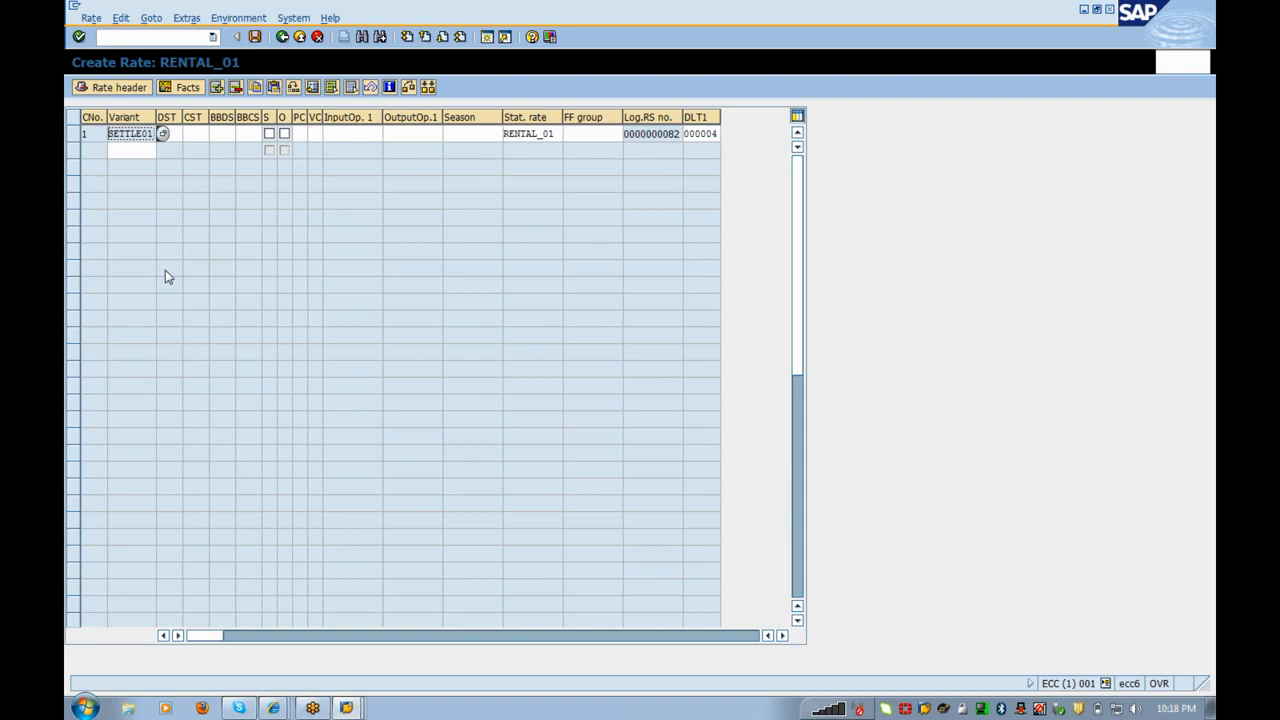
Step: Set sub-transactions COND, CONC, 0120 and 0110 for the SETTLE01 step
key(Tab)
key(F4)
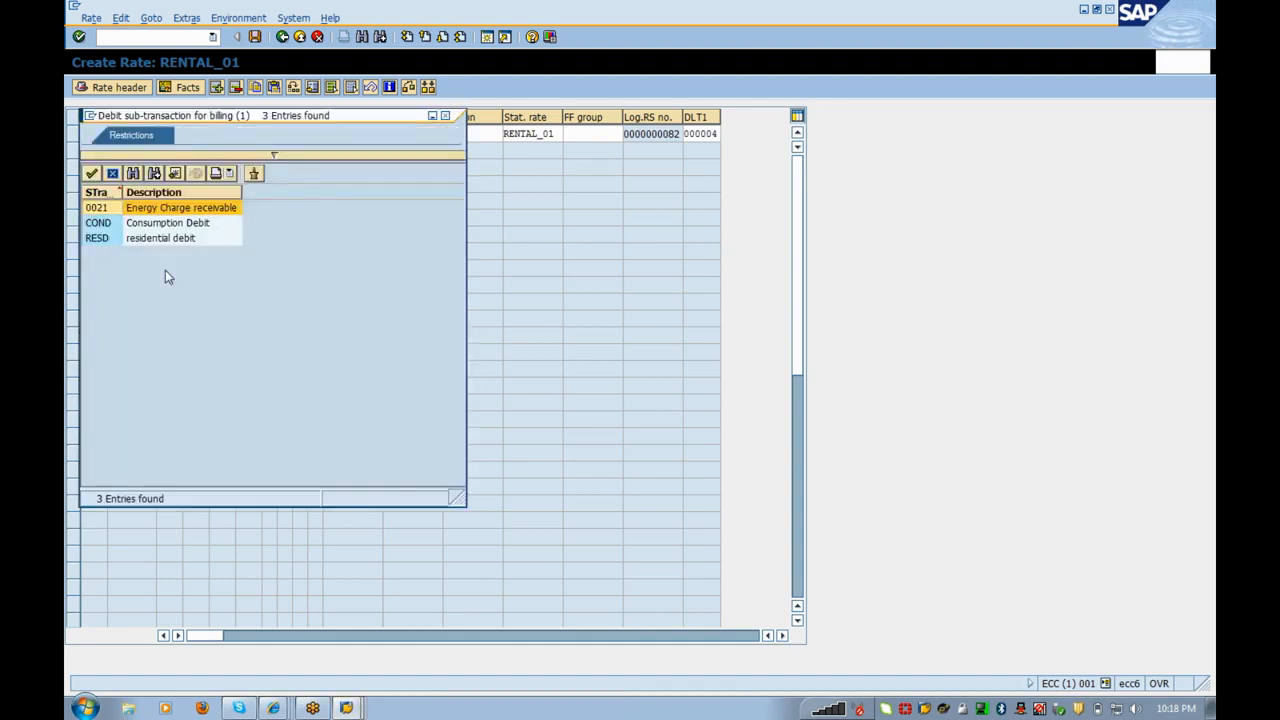
key(Down)
key(Return)
key(Tab)
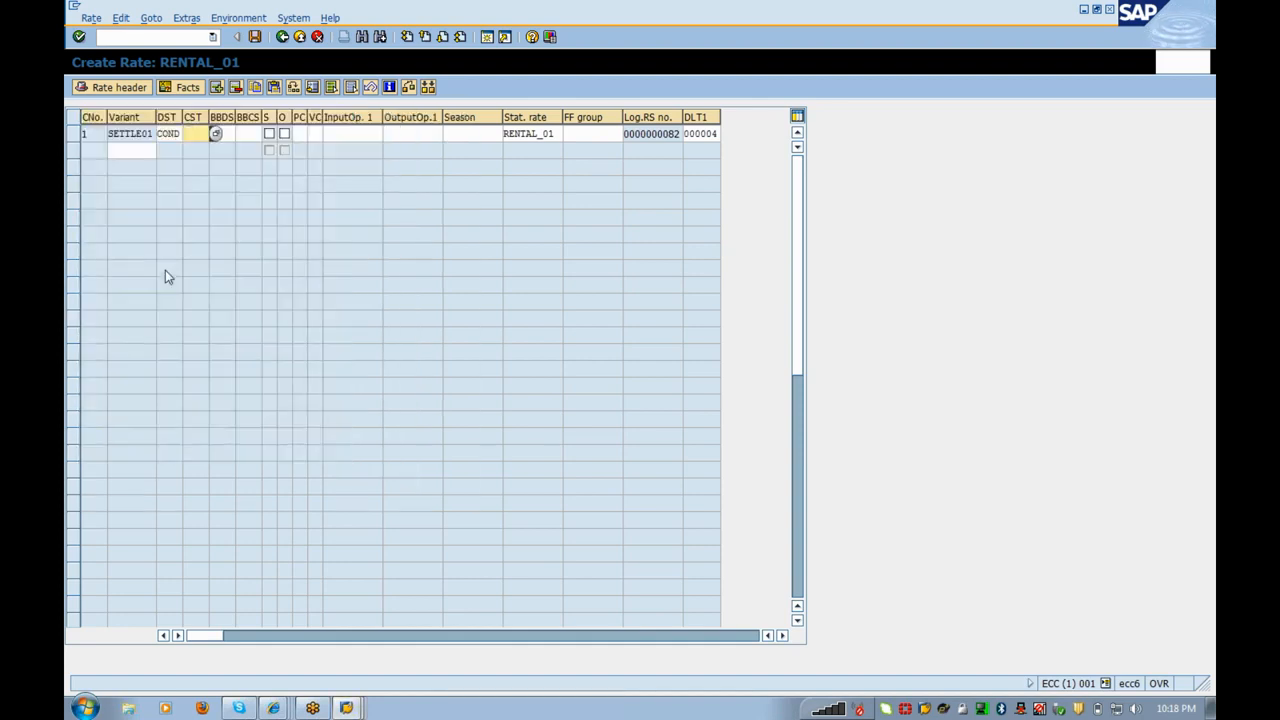
key(F4)
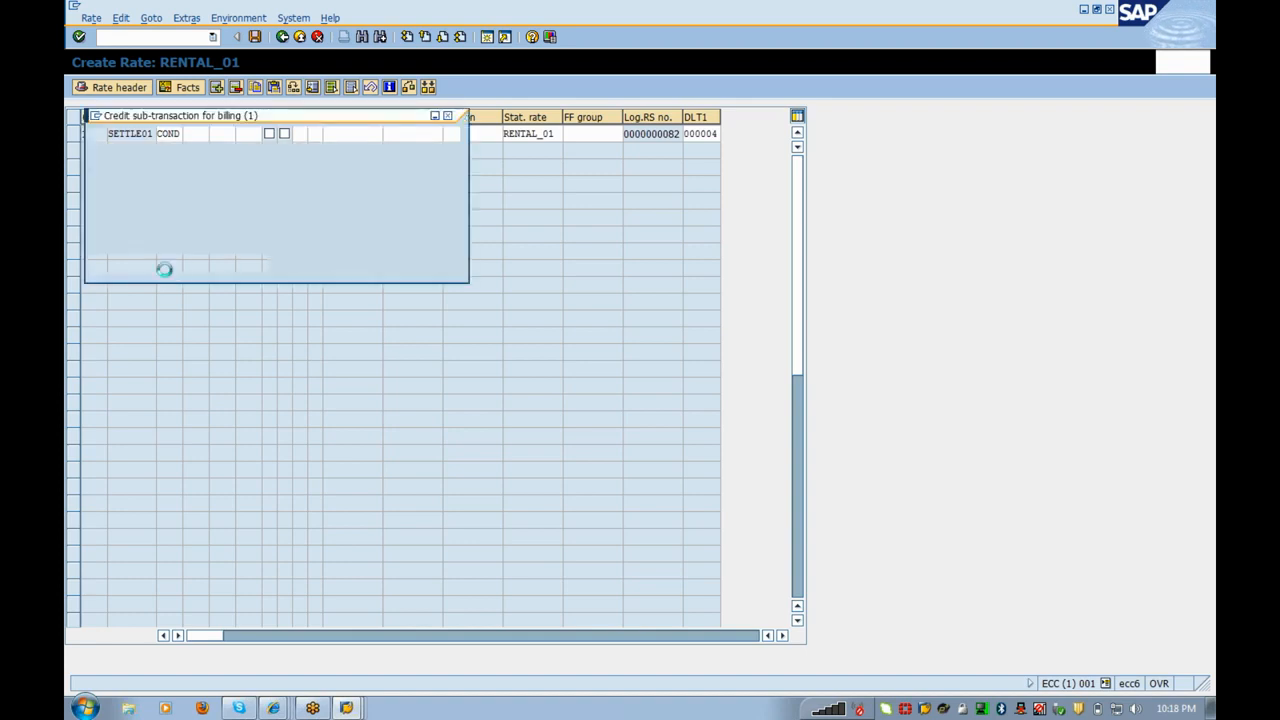
key(Escape)
key(Tab)
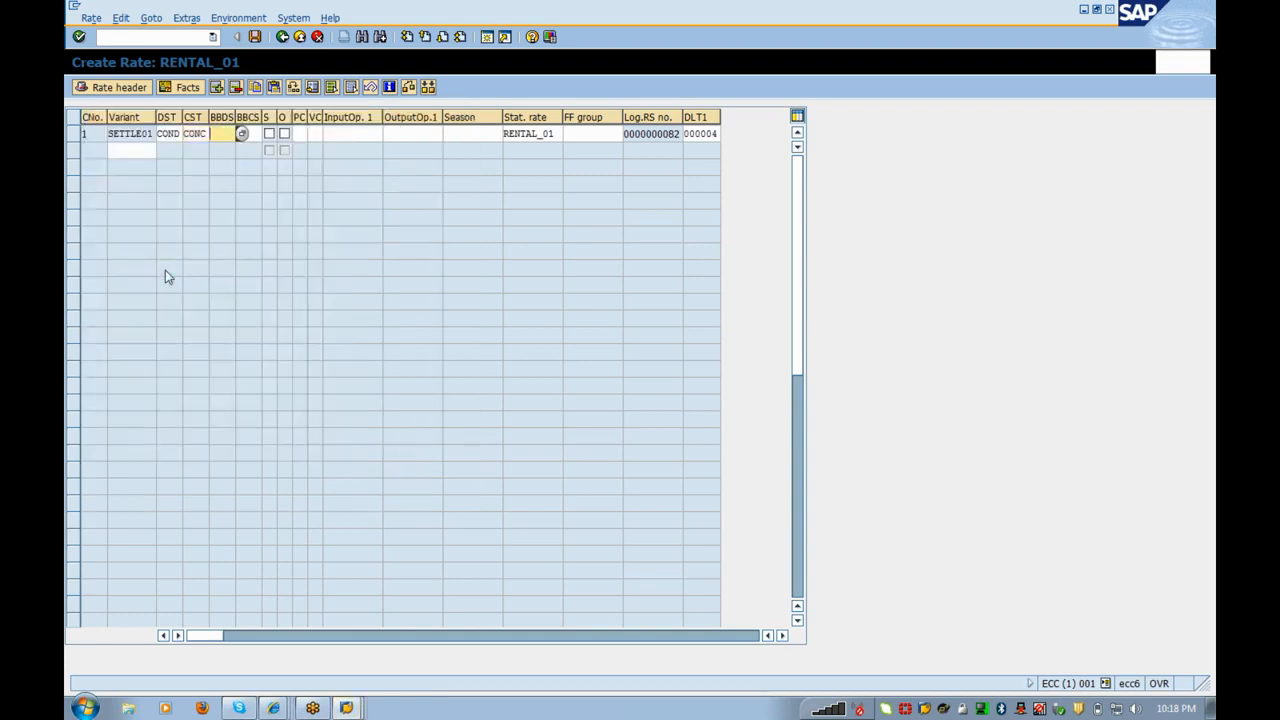
key(Return)
key(Escape)
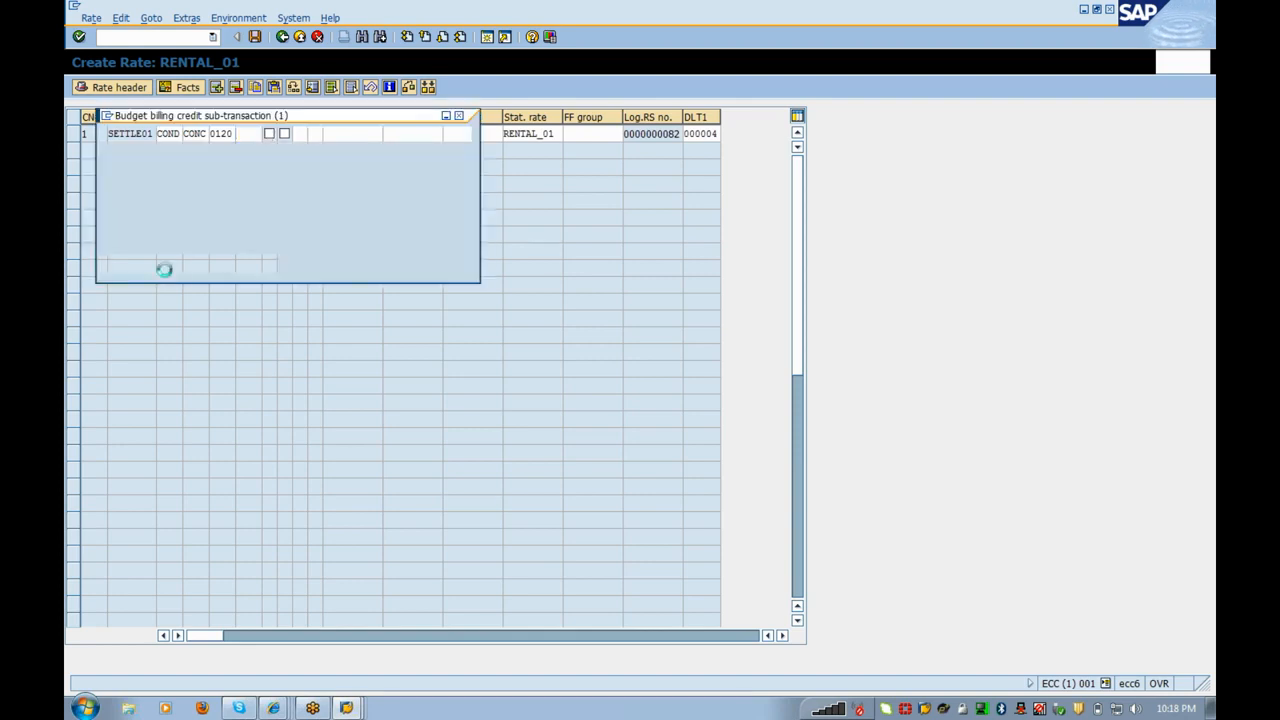
key(Return)
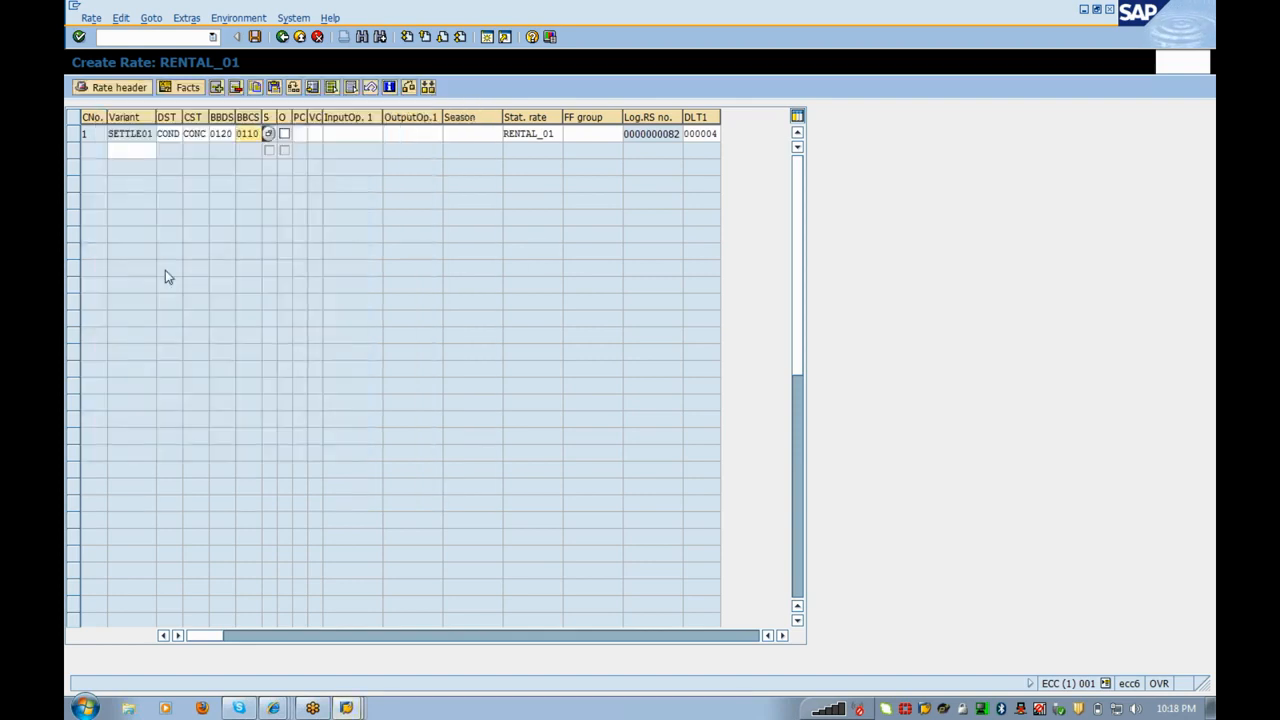
Step: Set period control 00 (to the day) for the SETTLE01 step
key(Tab)
key(Tab)
key(Tab)
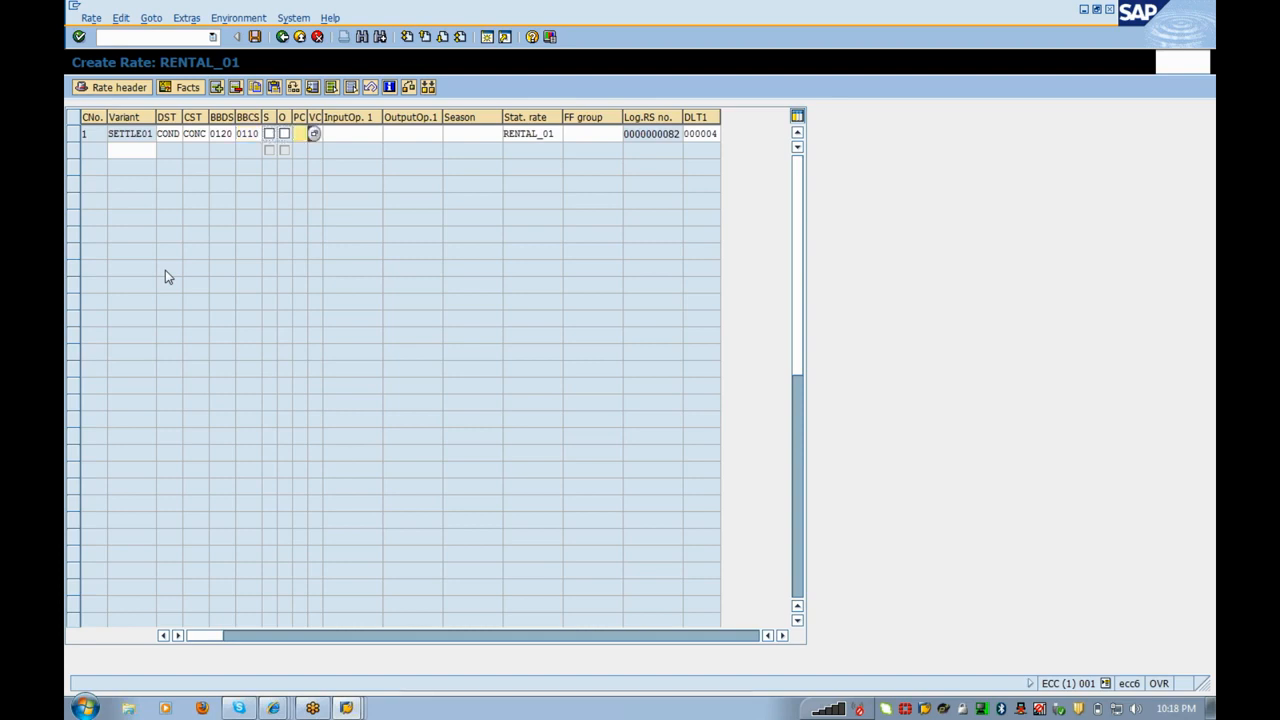
key(F4)
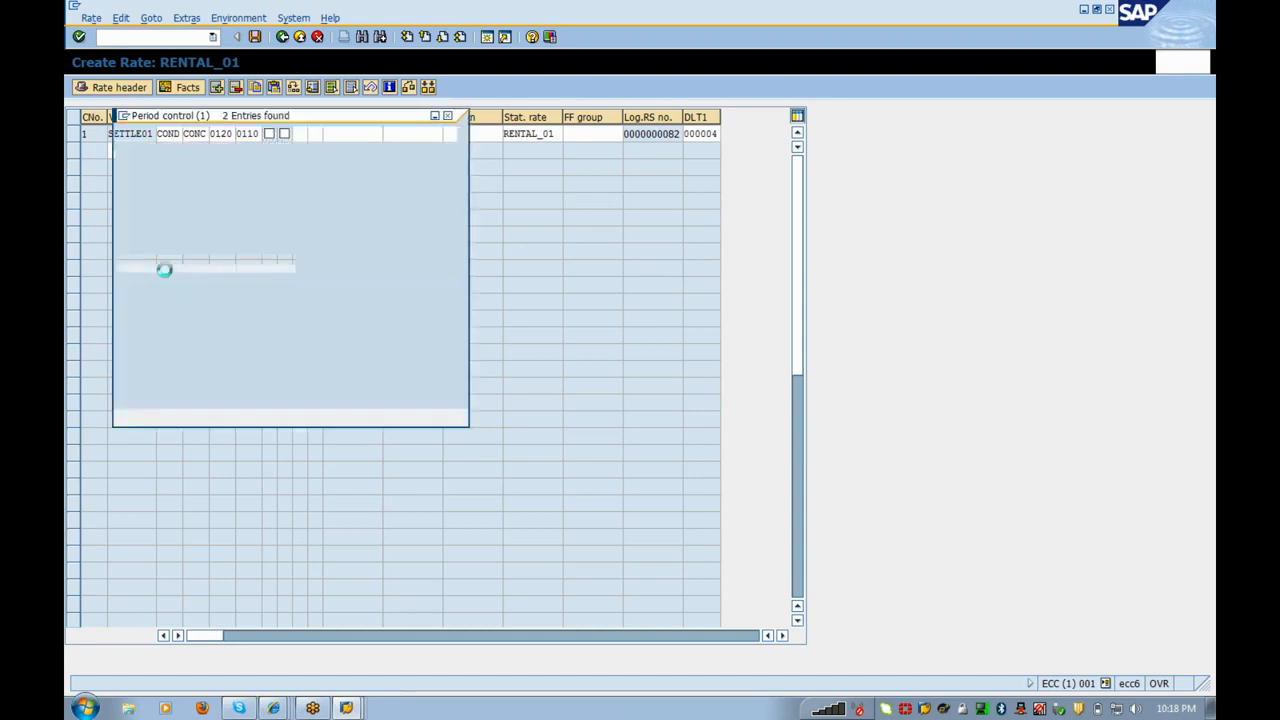
key(Return)
key(Tab)
key(F4)
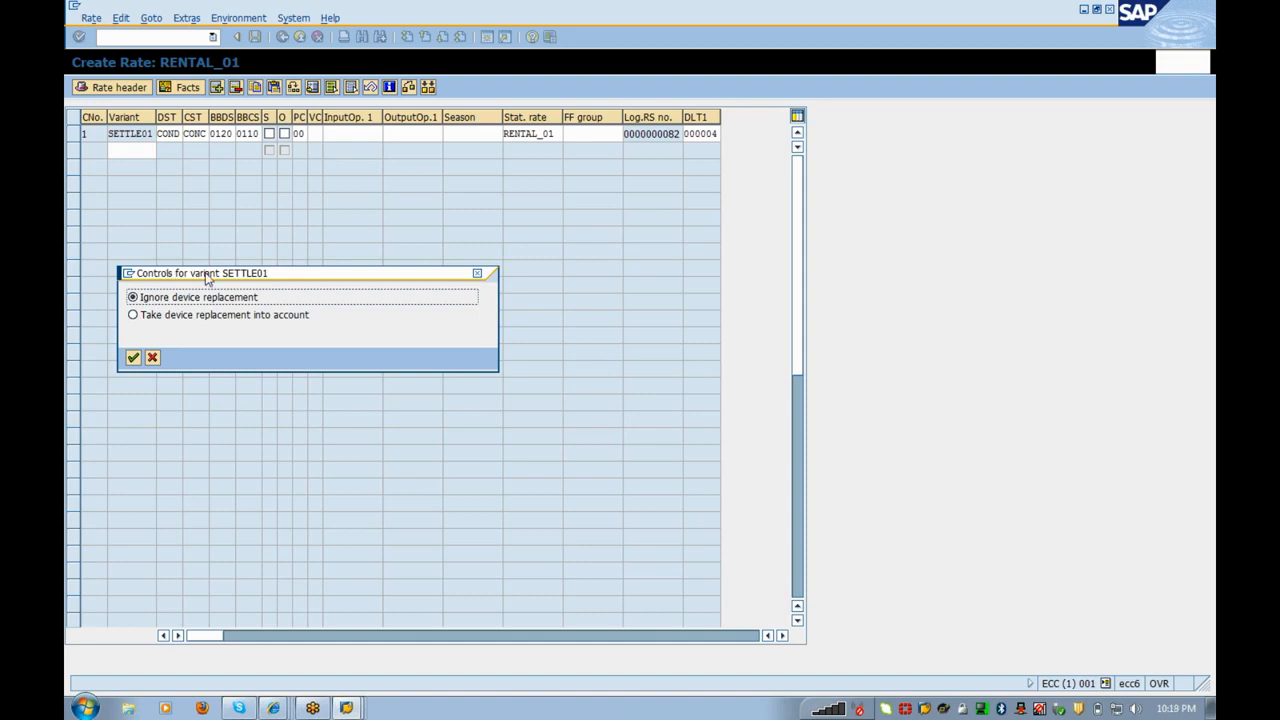
Step: Confirm variant control 01 with Ignore device replacement for the SETTLE01 step
drag(206, 278, 549, 209)
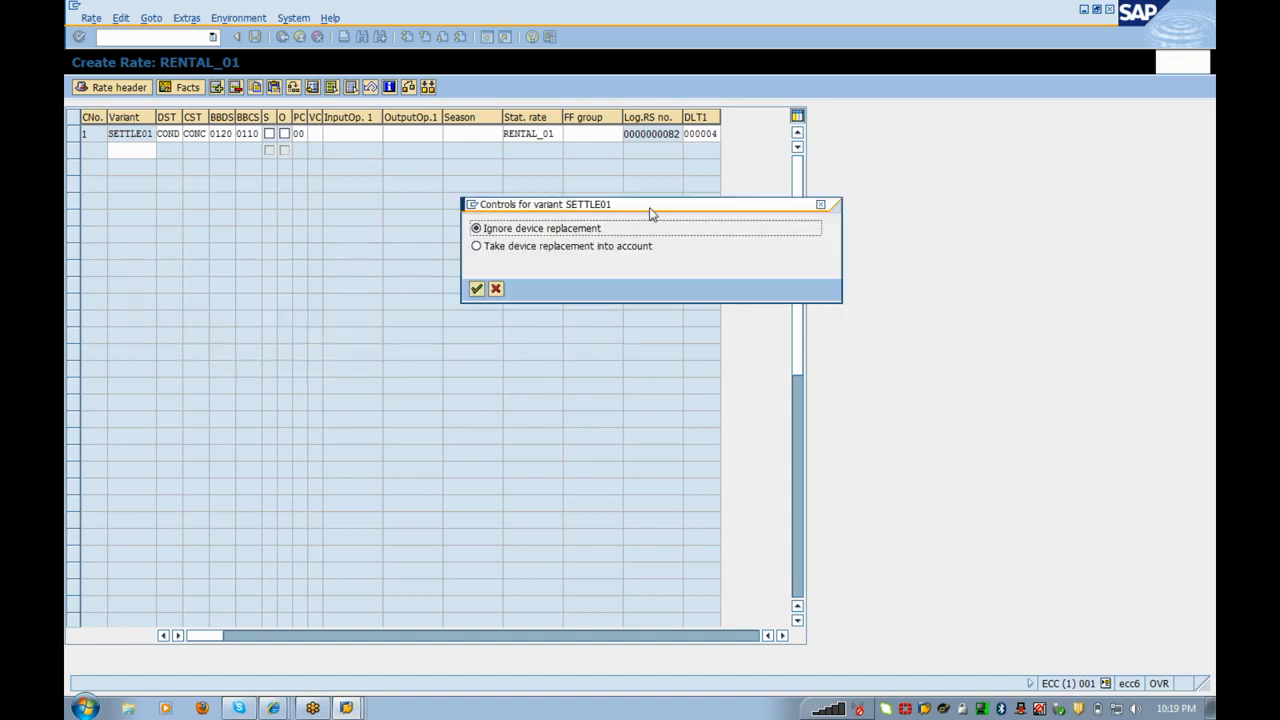
drag(646, 211, 552, 204)
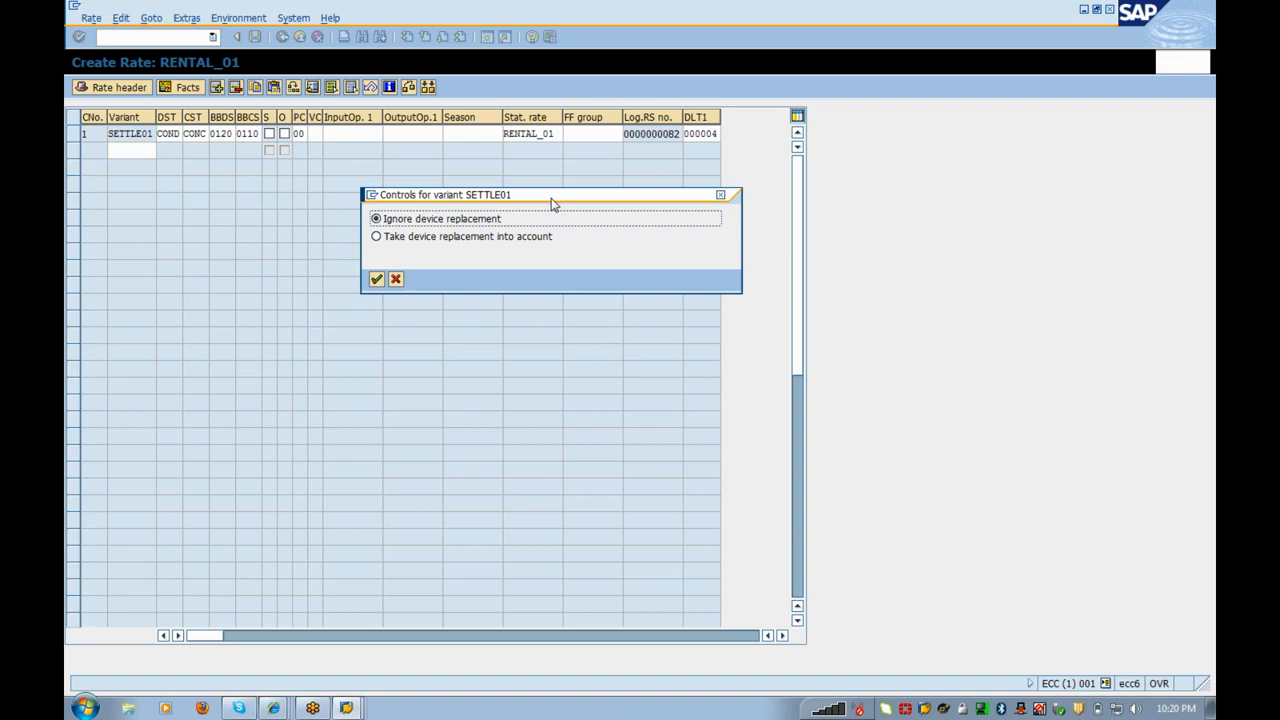
click(376, 279)
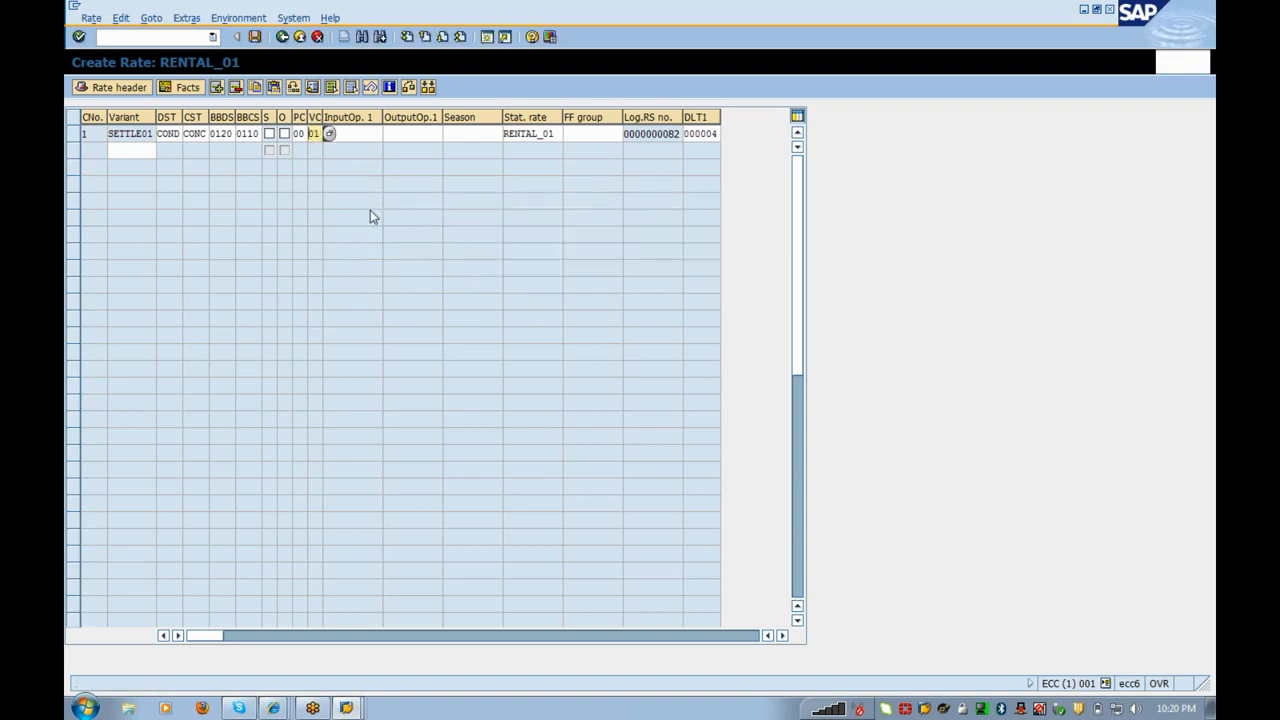
Step: Create input operand RENT_01 described as 'Rental Charges' and save it
click(352, 134)
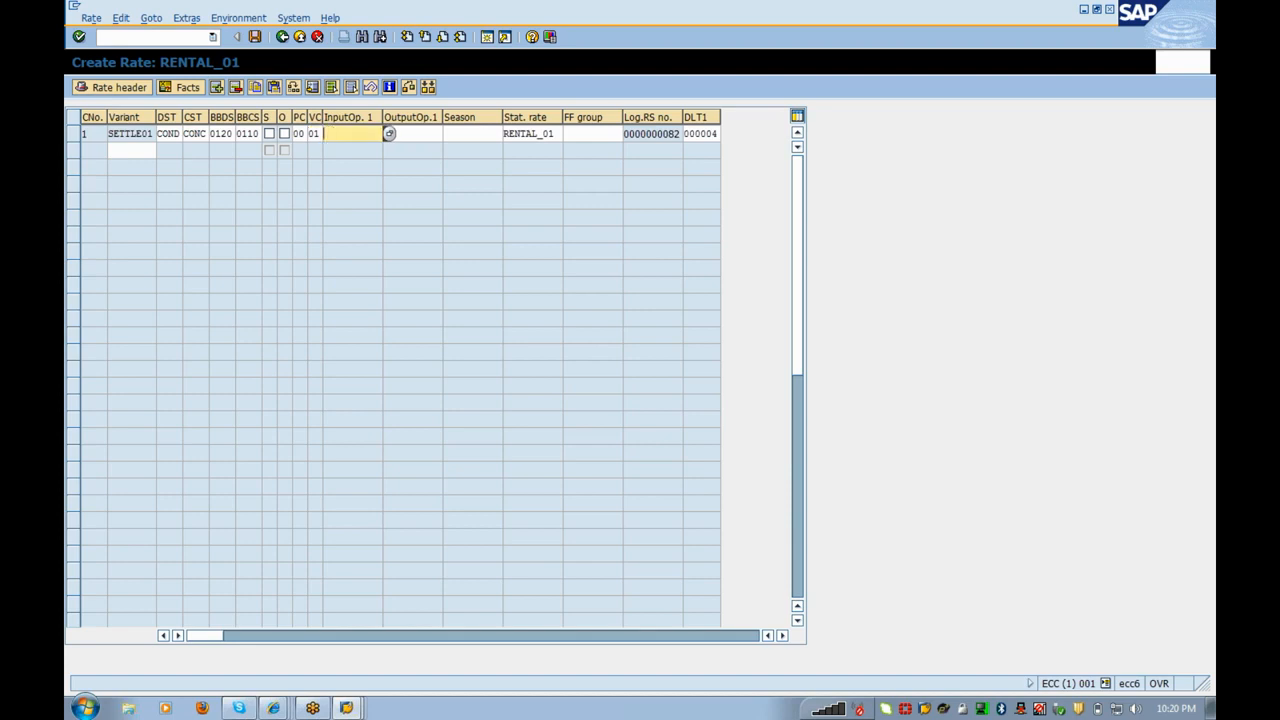
text(RENT_01)
double_click(352, 134)
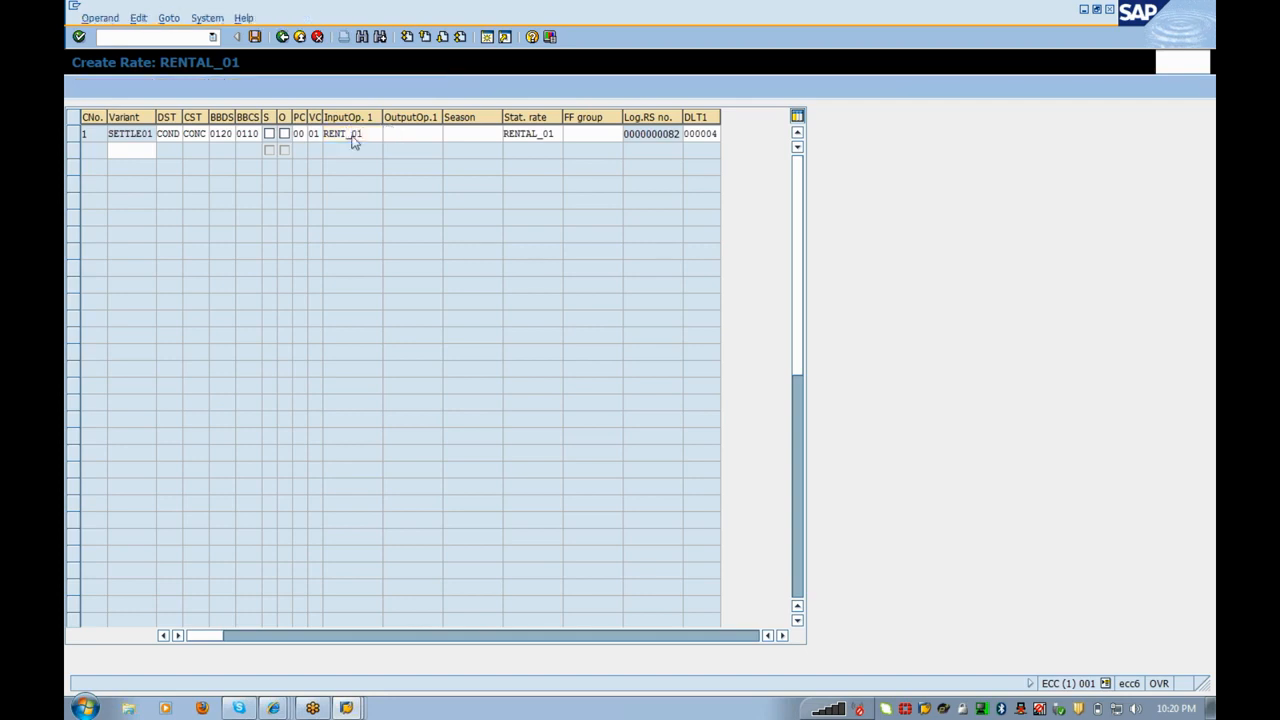
text(Re)
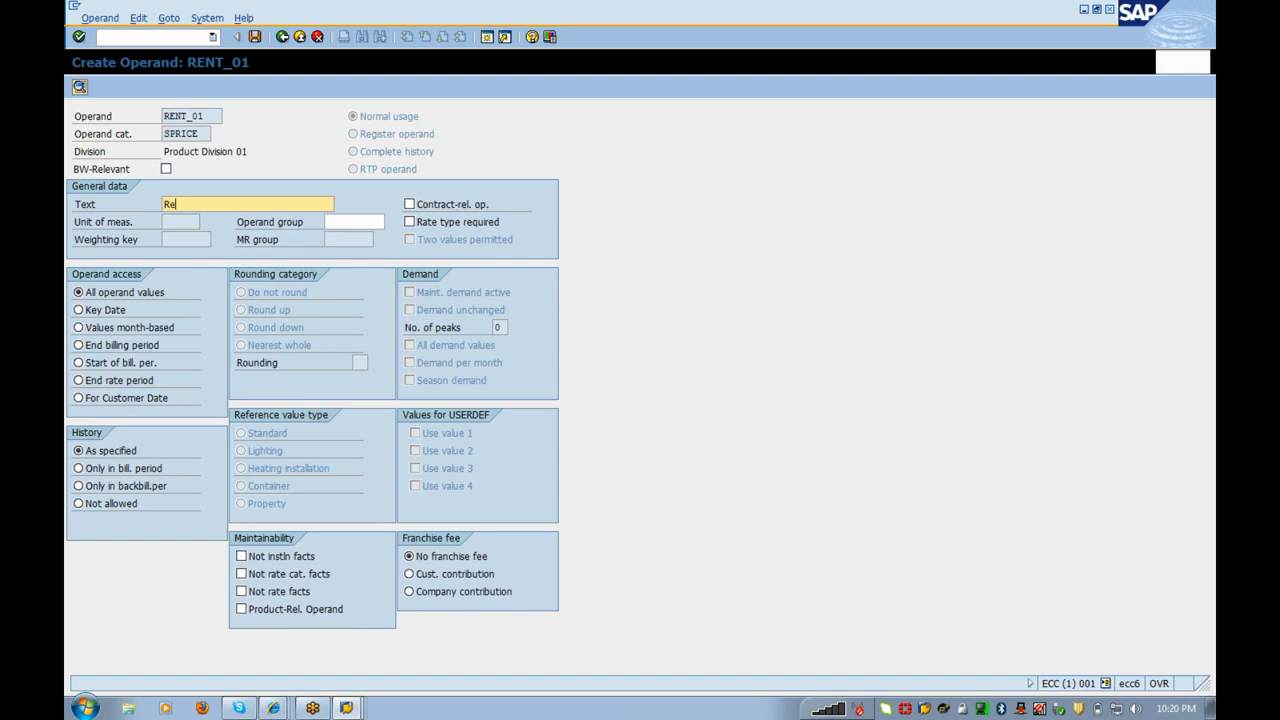
text(ntal Charges)
click(255, 37)
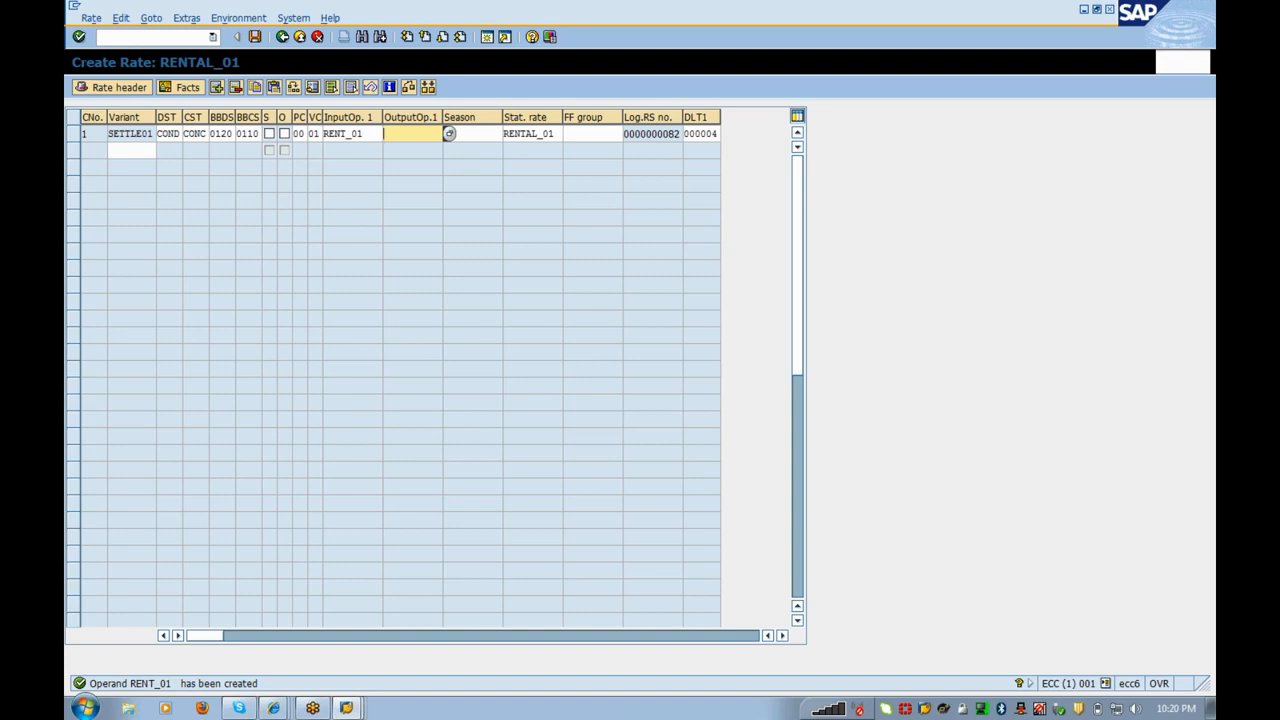
Step: Create output operand RENT_AMOUN with description 'Amount' for step 1
double_click(130, 134)
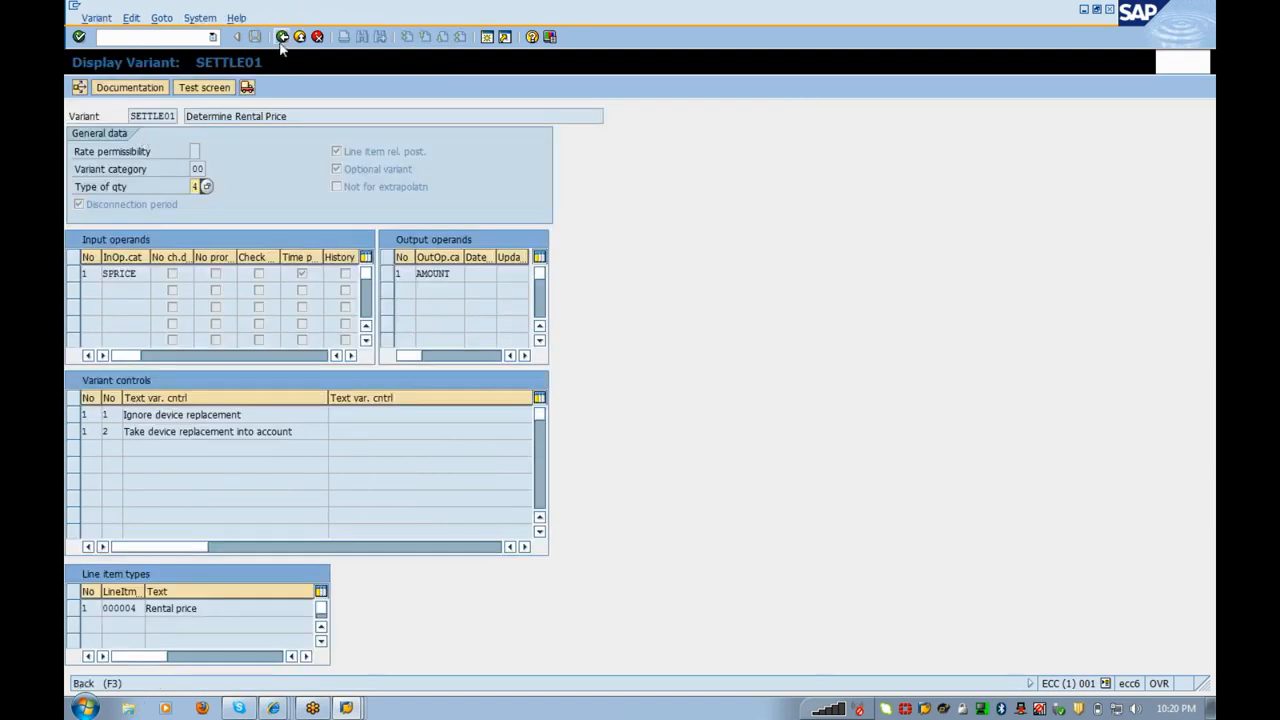
click(282, 36)
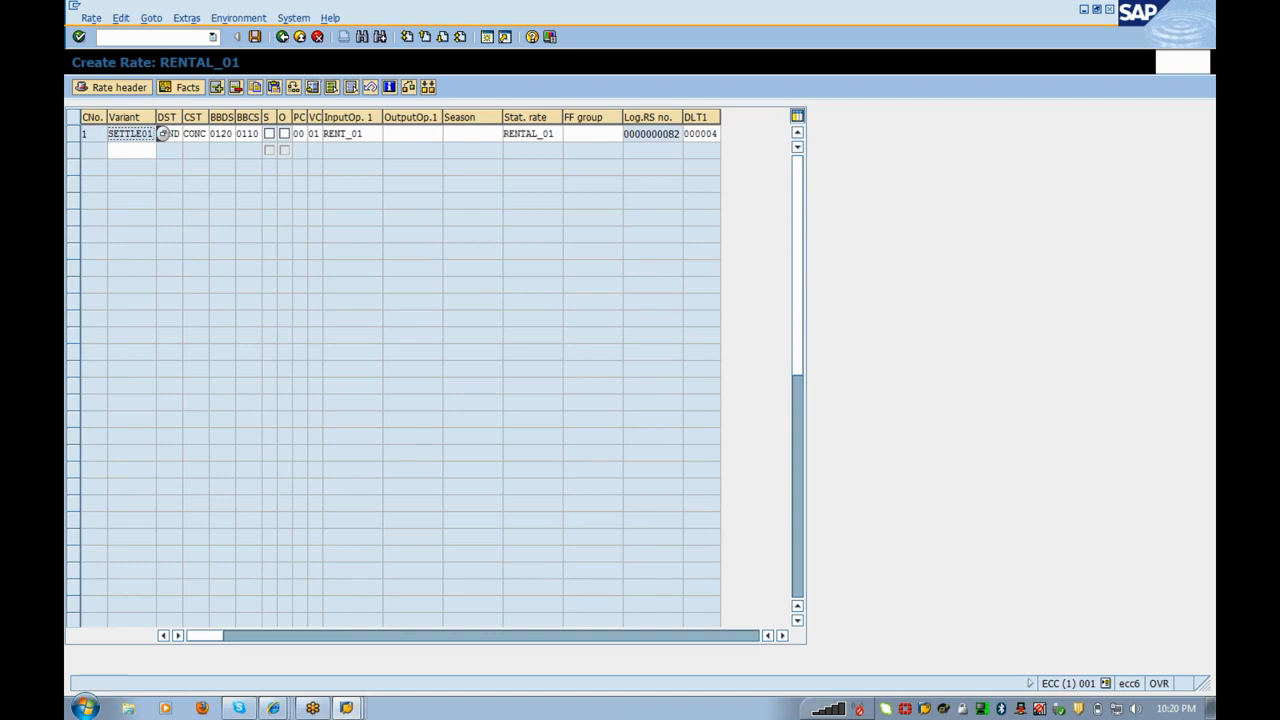
click(430, 134)
text(Rent)
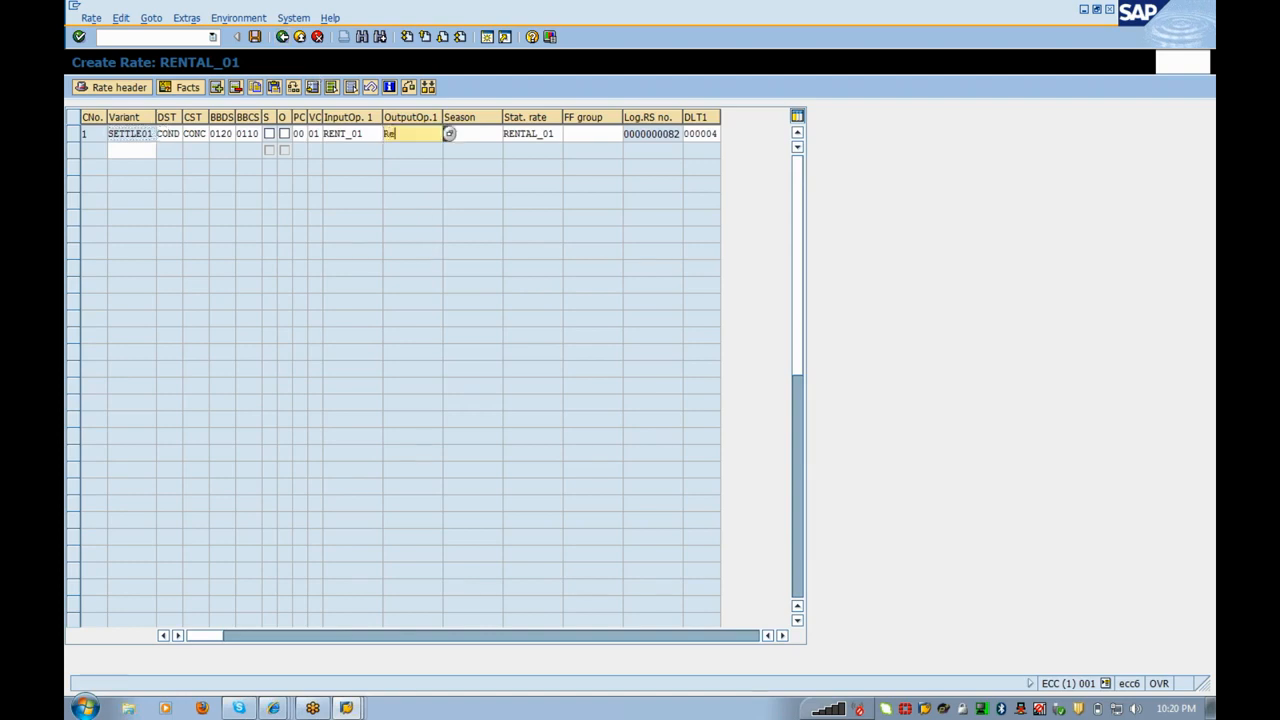
text(_Amoun)
double_click(411, 133)
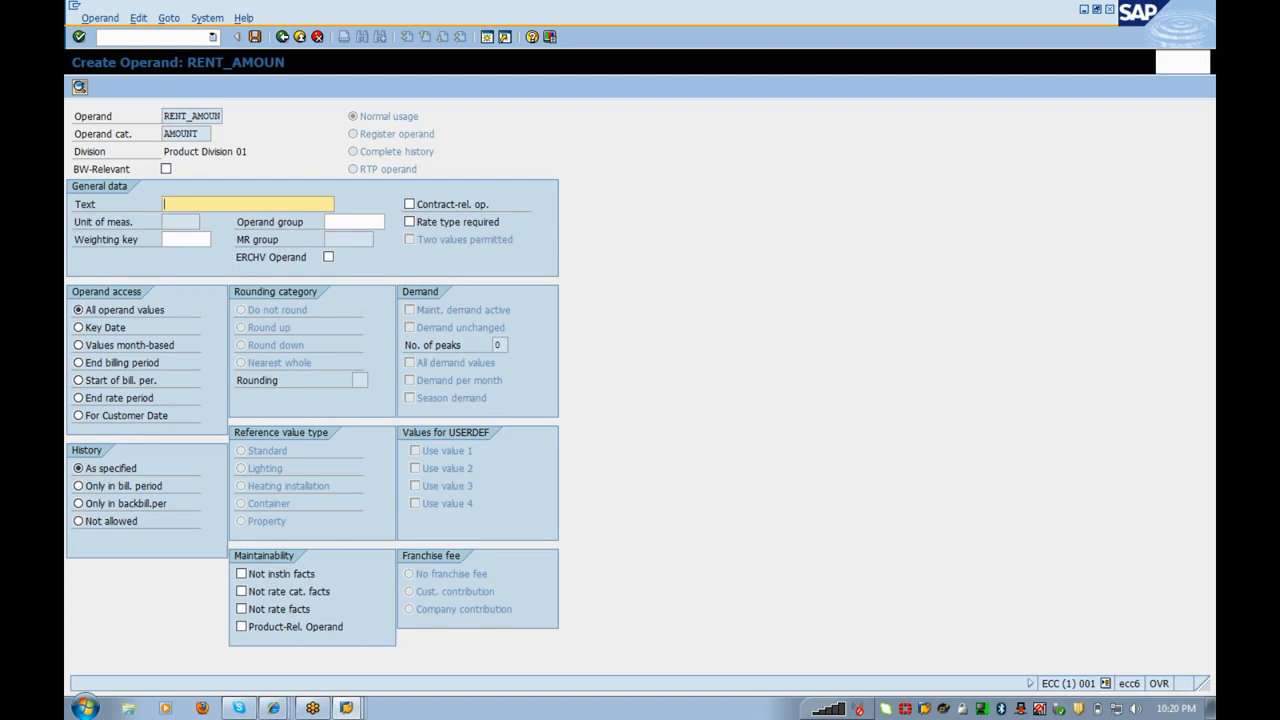
text(Amount)
key(Return)
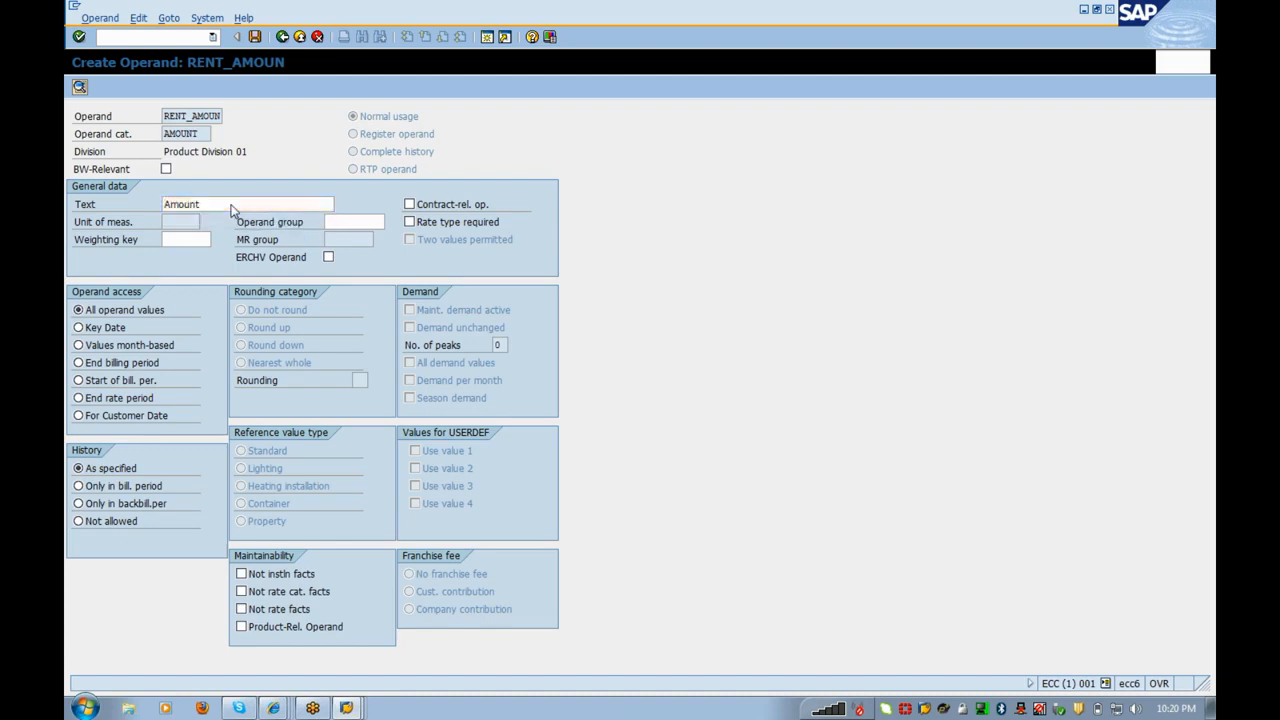
Step: Save operand RENT_AMOUN and rate RENTAL_01, then leave the rate screen
click(255, 37)
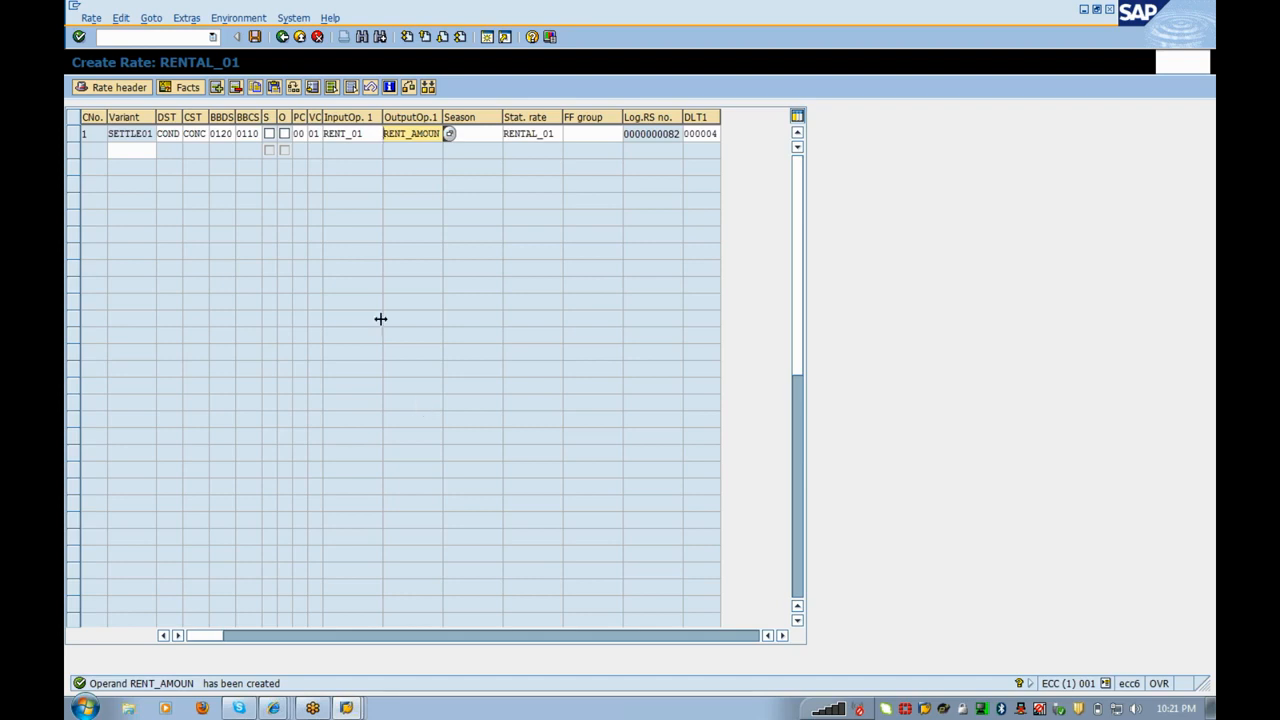
click(255, 40)
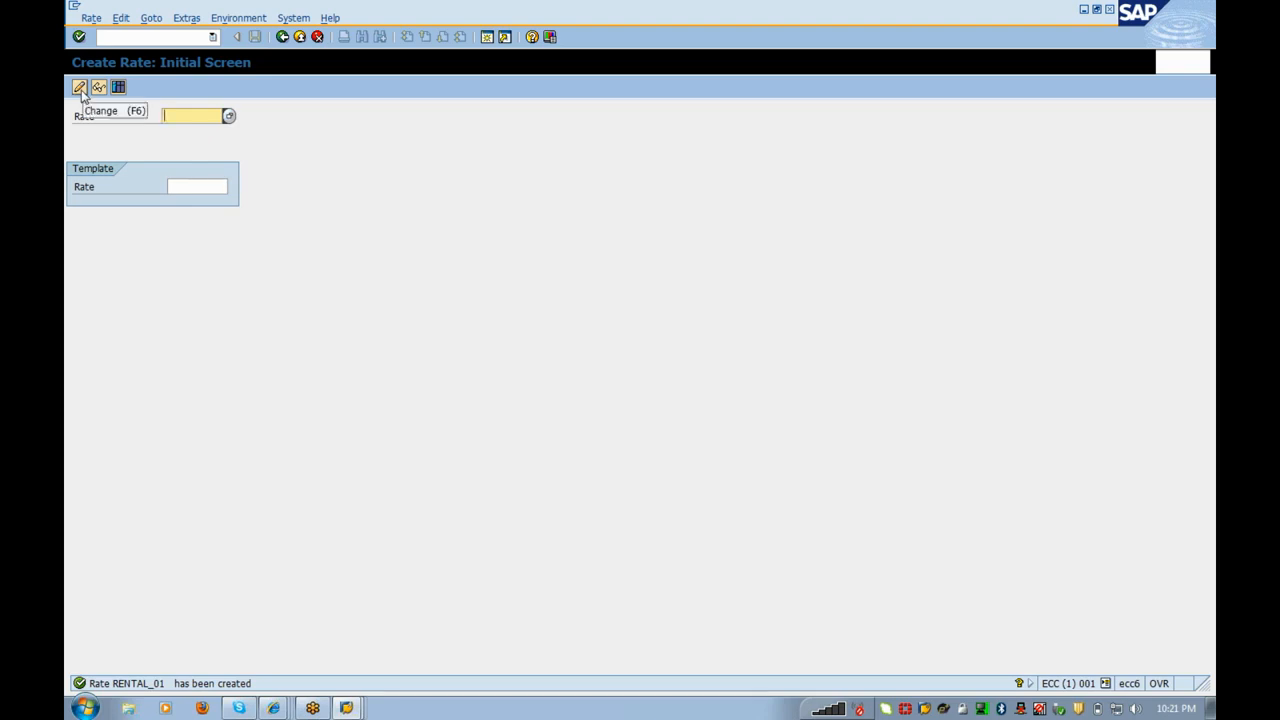
click(301, 38)
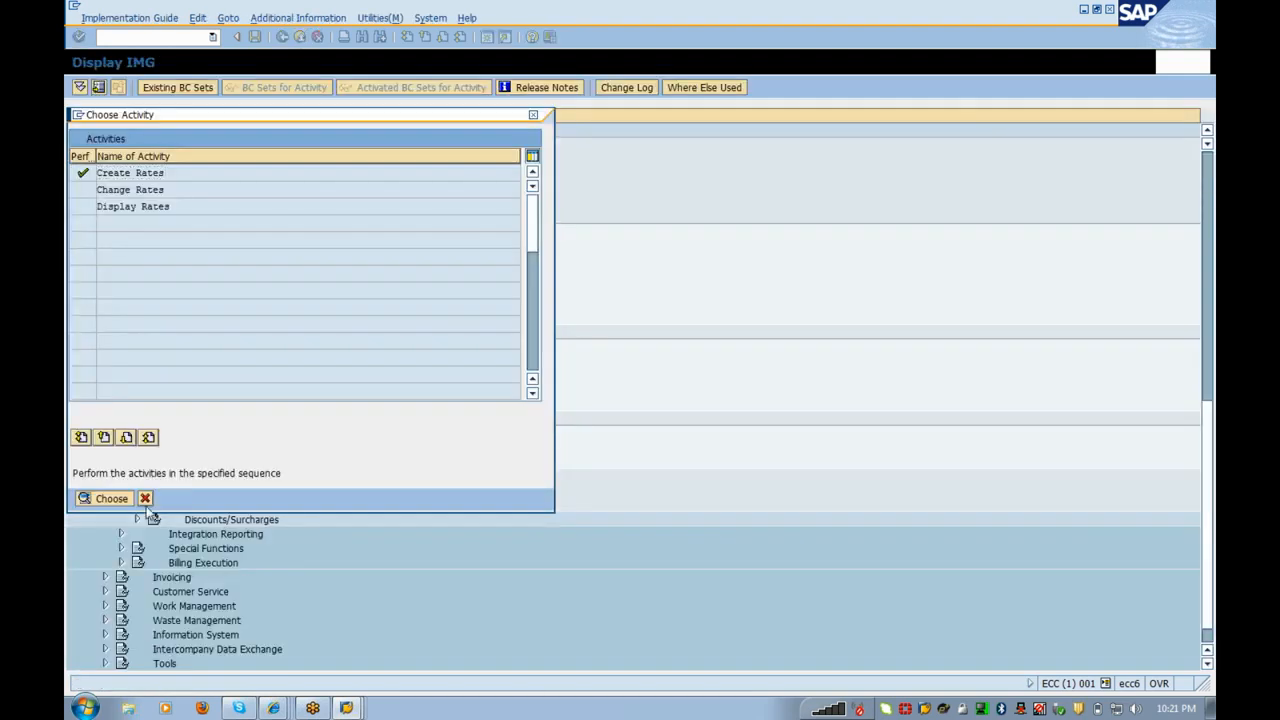
Step: Start billing schema RENT_01 with description 'Rental Charges'
click(145, 498)
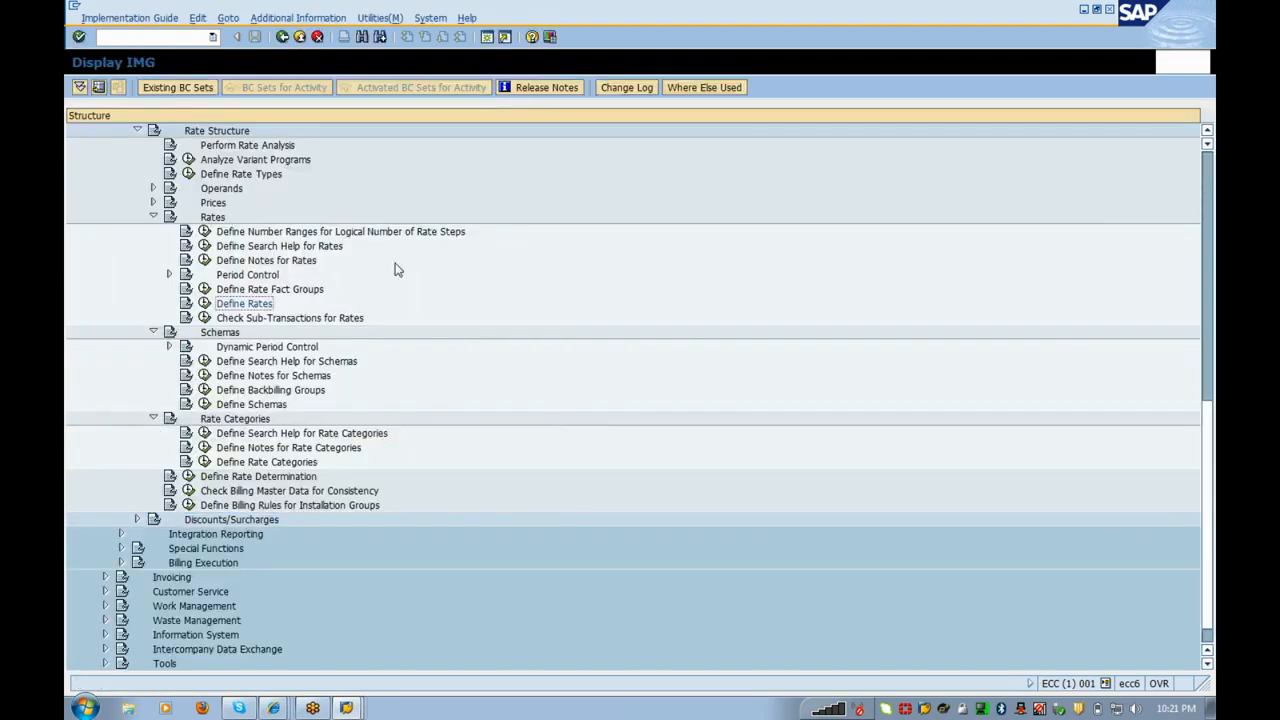
click(204, 404)
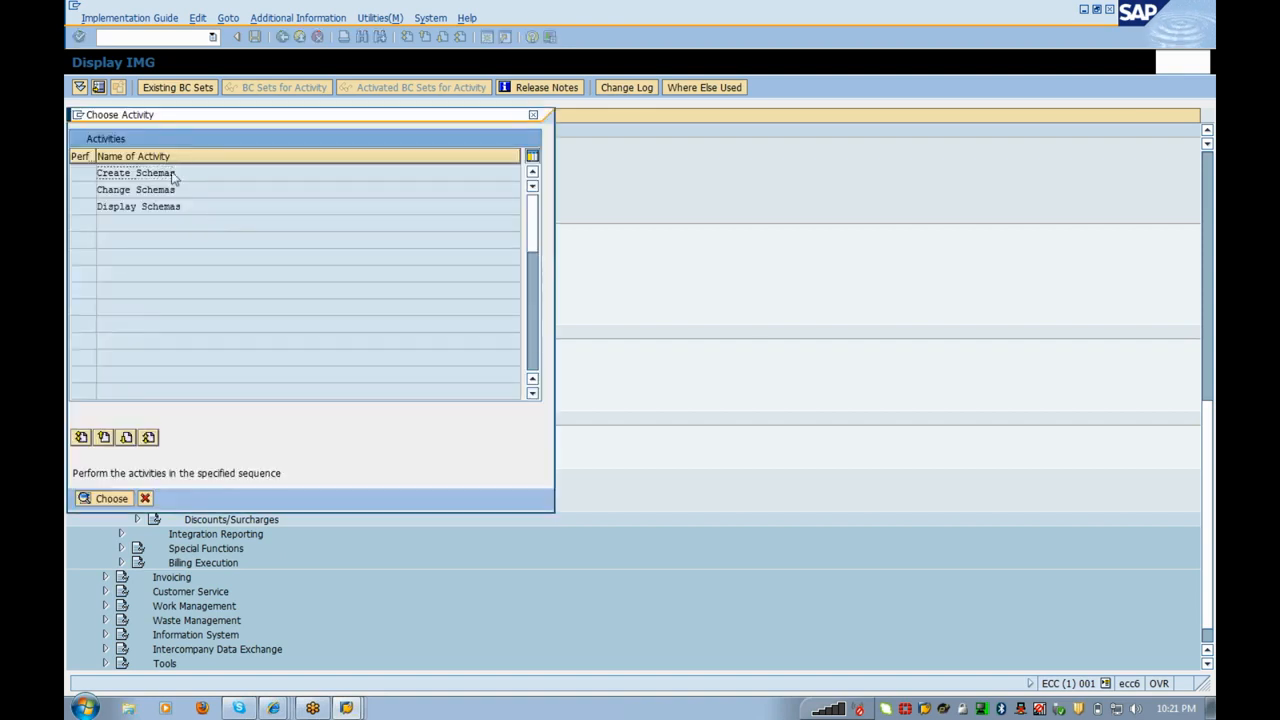
double_click(140, 173)
text(REH)
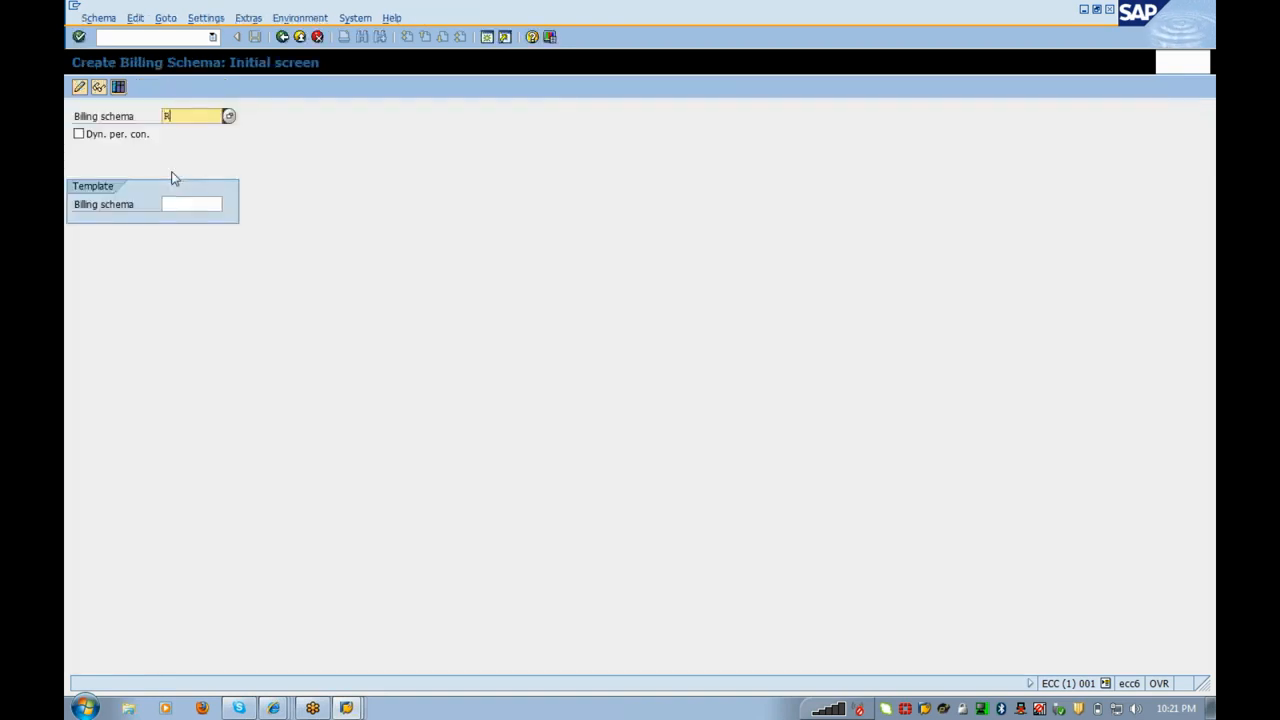
text(T_01)
key(Return)
text(Rental Charges)
click(138, 88)
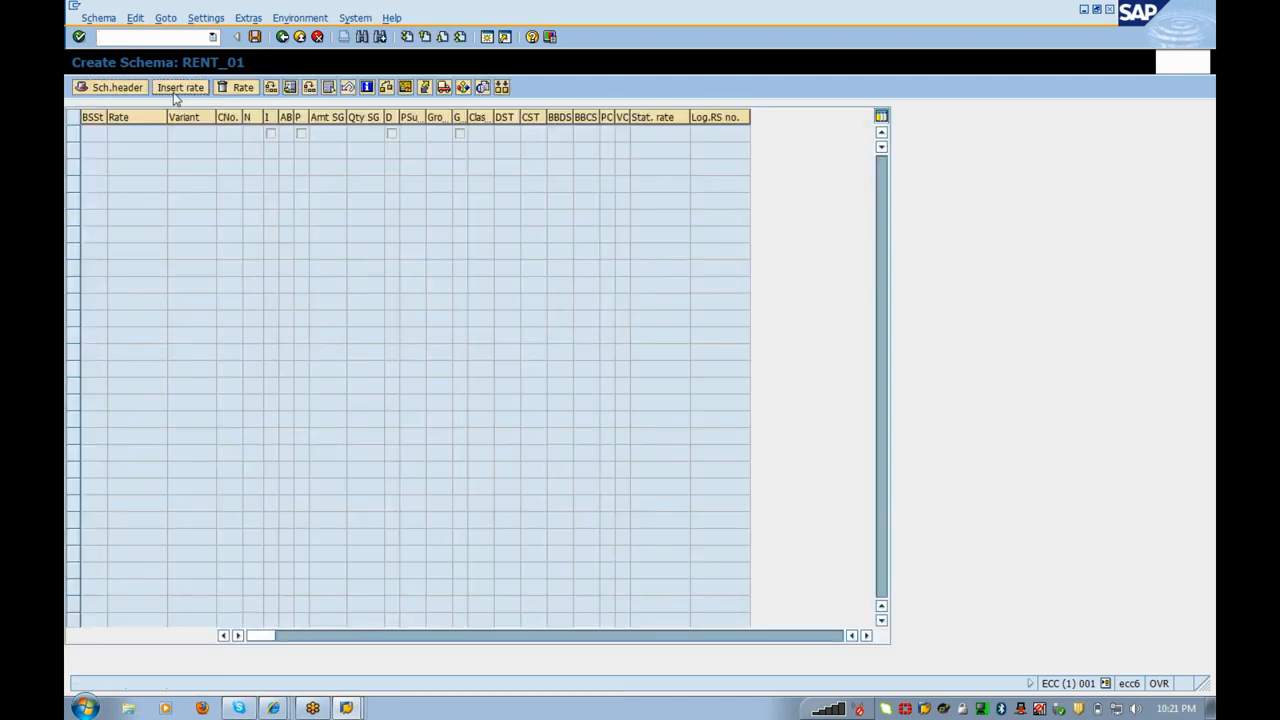
Step: Insert rate RENTAL_01 into schema RENT_01 with presorting key 1000 and save
click(173, 90)
click(351, 227)
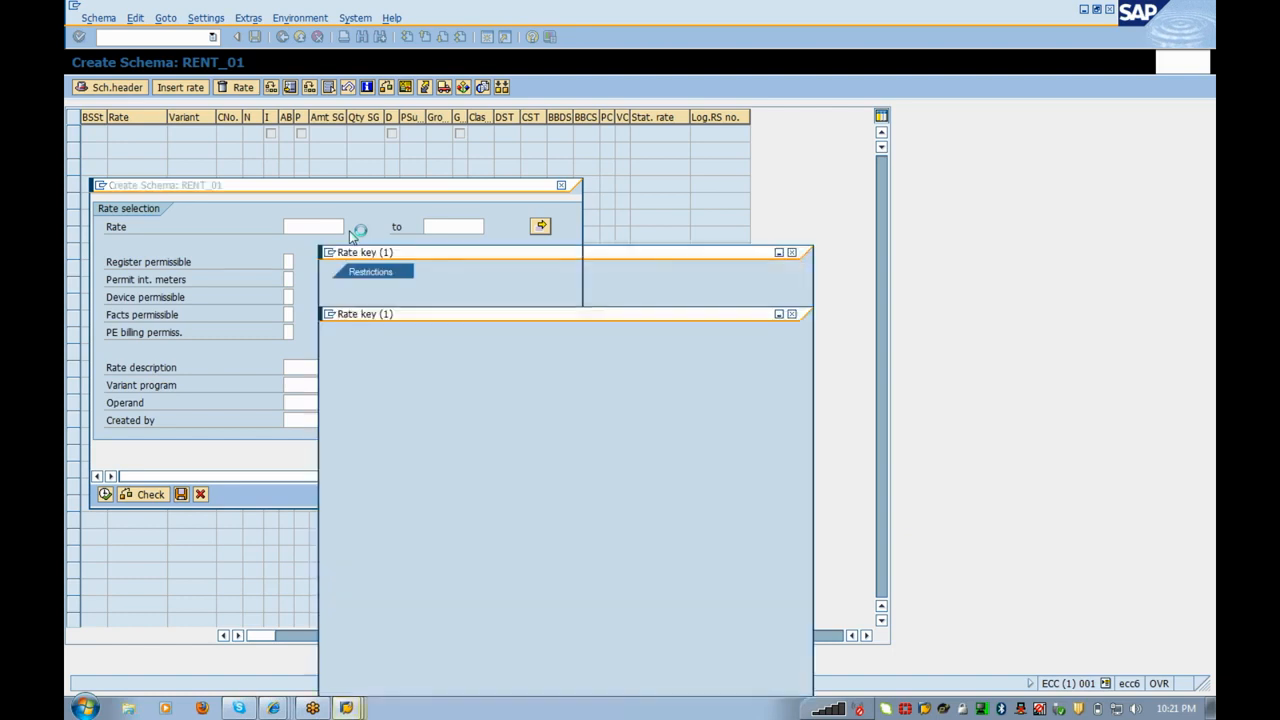
key(Return)
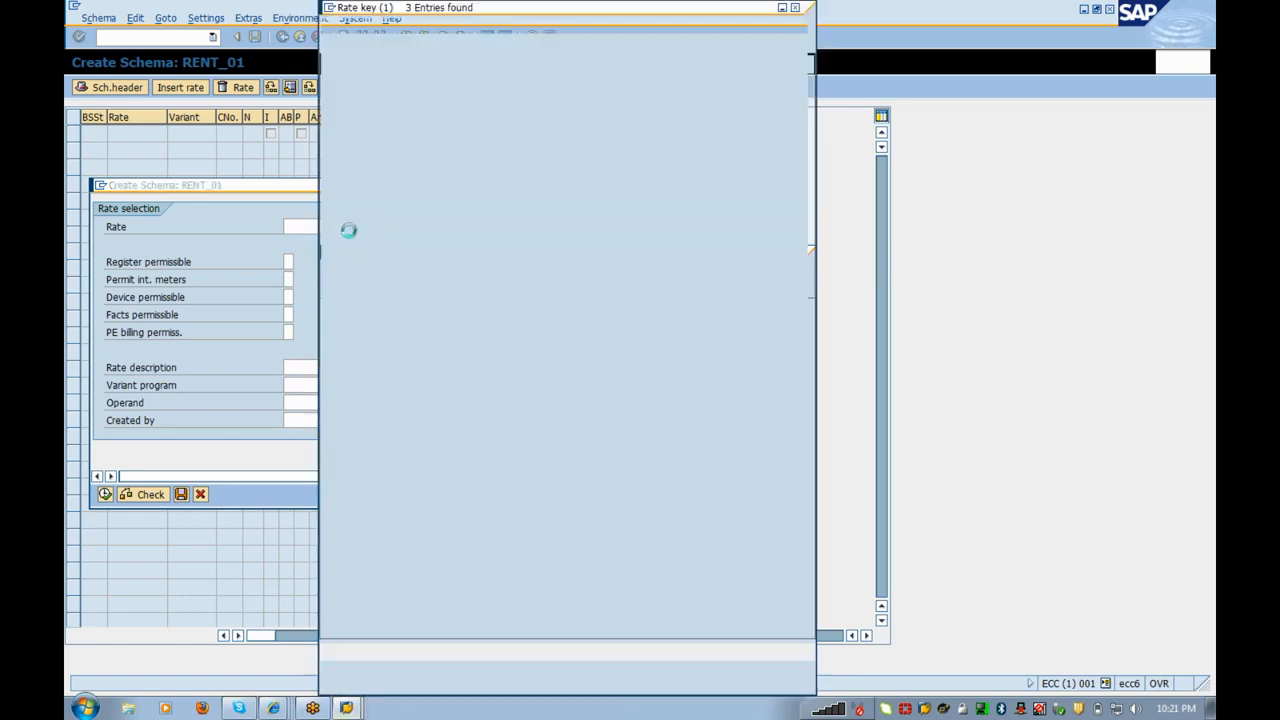
double_click(364, 132)
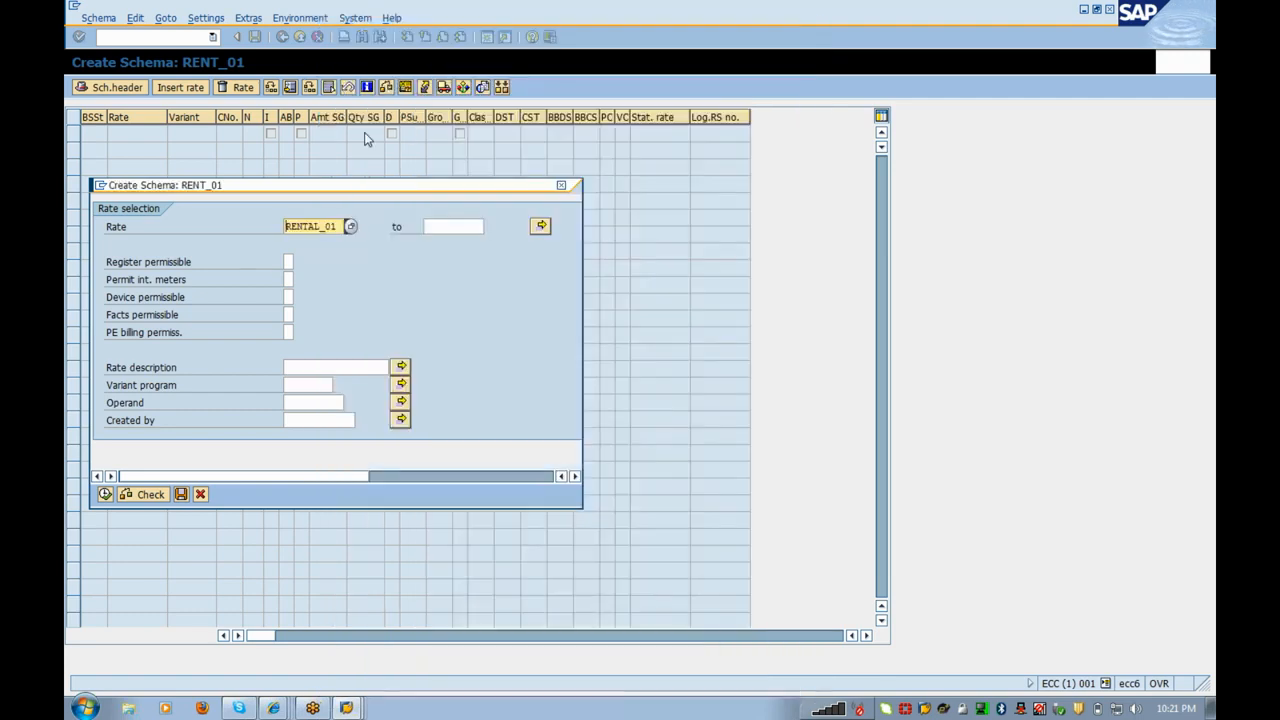
click(105, 495)
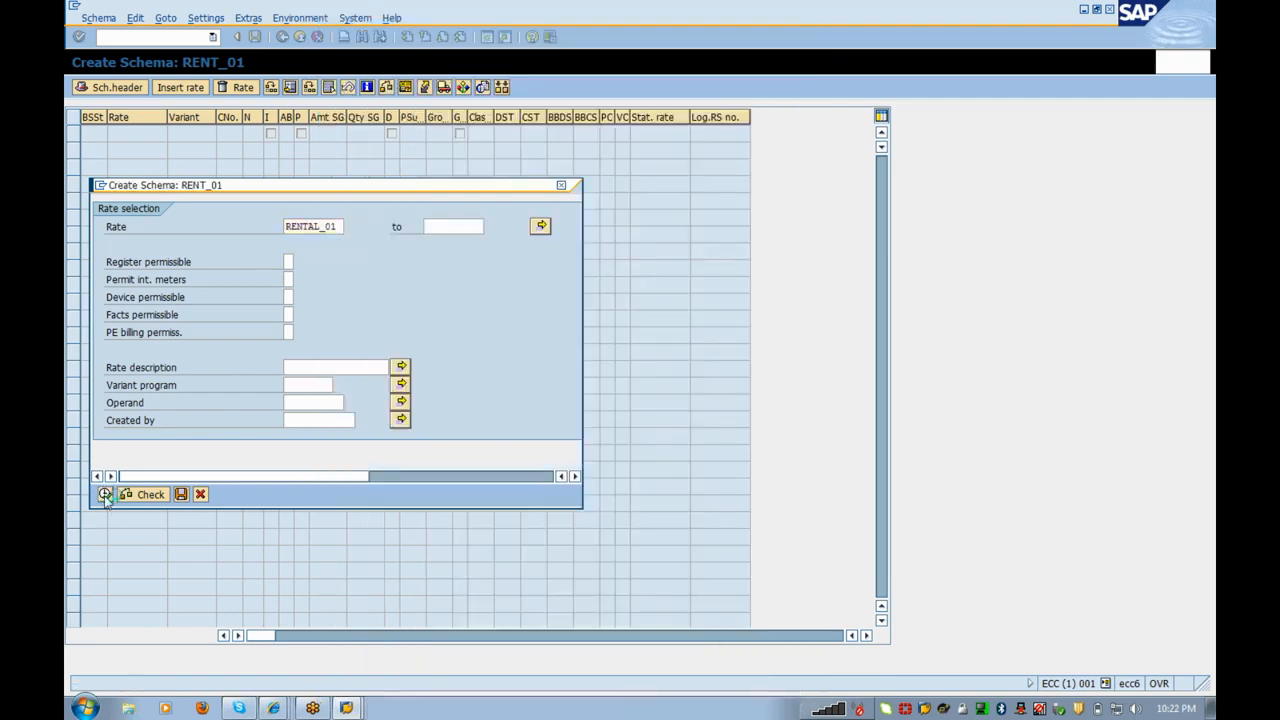
click(119, 255)
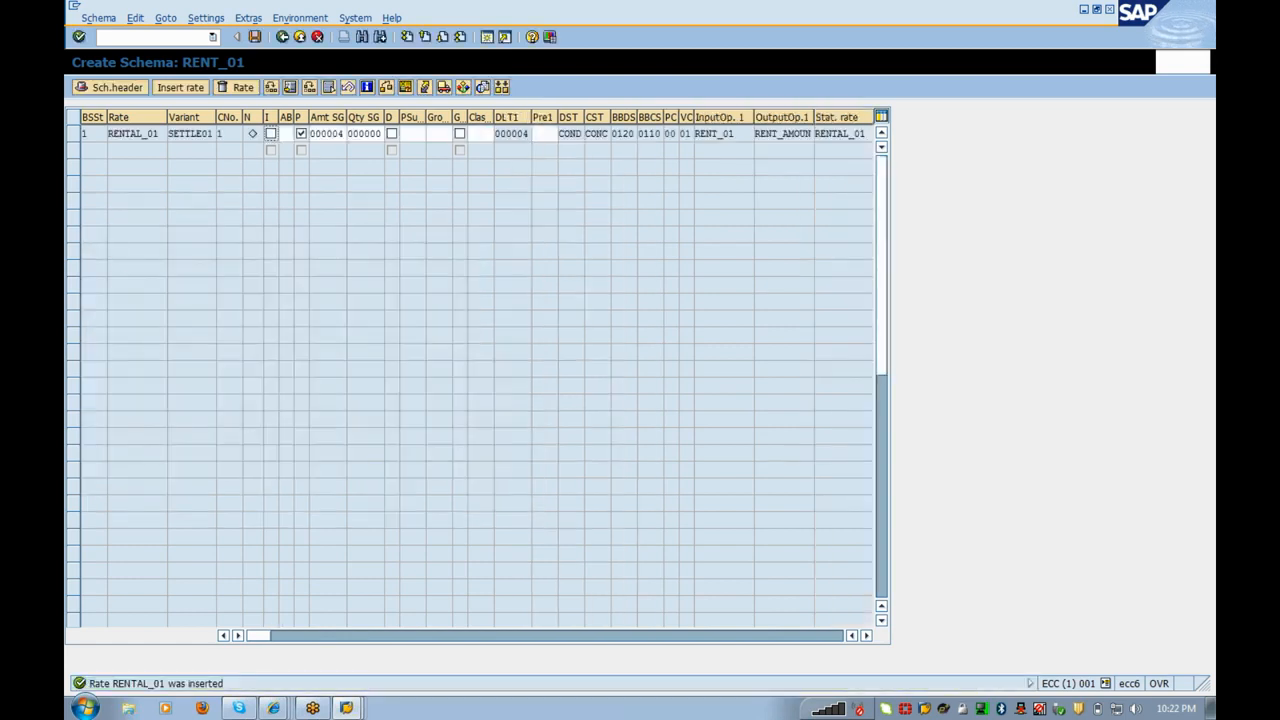
click(563, 134)
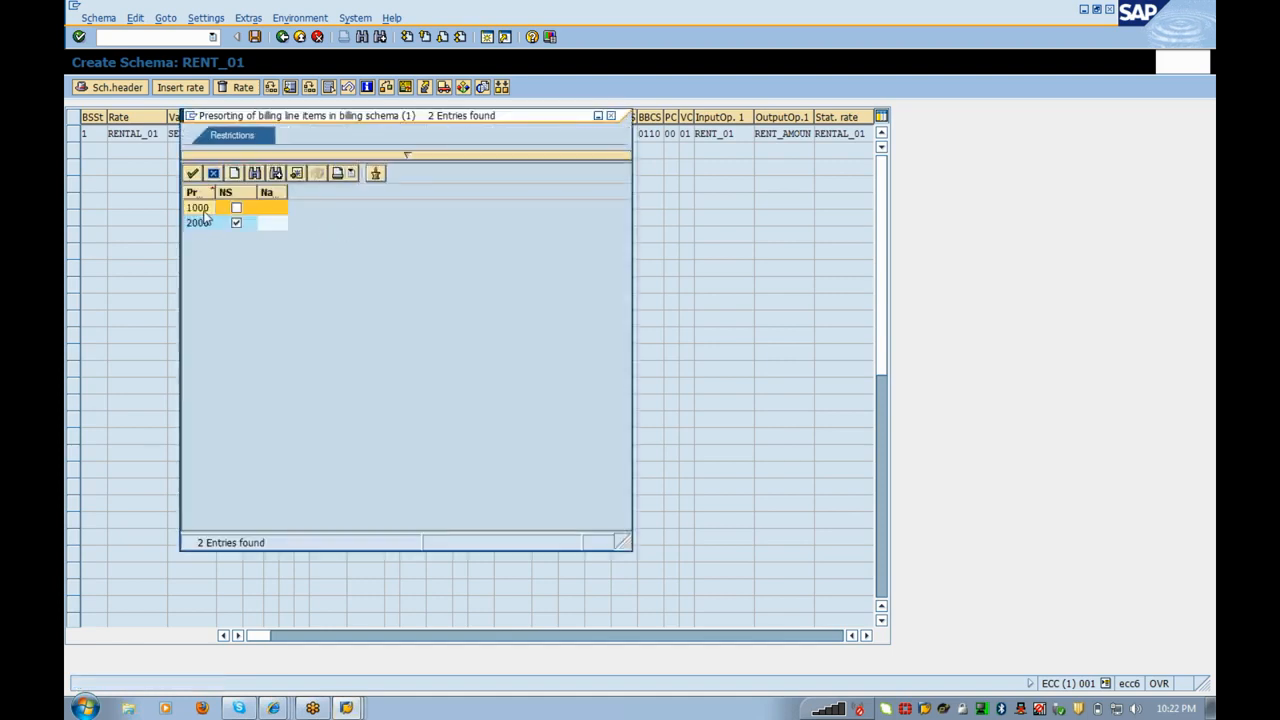
double_click(204, 209)
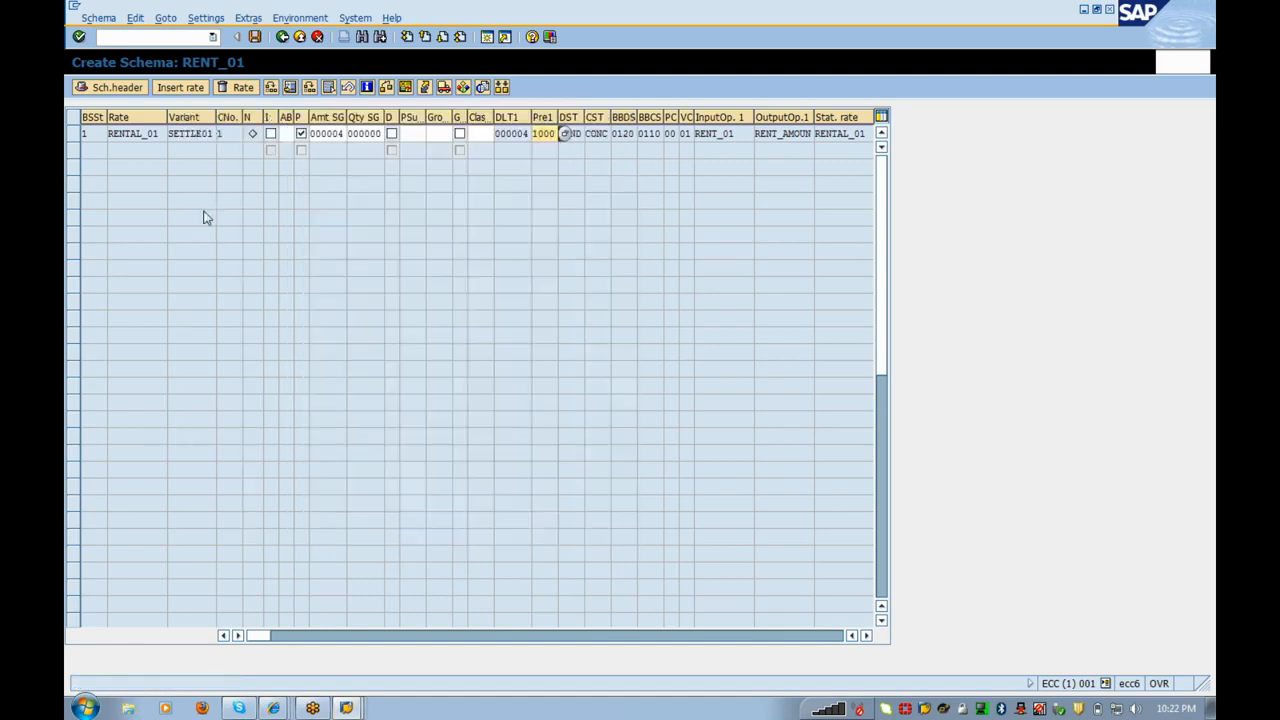
click(255, 37)
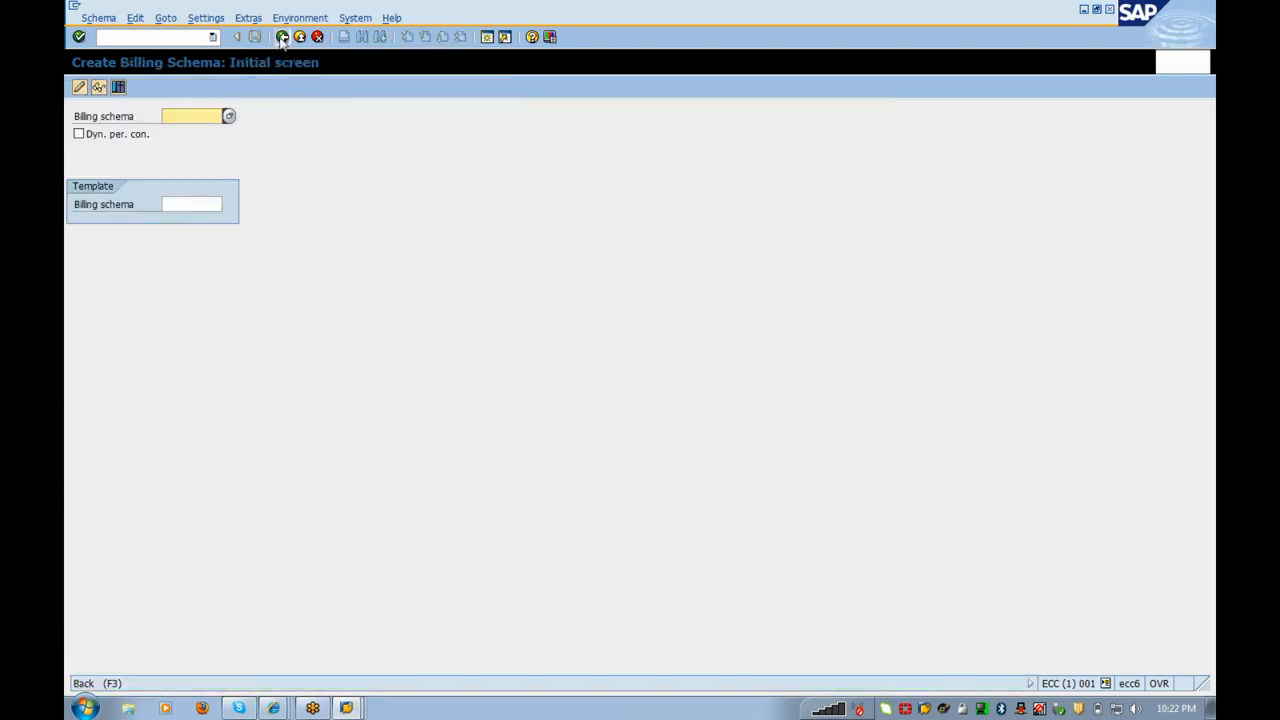
click(282, 37)
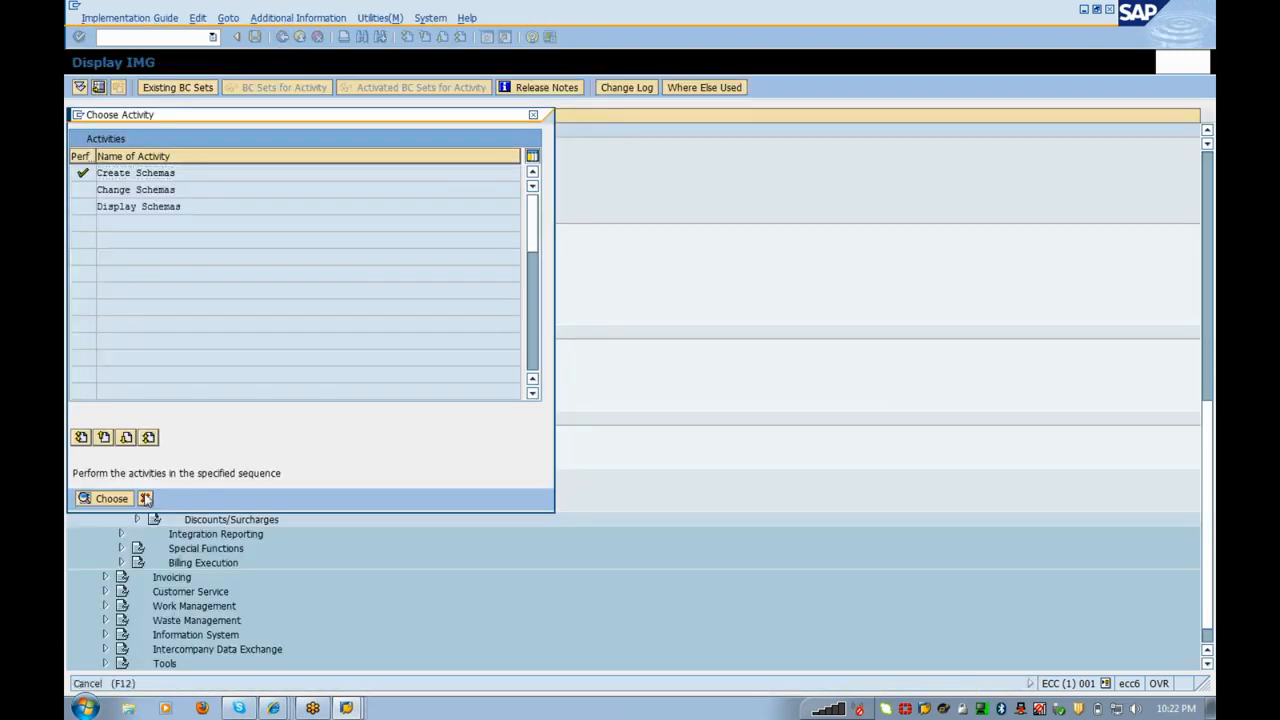
Step: Create rate category RENTAL_01 in division 01 with text 'Rental Charges'
click(145, 498)
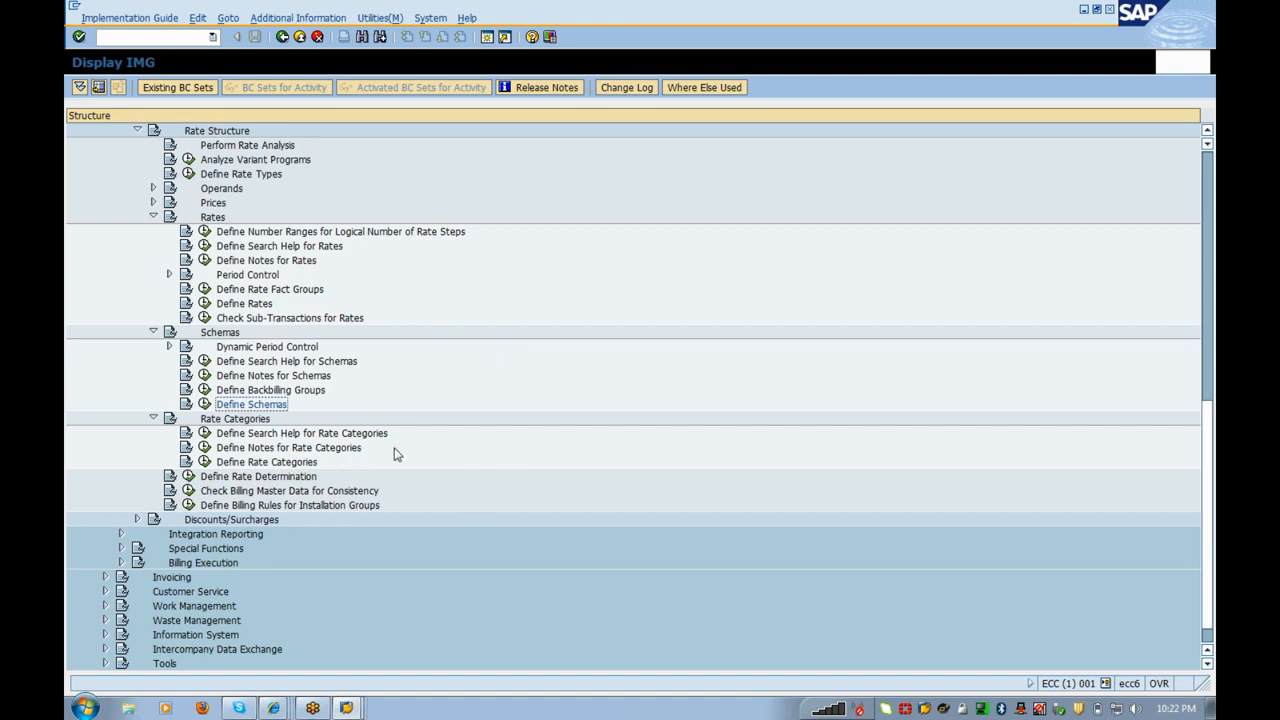
click(204, 462)
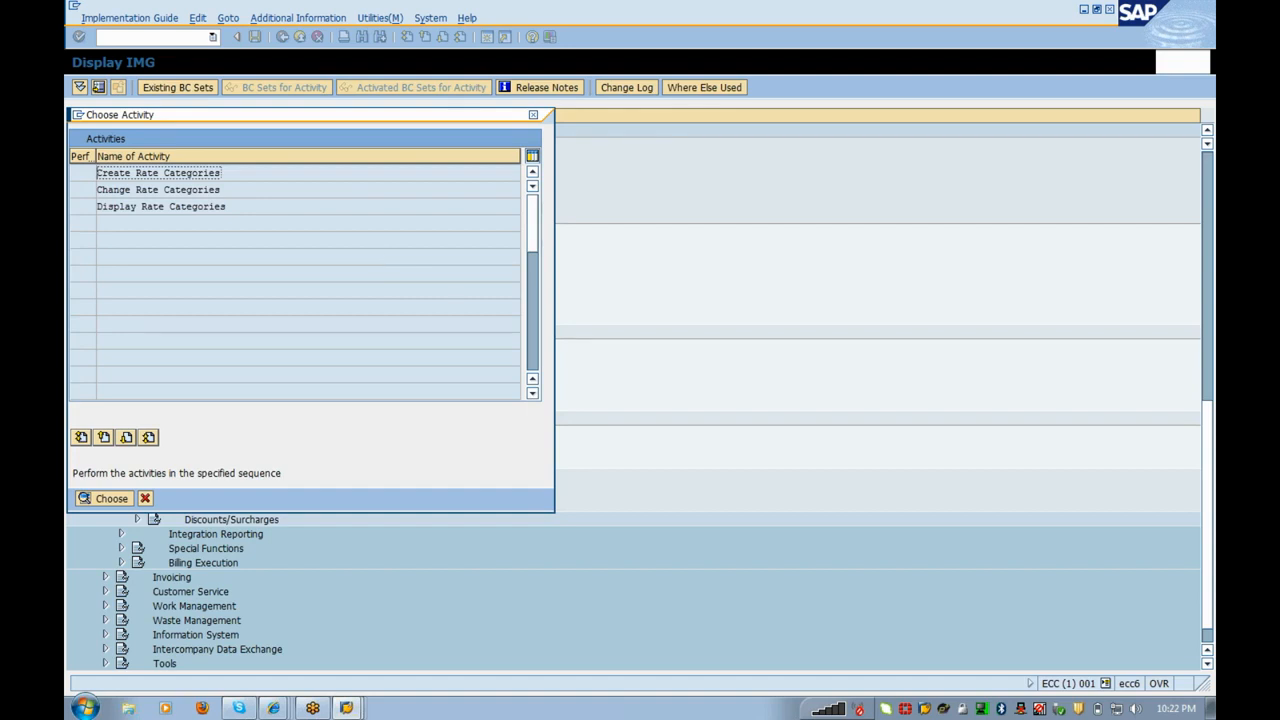
double_click(206, 175)
text(R)
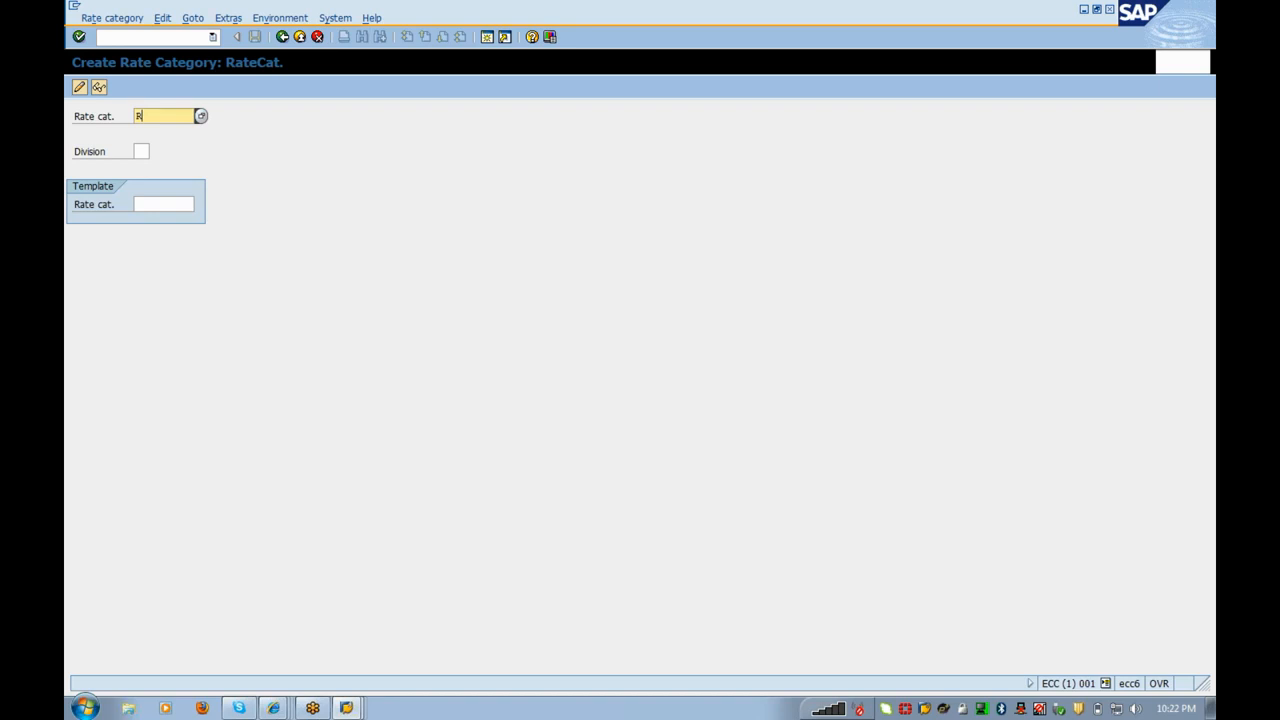
text(ental_01)
key(Tab)
text(01)
key(Return)
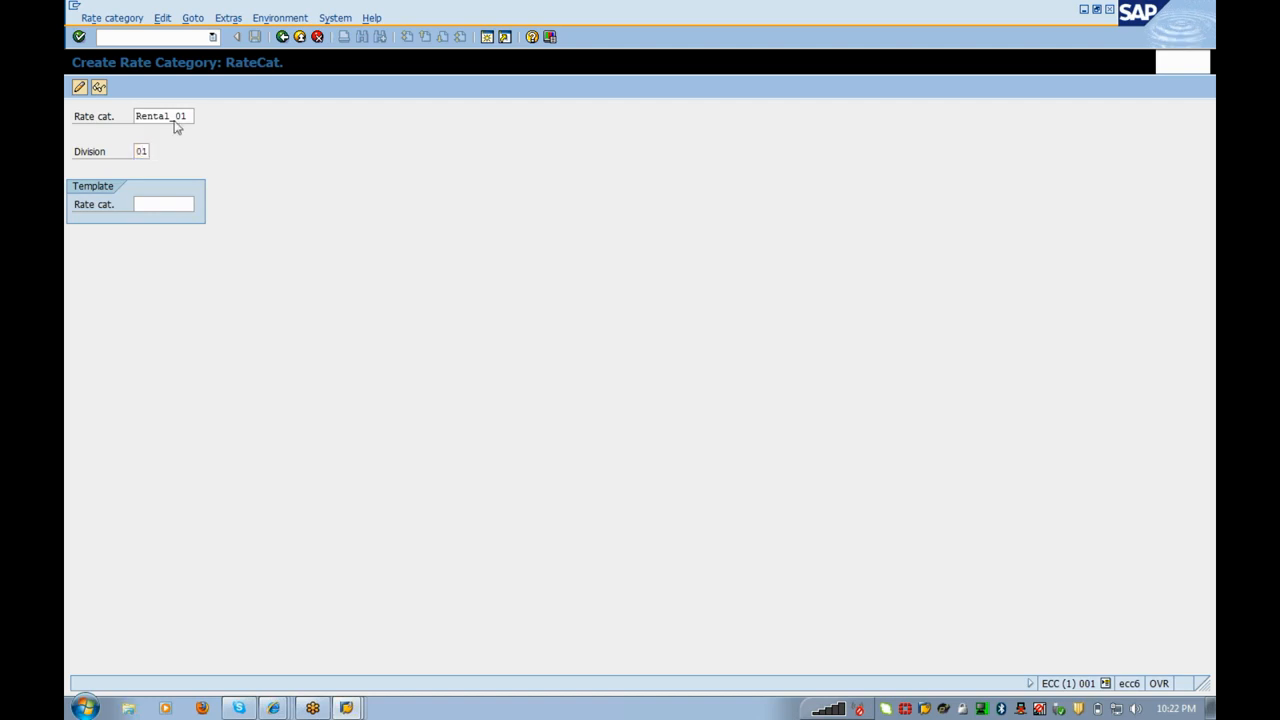
text(R)
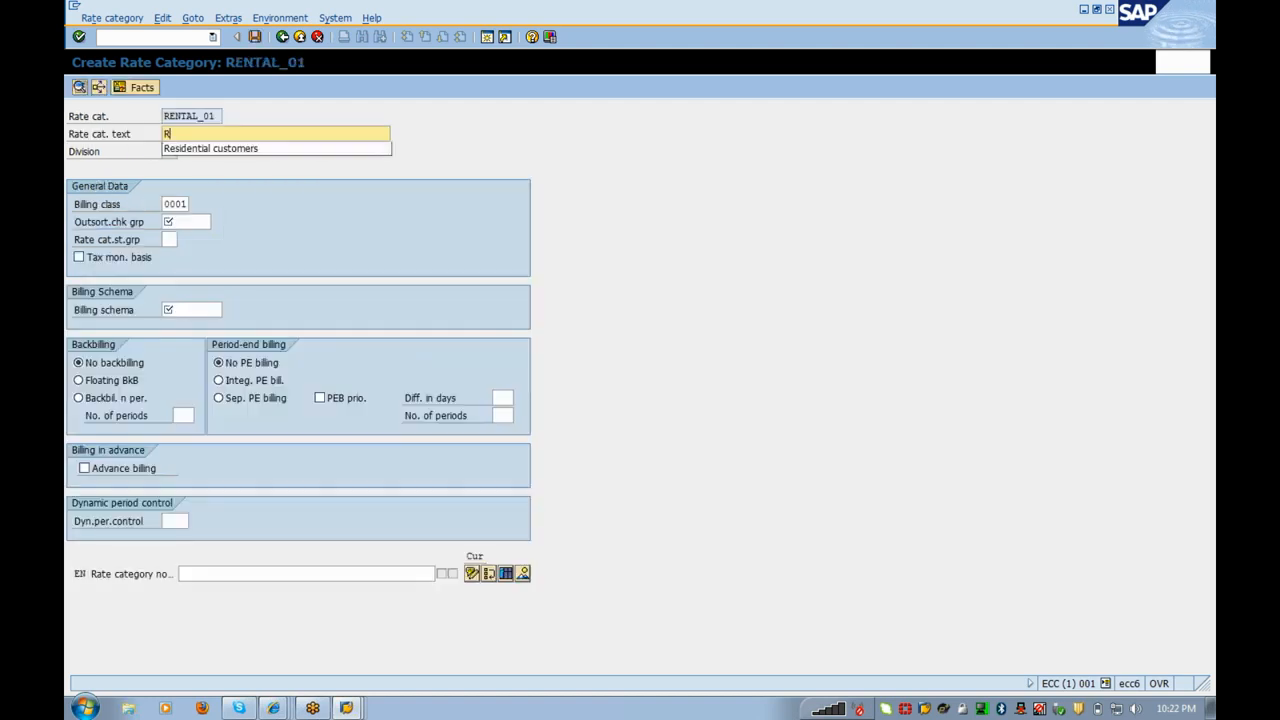
text(ental C)
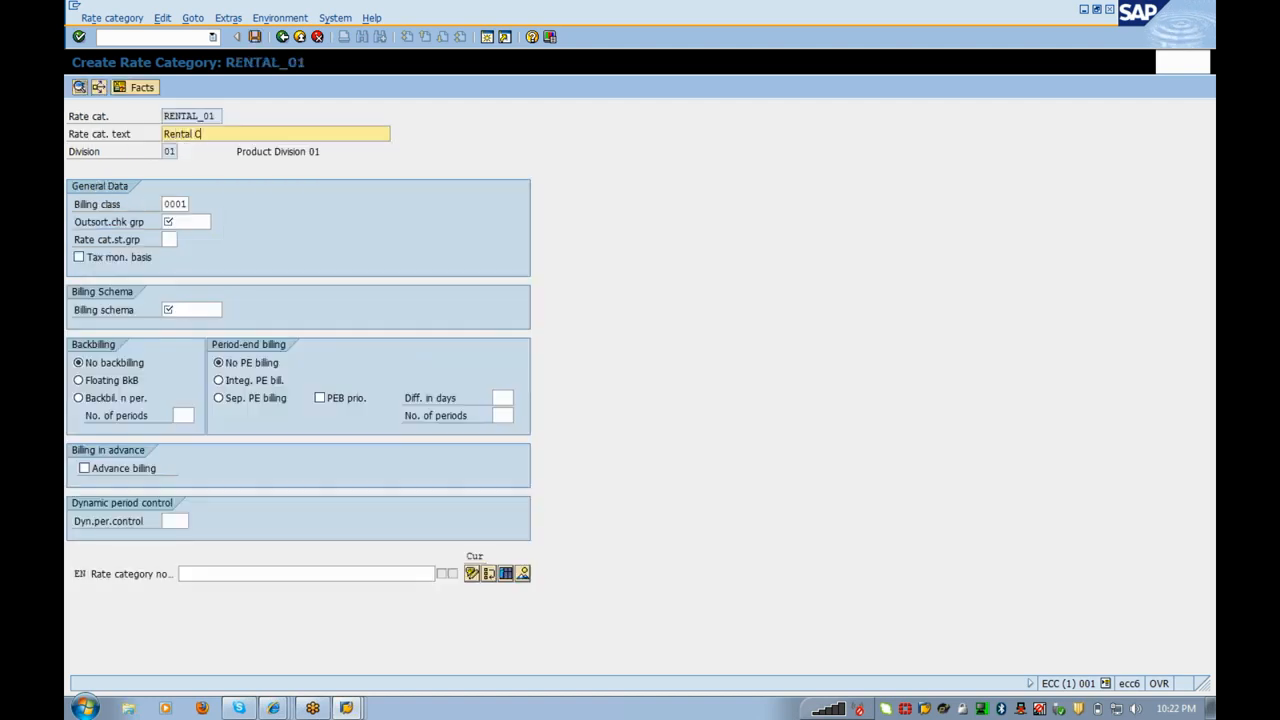
text(harges)
Step: Assign outsorting group 0001 and billing schema RENT_01 to RENTAL_01 and save
key(Tab)
click(217, 223)
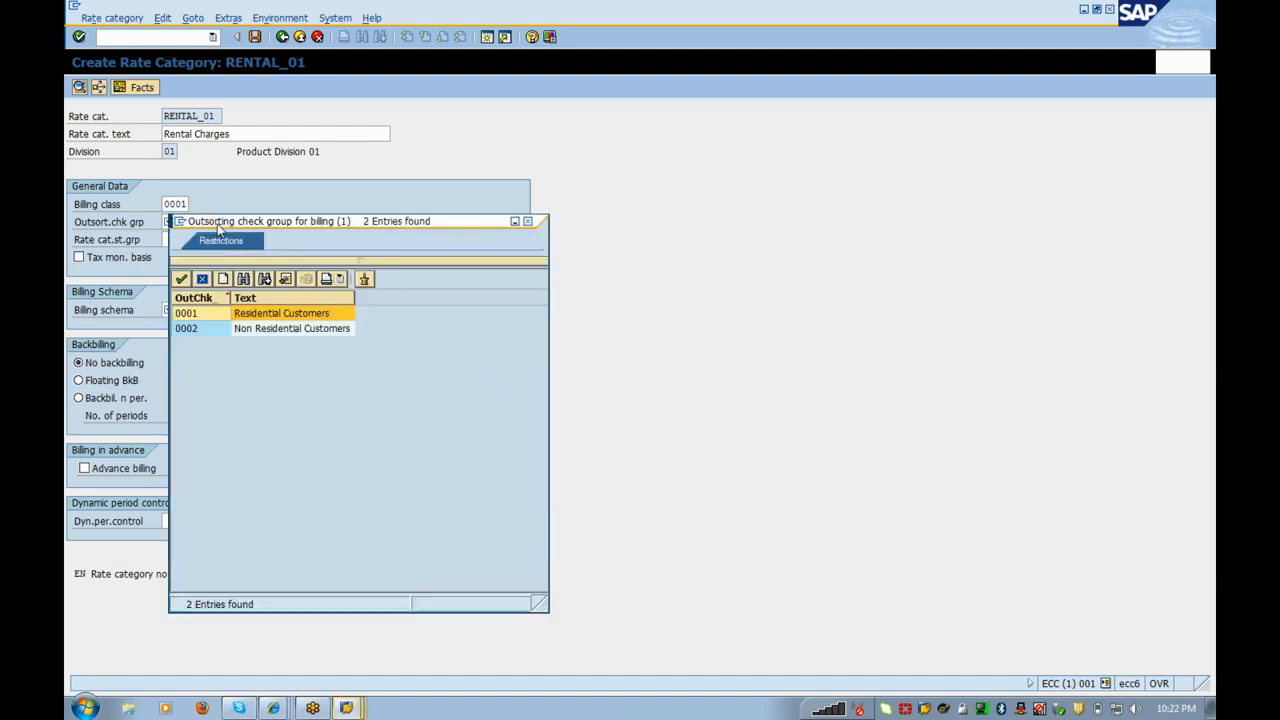
key(Return)
click(170, 310)
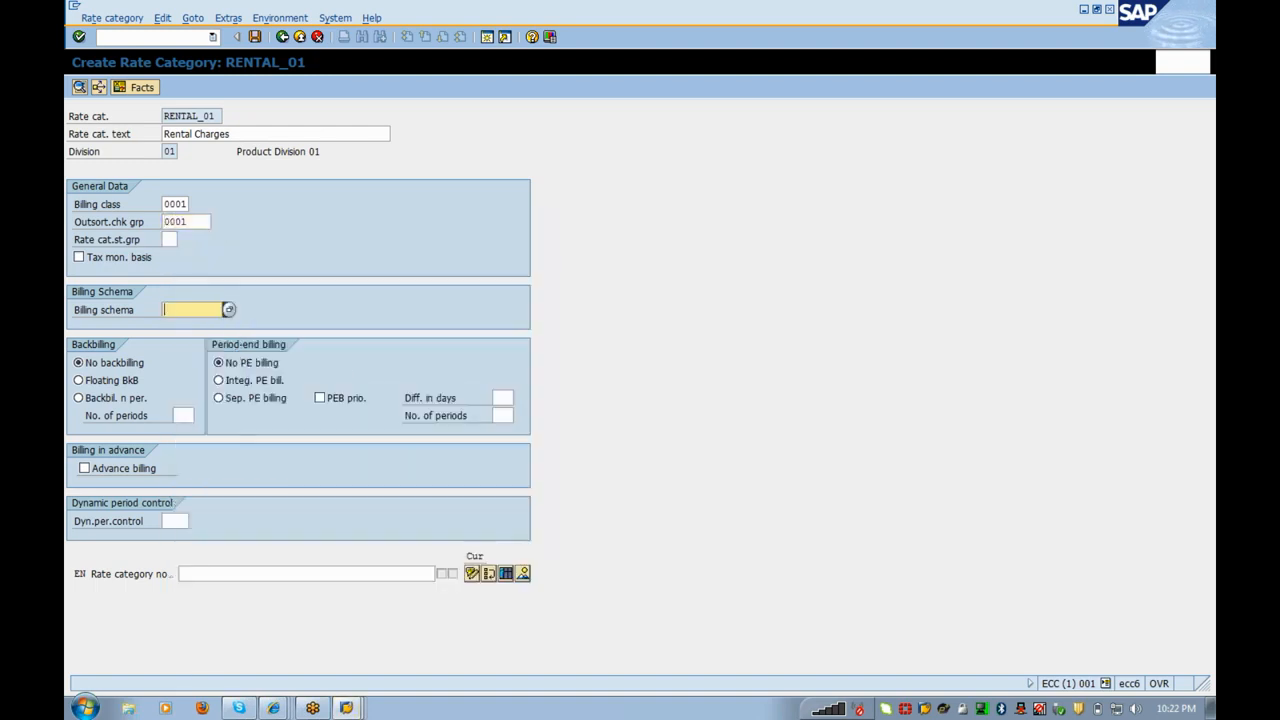
click(190, 310)
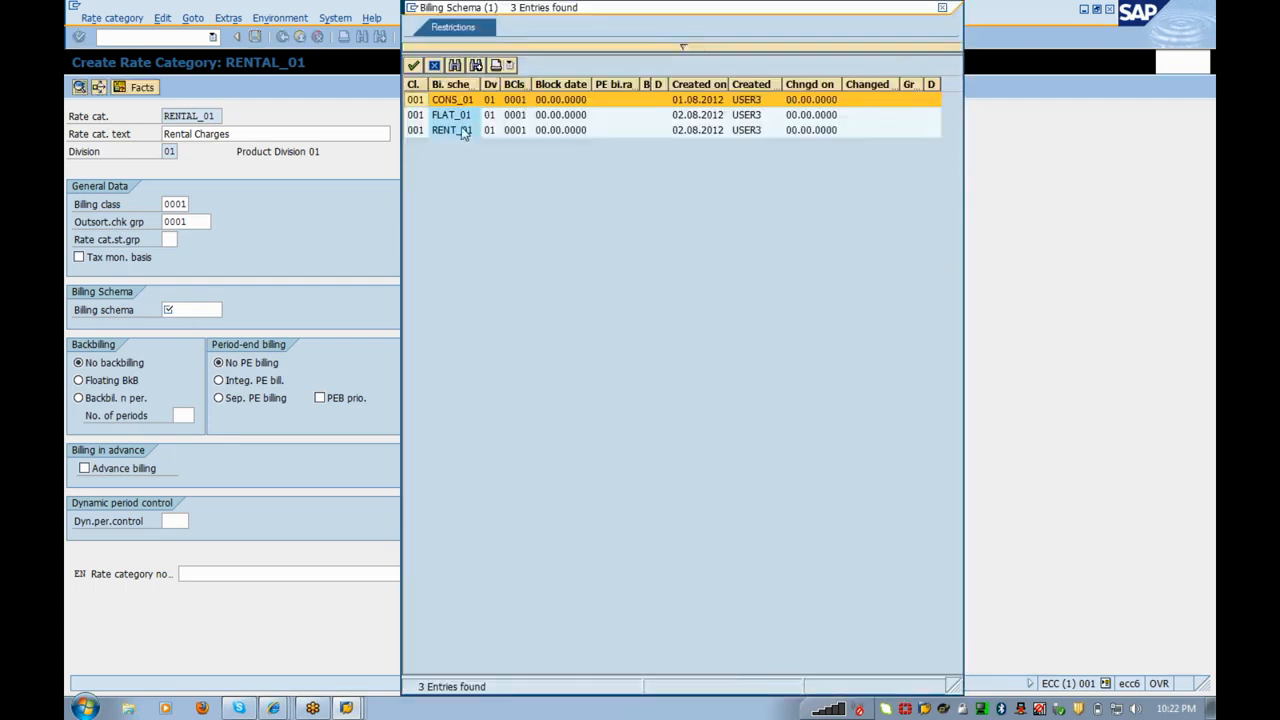
double_click(463, 131)
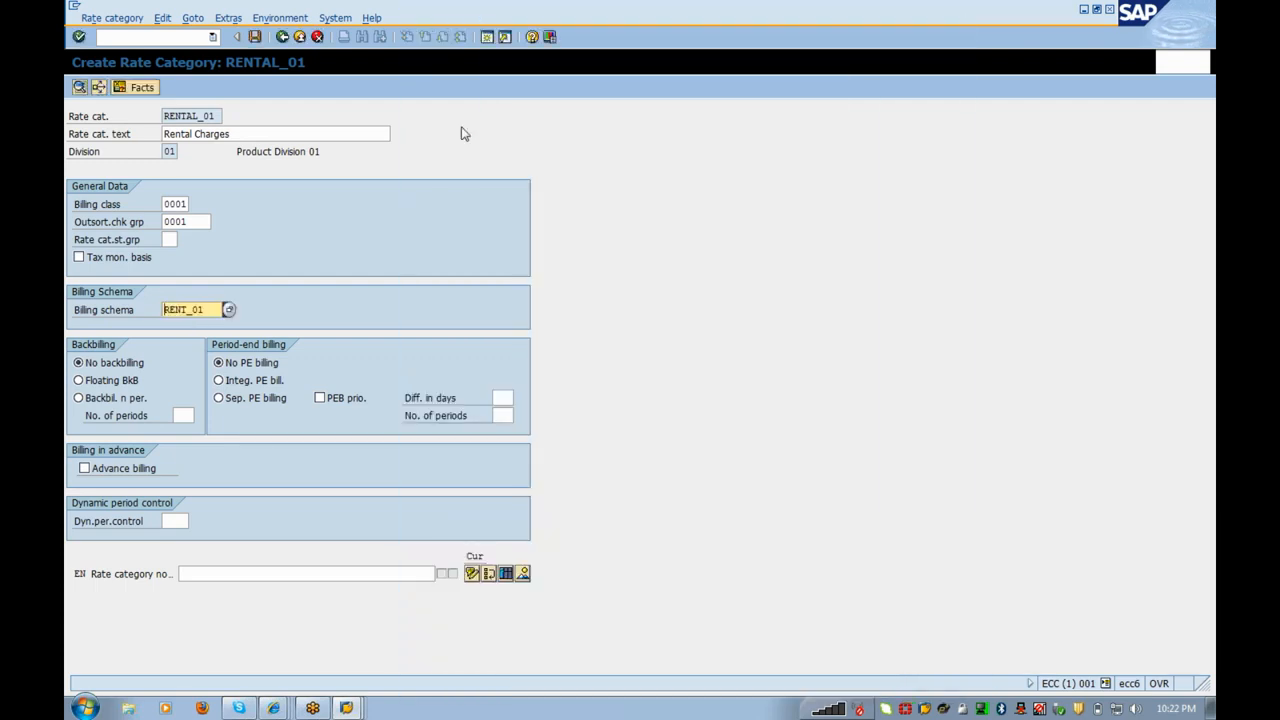
click(255, 37)
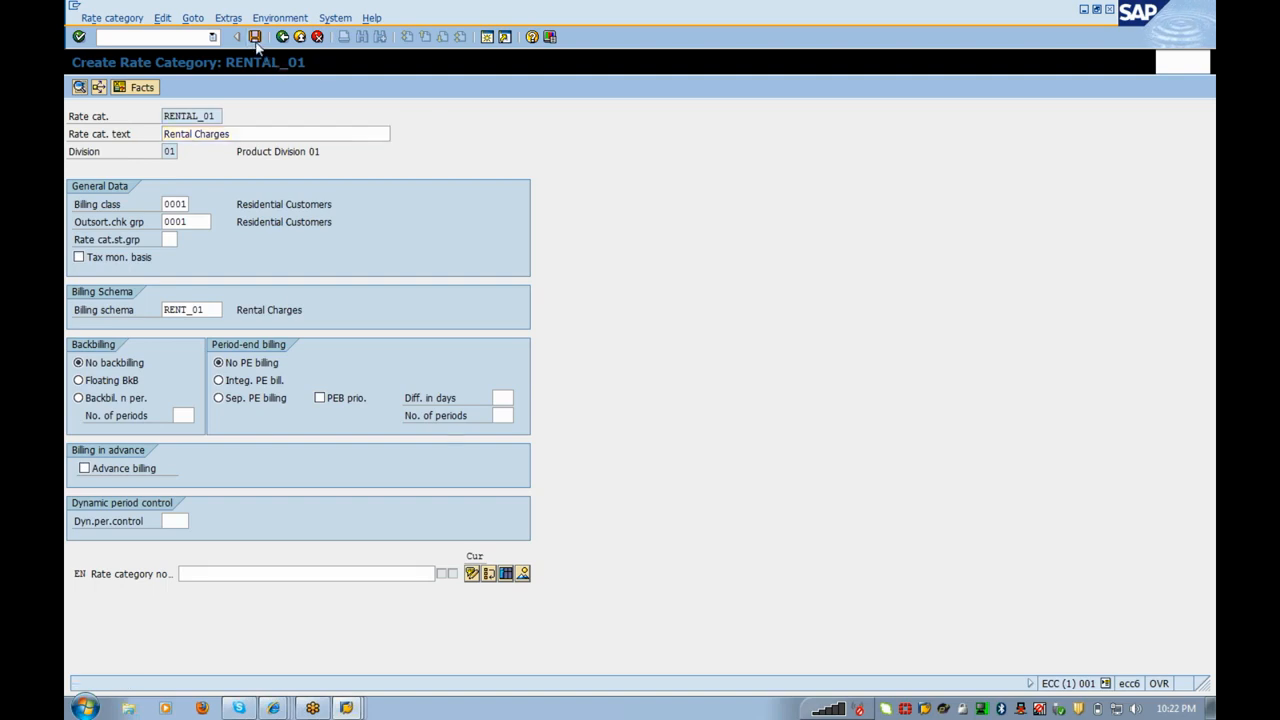
click(282, 37)
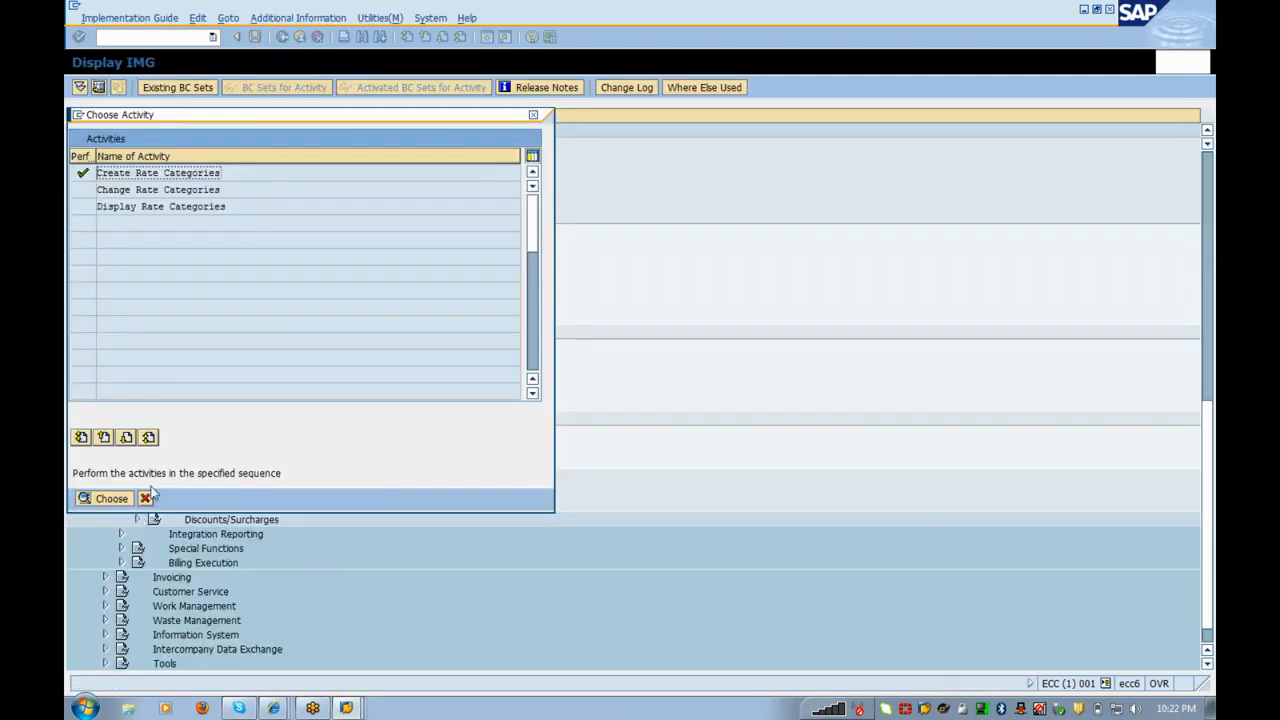
Step: Select rate type ZRENT on the Rate Determination screen, then return to the IMG tree
click(146, 498)
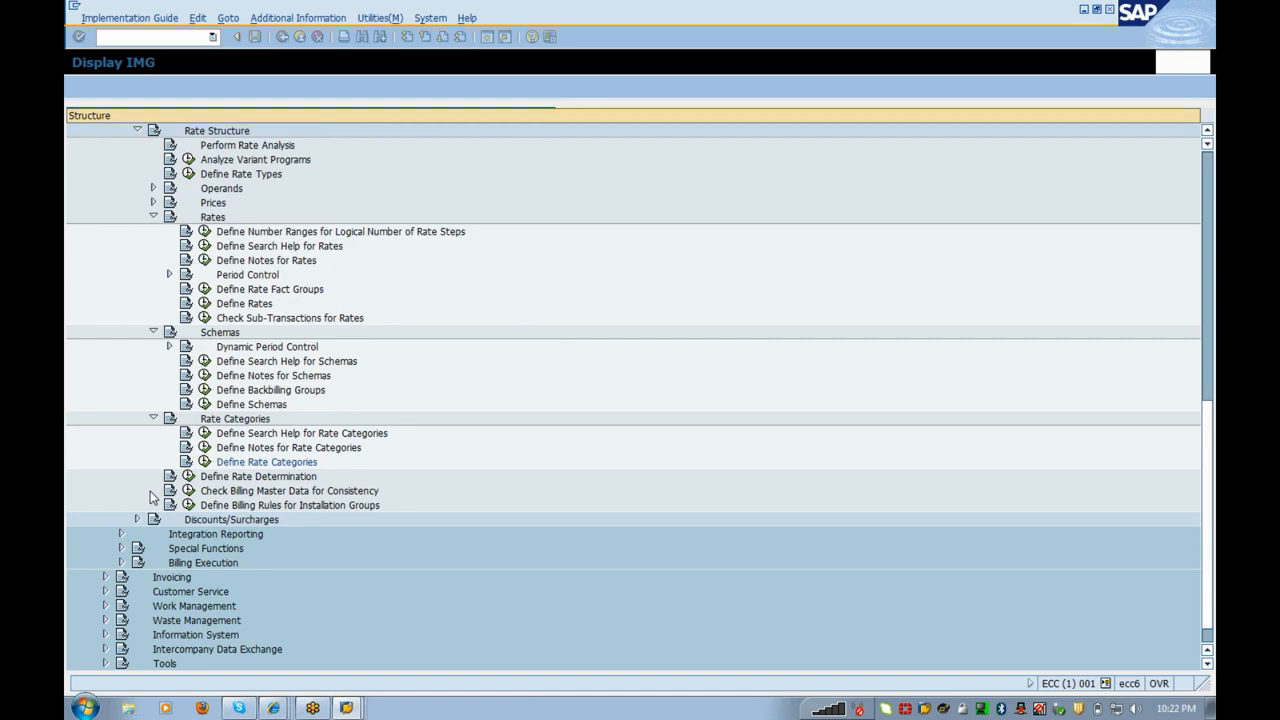
click(188, 477)
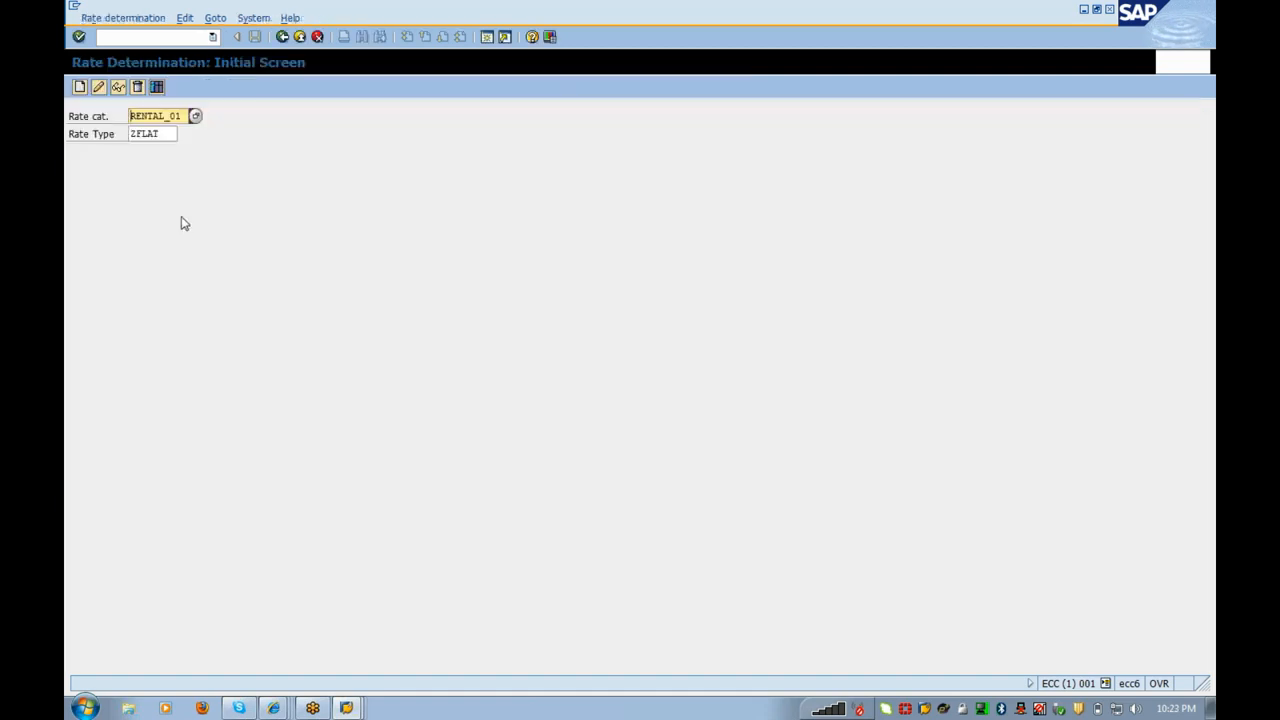
click(170, 134)
click(184, 135)
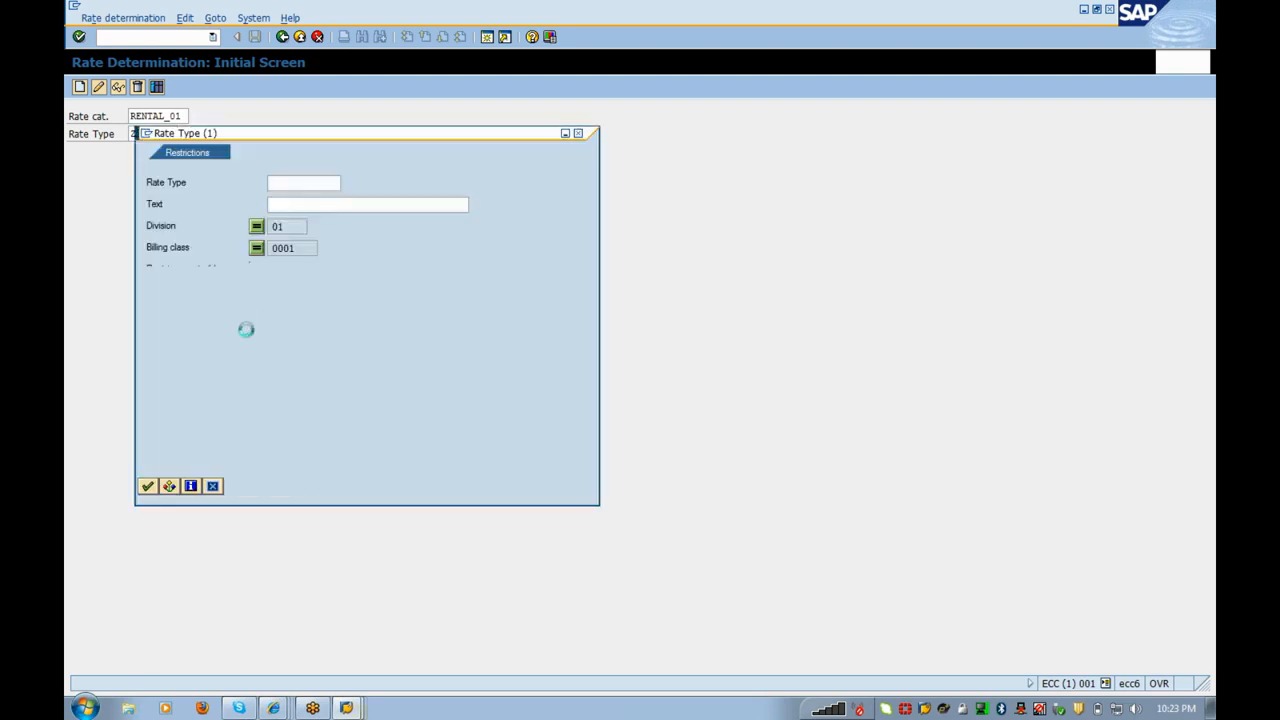
click(148, 489)
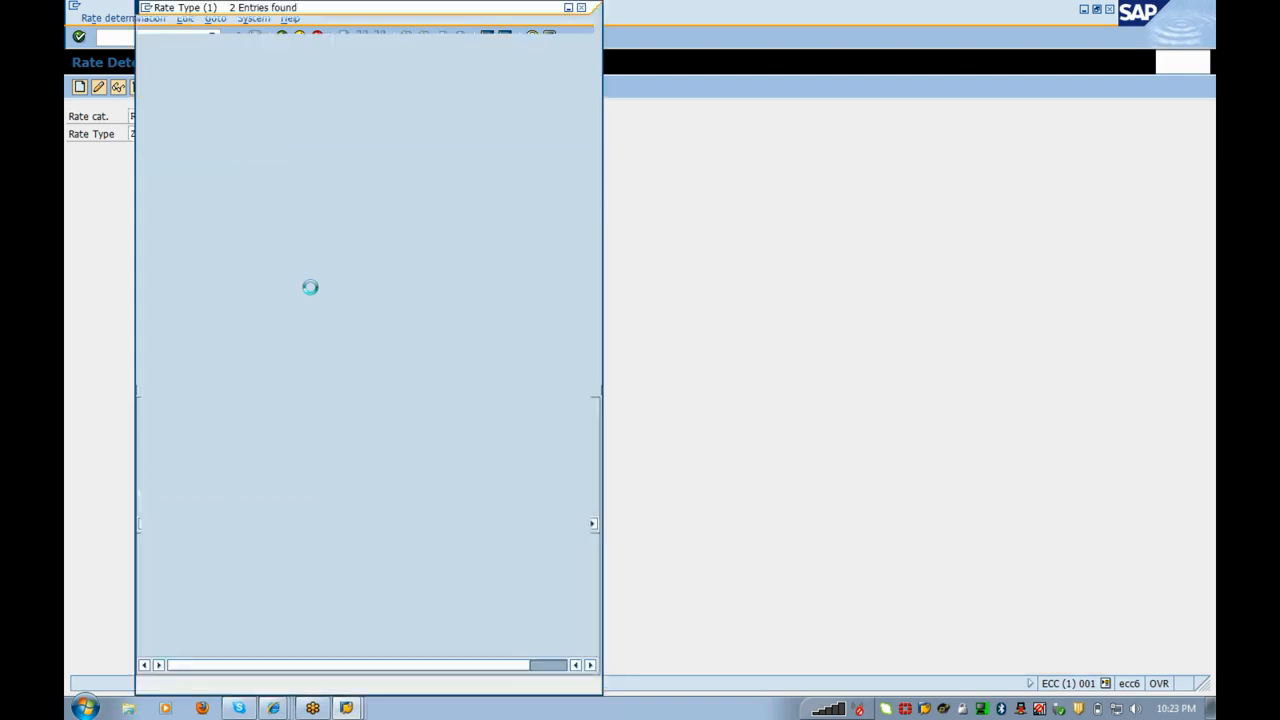
double_click(157, 115)
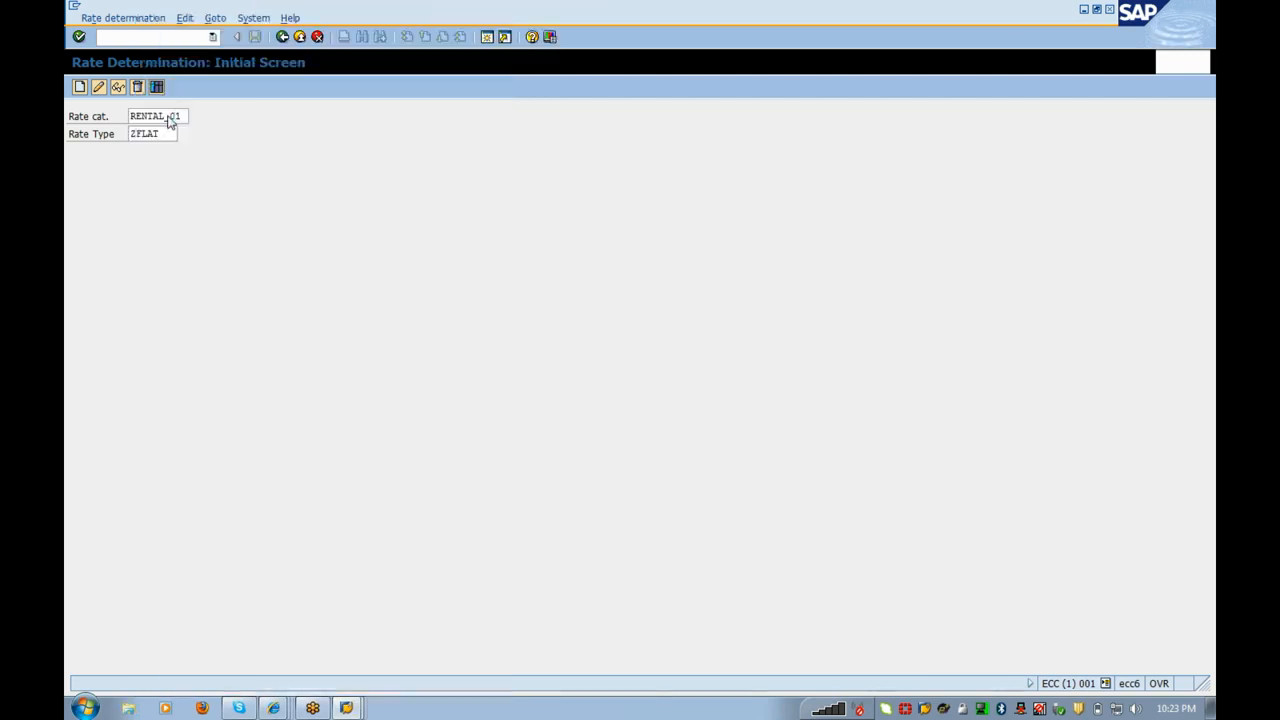
click(170, 121)
click(300, 37)
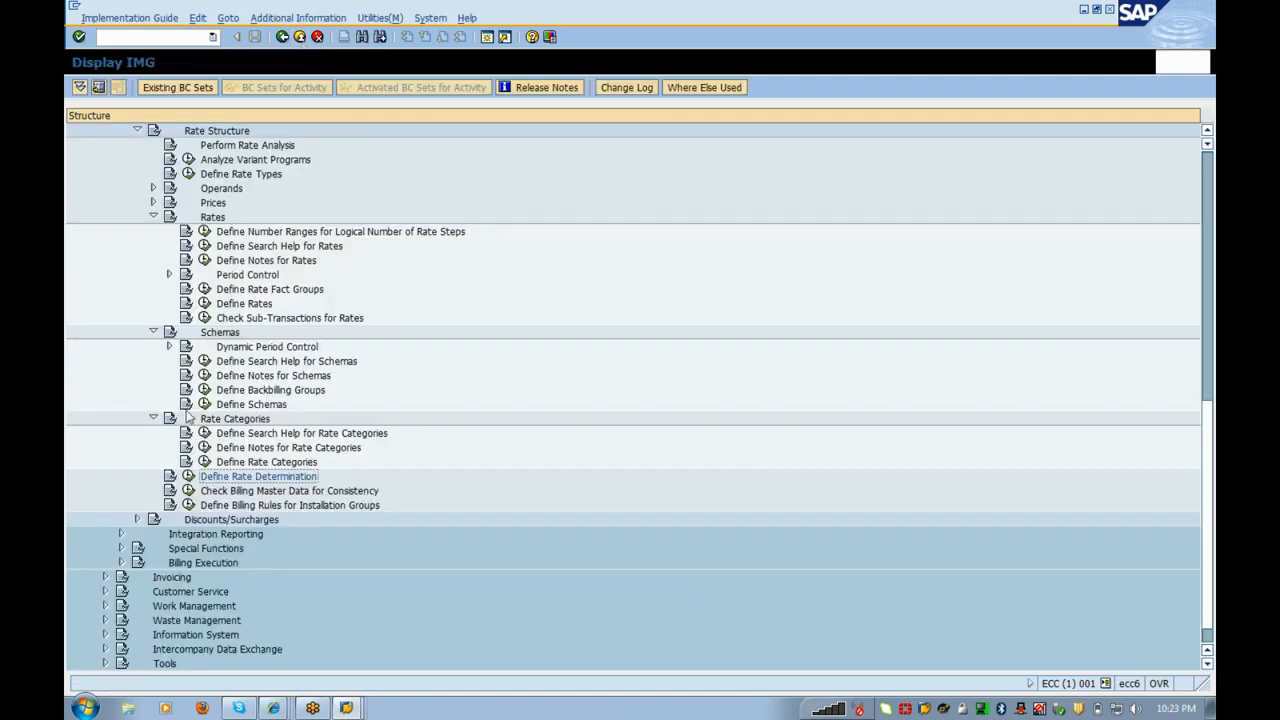
click(204, 462)
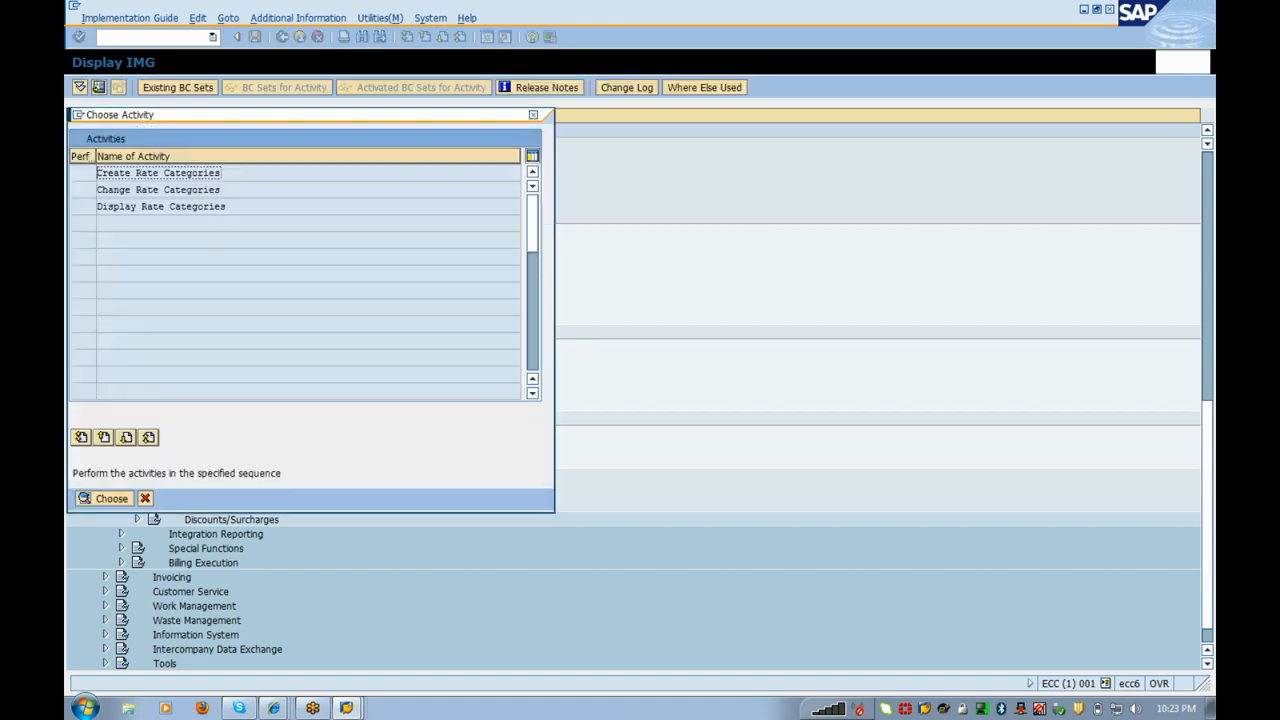
double_click(205, 190)
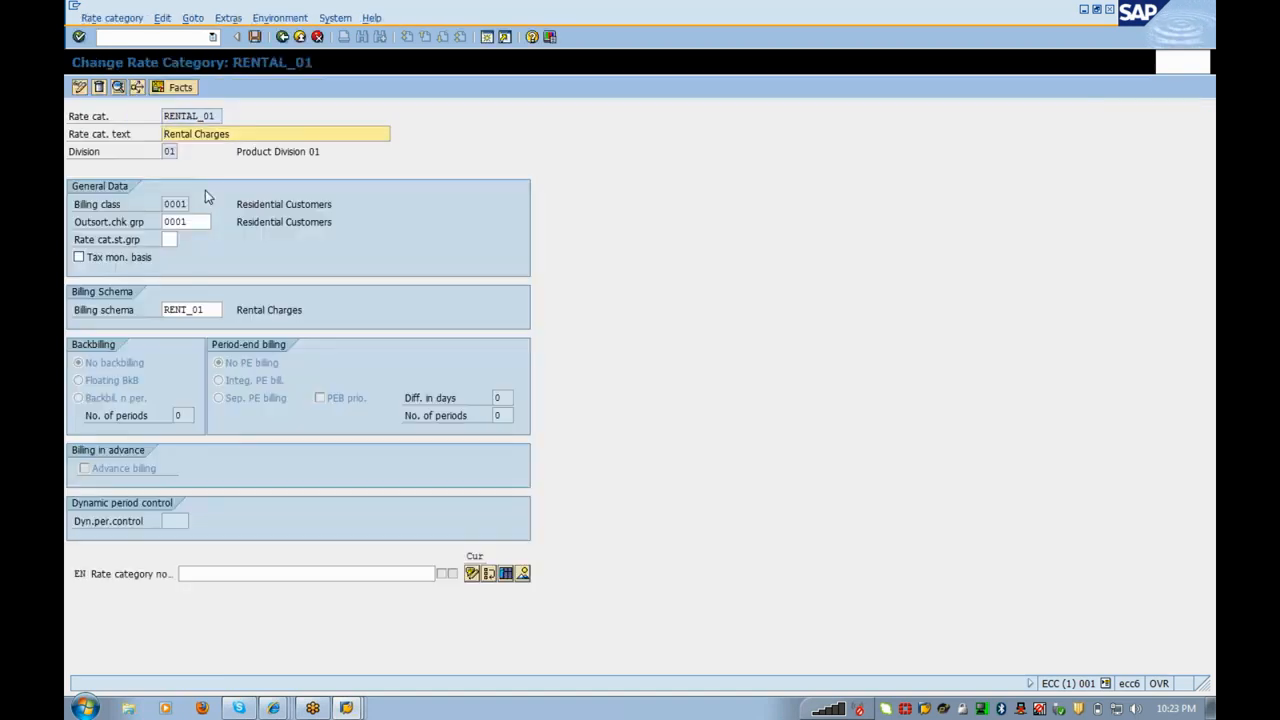
double_click(185, 310)
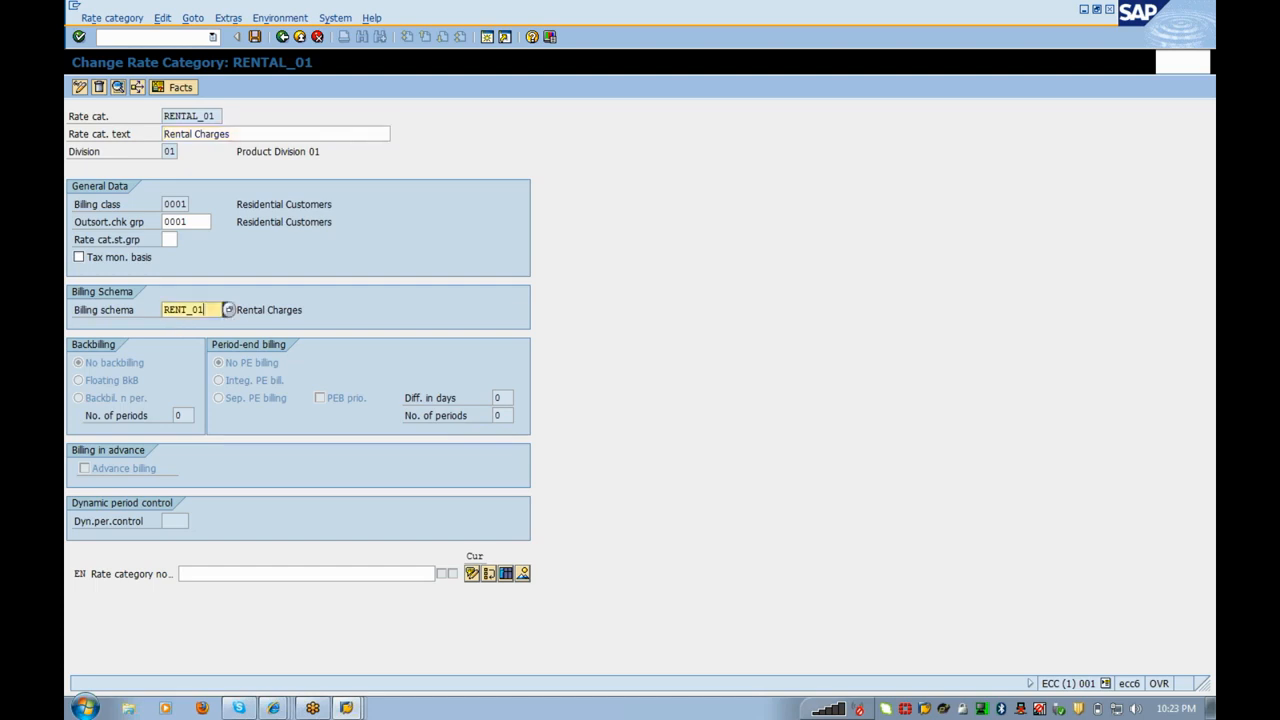
click(258, 318)
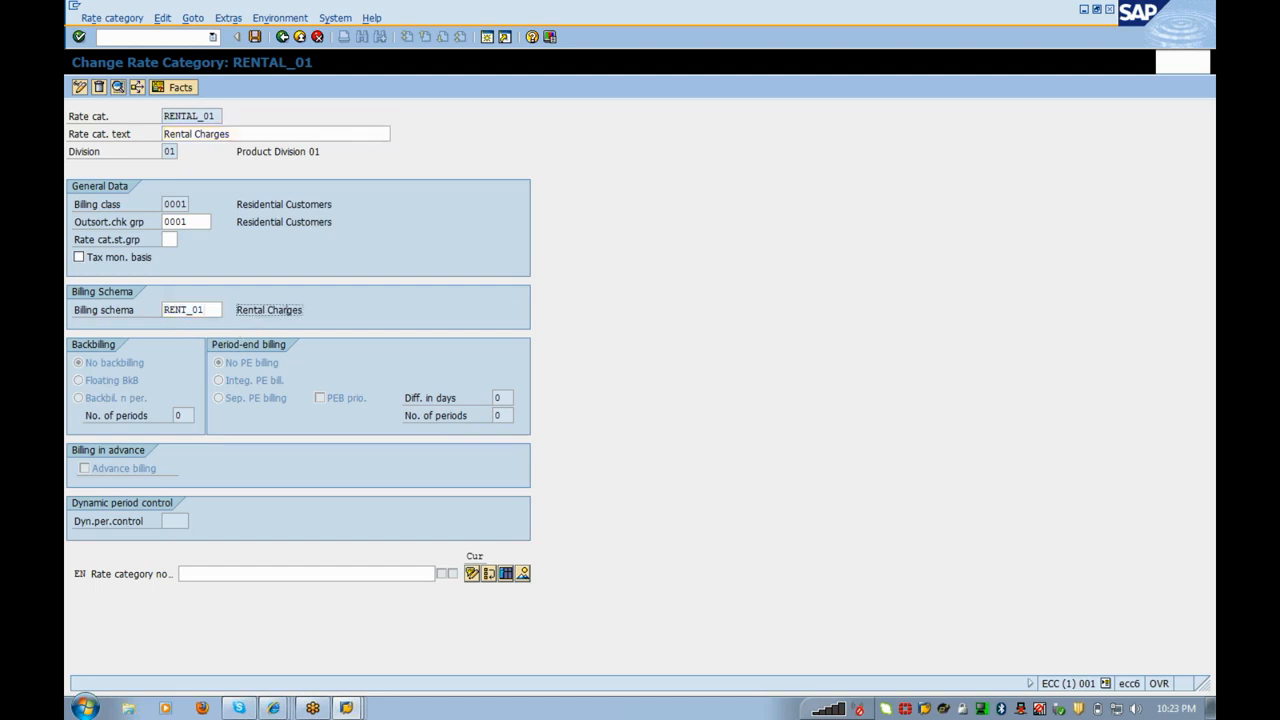
click(284, 38)
click(170, 152)
click(182, 204)
click(188, 222)
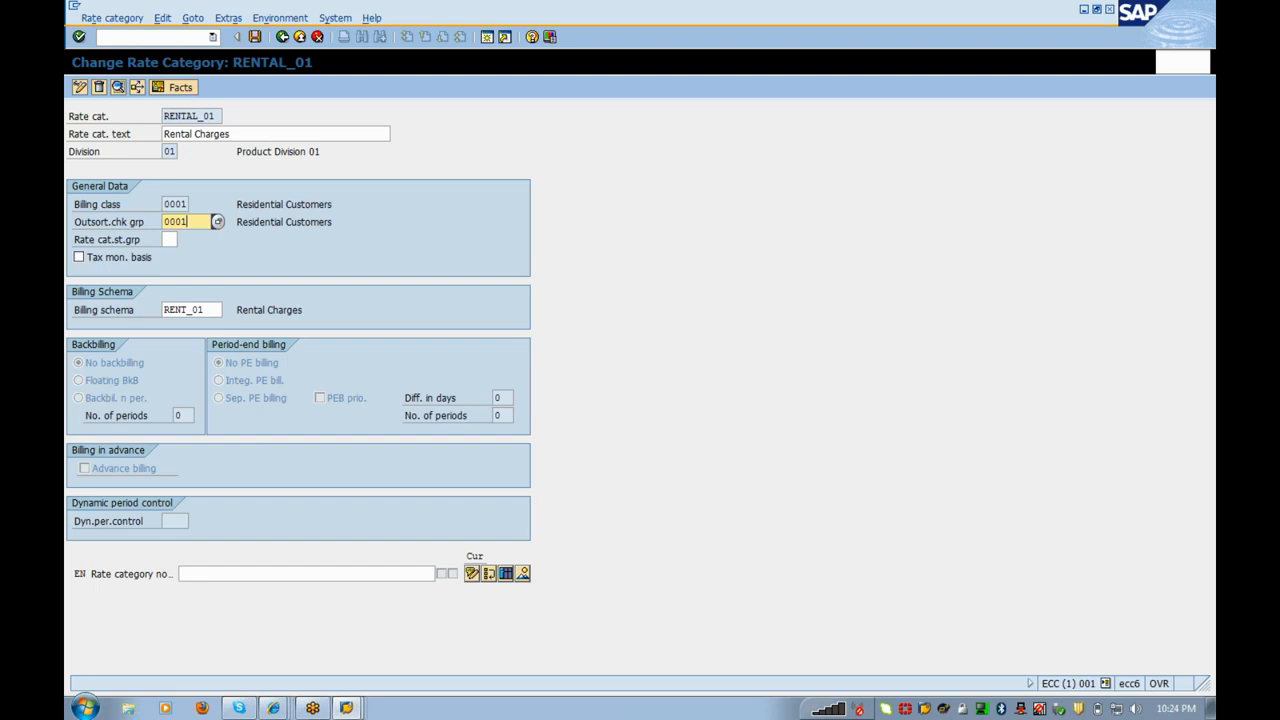
double_click(185, 310)
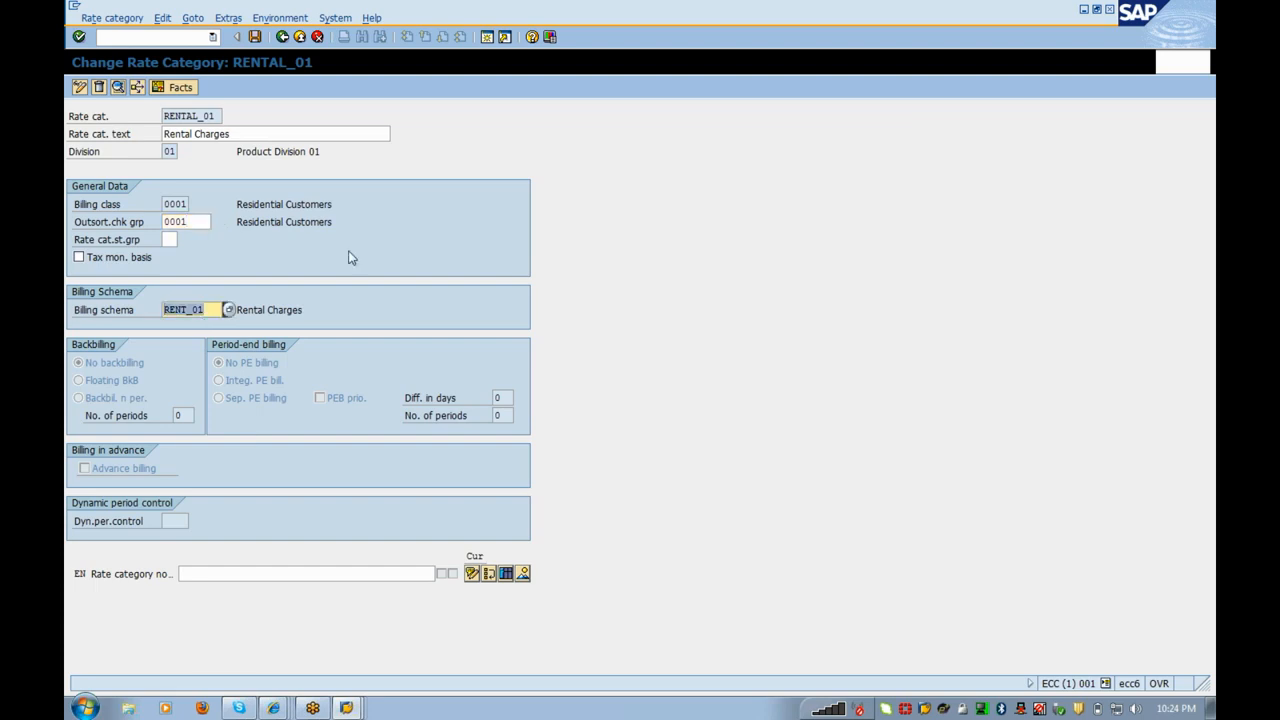
click(283, 38)
click(283, 38)
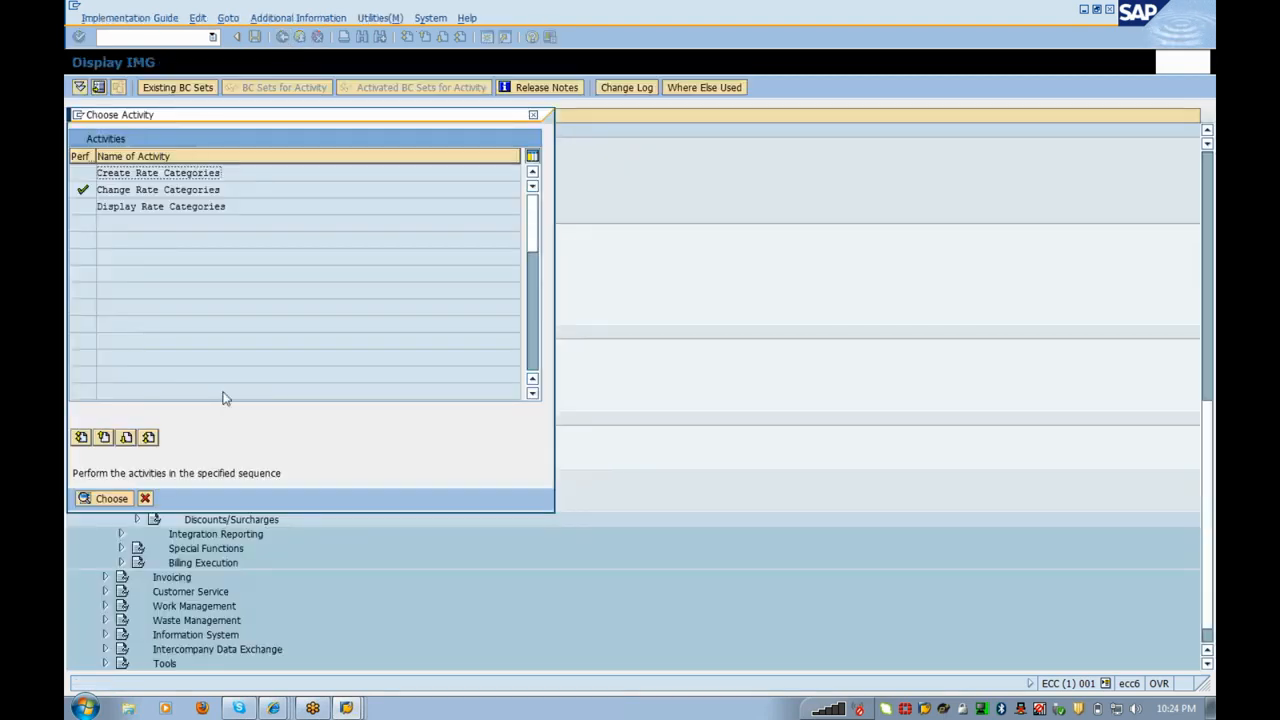
click(146, 498)
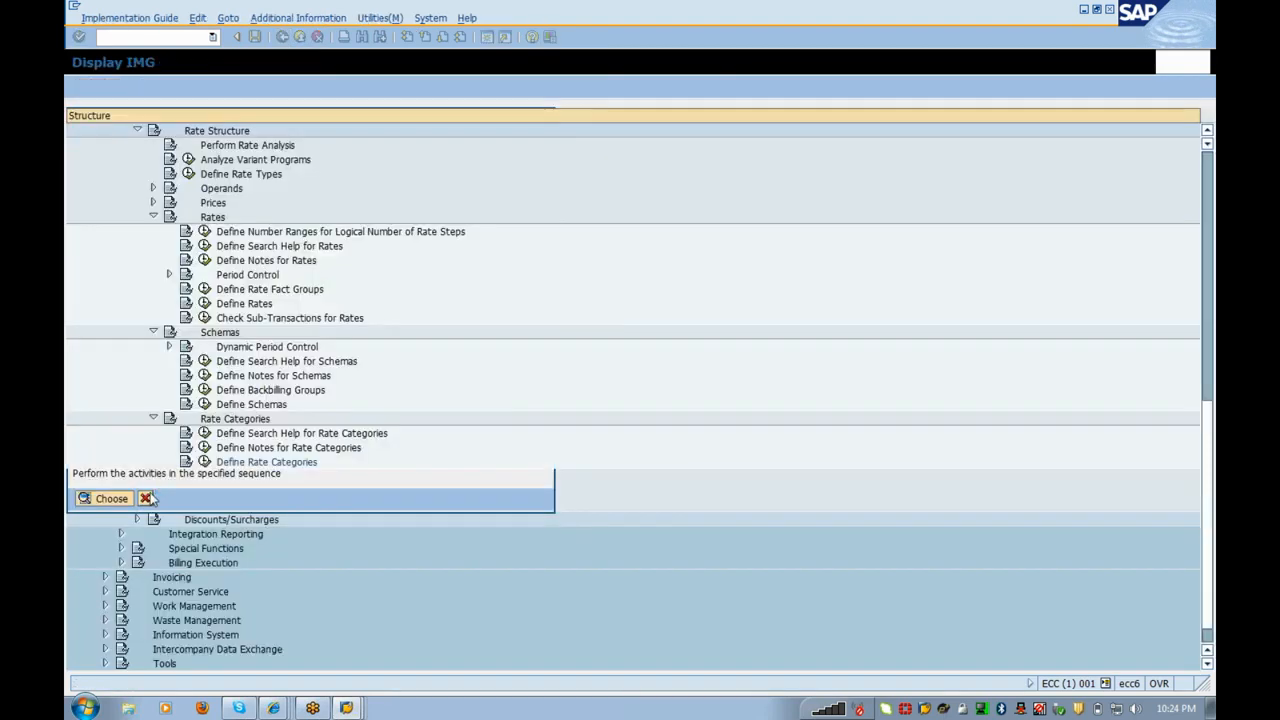
Step: Create the ZRENT rate determination with rate RENTAL_01 valid from 01.01.2012 and save
click(188, 477)
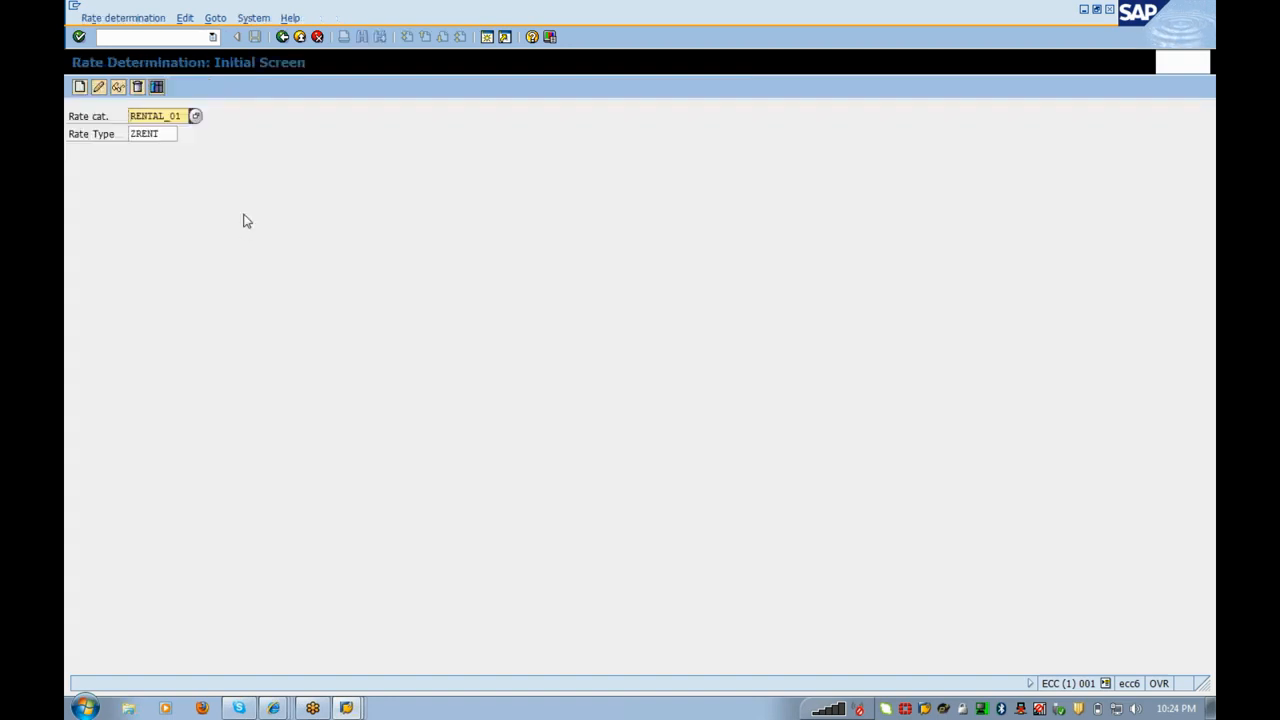
click(80, 87)
click(100, 87)
text(010120)
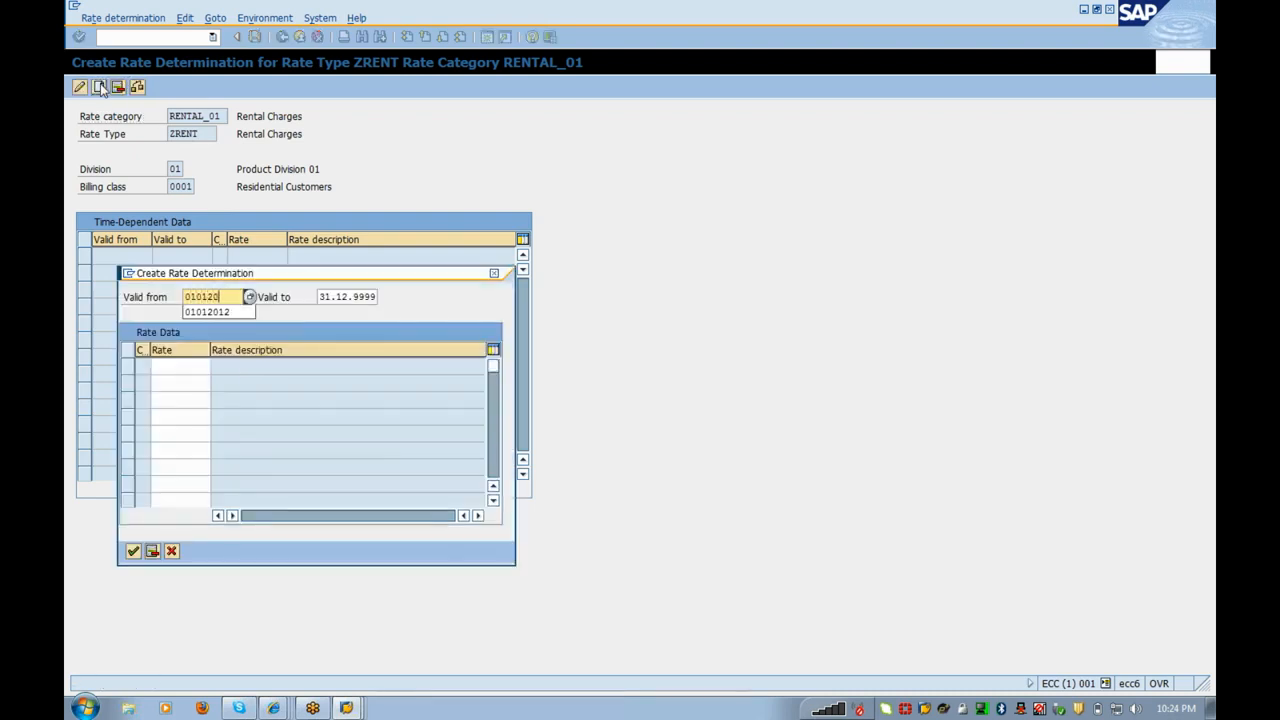
text(12)
key(Tab)
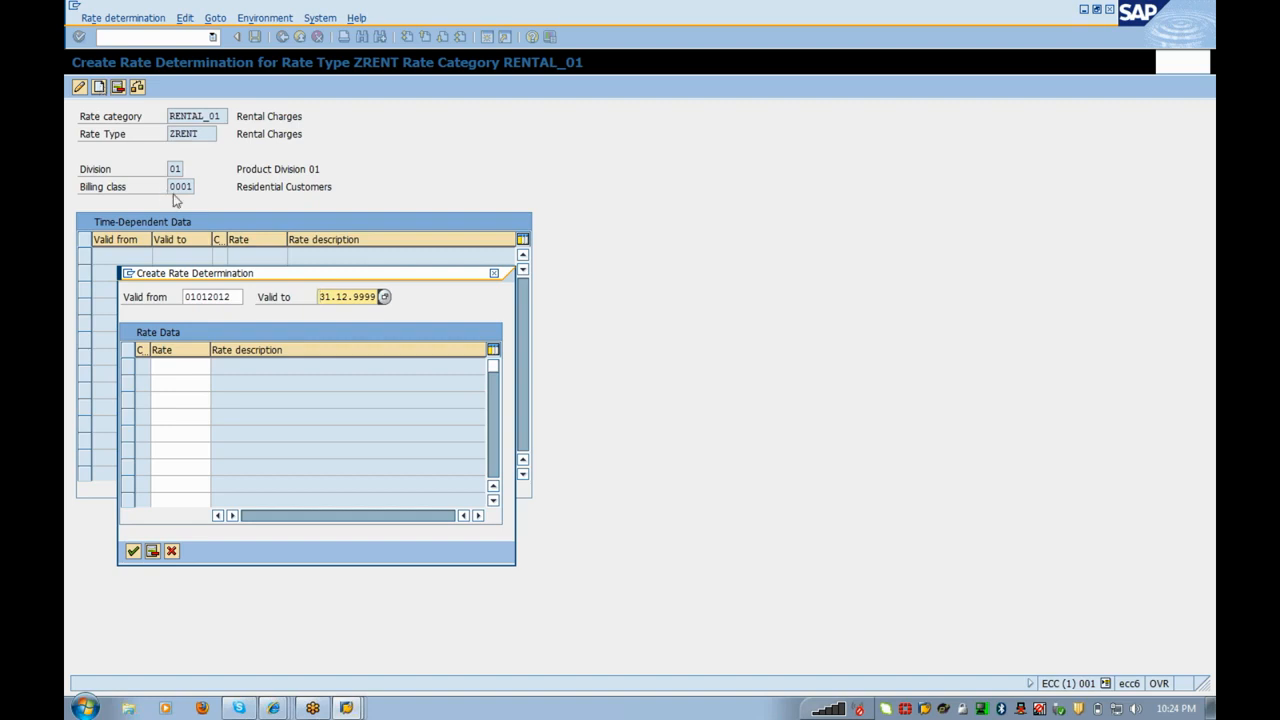
click(214, 367)
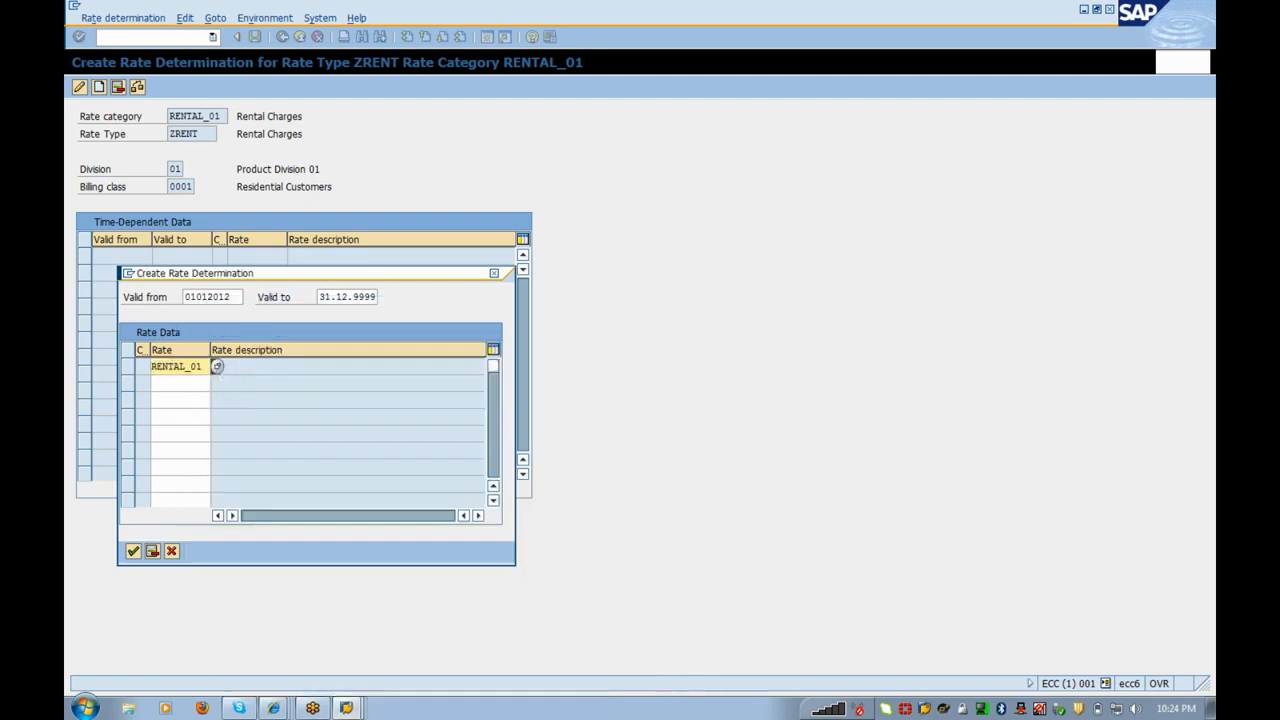
click(134, 552)
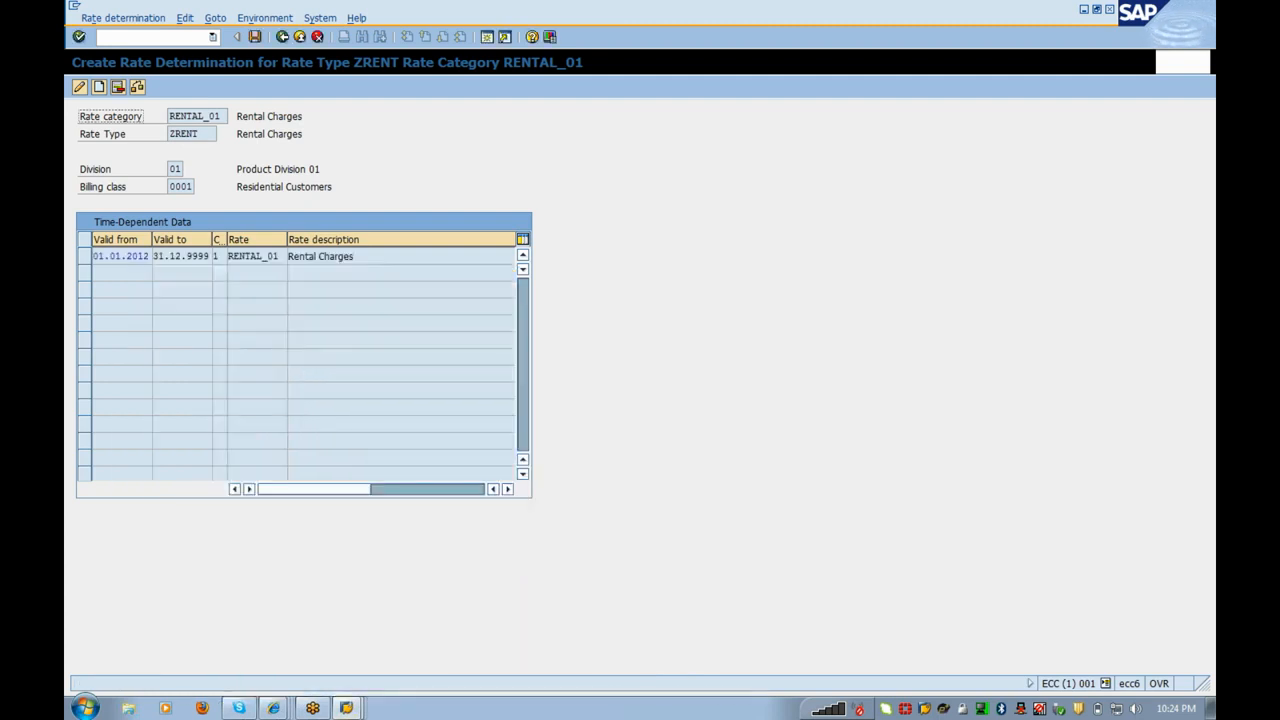
click(254, 37)
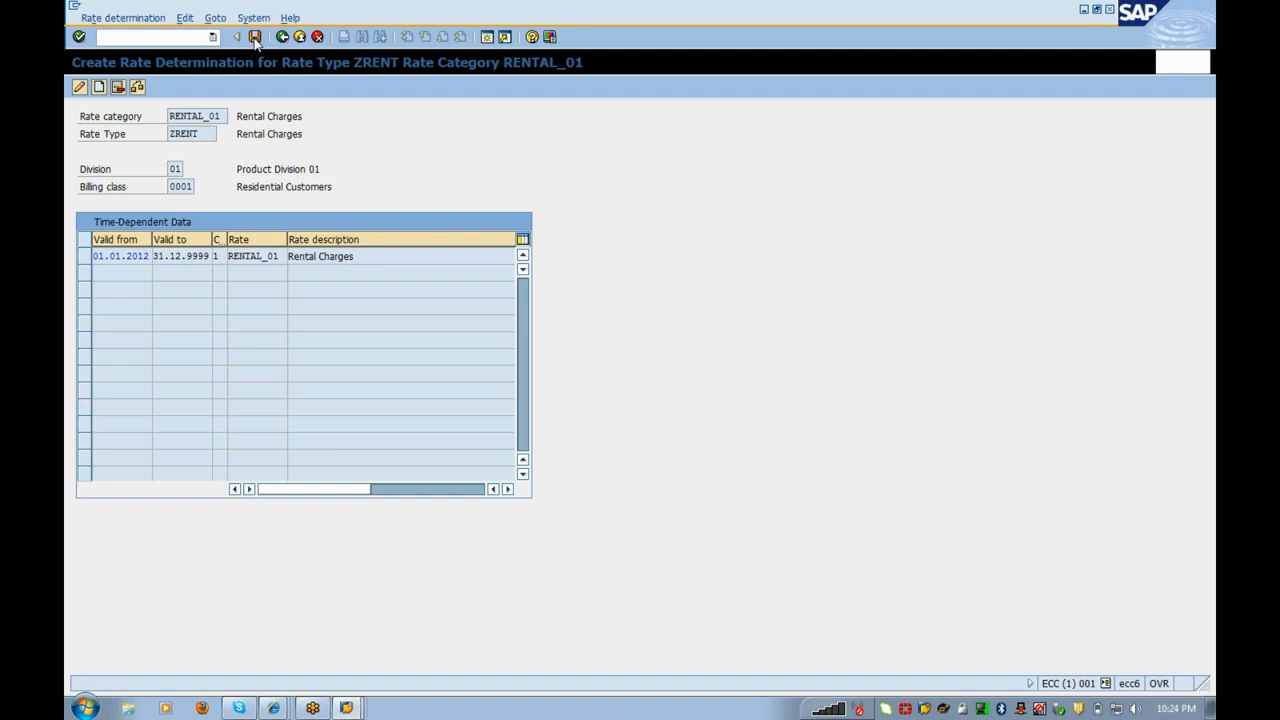
click(281, 37)
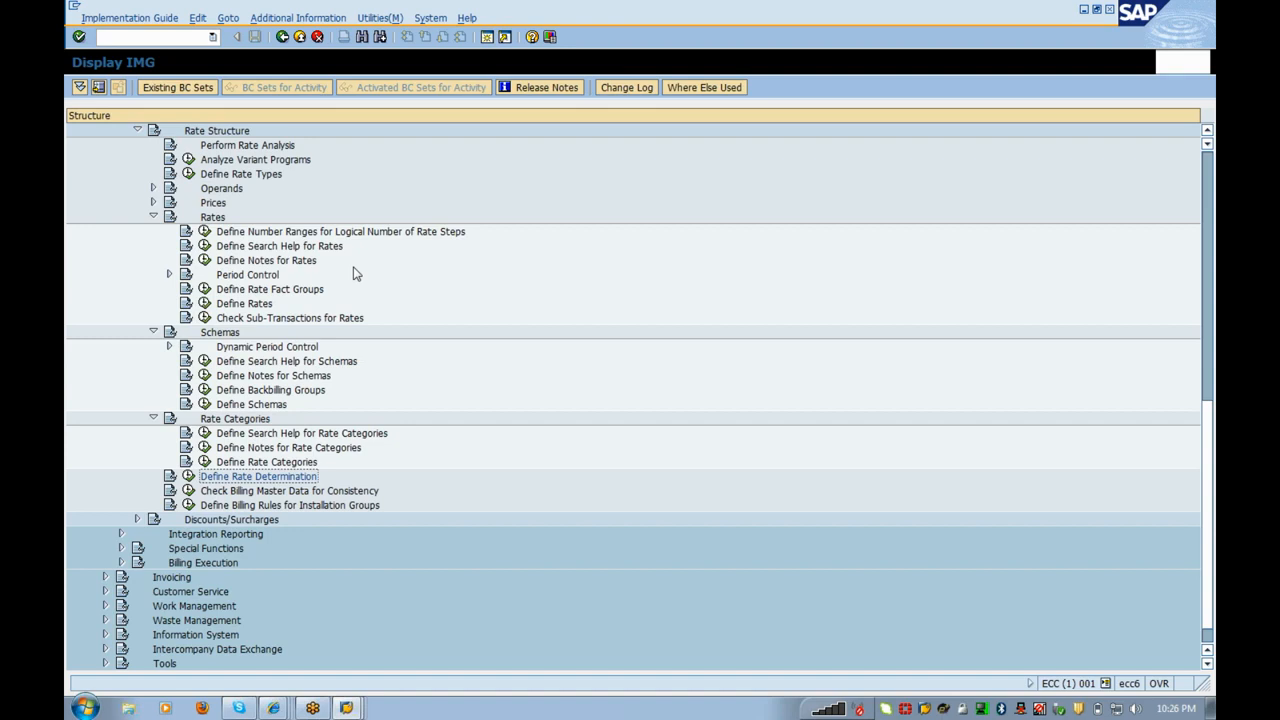
Step: Browse the Billing Execution and Invoicing folders in the IMG tree, collapsing each again
key(Up)
key(Up)
key(Up)
key(Up)
key(Down)
key(Down)
key(Down)
key(Down)
key(Down)
key(Down)
key(Down)
key(Down)
key(Down)
key(Down)
scroll(355, 273, down, 1)
key(Right)
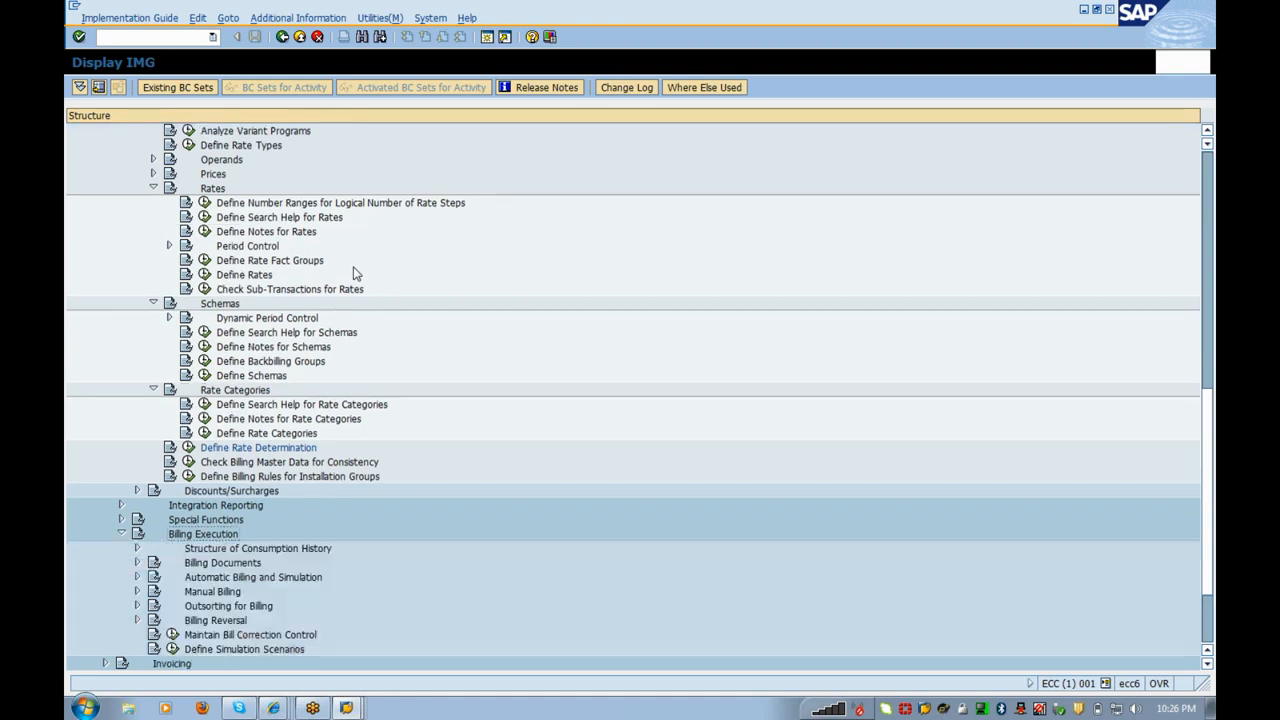
key(Down)
key(Down)
key(Down)
key(Down)
key(Down)
key(Down)
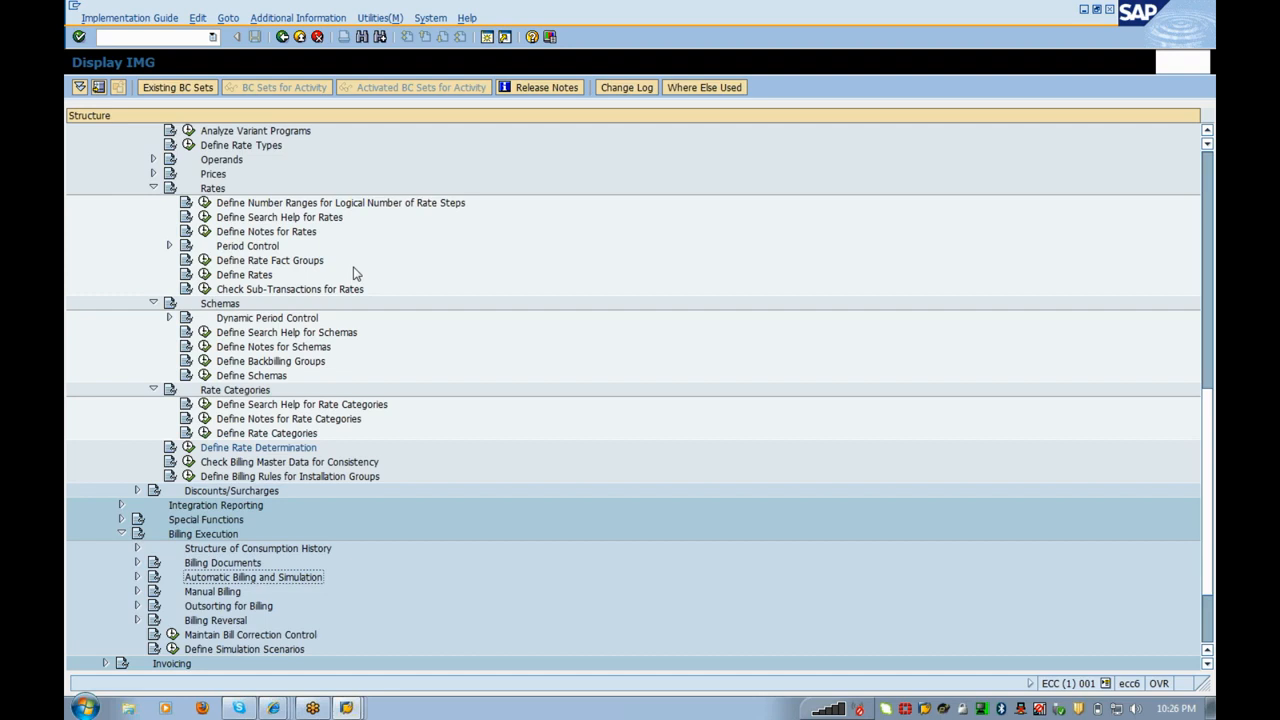
key(Up)
key(Up)
key(Up)
key(Up)
key(Up)
key(Up)
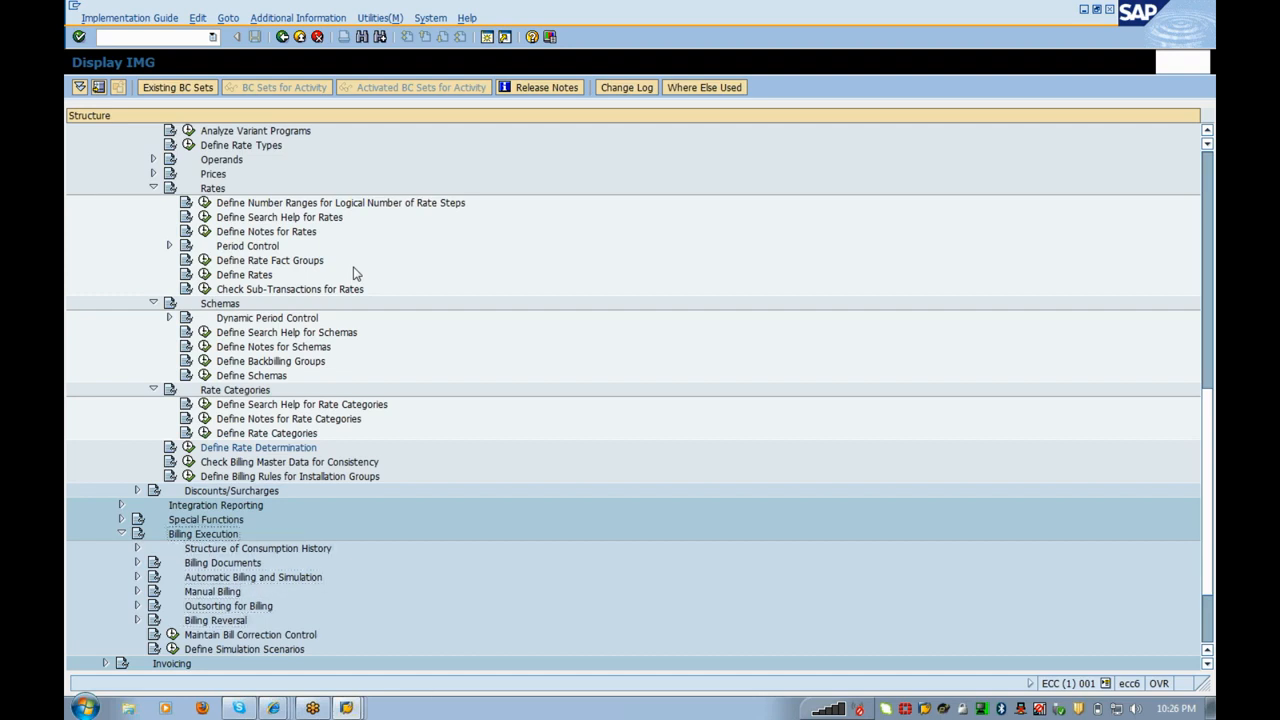
key(Left)
key(Down)
key(Right)
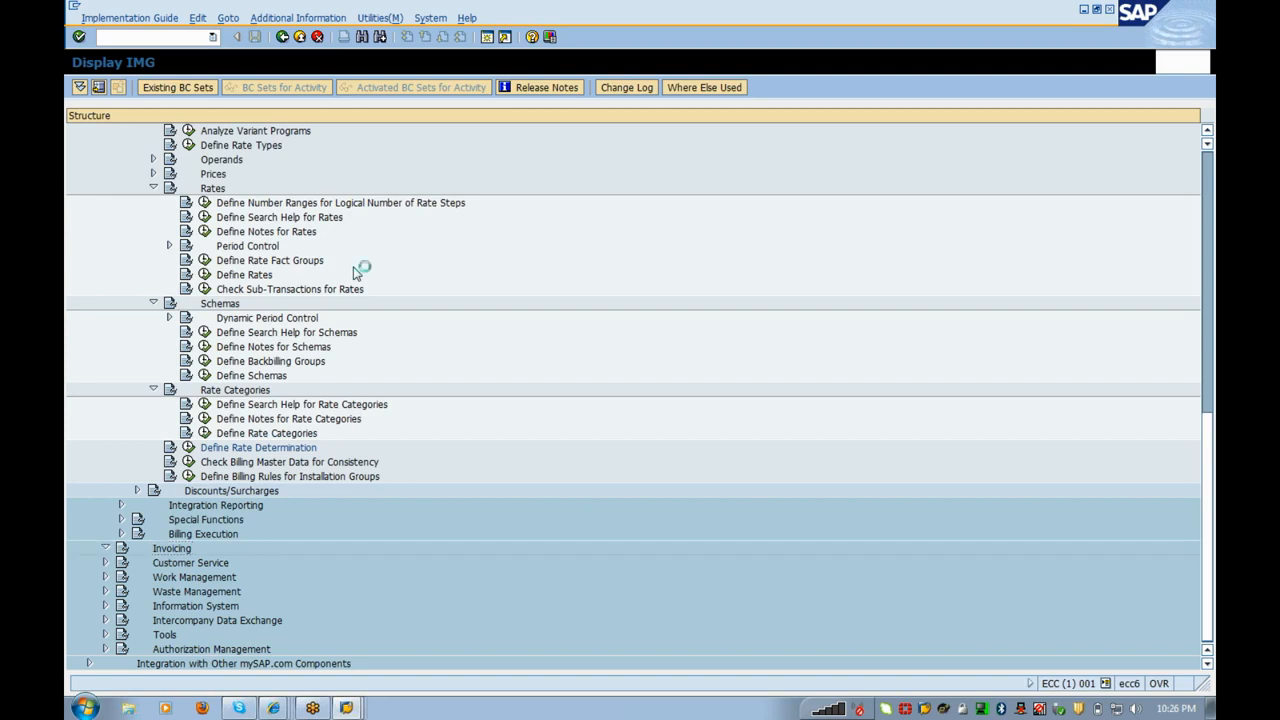
key(Left)
key(Down)
Step: Go back to Define Rates and collapse the Rates, Schemas and Rate Categories folders
key(Up)
key(Up)
key(Up)
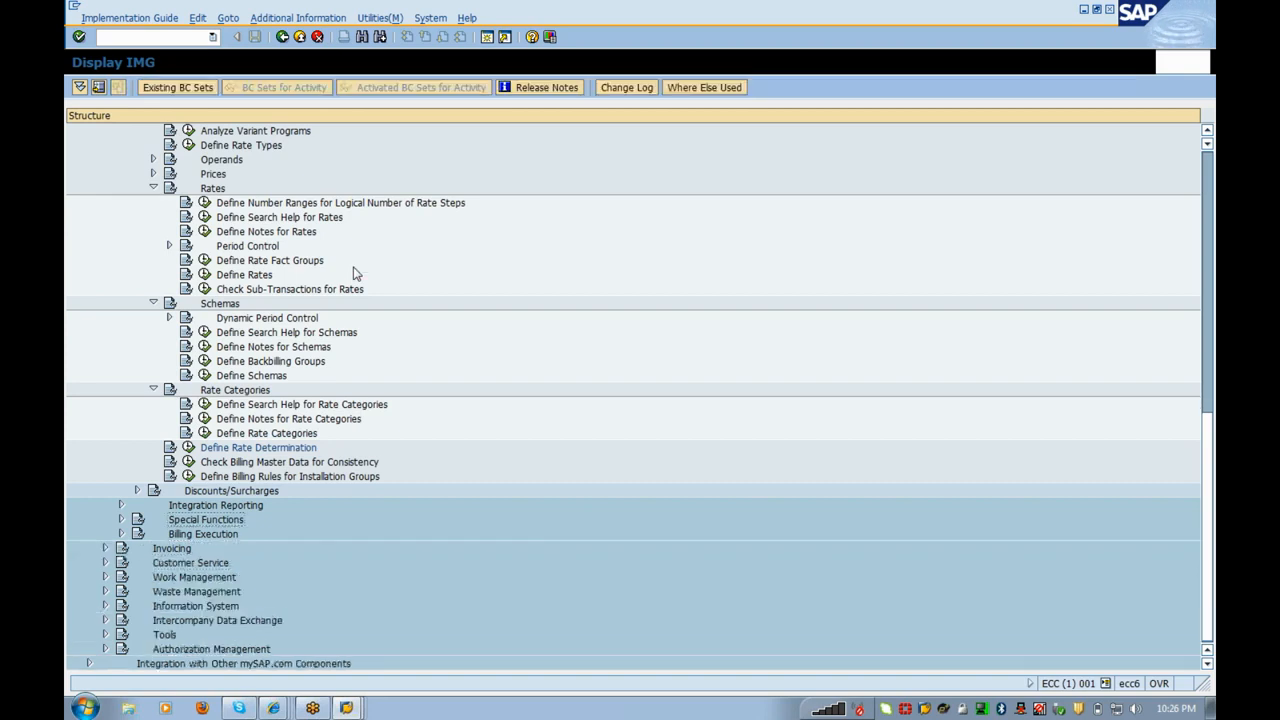
click(355, 273)
key(Left)
key(Down)
key(Up)
key(Left)
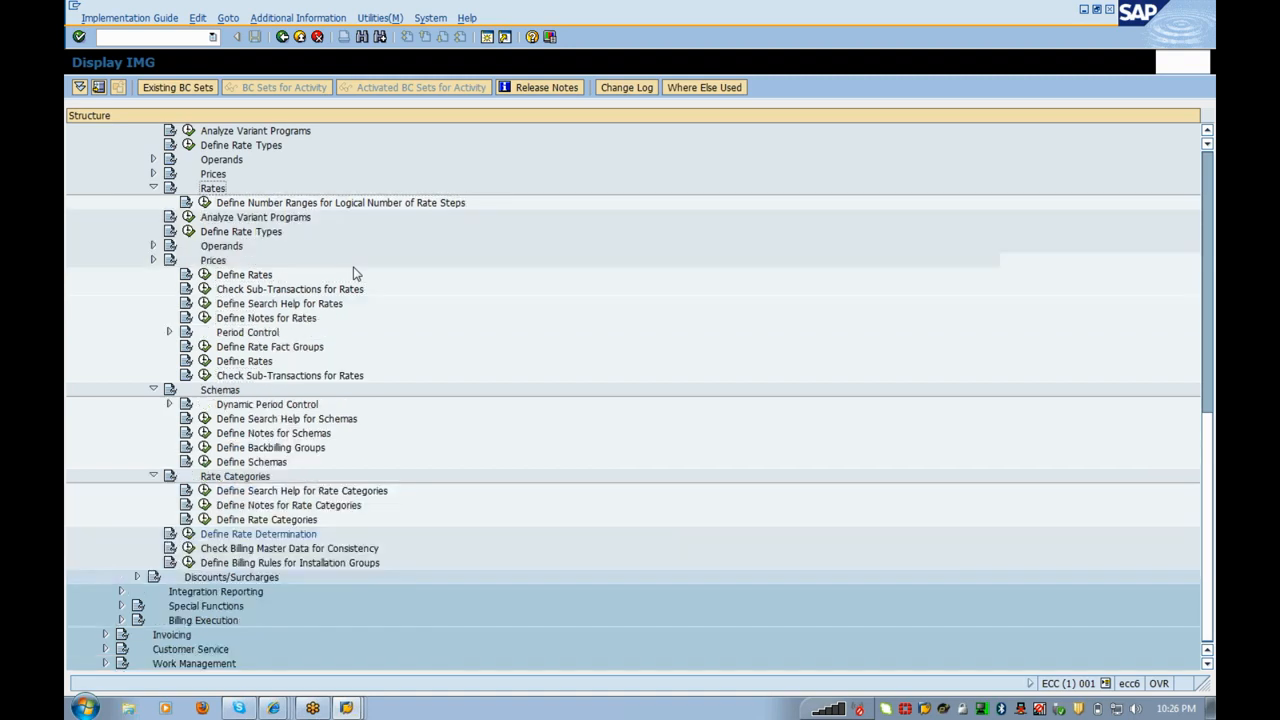
key(Down)
key(Left)
key(Down)
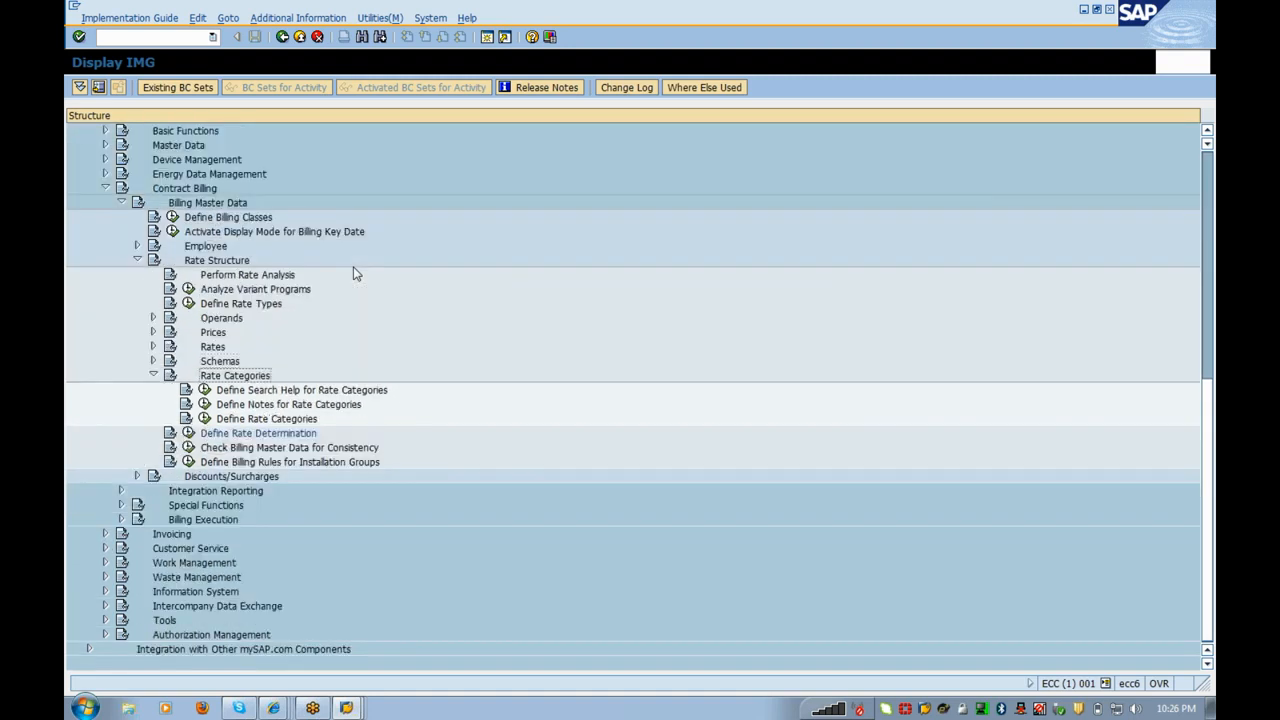
key(Left)
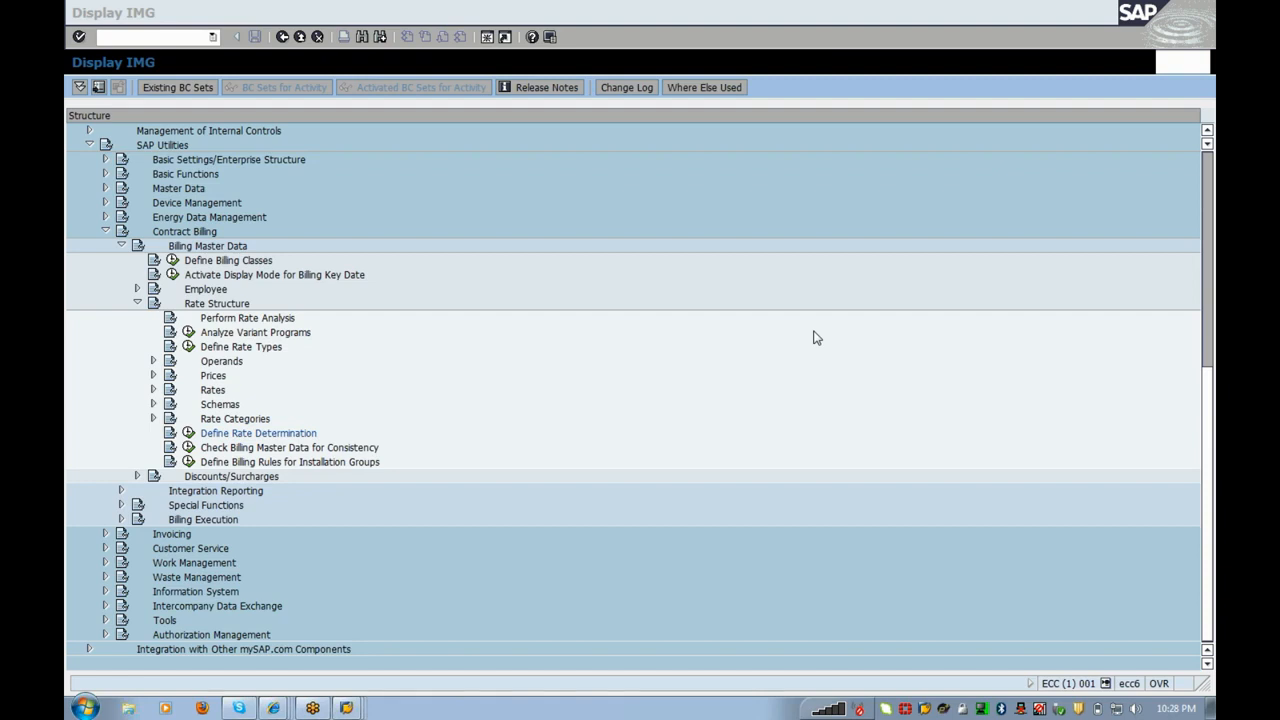
click(798, 332)
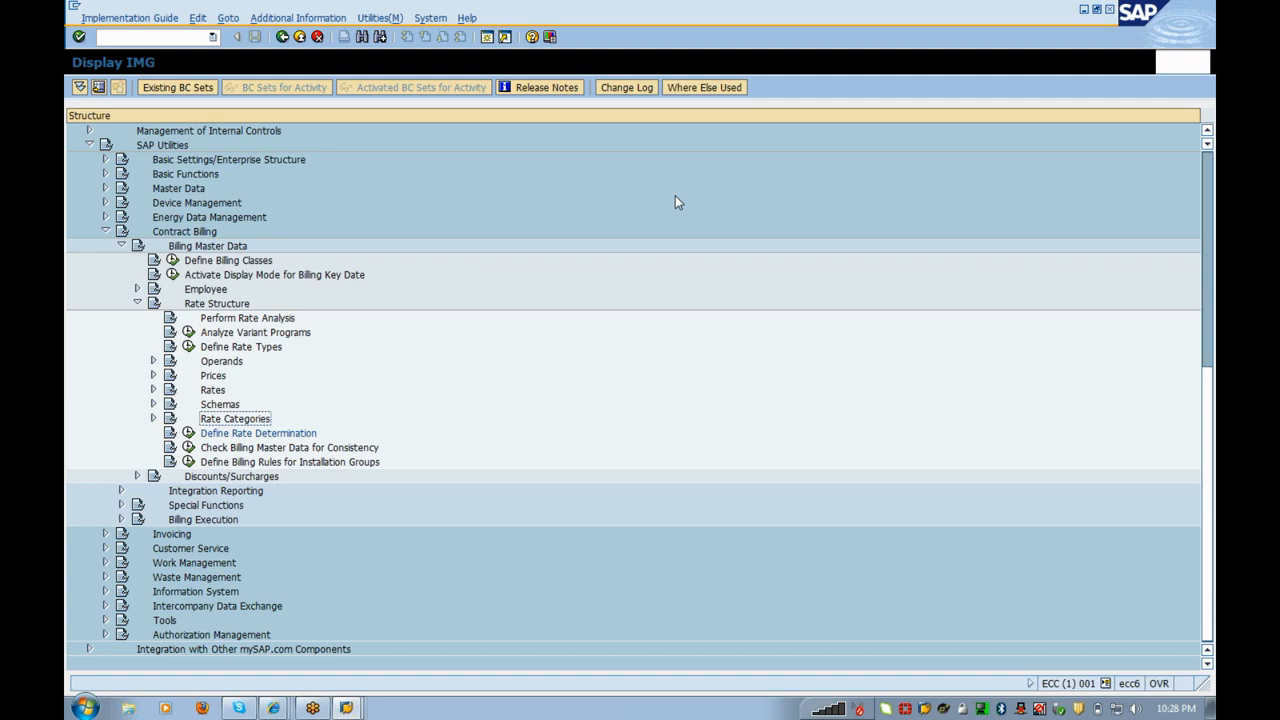
click(286, 709)
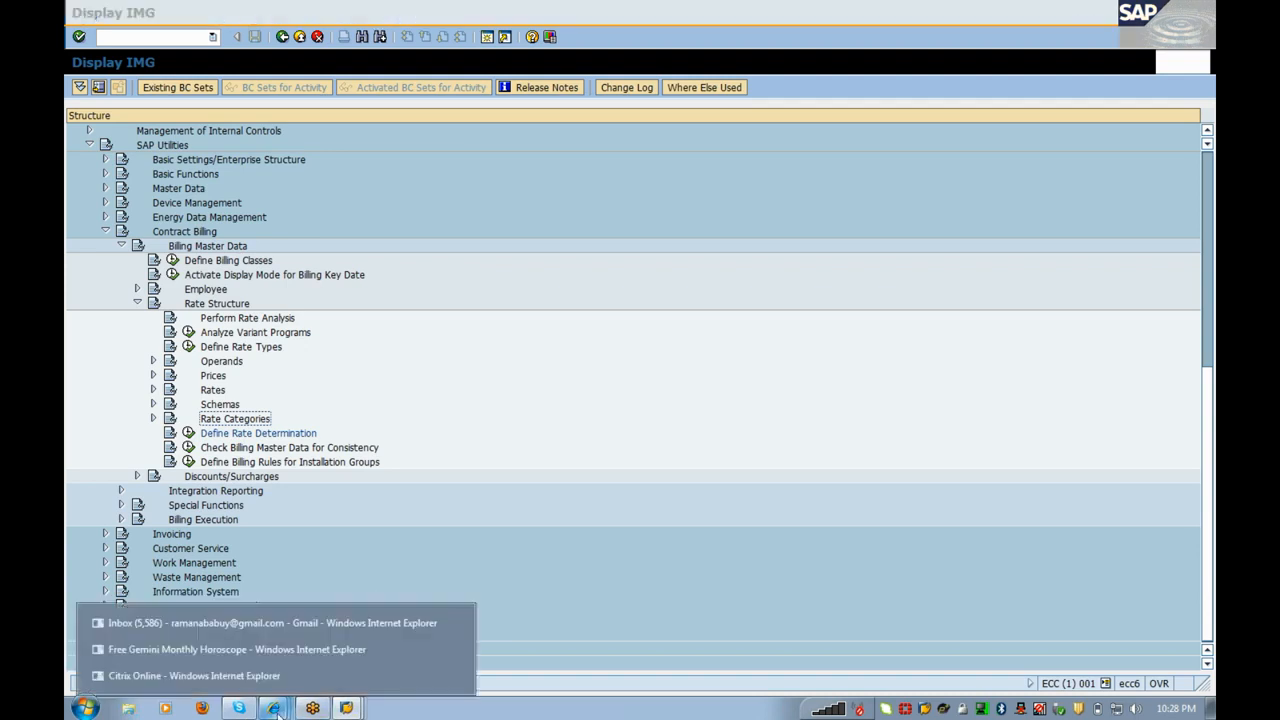
click(285, 622)
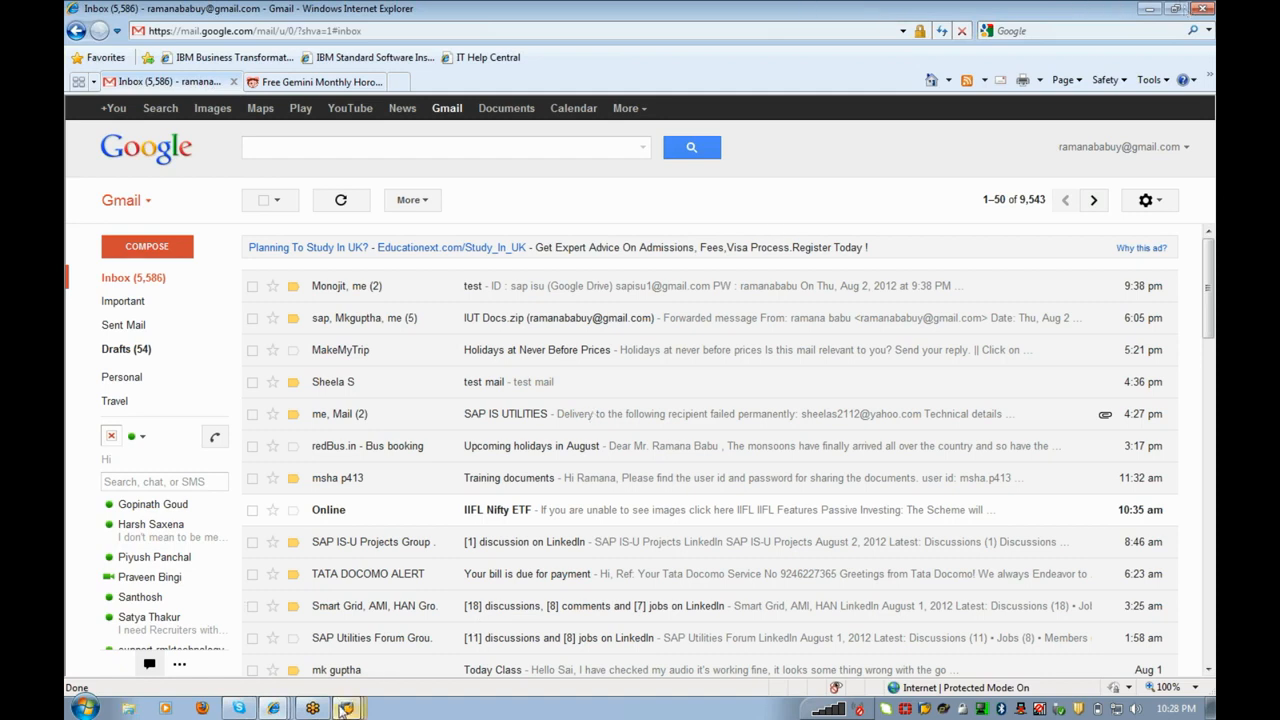
mouse_move(346, 707)
click(343, 650)
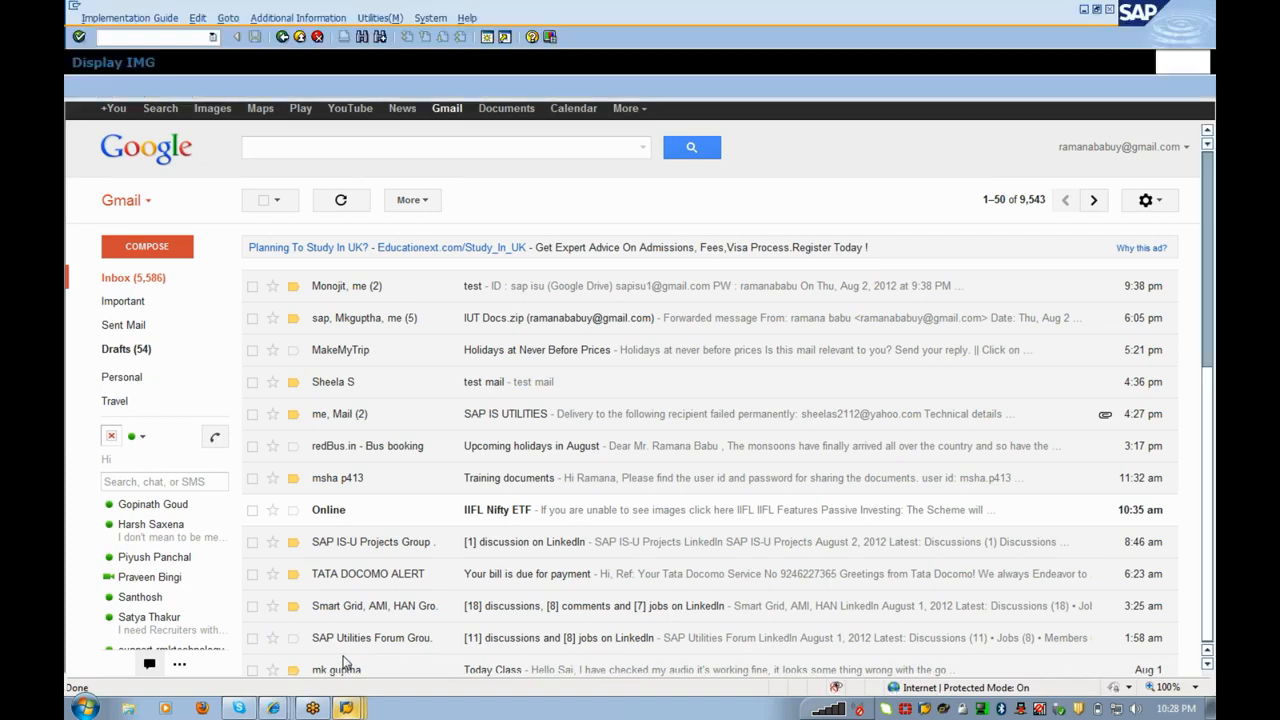